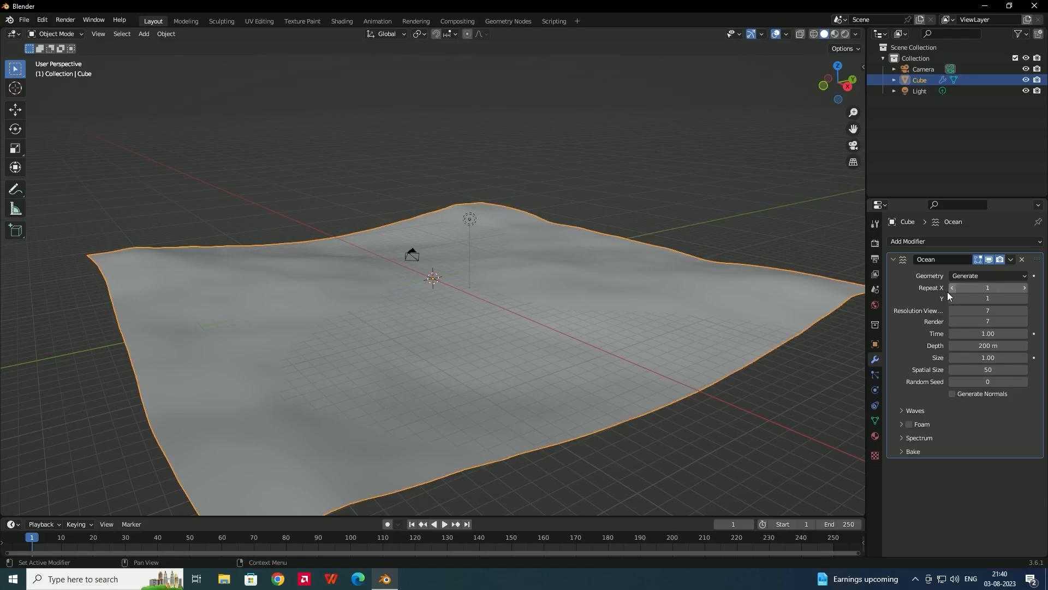
# Set the Ocean modifier's Repeat X and Y to 2.
pyautogui.click(960, 290)
pyautogui.write('2')
pyautogui.press('Return')
pyautogui.click(1025, 299)
pyautogui.moveTo(765, 293); pyautogui.dragTo(622, 264, button='middle')
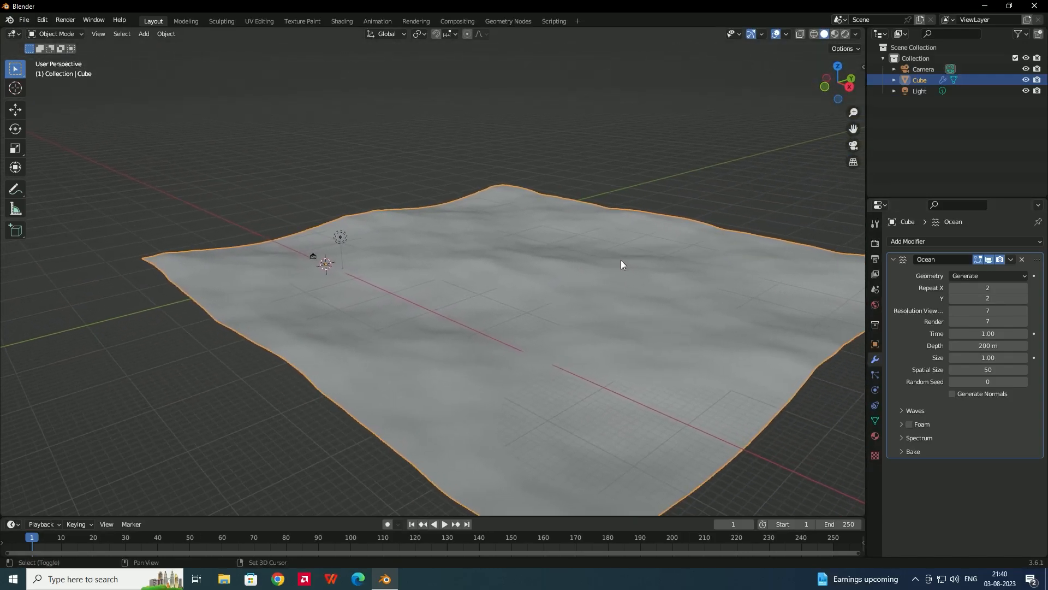
pyautogui.scroll(1, 586, 272)
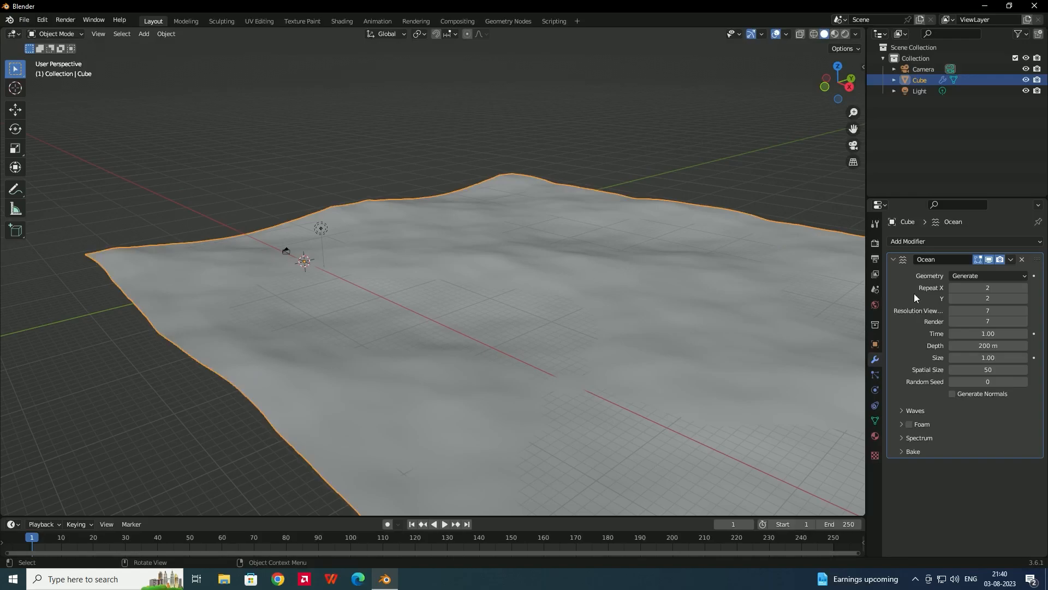
# Return the ocean's Repeat X and Y to 1 and inspect the single surface tile.
pyautogui.click(952, 288)
pyautogui.click(953, 298)
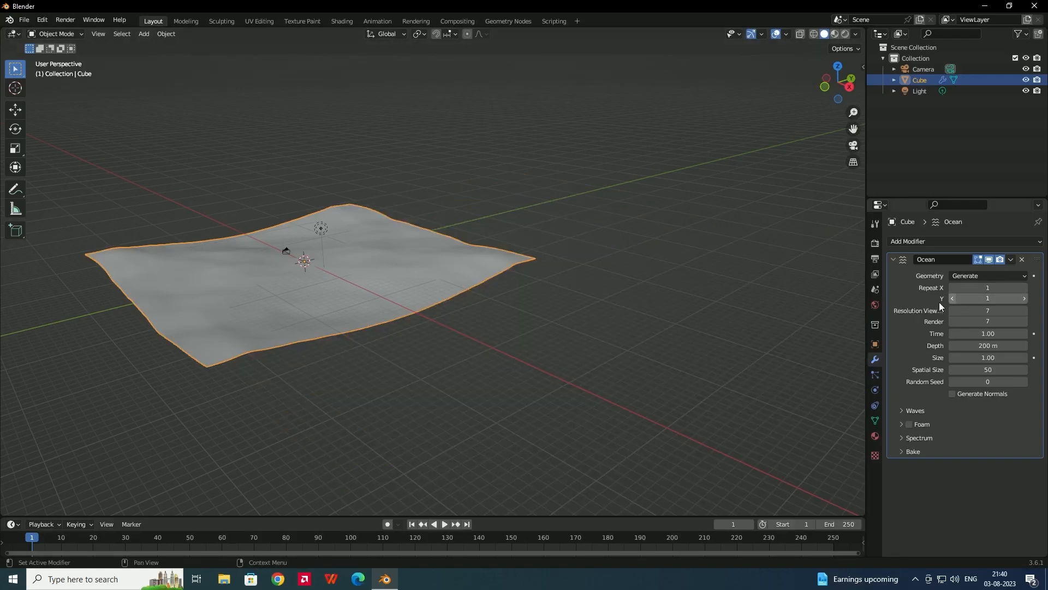
pyautogui.scroll(4, 450, 304)
pyautogui.moveTo(433, 297); pyautogui.dragTo(501, 233, button='middle')
pyautogui.scroll(-4, 456, 227)
pyautogui.scroll(4, 401, 229)
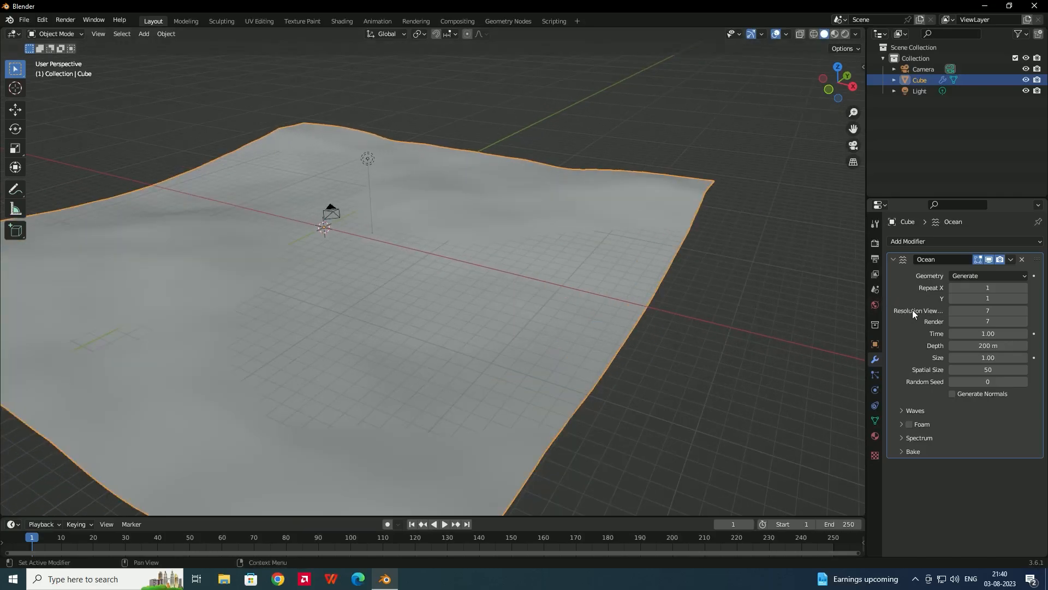
# Set the ocean's viewport resolution to 25 and inspect the surface detail.
pyautogui.click(978, 310)
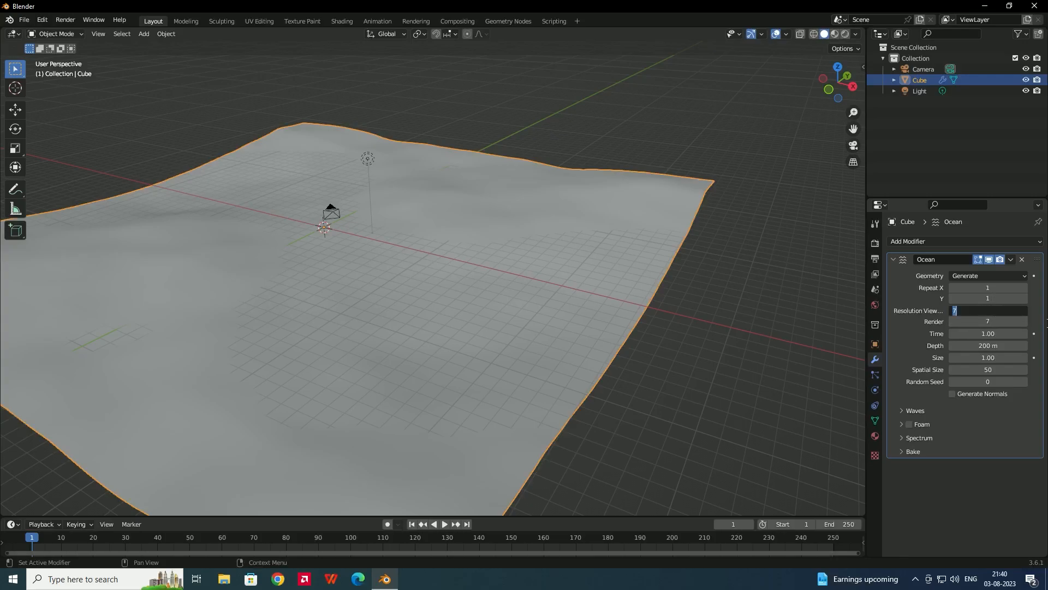
pyautogui.press('Return')
pyautogui.moveTo(632, 300); pyautogui.dragTo(417, 249, button='middle')
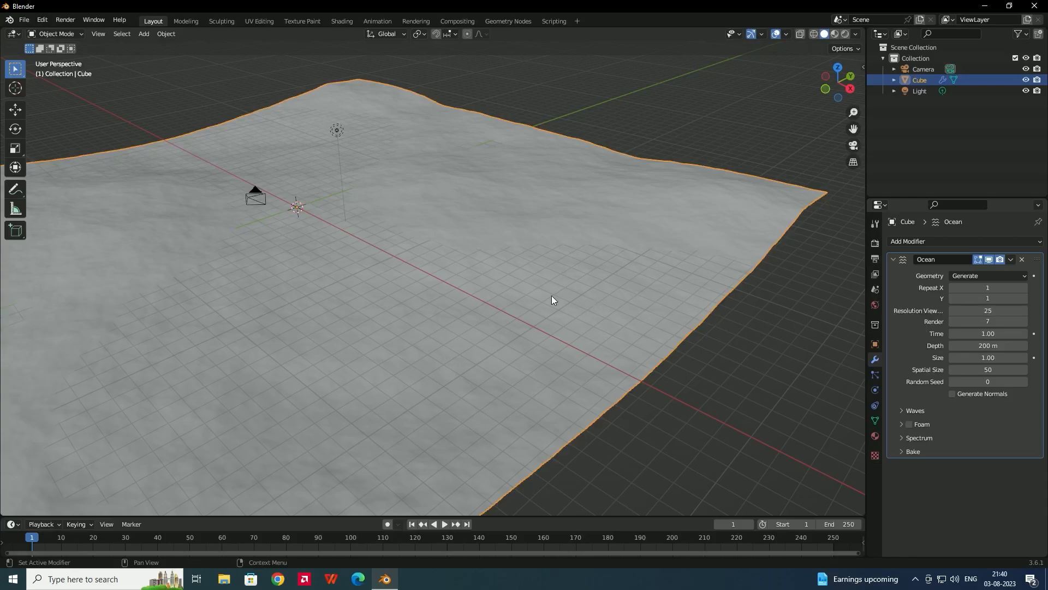
pyautogui.moveTo(348, 264); pyautogui.dragTo(440, 239, button='middle')
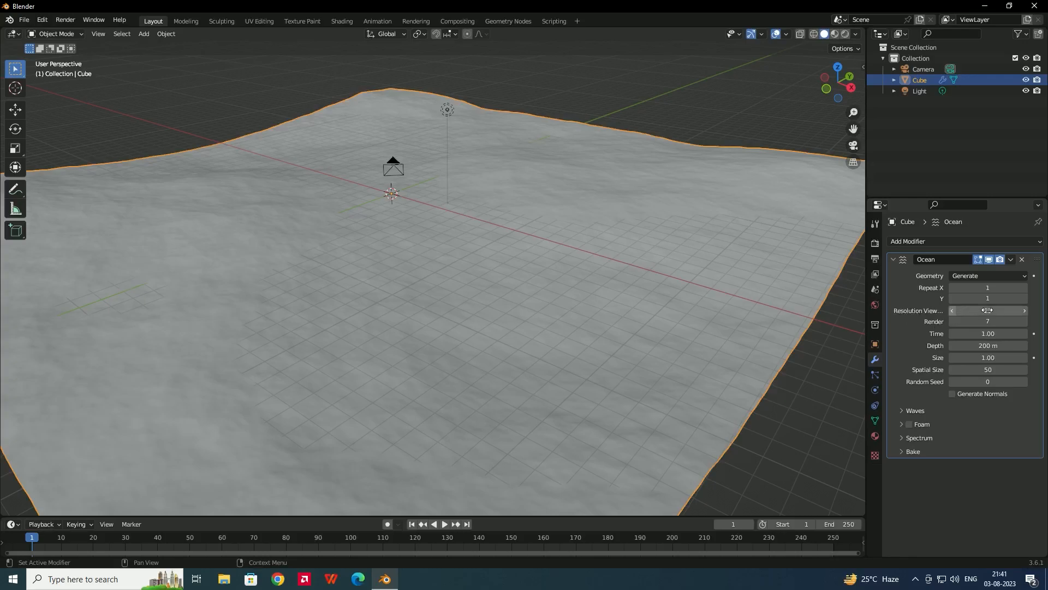
pyautogui.scroll(-3, 548, 205)
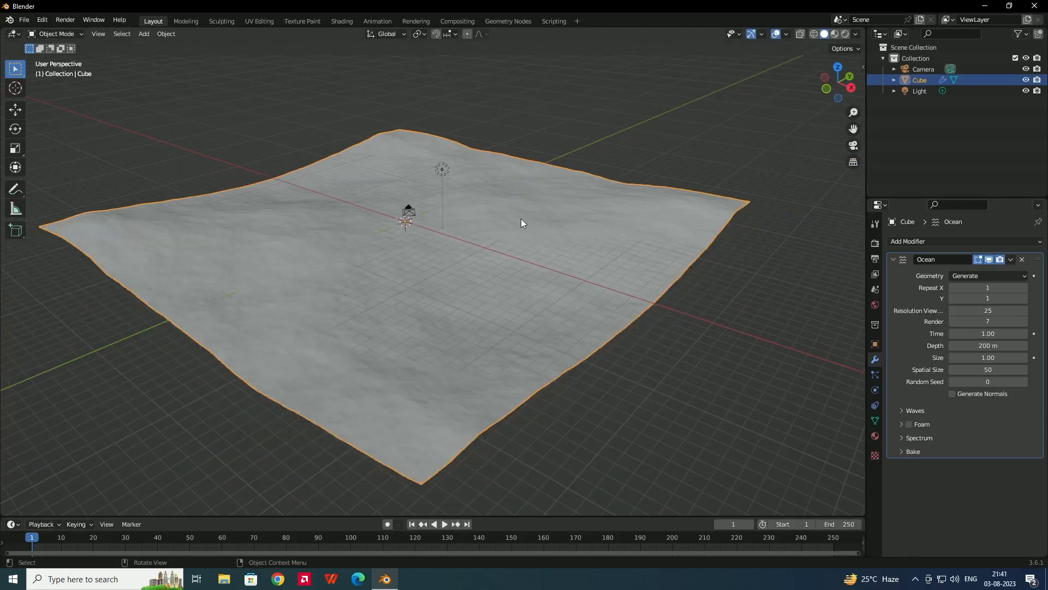
pyautogui.scroll(2, 489, 202)
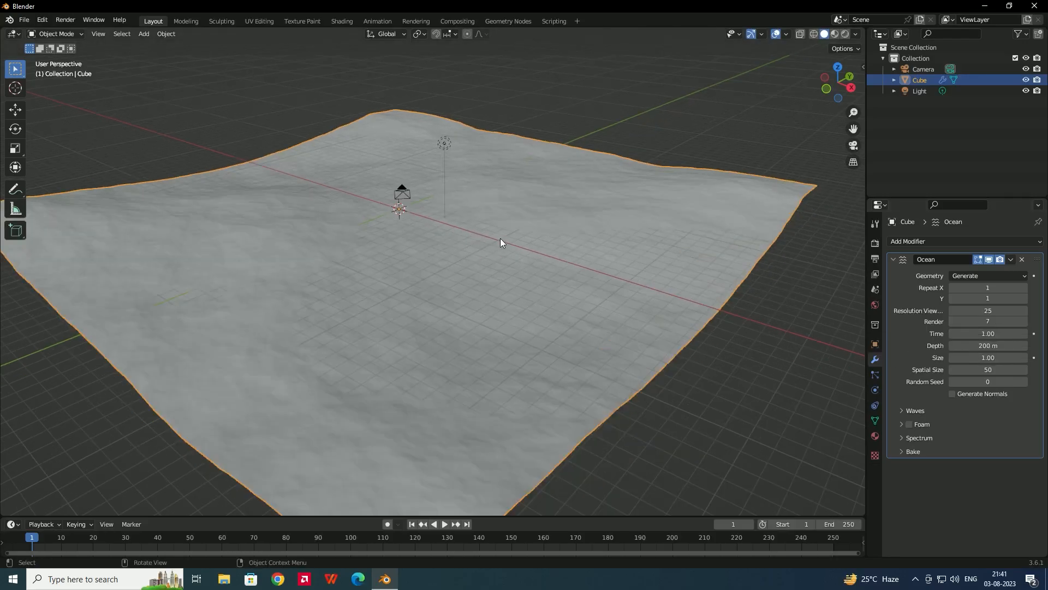
# Expand the ocean's wave settings and raise the wave Scale to 3.9.
pyautogui.click(901, 411)
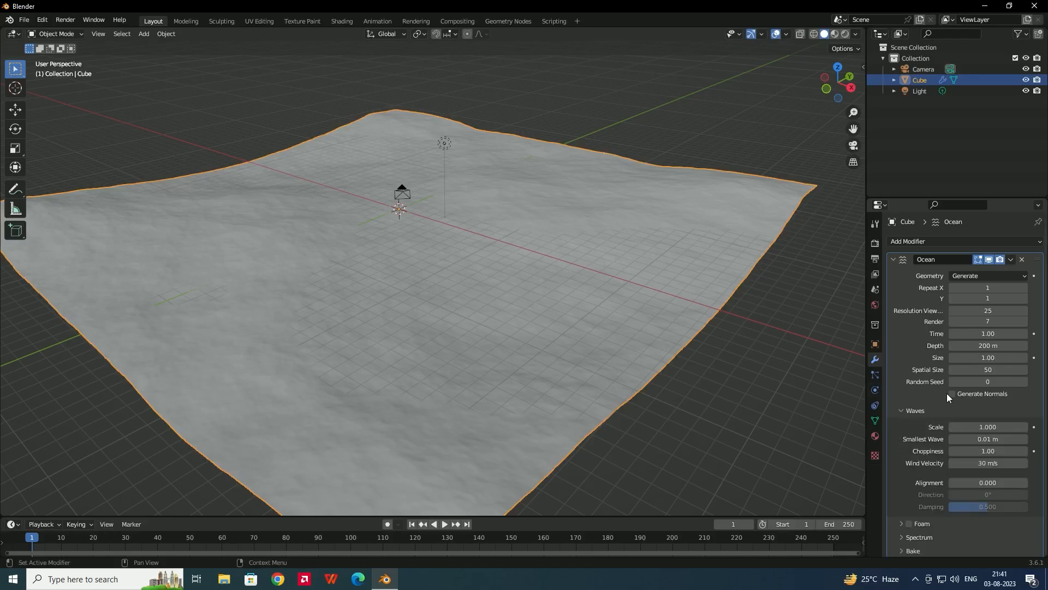
pyautogui.click(1024, 425)
pyautogui.moveTo(988, 426)
pyautogui.mouseDown()
pyautogui.moveTo(1019, 425)
pyautogui.moveTo(999, 425)
pyautogui.mouseUp()
pyautogui.moveTo(631, 328); pyautogui.dragTo(483, 289, button='middle')
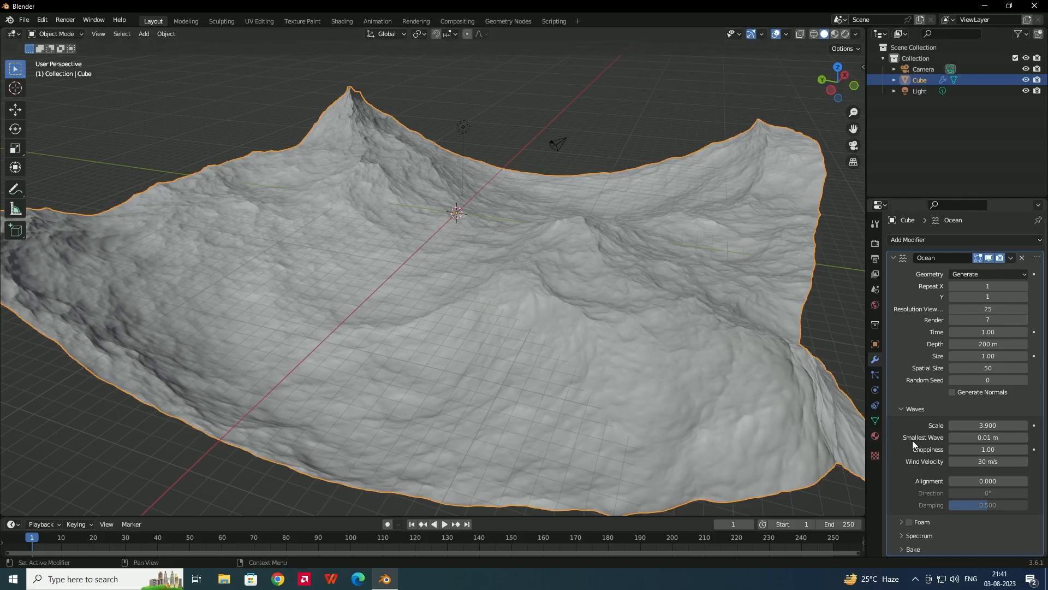
# Set the ocean's Smallest Wave to 0 m.
pyautogui.click(986, 437)
pyautogui.click(972, 438)
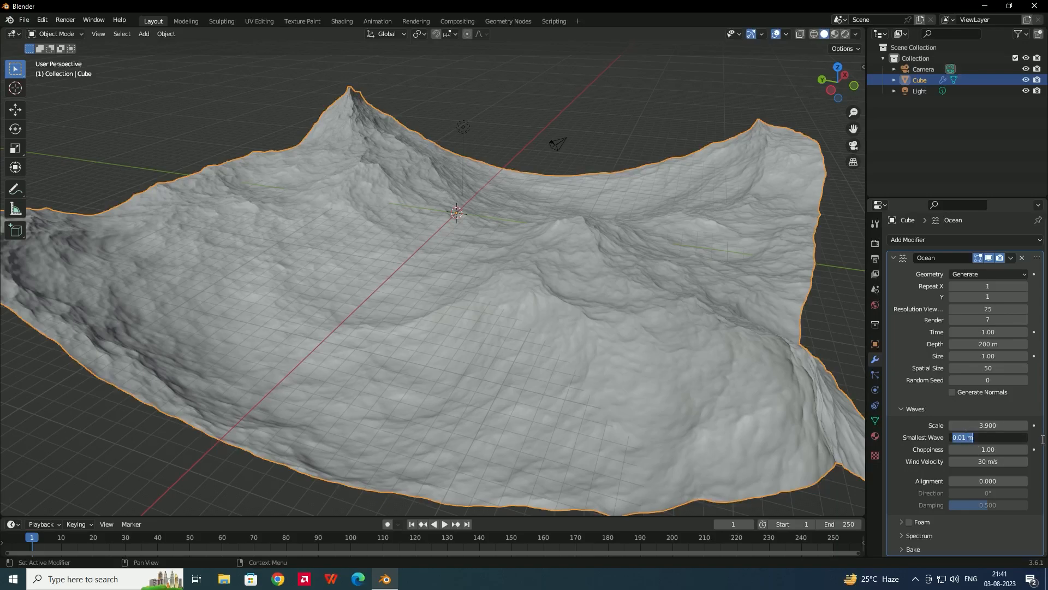
pyautogui.write('0')
pyautogui.press('Return')
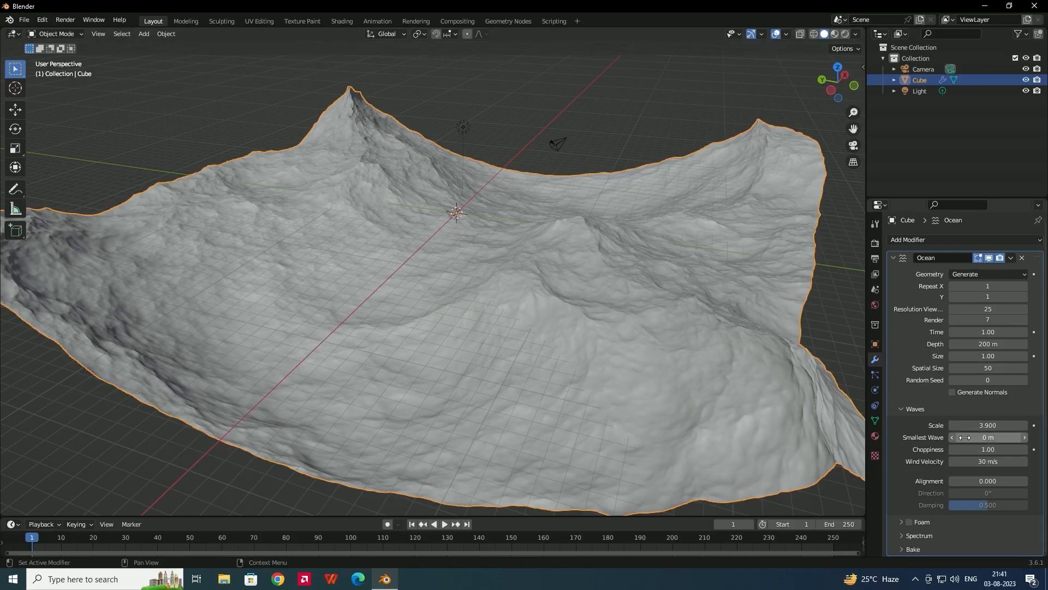
# Try a Smallest Wave of 2.6 m on the ocean and restore the value to 0 m.
pyautogui.moveTo(988, 437); pyautogui.dragTo(1019, 437)
pyautogui.moveTo(607, 256); pyautogui.dragTo(550, 229, button='middle')
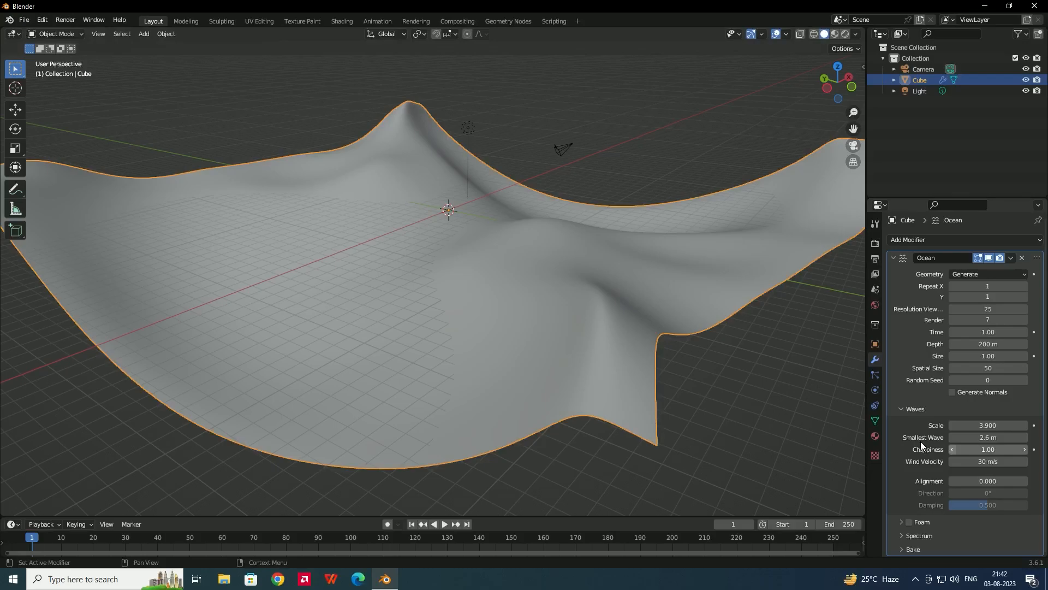
pyautogui.click(994, 437)
pyautogui.write('0')
pyautogui.press('Return')
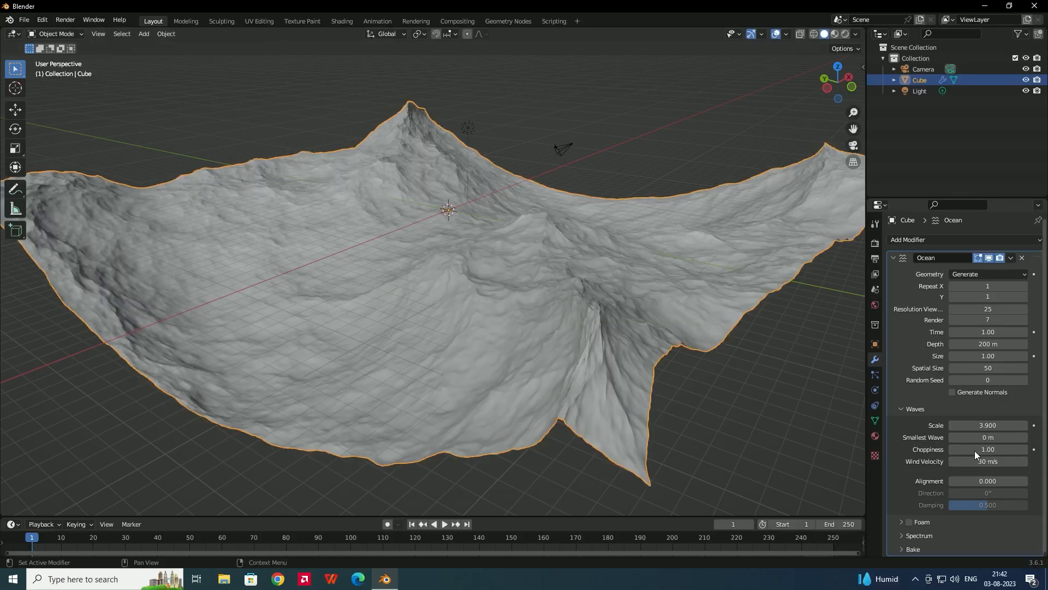
# Play the timeline to check whether the ocean surface moves, and return to the first frame.
pyautogui.moveTo(624, 323); pyautogui.dragTo(493, 285, button='middle')
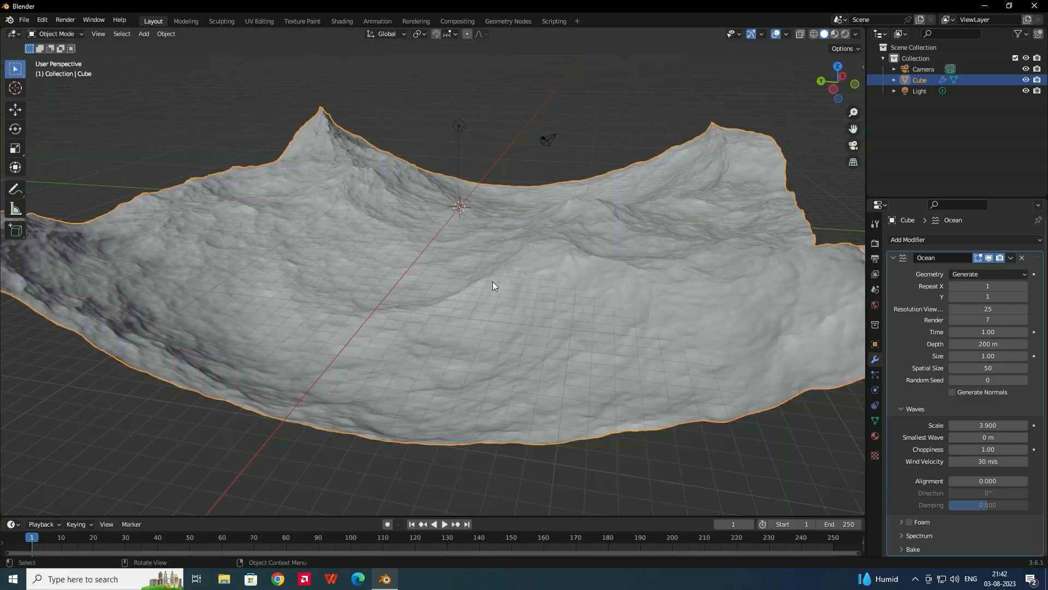
pyautogui.click(445, 524)
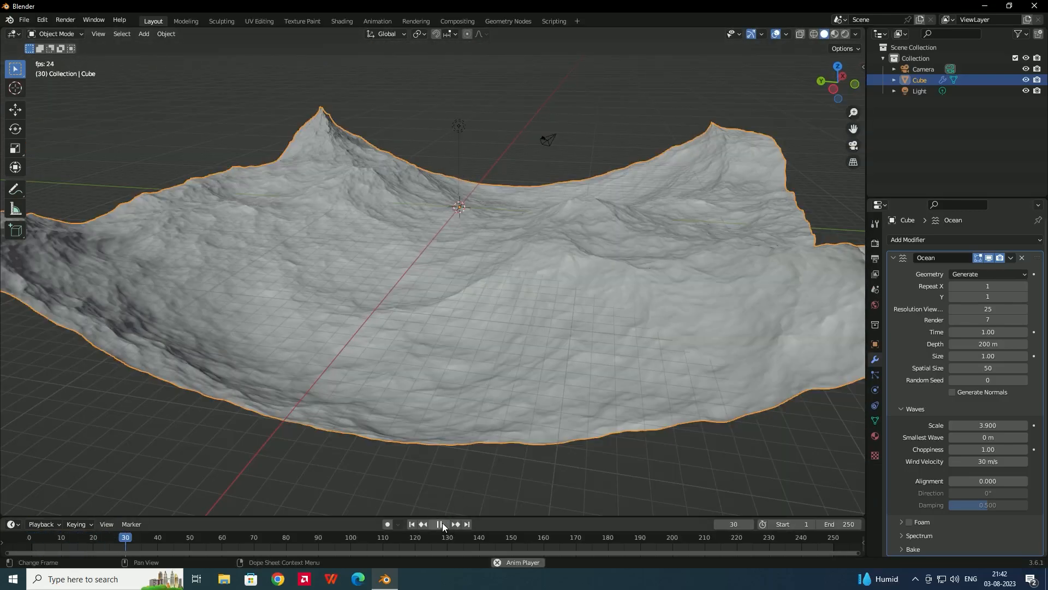
pyautogui.click(442, 524)
pyautogui.click(412, 524)
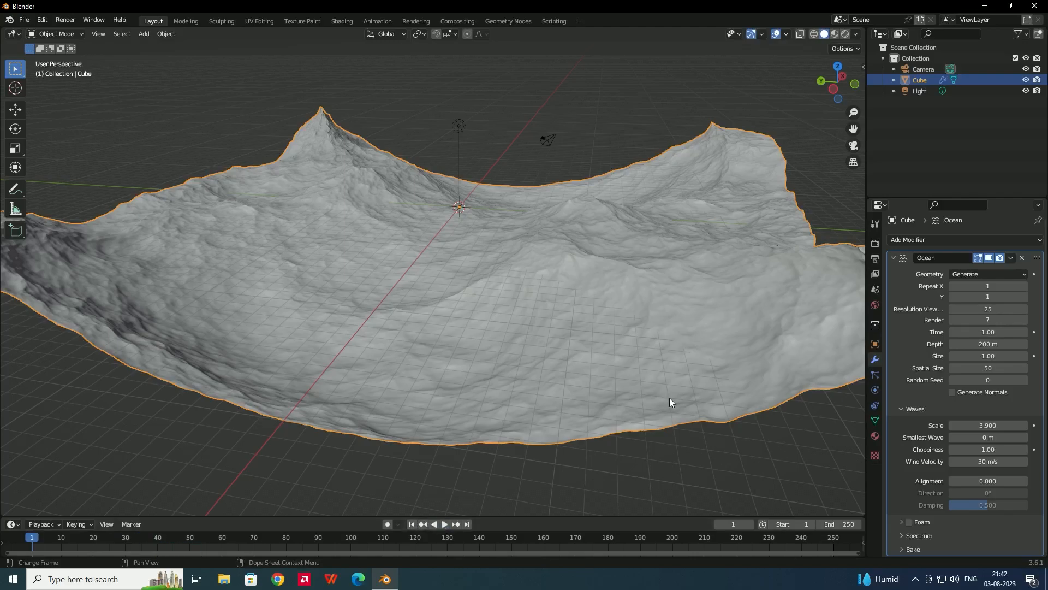
# Set the ocean's Time to 2.34, preview the playback, and return to the first frame.
pyautogui.moveTo(499, 220); pyautogui.dragTo(537, 254, button='middle')
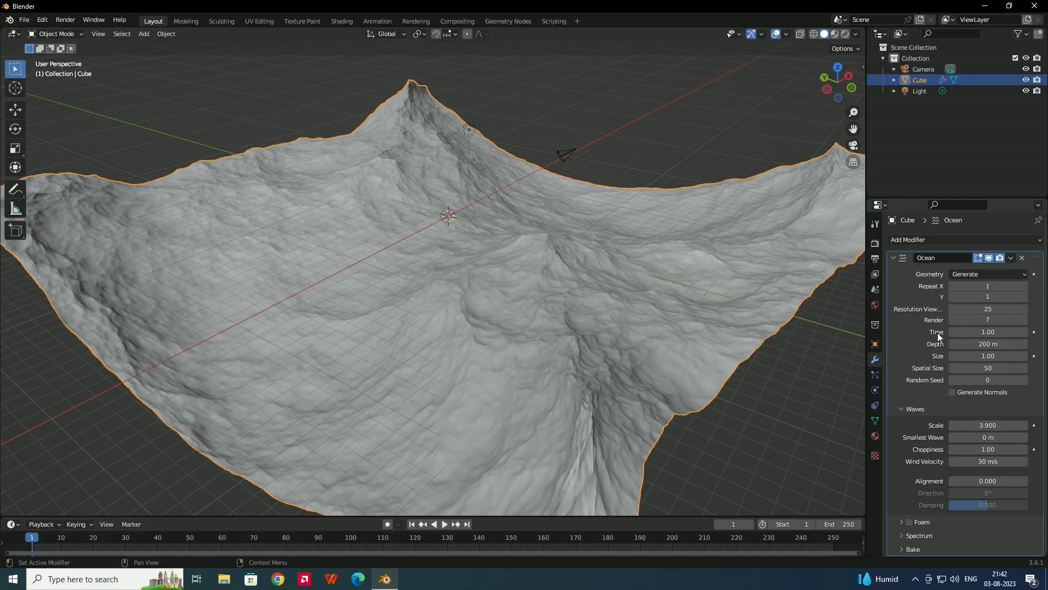
pyautogui.moveTo(965, 335)
pyautogui.mouseDown()
pyautogui.moveTo(1046, 335)
pyautogui.moveTo(966, 332)
pyautogui.mouseUp()
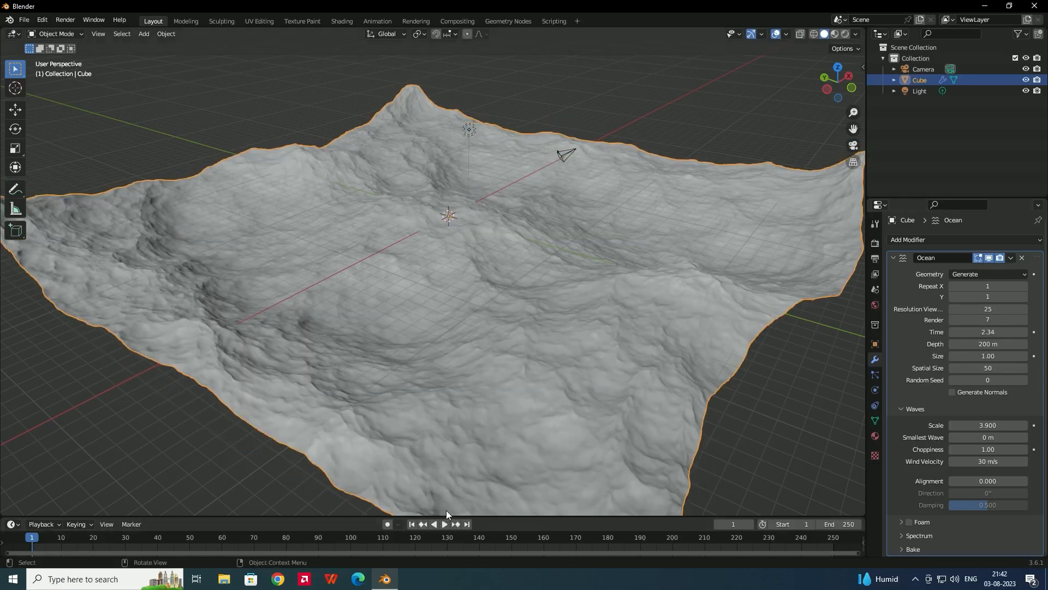
pyautogui.click(444, 524)
pyautogui.click(442, 524)
pyautogui.click(413, 523)
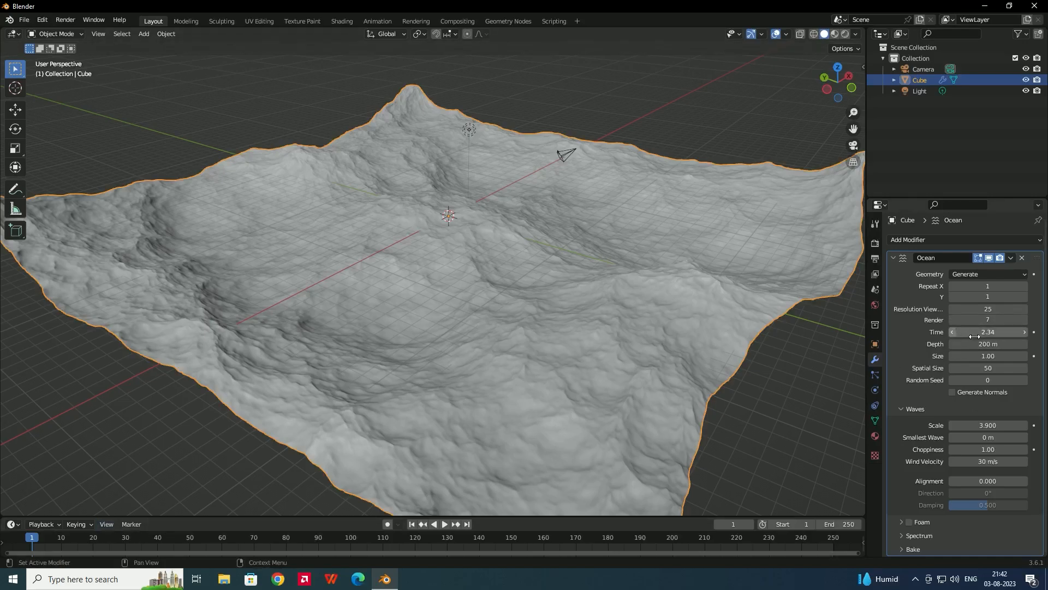
# Drive the ocean's Time value with the expression #frame/50.
pyautogui.click(991, 332)
pyautogui.click(992, 333)
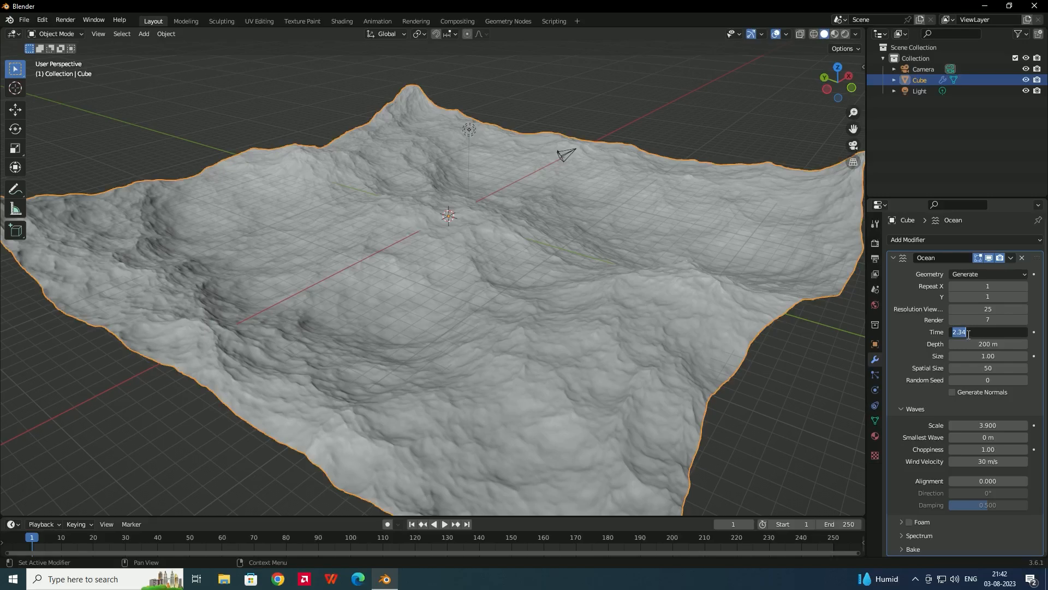
pyautogui.write('#')
pyautogui.write('frame/50')
pyautogui.press('Return')
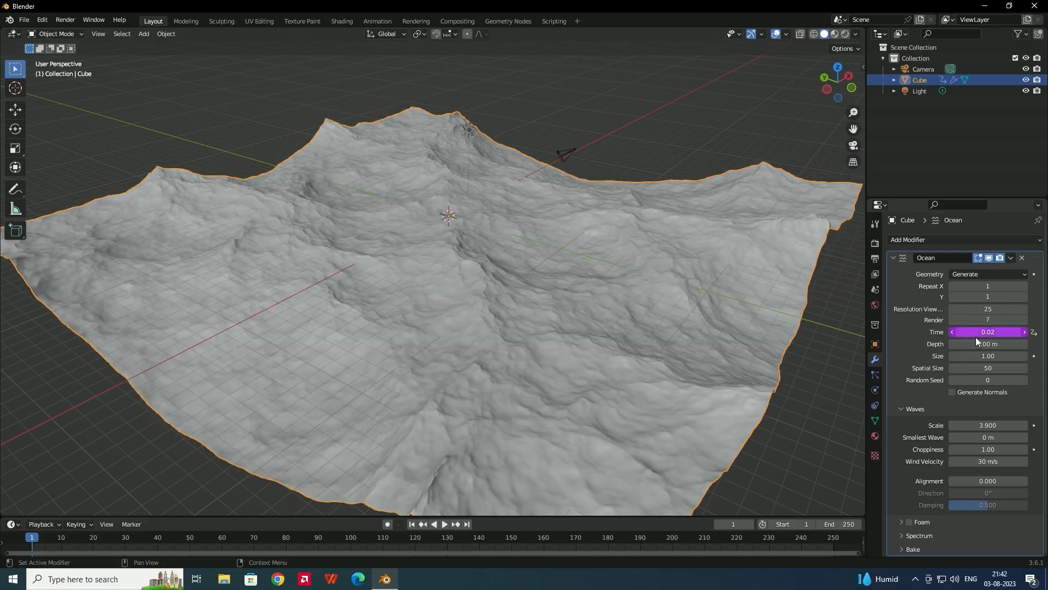
# Play the animation to preview the moving waves, stop it, and view the whole surface.
pyautogui.click(445, 524)
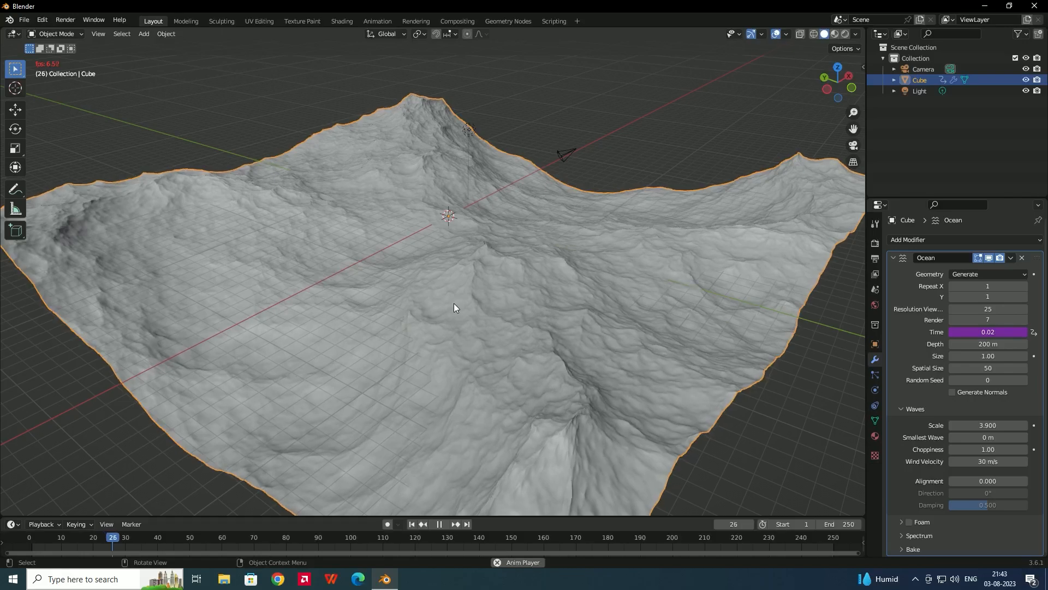
pyautogui.click(440, 525)
pyautogui.scroll(-2, 441, 272)
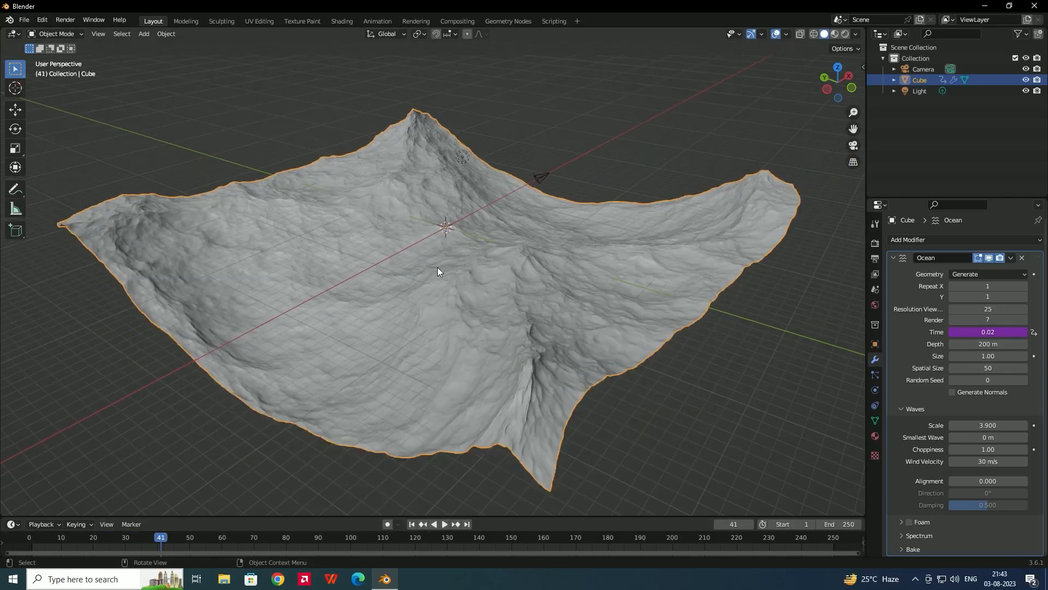
# Repeat the ocean surface 2 times in both X and Y and inspect the enlarged surface.
pyautogui.click(1025, 286)
pyautogui.click(1024, 297)
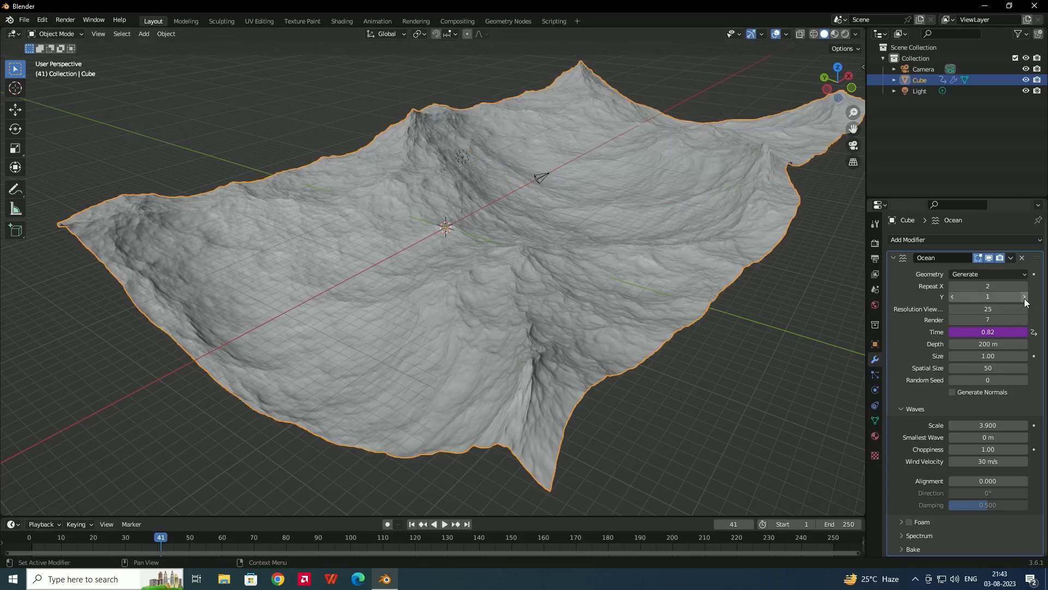
pyautogui.moveTo(699, 256); pyautogui.dragTo(458, 227, button='middle')
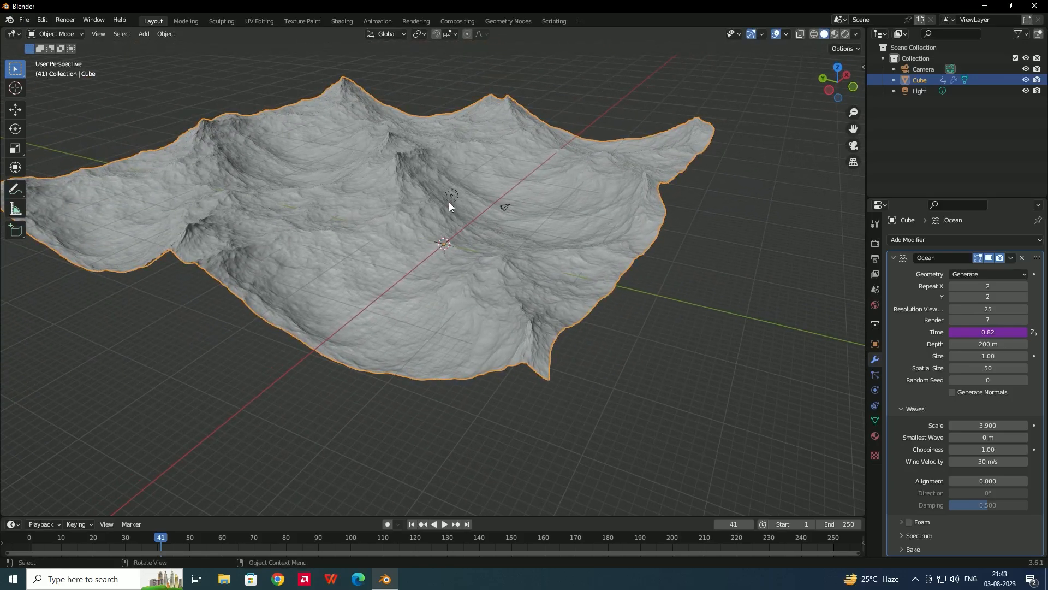
pyautogui.keyDown('shift'); pyautogui.moveTo(444, 190); pyautogui.dragTo(515, 231, button='middle'); pyautogui.keyUp('shift')
pyautogui.scroll(2, 466, 224)
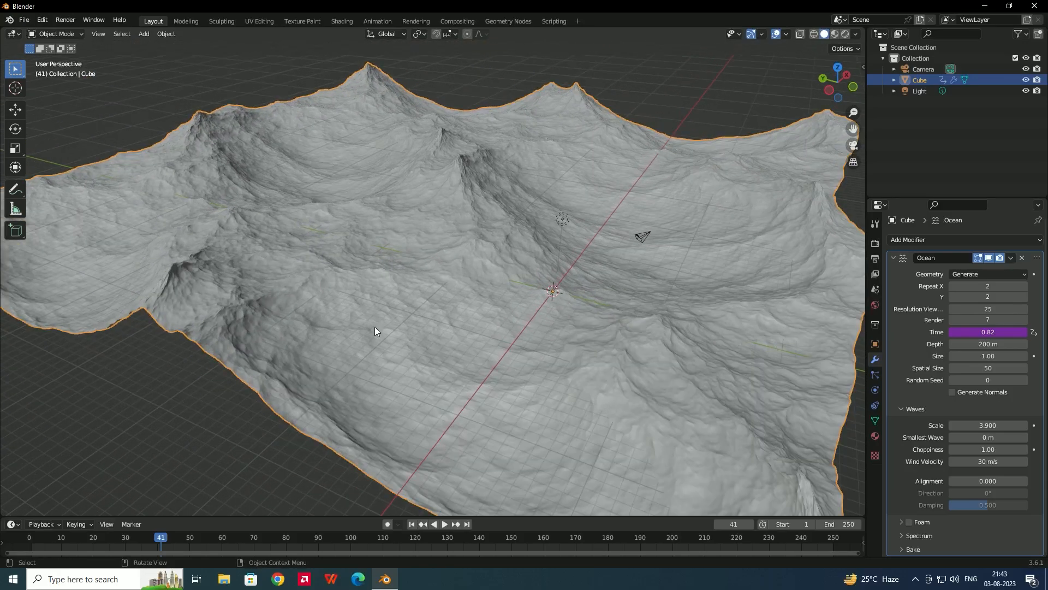
# Save the scene as OC.blend and briefly preview the wave animation.
pyautogui.hotkey('ctrl', 's')
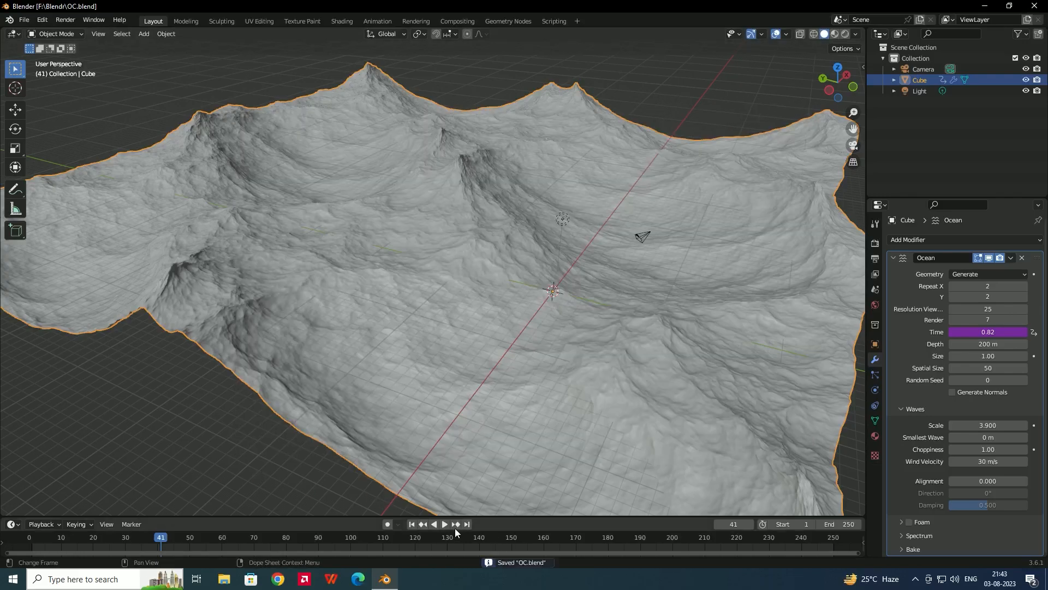
pyautogui.press('space')
pyautogui.click(439, 523)
# Reduce the ocean's Repeat X and Y to 1 and view the surface from a lower angle.
pyautogui.click(975, 288)
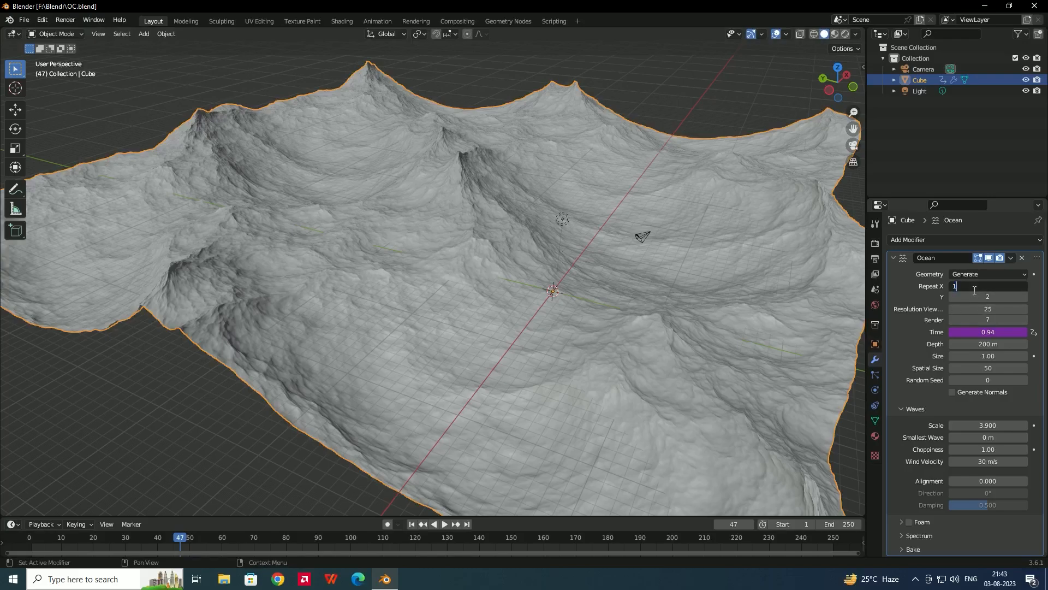
pyautogui.press('Tab')
pyautogui.write('1')
pyautogui.press('Return')
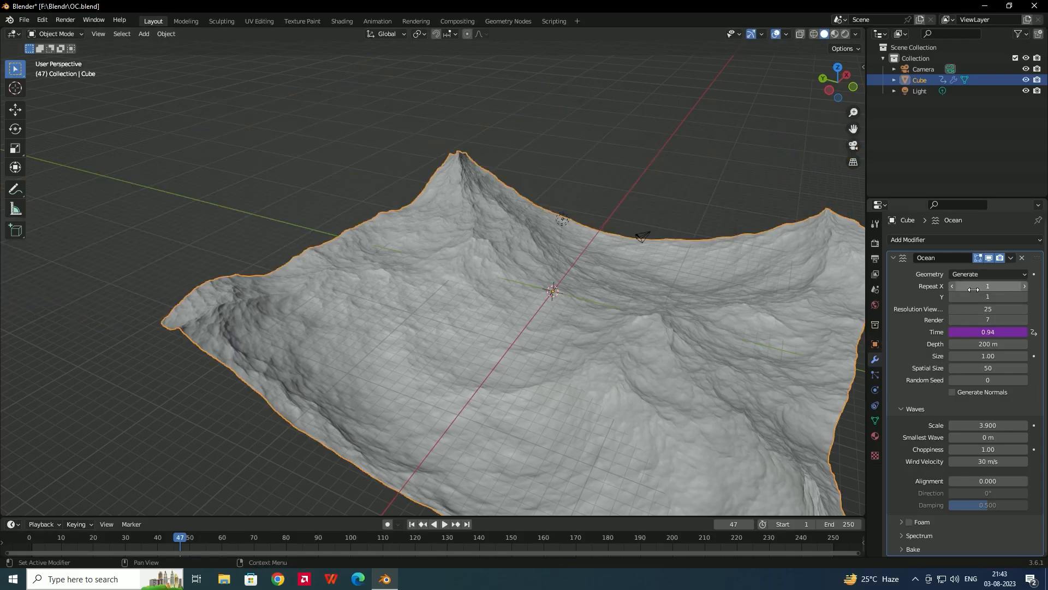
pyautogui.moveTo(610, 339); pyautogui.dragTo(588, 328, button='middle')
pyautogui.moveTo(742, 369); pyautogui.dragTo(454, 274, button='middle')
pyautogui.moveTo(614, 355); pyautogui.dragTo(765, 358, button='middle')
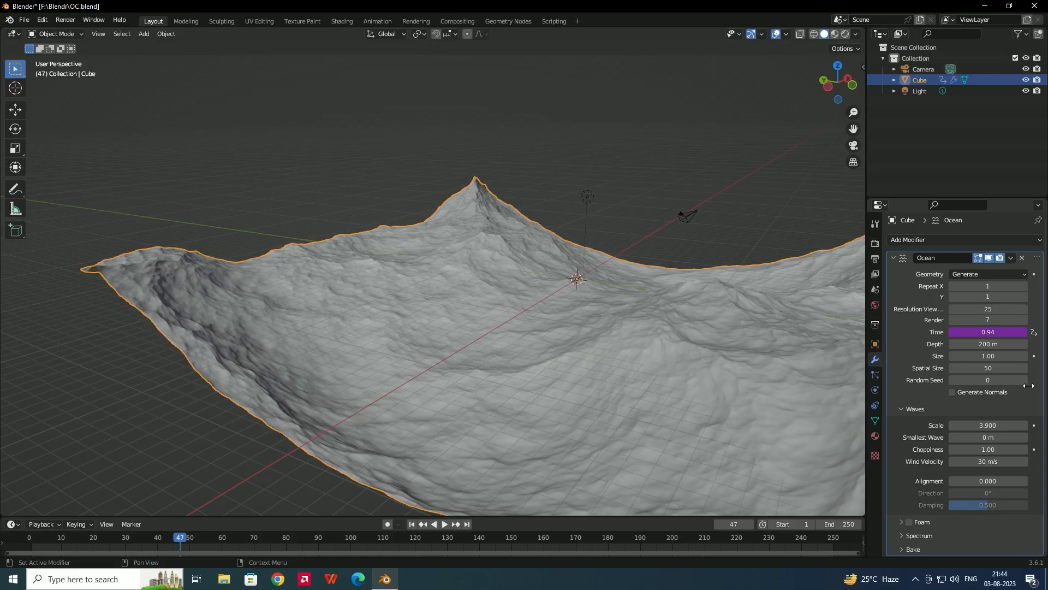
# Set the ocean's Random Seed to 1 and return the timeline to the first frame.
pyautogui.moveTo(690, 334); pyautogui.dragTo(666, 279, button='middle')
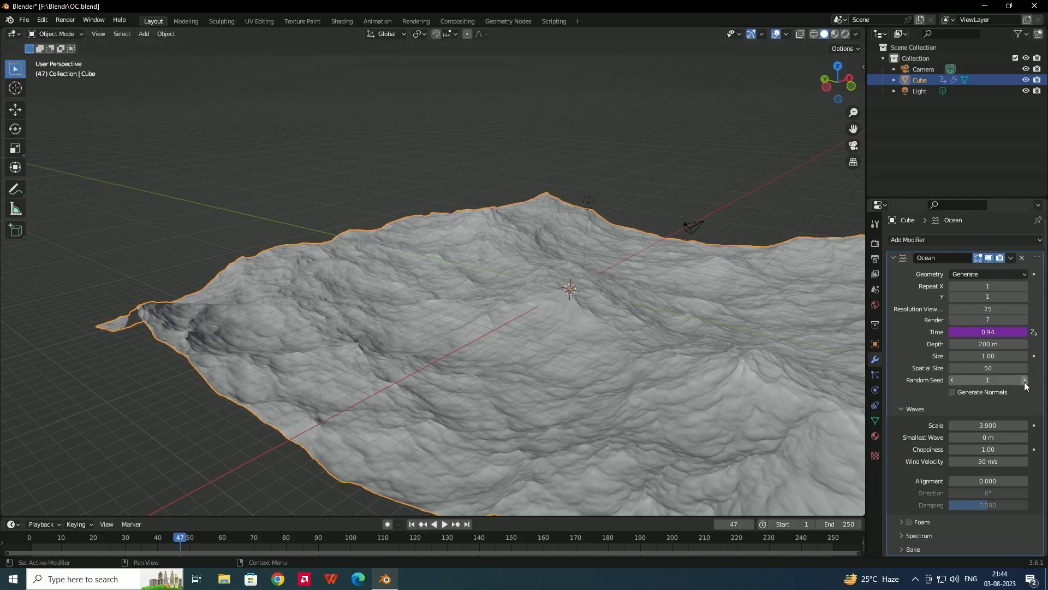
pyautogui.moveTo(650, 371); pyautogui.dragTo(514, 396, button='middle')
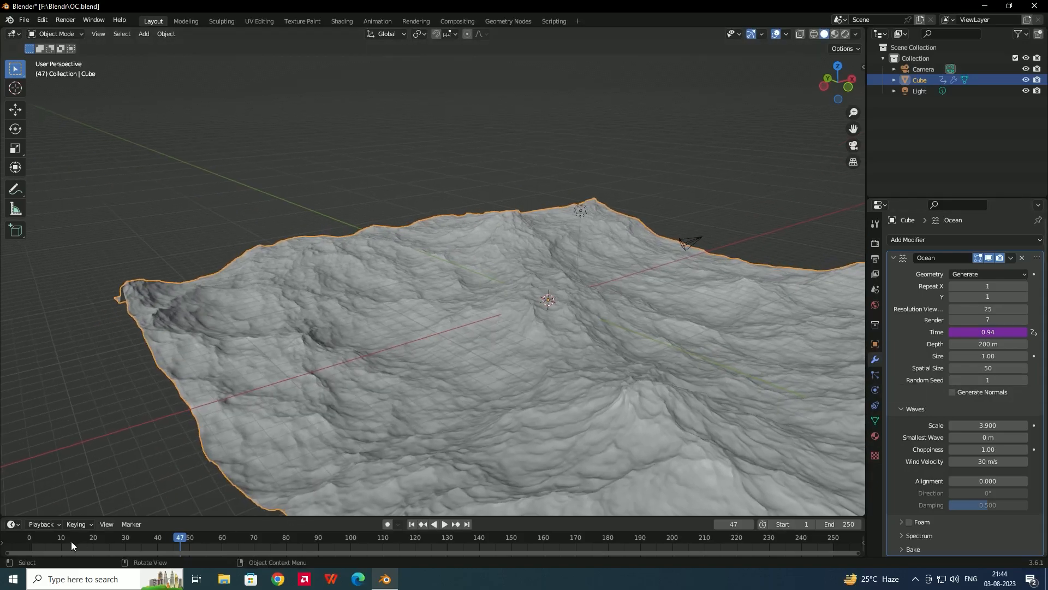
pyautogui.click(412, 524)
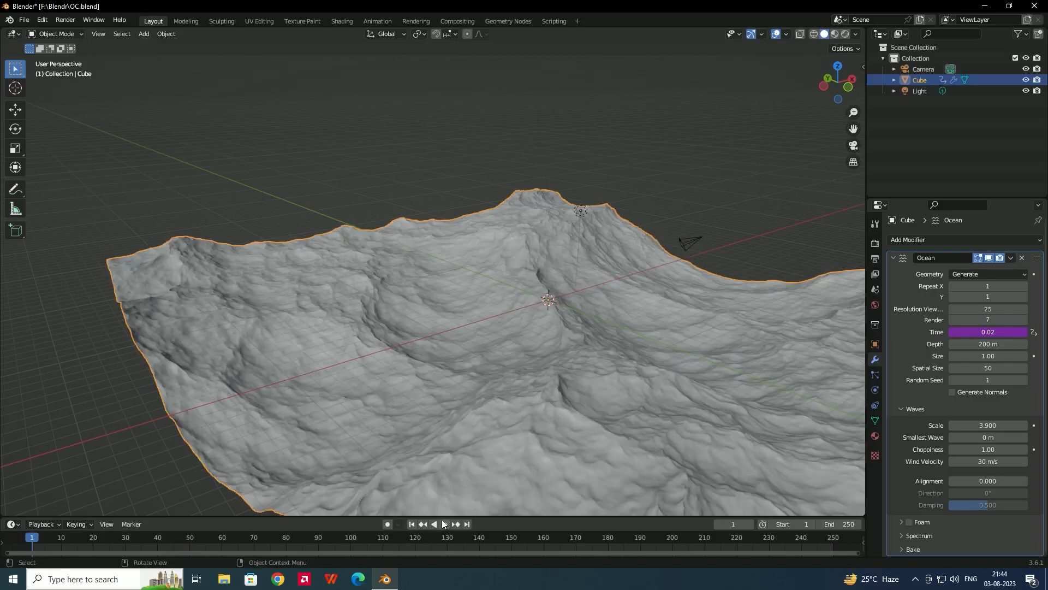
# Preview the wave animation with the new seed, stop playback and move the playhead back to frame 5.
pyautogui.click(445, 525)
pyautogui.moveTo(631, 355); pyautogui.dragTo(617, 377, button='middle')
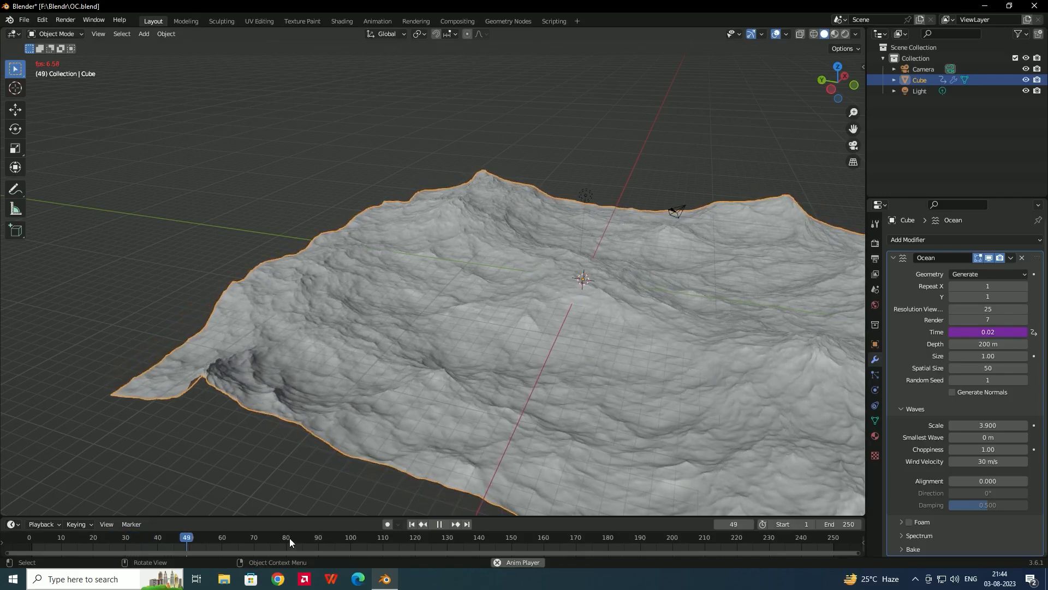
pyautogui.click(442, 523)
pyautogui.moveTo(520, 403); pyautogui.dragTo(511, 403, button='middle')
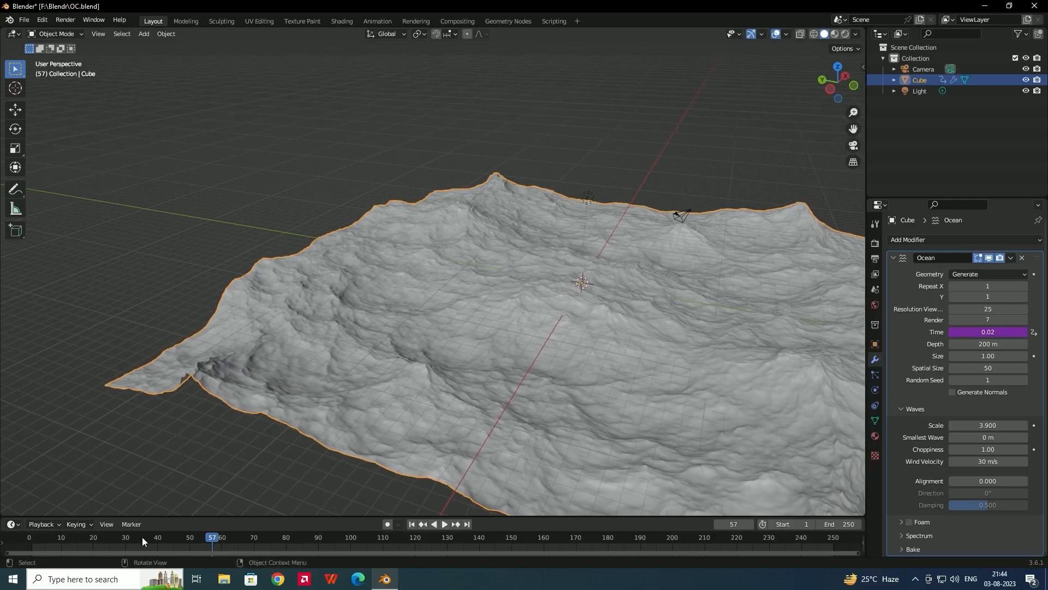
pyautogui.moveTo(203, 542); pyautogui.dragTo(44, 542)
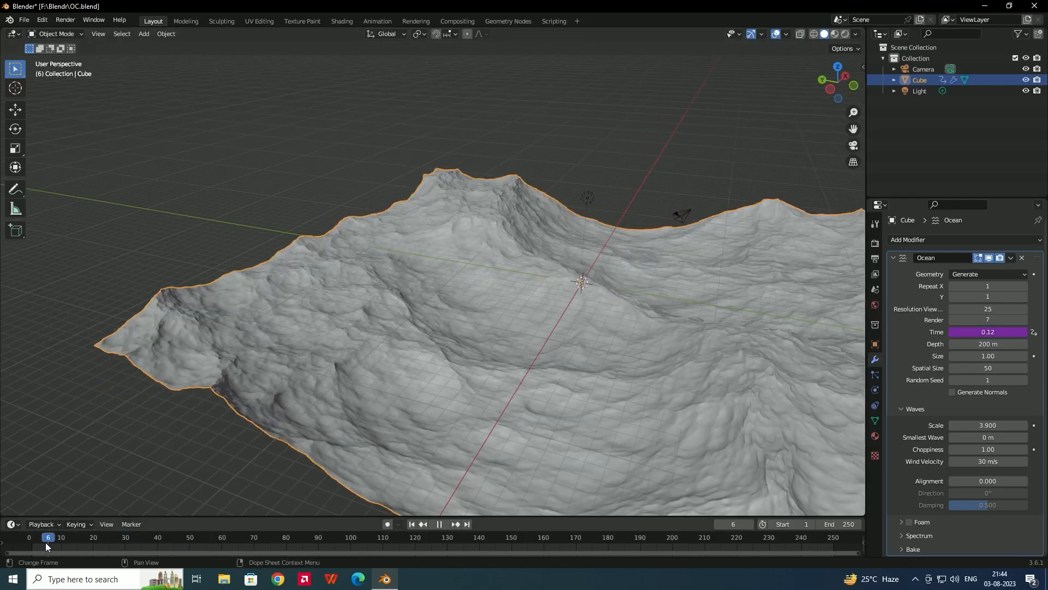
# View the ocean surface from a few angles and save the scene to OC.blend.
pyautogui.moveTo(805, 305); pyautogui.dragTo(604, 249, button='middle')
pyautogui.scroll(-2, 570, 325)
pyautogui.scroll(2, 548, 308)
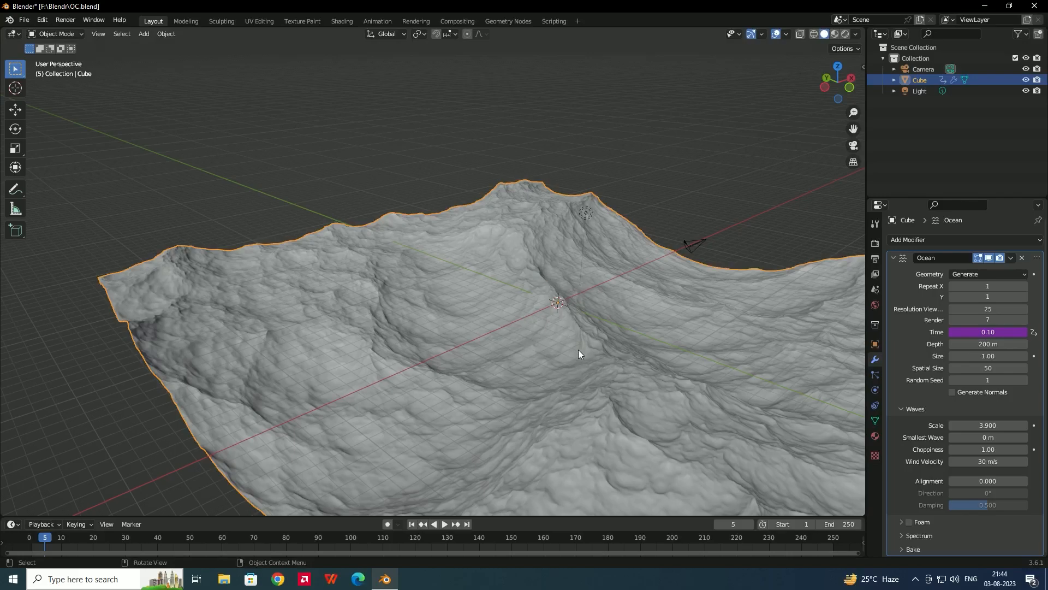
pyautogui.moveTo(578, 337)
pyautogui.mouseDown(button='middle')
pyautogui.moveTo(582, 316)
pyautogui.moveTo(621, 317)
pyautogui.moveTo(594, 309)
pyautogui.moveTo(594, 324)
pyautogui.mouseUp(button='middle')
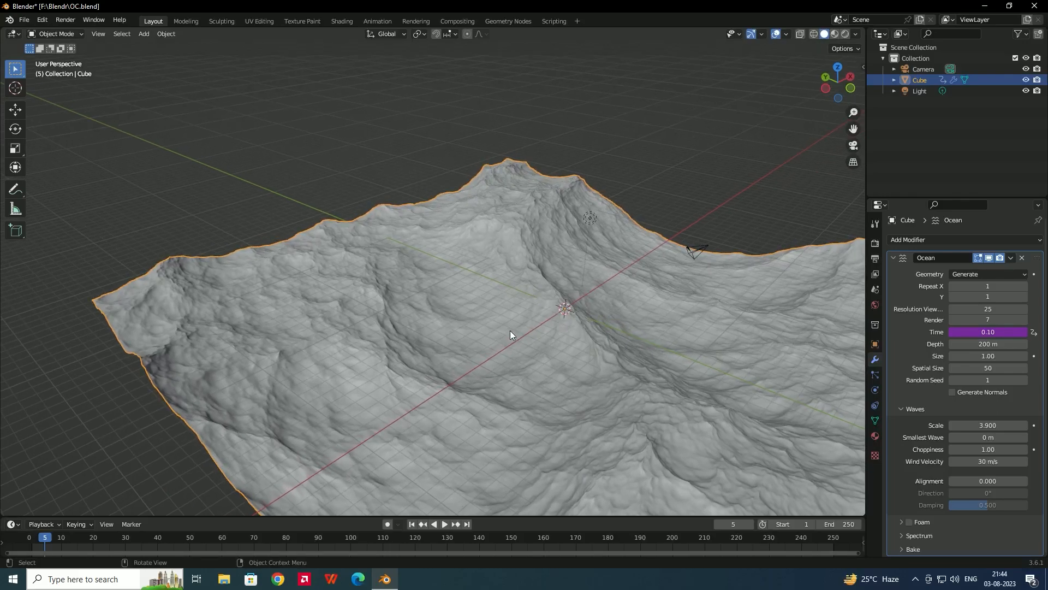
pyautogui.moveTo(622, 306); pyautogui.dragTo(638, 288, button='middle')
pyautogui.hotkey('ctrl', 's')
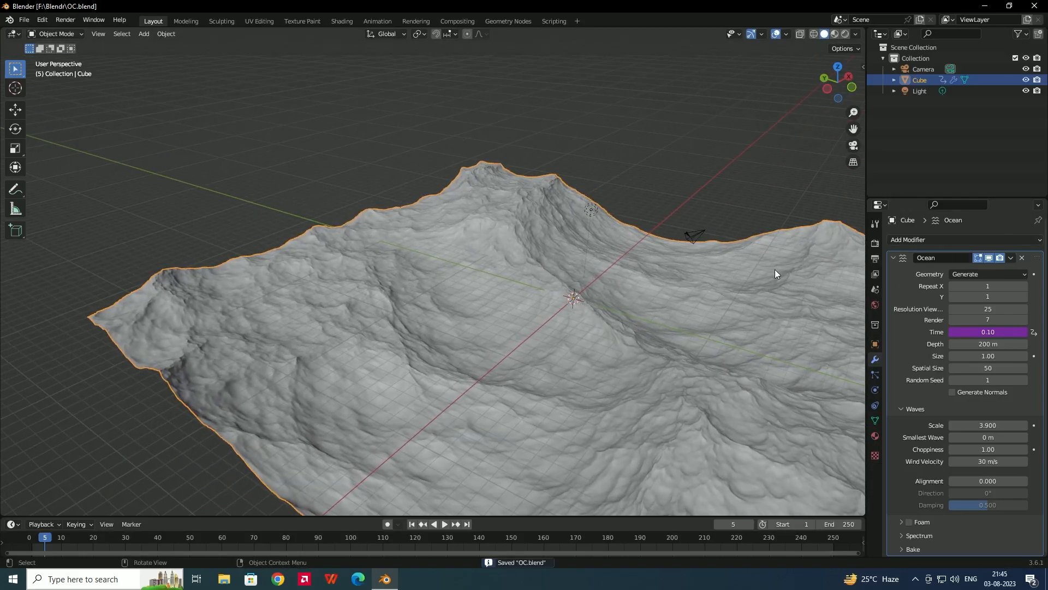
# Add a plane mesh at the centre of the ocean and scale it up by about 1.98.
pyautogui.hotkey('shift', 'a')
pyautogui.moveTo(781, 271)
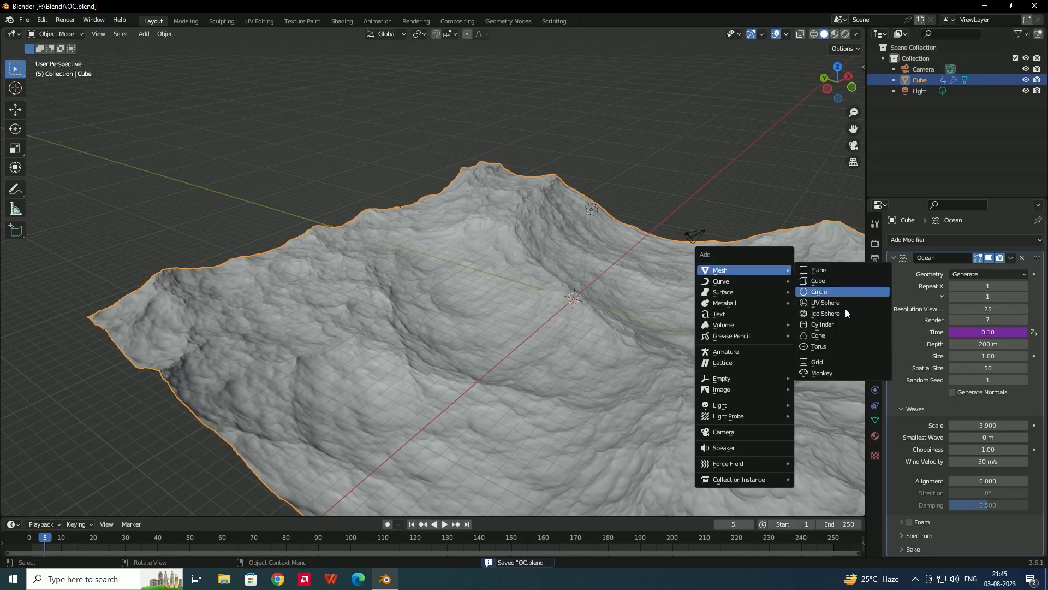
pyautogui.click(832, 271)
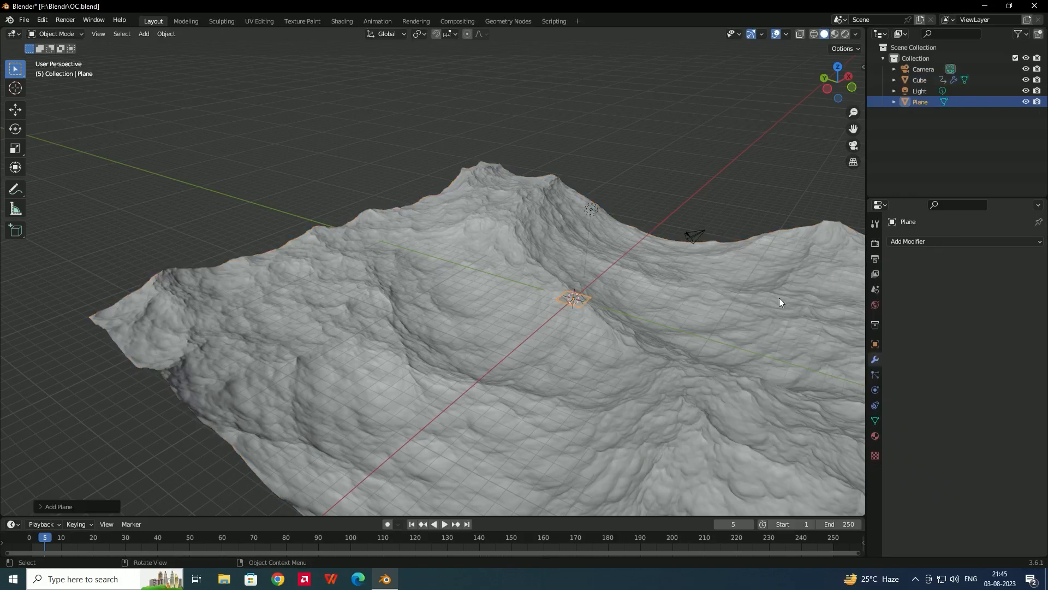
pyautogui.press('s')
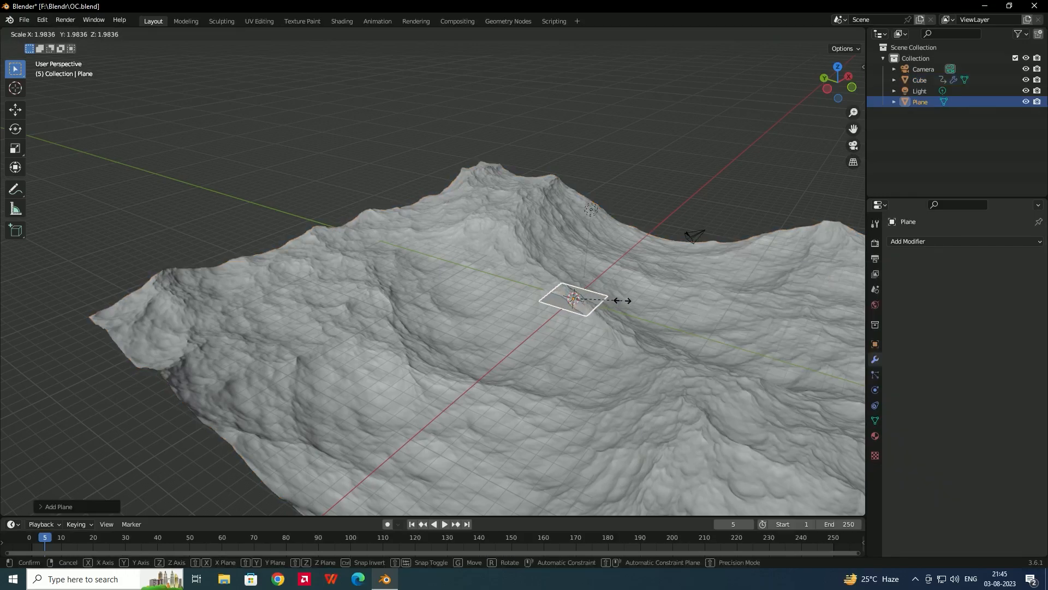
pyautogui.click(622, 300)
# Raise the plane about 1.8 m along the Z axis above the ocean surface.
pyautogui.scroll(4, 627, 290)
pyautogui.moveTo(627, 292); pyautogui.dragTo(658, 278, button='middle')
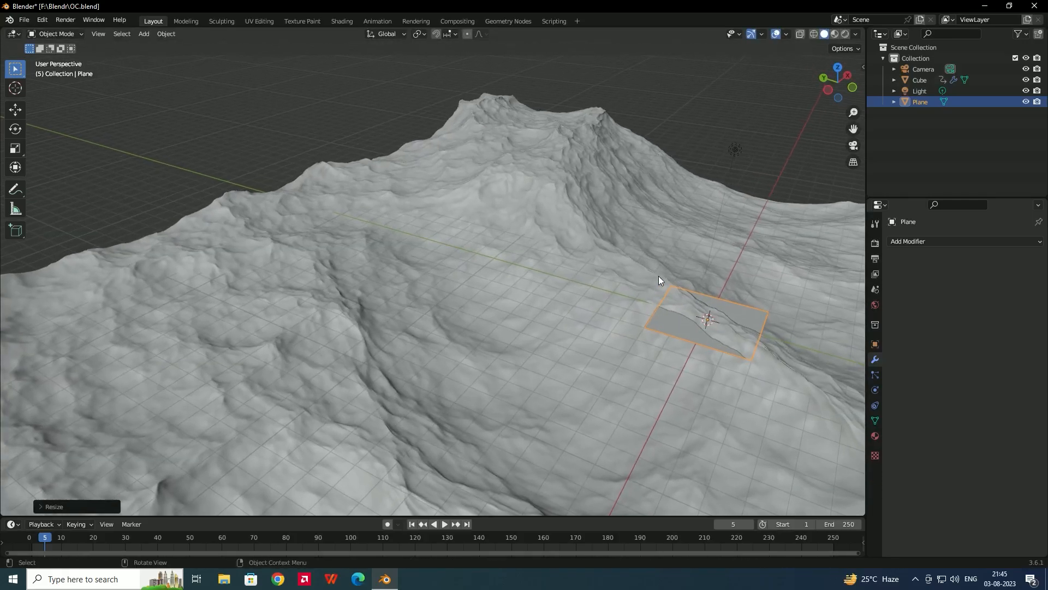
pyautogui.press('g')
pyautogui.press('z')
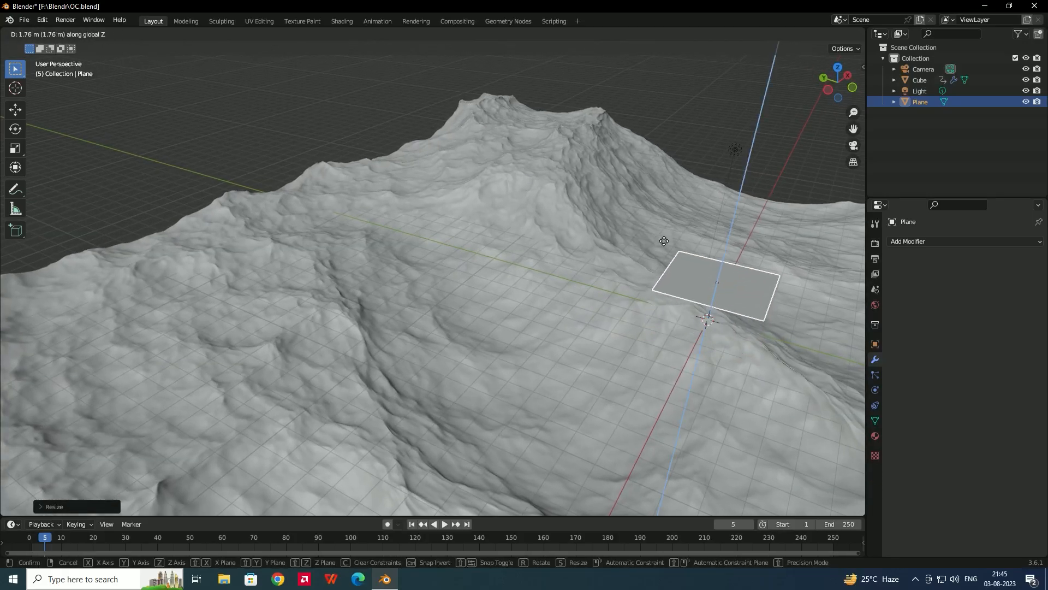
pyautogui.click(660, 237)
# Examine the raised plane's position over the ocean surface from several angles and distances.
pyautogui.moveTo(725, 239); pyautogui.dragTo(567, 280, button='middle')
pyautogui.scroll(2, 611, 254)
pyautogui.scroll(-3, 566, 279)
pyautogui.moveTo(569, 333); pyautogui.dragTo(487, 332, button='middle')
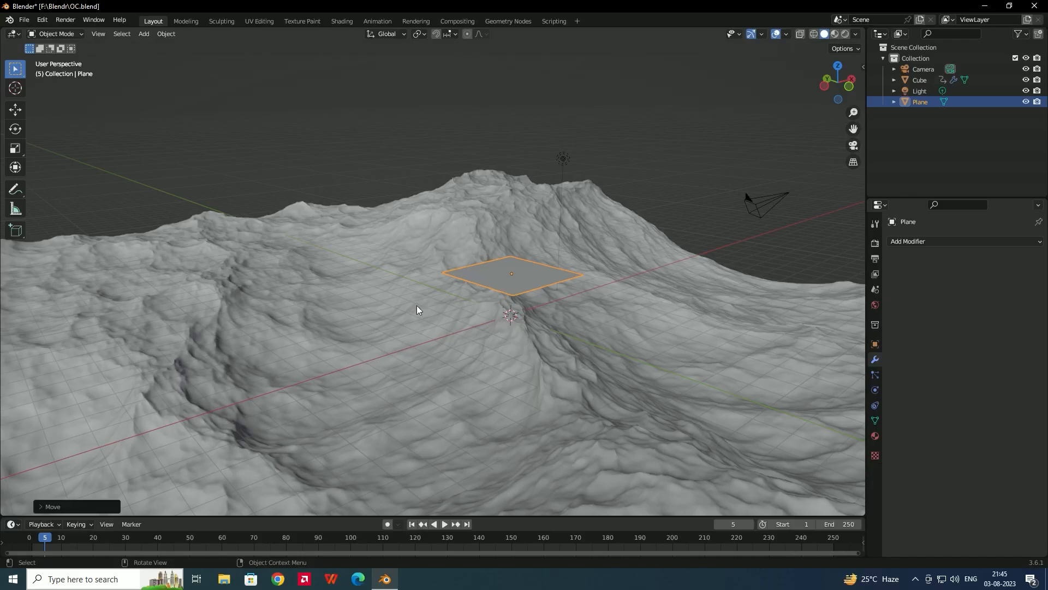
pyautogui.moveTo(459, 309)
pyautogui.mouseDown(button='middle')
pyautogui.moveTo(476, 313)
pyautogui.moveTo(463, 324)
pyautogui.mouseUp(button='middle')
pyautogui.scroll(2, 476, 316)
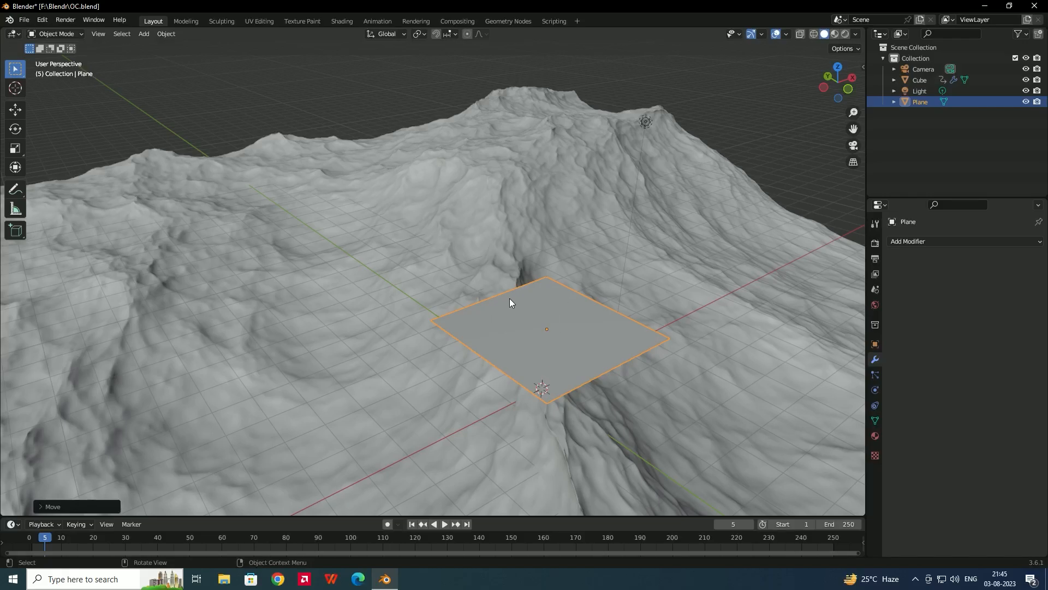
pyautogui.scroll(-2, 529, 312)
pyautogui.moveTo(575, 314)
pyautogui.mouseDown(button='middle')
pyautogui.moveTo(598, 296)
pyautogui.moveTo(572, 304)
pyautogui.mouseUp(button='middle')
pyautogui.scroll(1, 547, 269)
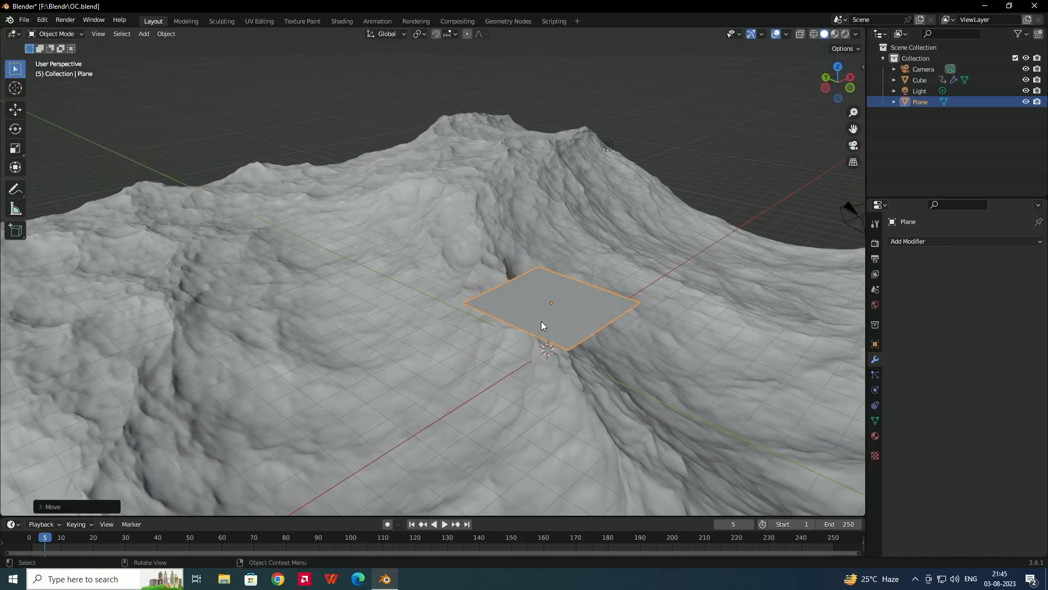
# Subdivide the plane's mesh repeatedly into a dense grid in Edit Mode and return to Object Mode.
pyautogui.press('Tab')
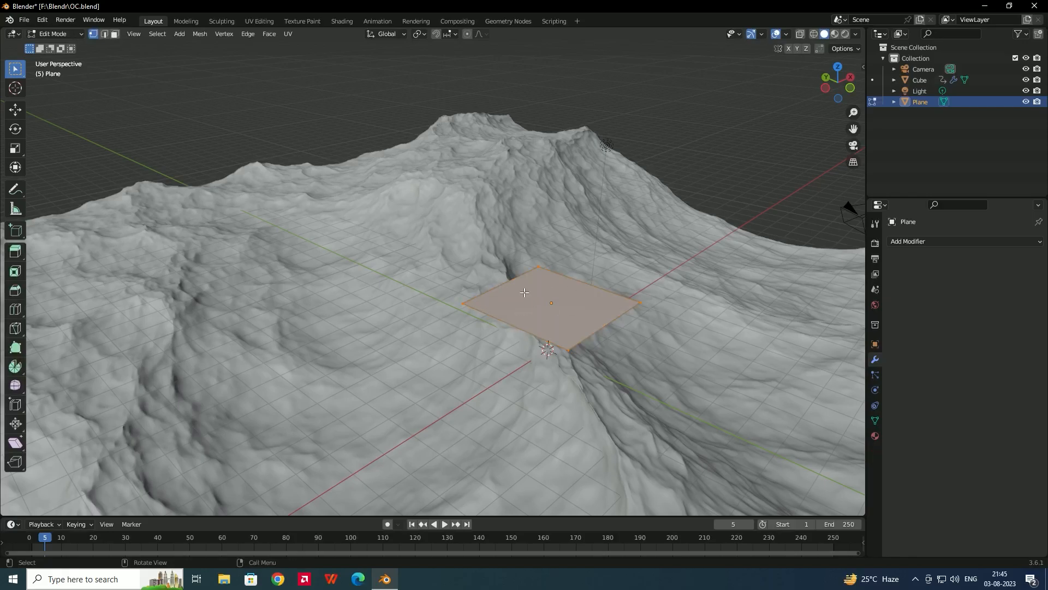
pyautogui.press('2')
pyautogui.press('3')
pyautogui.press('1')
pyautogui.scroll(2, 562, 295)
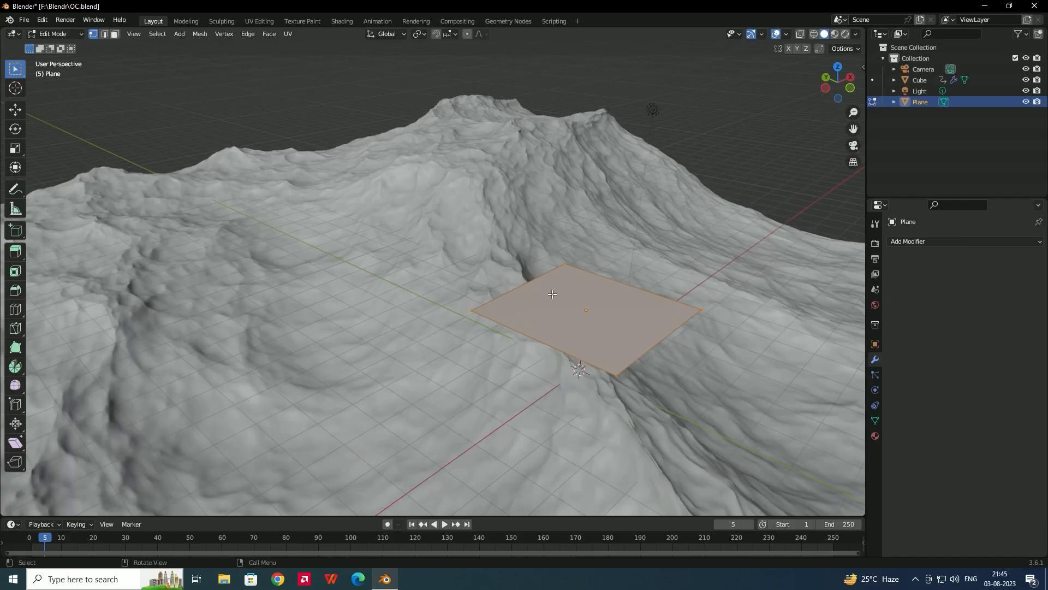
pyautogui.rightClick(568, 296)
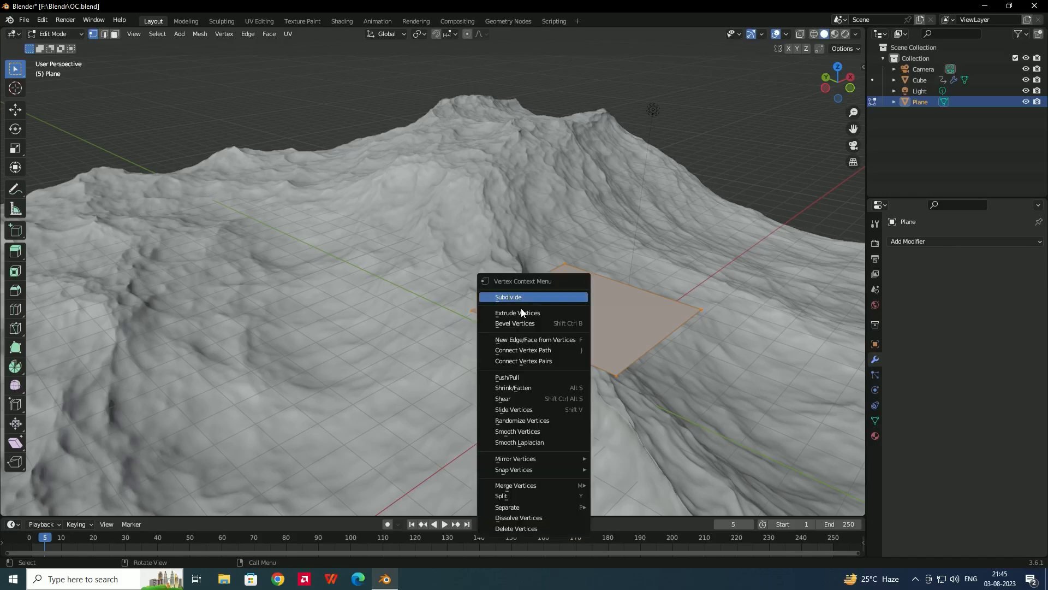
pyautogui.click(510, 297)
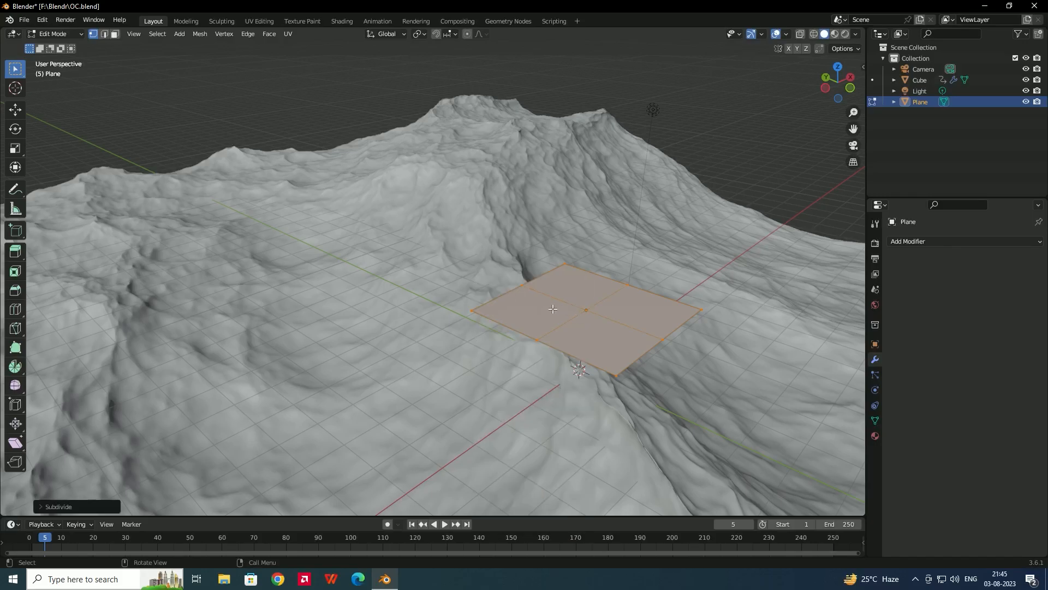
pyautogui.rightClick(574, 306)
pyautogui.click(571, 303)
pyautogui.moveTo(609, 296); pyautogui.dragTo(565, 281, button='middle')
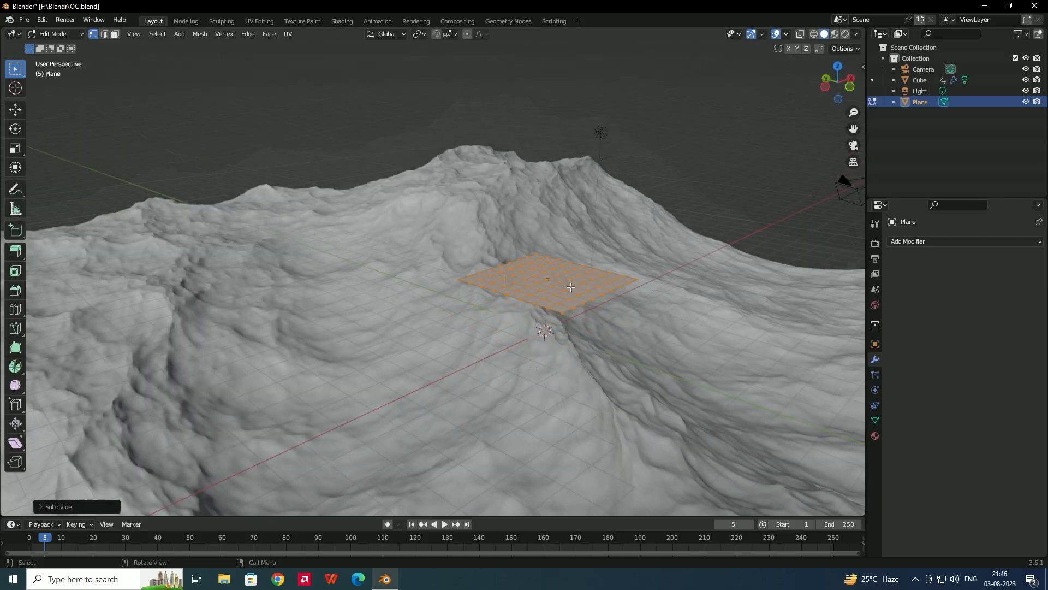
pyautogui.press('Tab')
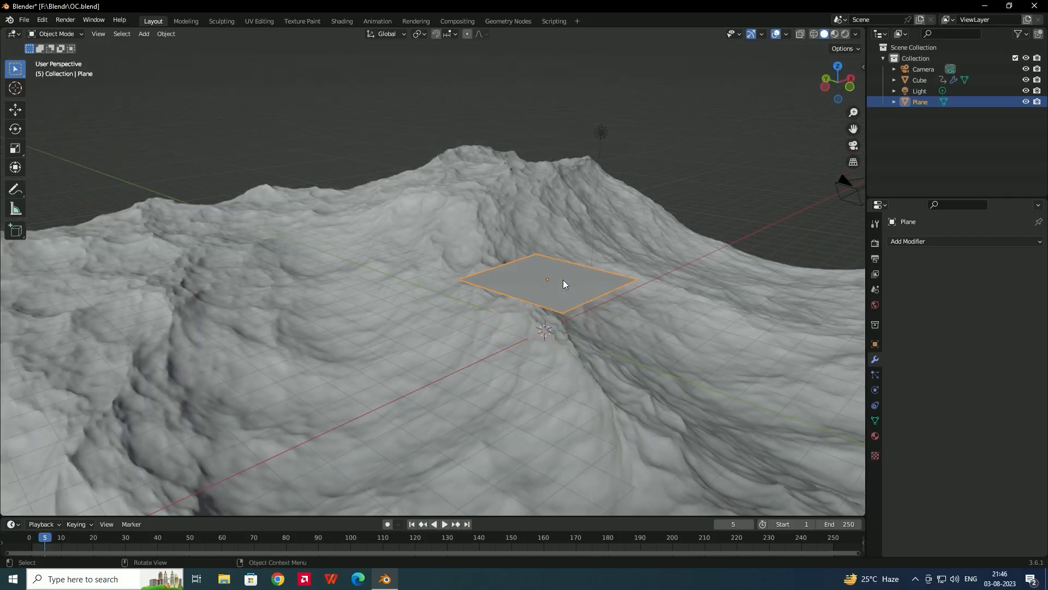
# Add a Shrinkwrap modifier to the plane and set the ocean object Cube as its target.
pyautogui.moveTo(589, 270); pyautogui.dragTo(620, 340, button='middle')
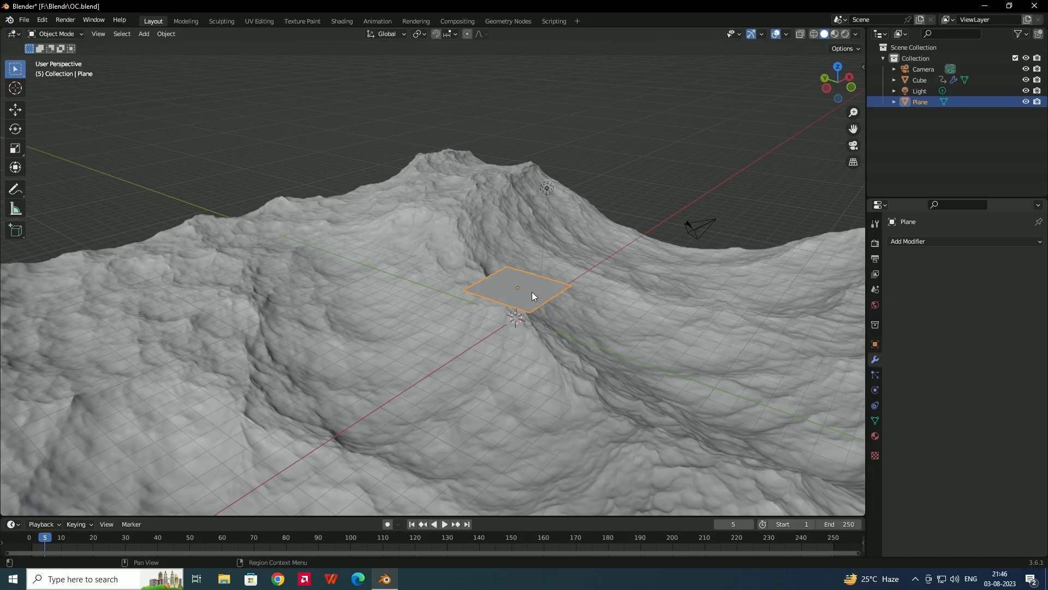
pyautogui.click(928, 240)
pyautogui.click(904, 243)
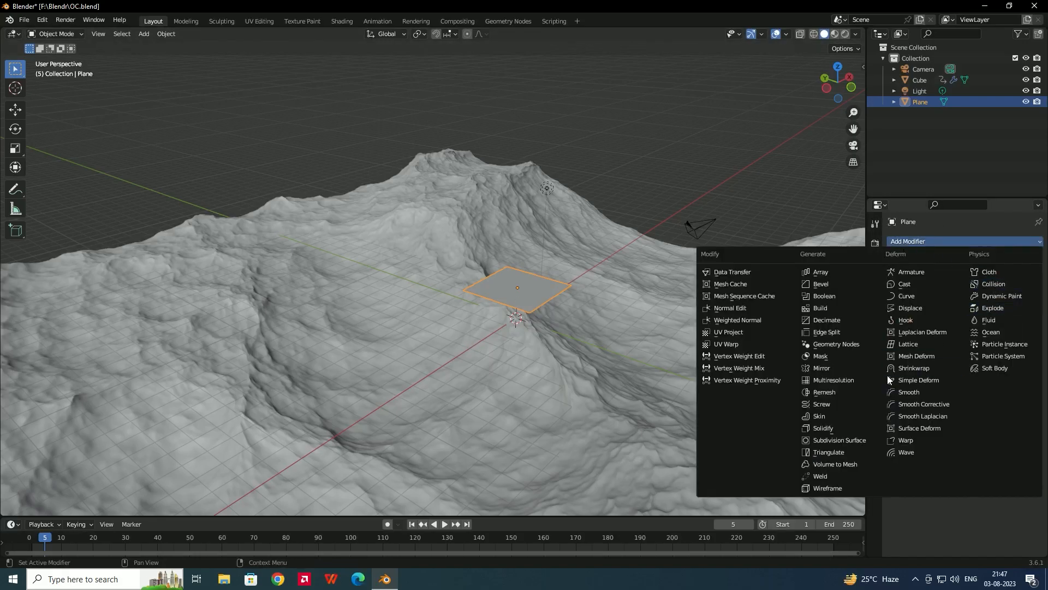
pyautogui.click(905, 369)
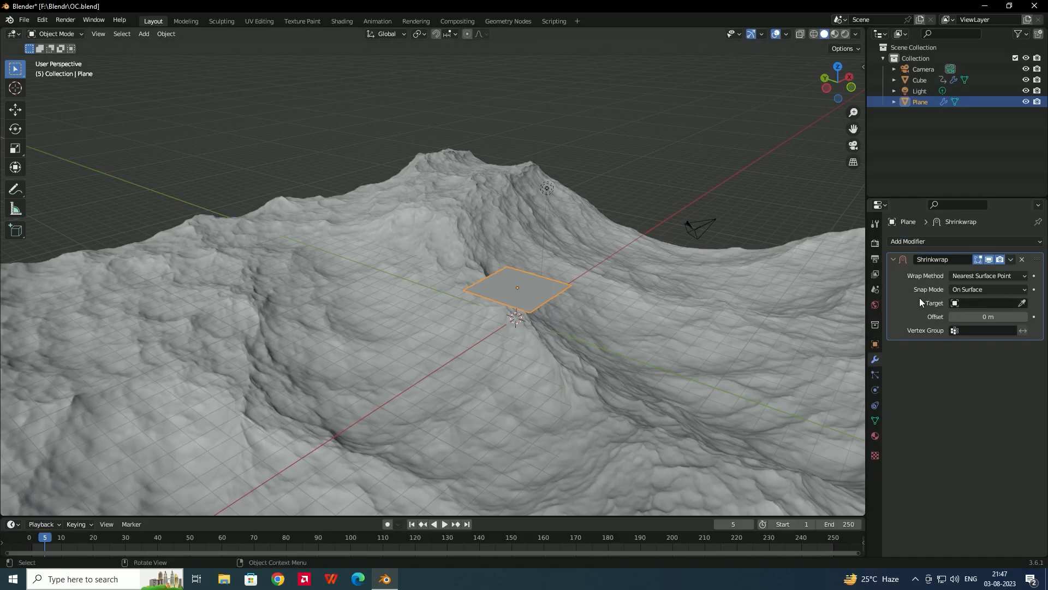
pyautogui.click(1023, 304)
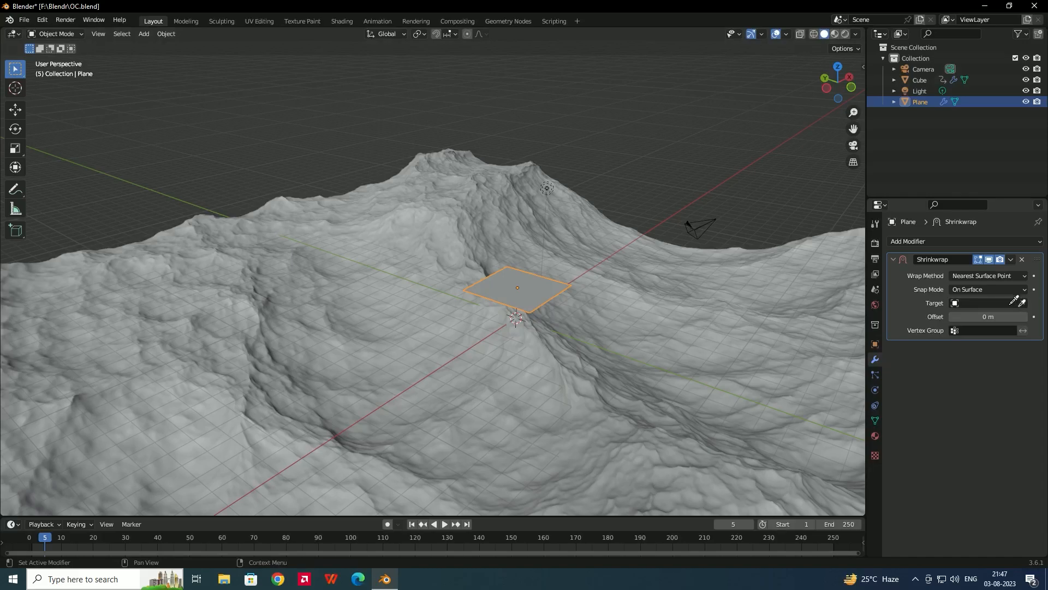
pyautogui.click(497, 371)
pyautogui.moveTo(558, 322); pyautogui.dragTo(449, 345, button='middle')
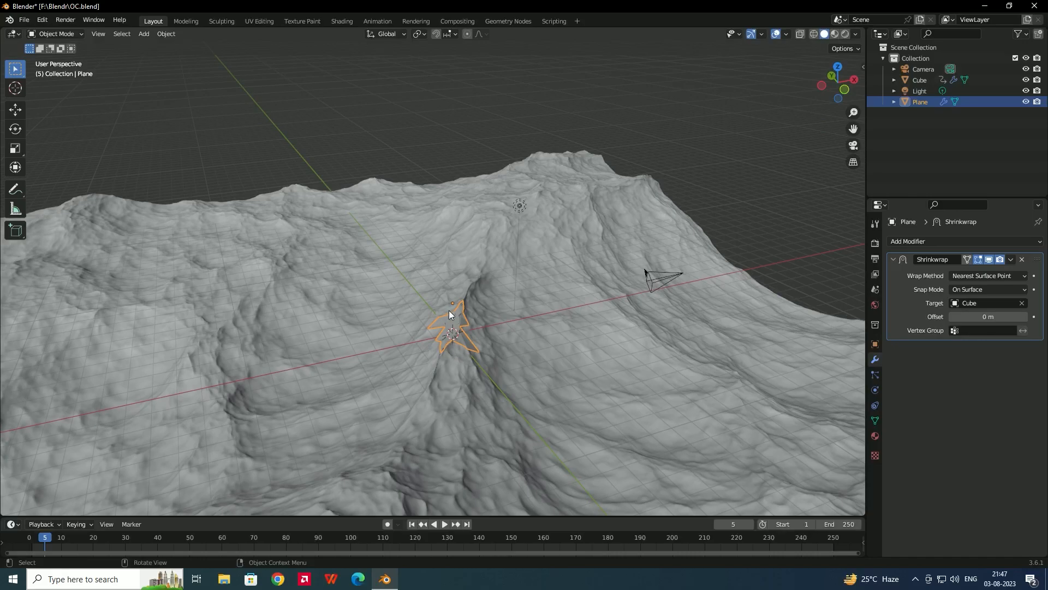
# Play the animation to check how the shrinkwrapped plane follows the waves, stopping at frame 51.
pyautogui.click(445, 524)
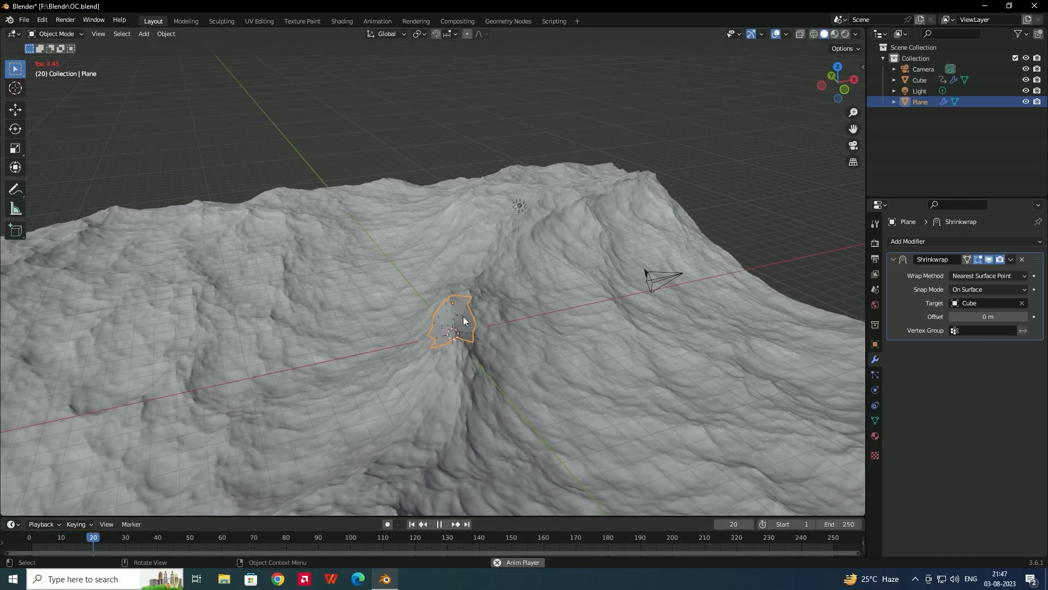
pyautogui.moveTo(506, 326); pyautogui.dragTo(478, 323, button='middle')
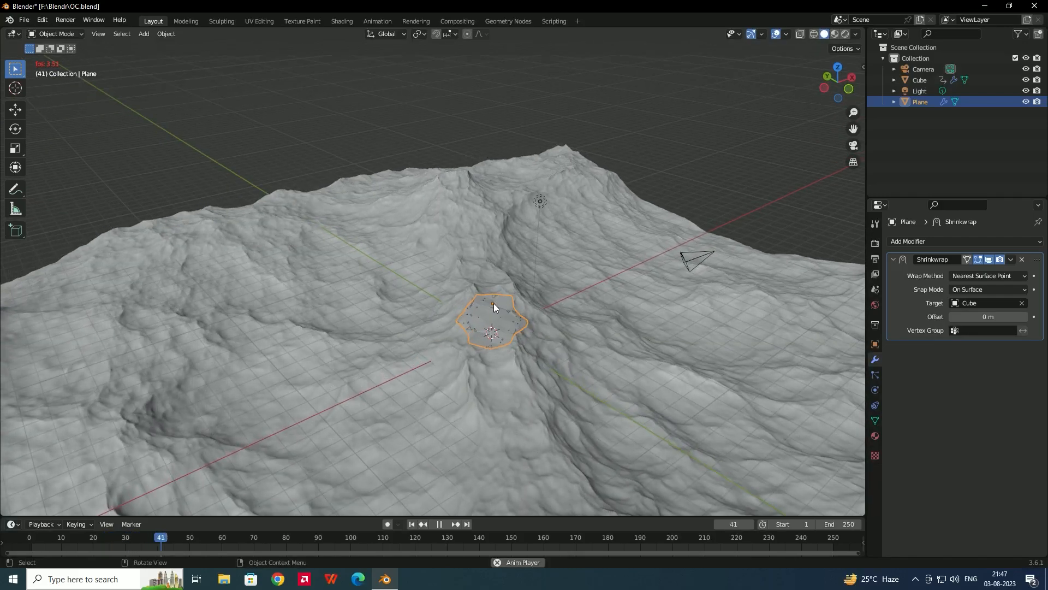
pyautogui.click(439, 524)
pyautogui.moveTo(610, 358); pyautogui.dragTo(443, 330, button='middle')
pyautogui.scroll(1, 506, 318)
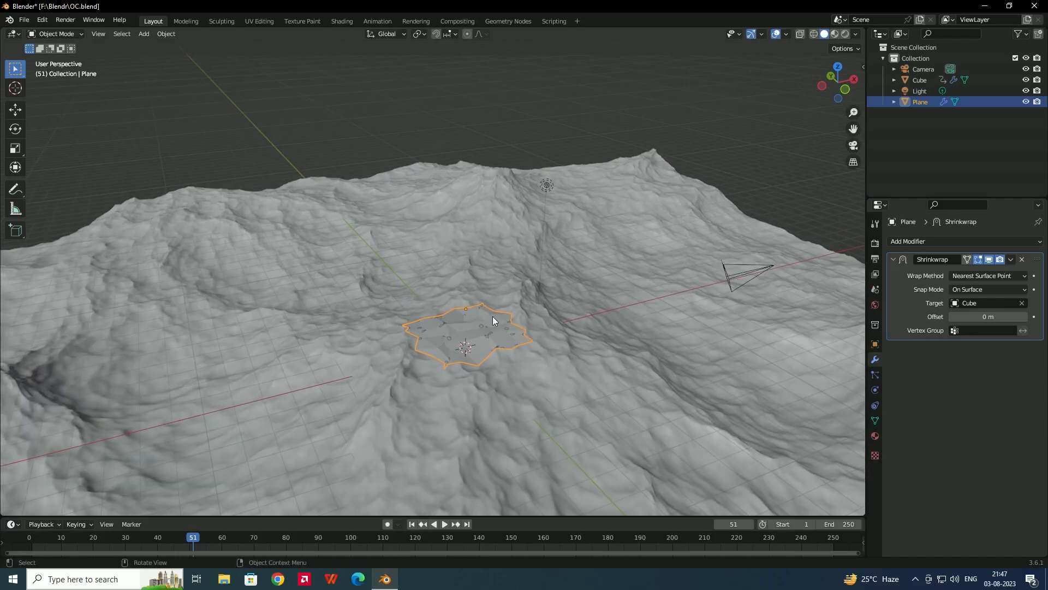
pyautogui.scroll(1, 497, 322)
pyautogui.scroll(-1, 493, 318)
# Create a vertex group named Boat on the plane and assign all of the plane's vertices to it.
pyautogui.press('Tab')
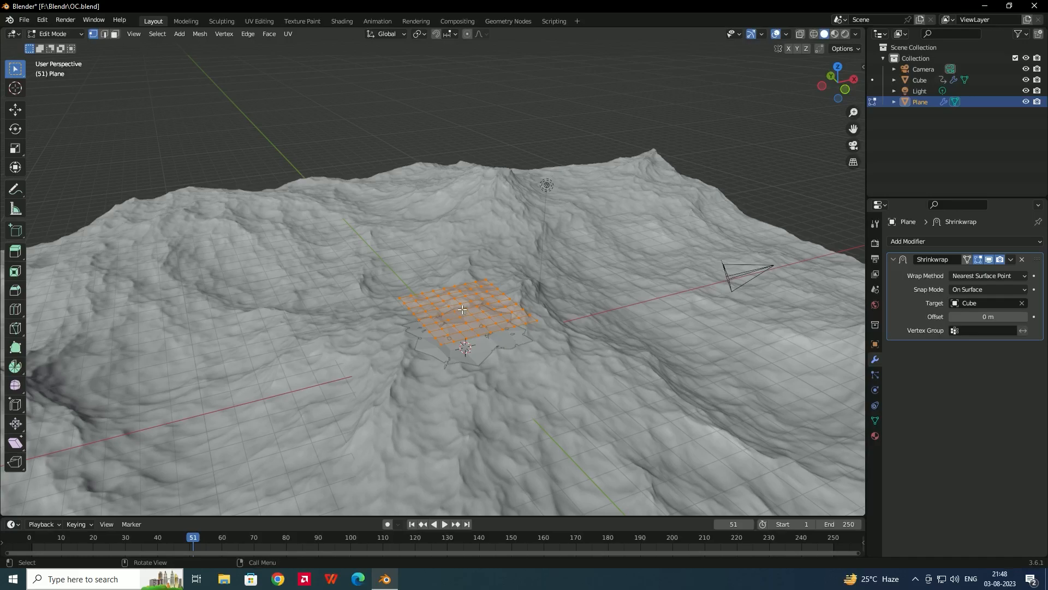
pyautogui.hotkey('alt', 'a')
pyautogui.press('a')
pyautogui.click(879, 418)
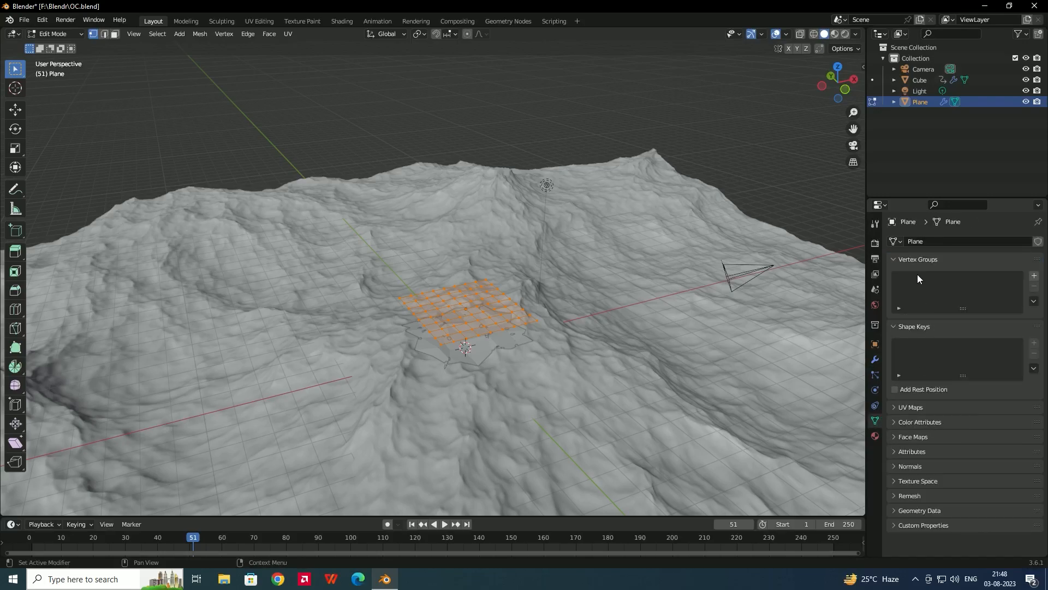
pyautogui.click(1033, 277)
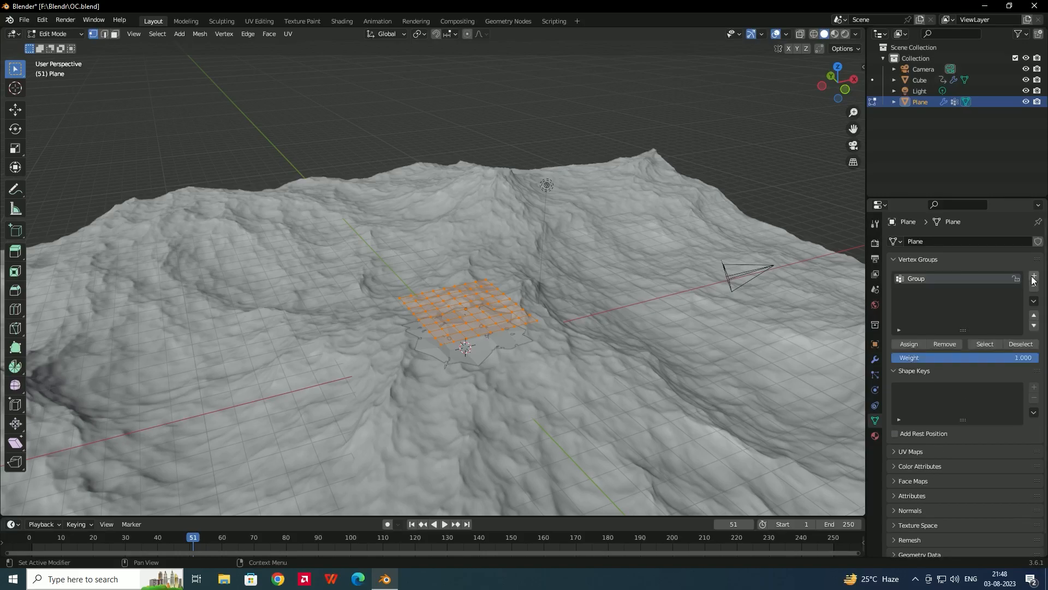
pyautogui.doubleClick(936, 279)
pyautogui.write('Boat')
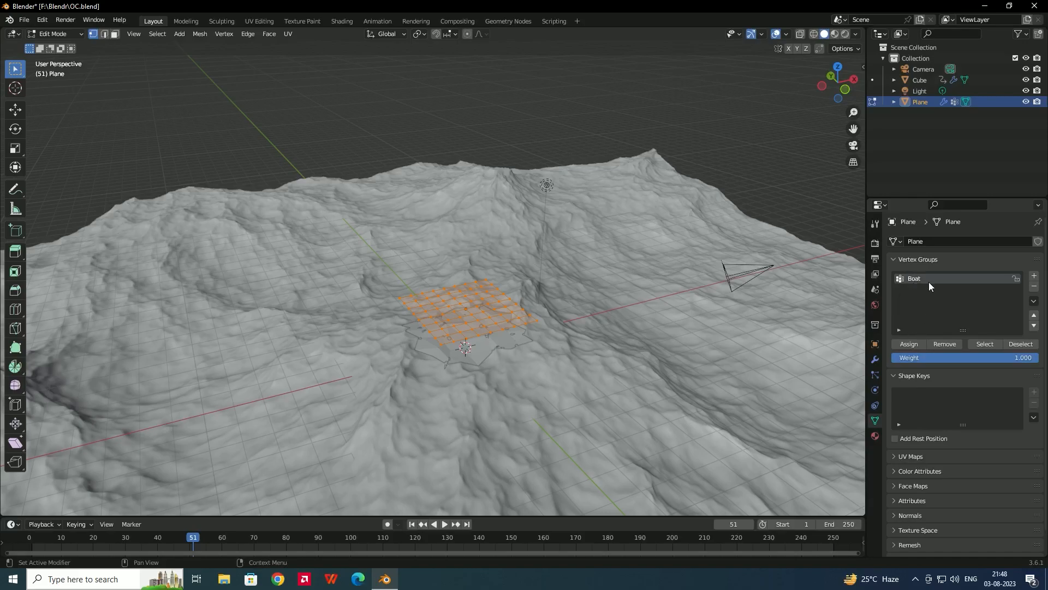
pyautogui.click(907, 344)
# Return the plane to Object Mode and save the scene to OC.blend.
pyautogui.moveTo(568, 301); pyautogui.dragTo(464, 289, button='middle')
pyautogui.press('Tab')
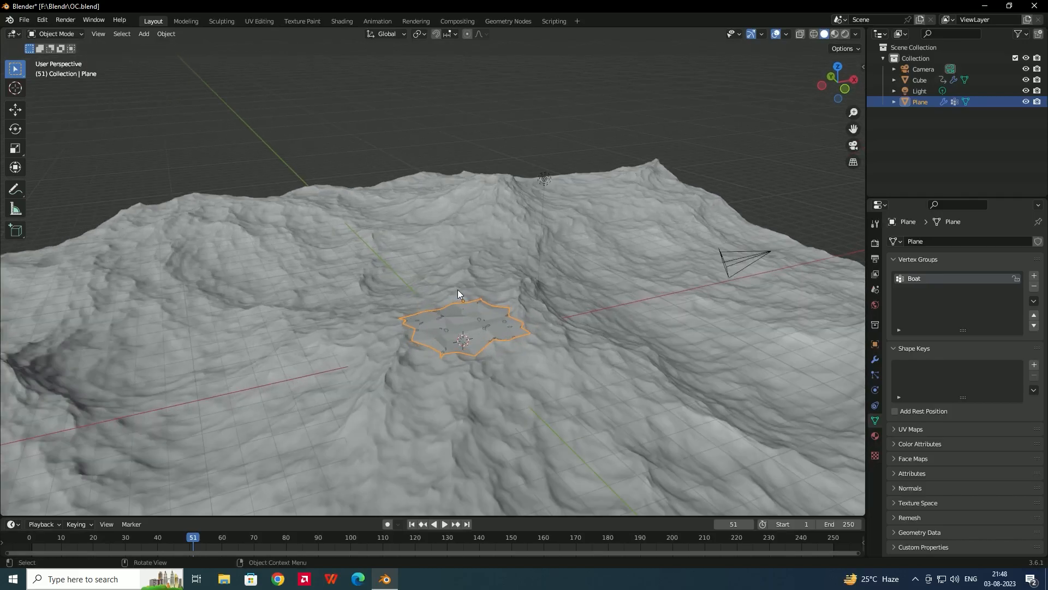
pyautogui.moveTo(464, 290); pyautogui.dragTo(503, 297, button='middle')
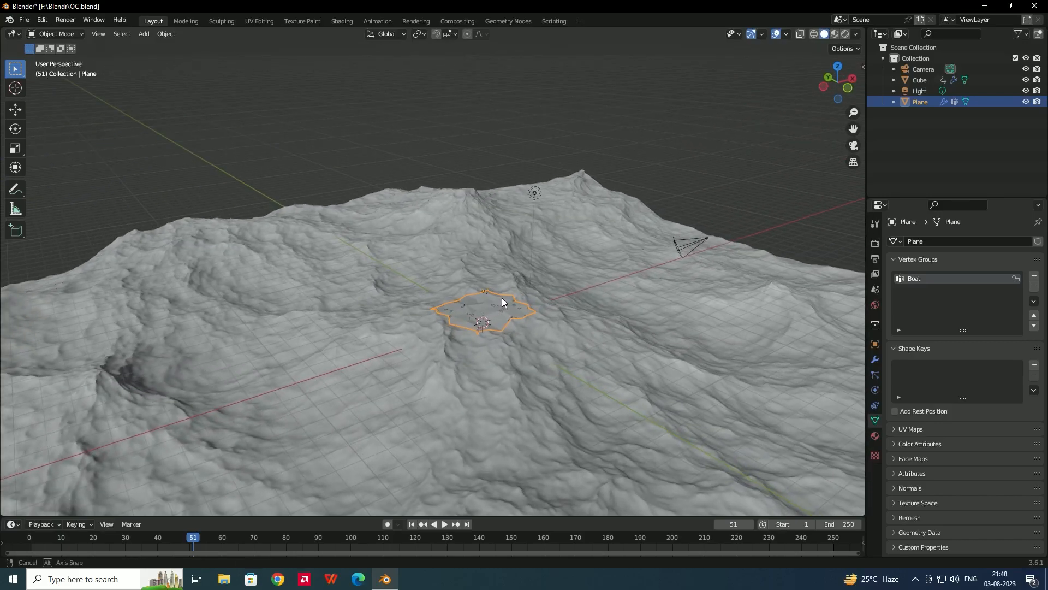
pyautogui.hotkey('ctrl', 's')
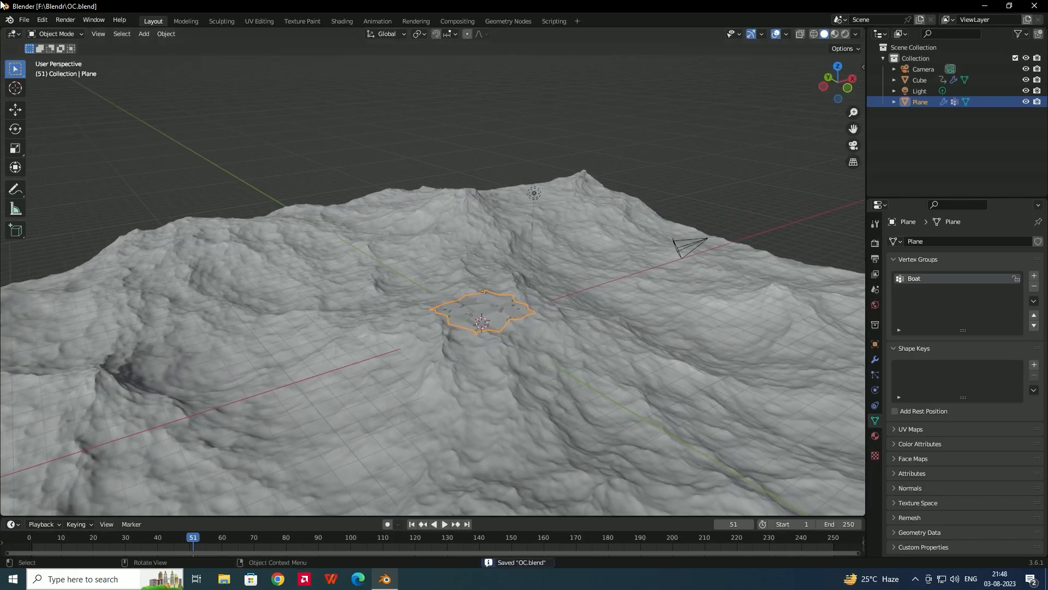
# Import the FBX model Ship.fbx from the F:\Blendr folder with the default import settings.
pyautogui.click(23, 21)
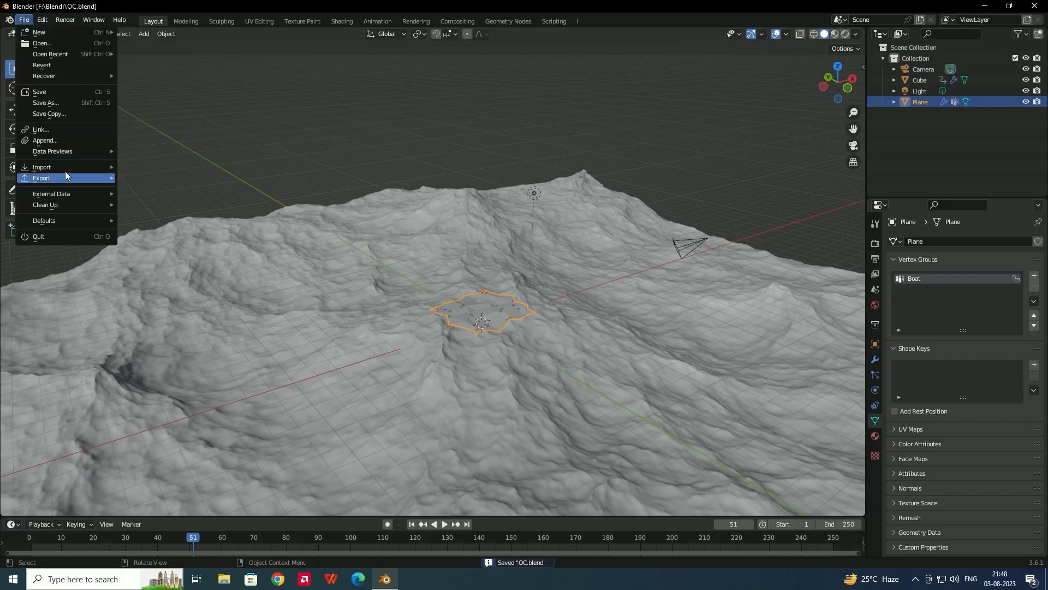
pyautogui.moveTo(60, 167)
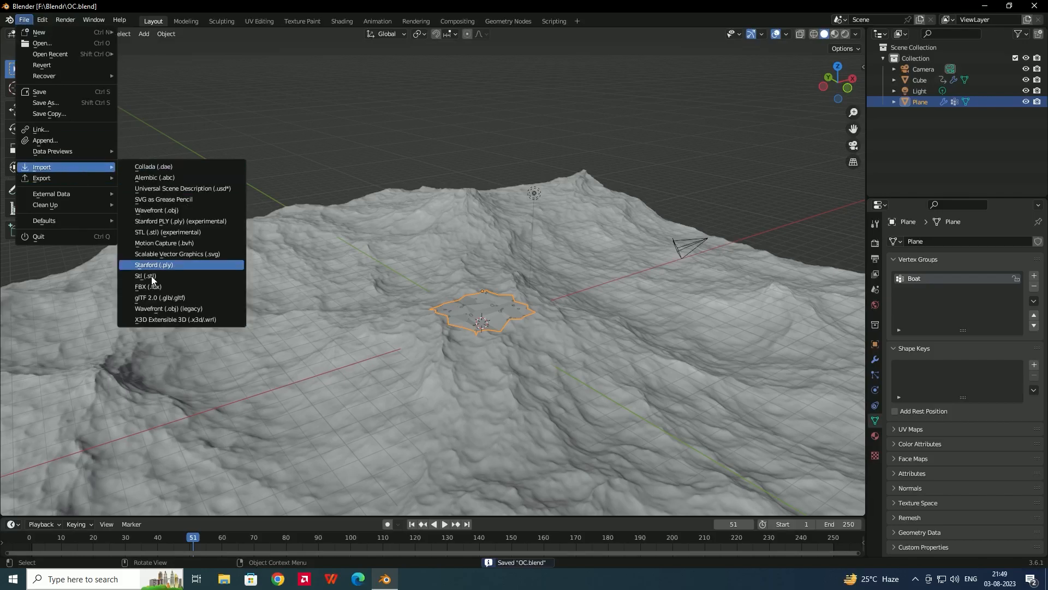
pyautogui.click(160, 286)
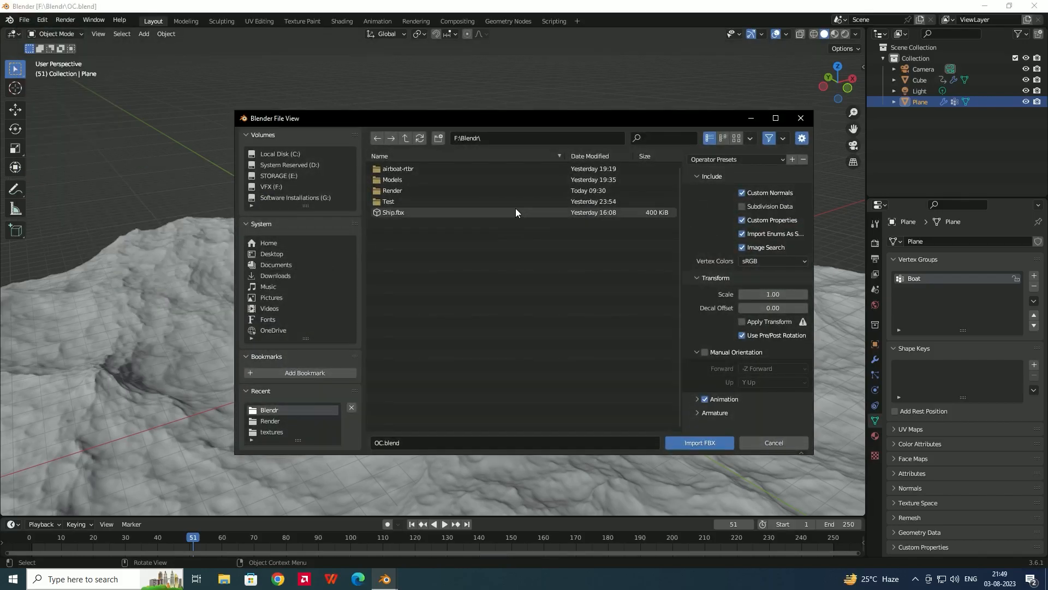
pyautogui.click(388, 212)
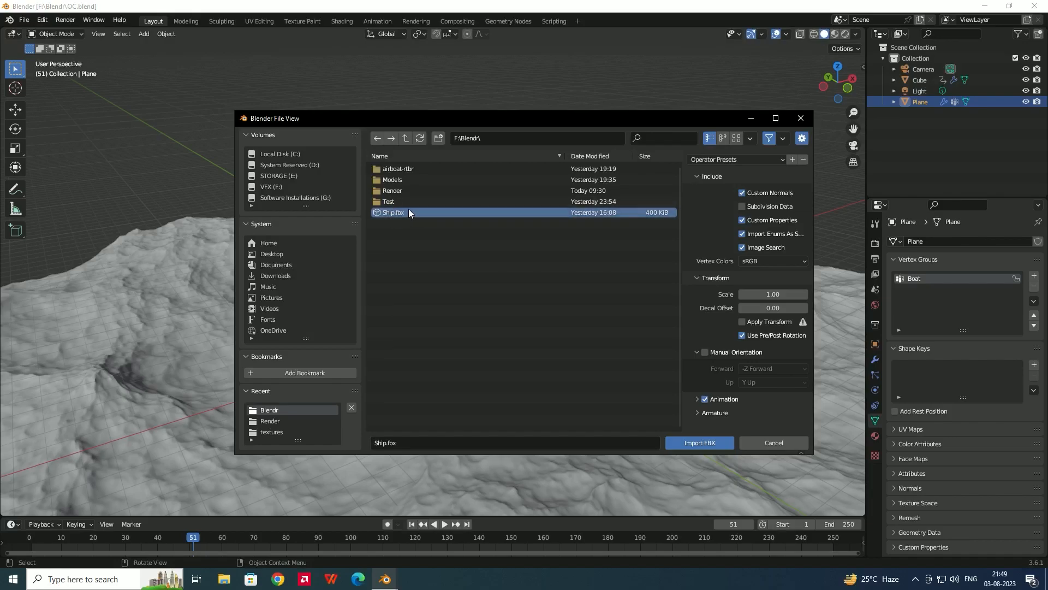
pyautogui.click(694, 444)
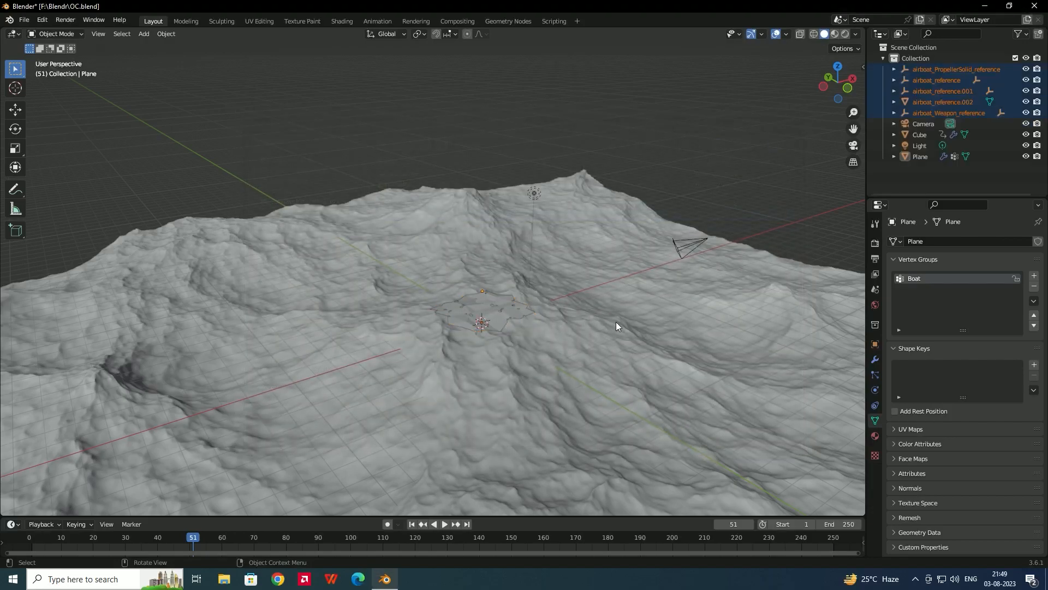
# Scale up the imported airboat until it is much larger than the plane, move it off to the plane's side, and deselect it.
pyautogui.moveTo(510, 319)
pyautogui.mouseDown(button='middle')
pyautogui.moveTo(499, 277)
pyautogui.moveTo(517, 284)
pyautogui.moveTo(509, 323)
pyautogui.mouseUp(button='middle')
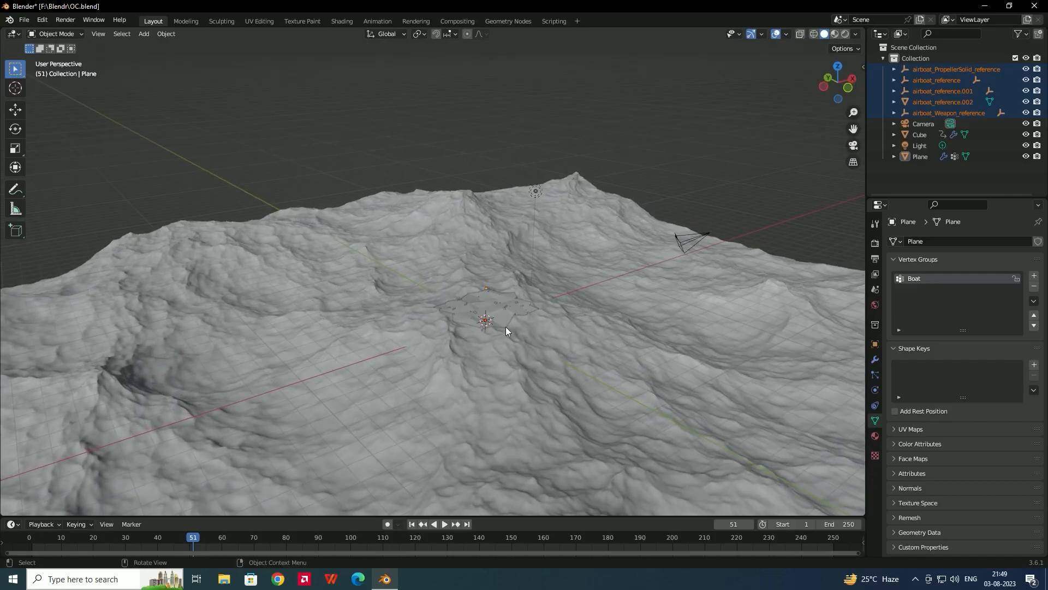
pyautogui.press('s')
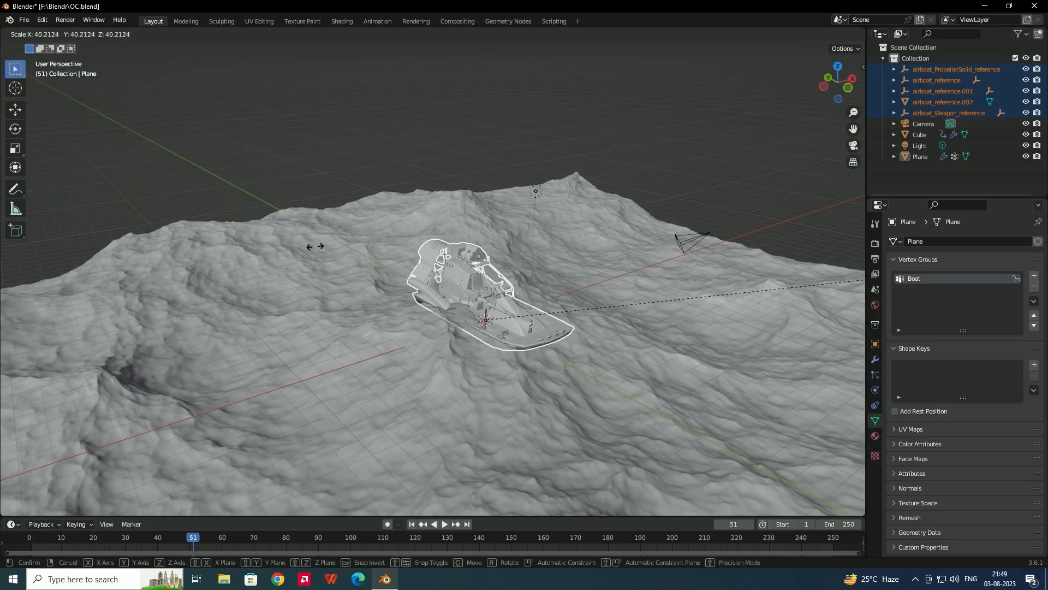
pyautogui.click(726, 196)
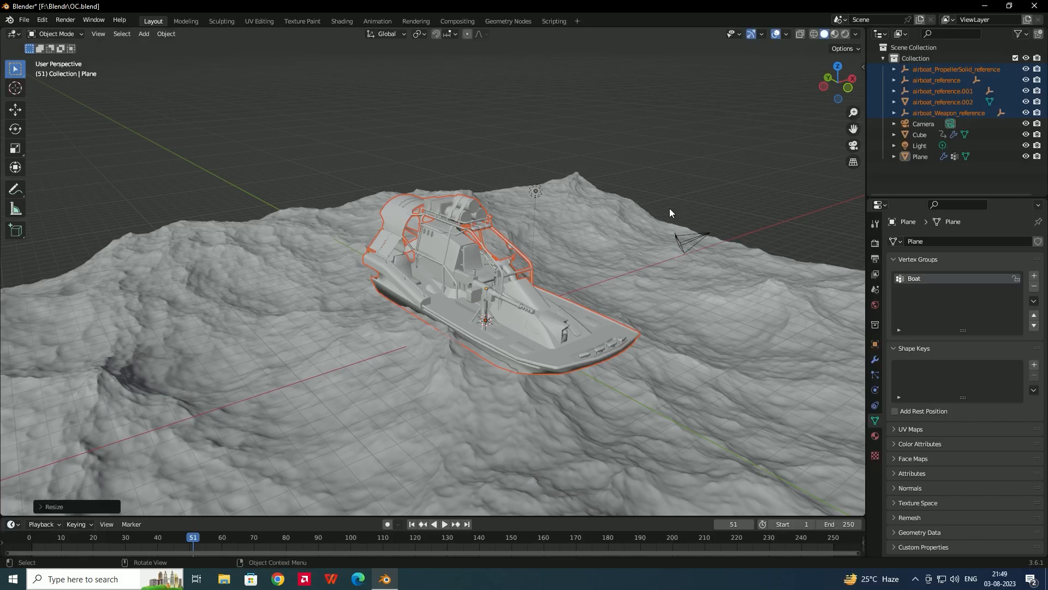
pyautogui.press('g')
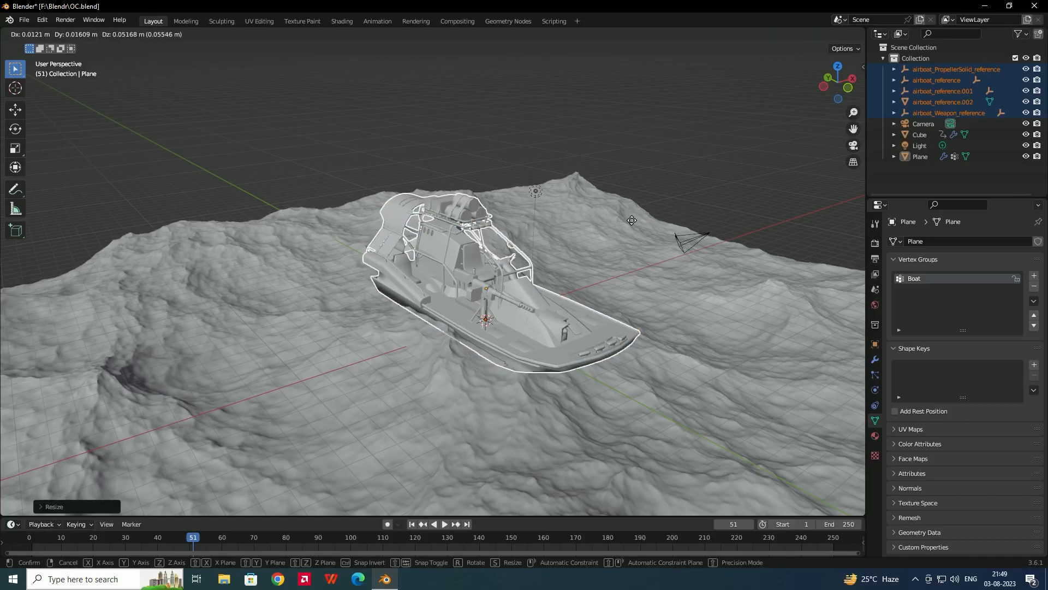
pyautogui.click(557, 326)
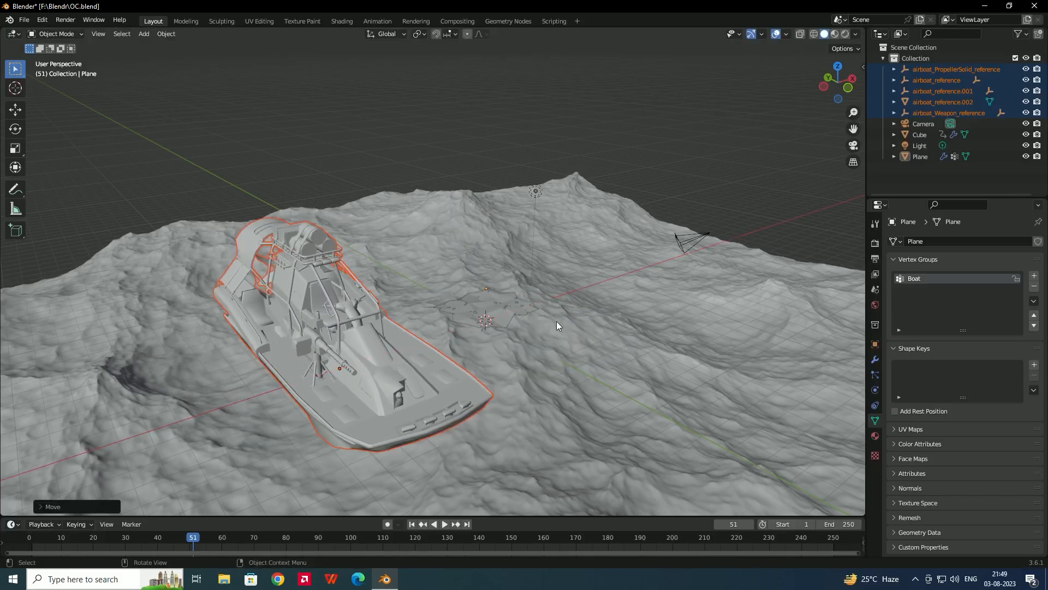
pyautogui.moveTo(555, 321); pyautogui.dragTo(247, 305, button='middle')
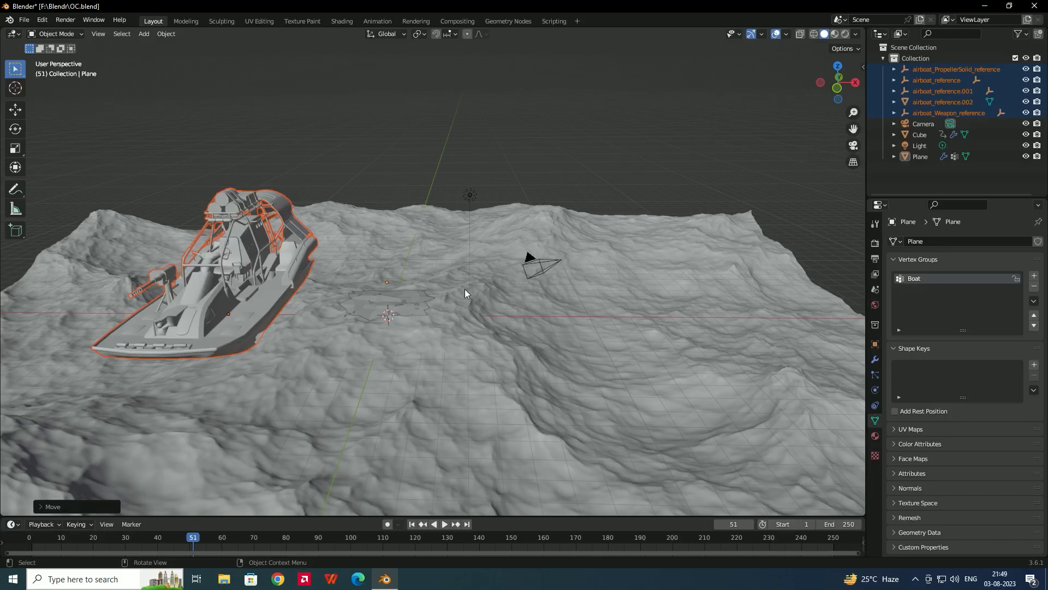
pyautogui.moveTo(407, 297)
pyautogui.mouseDown(button='middle')
pyautogui.moveTo(398, 299)
pyautogui.moveTo(411, 296)
pyautogui.mouseUp(button='middle')
pyautogui.click(379, 169)
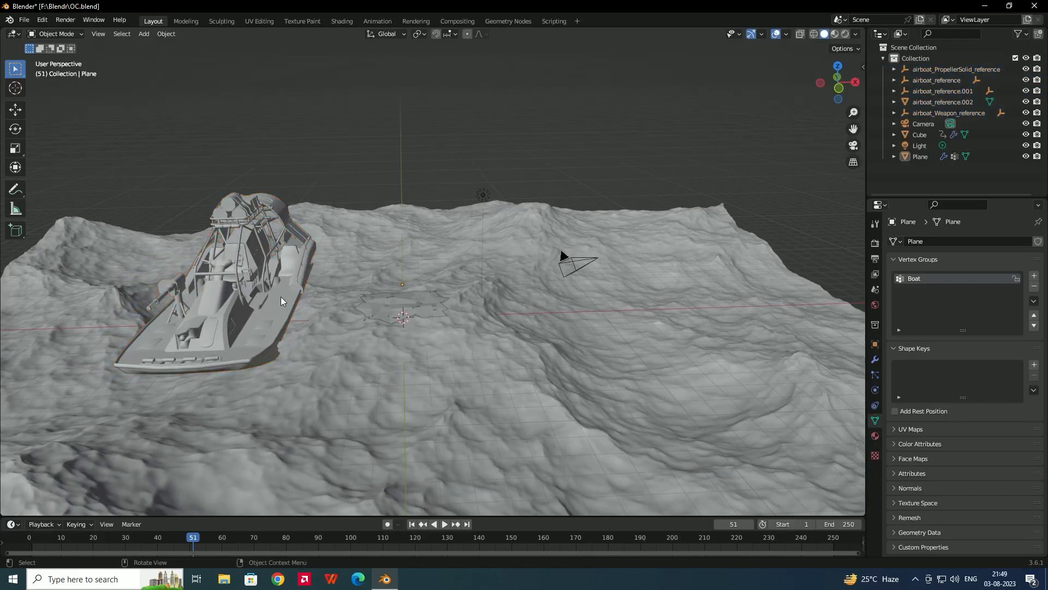
# Add a Copy Location constraint to the airboat mesh airboat_reference.002 and set the shrinkwrapped Plane as its target.
pyautogui.click(280, 296)
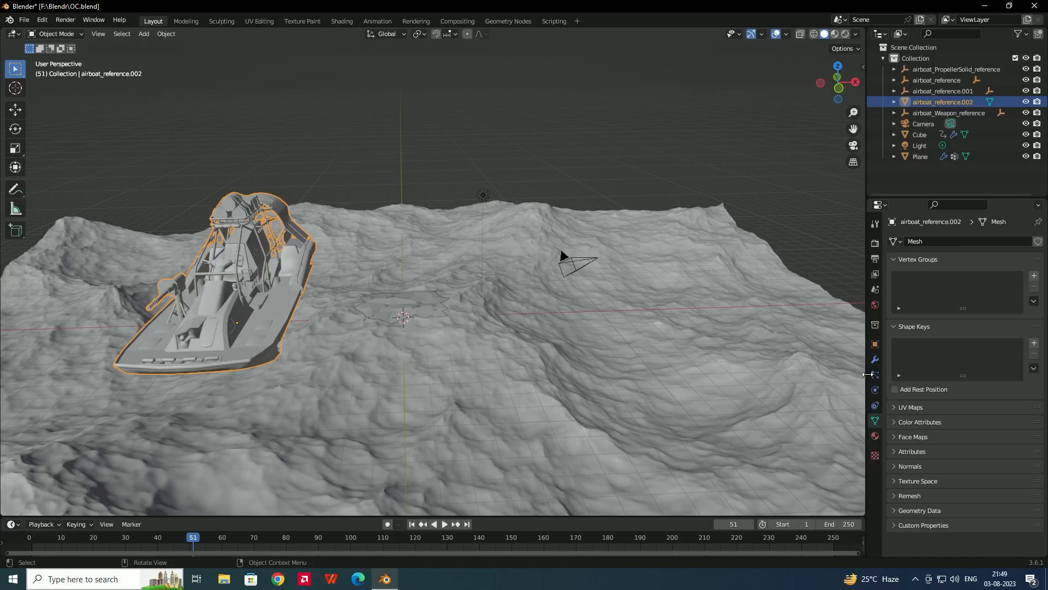
pyautogui.click(875, 405)
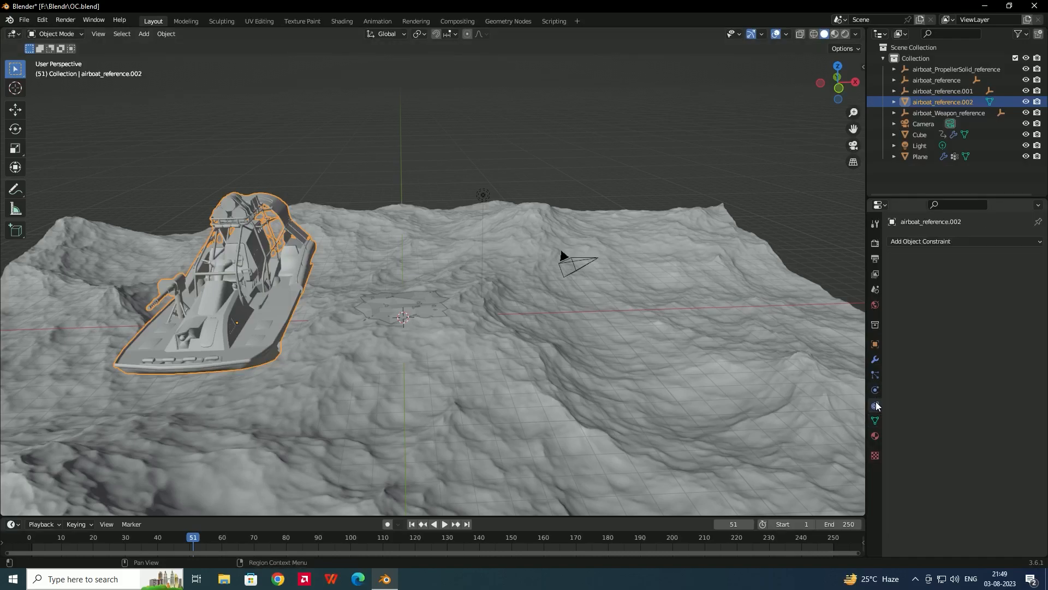
pyautogui.click(902, 242)
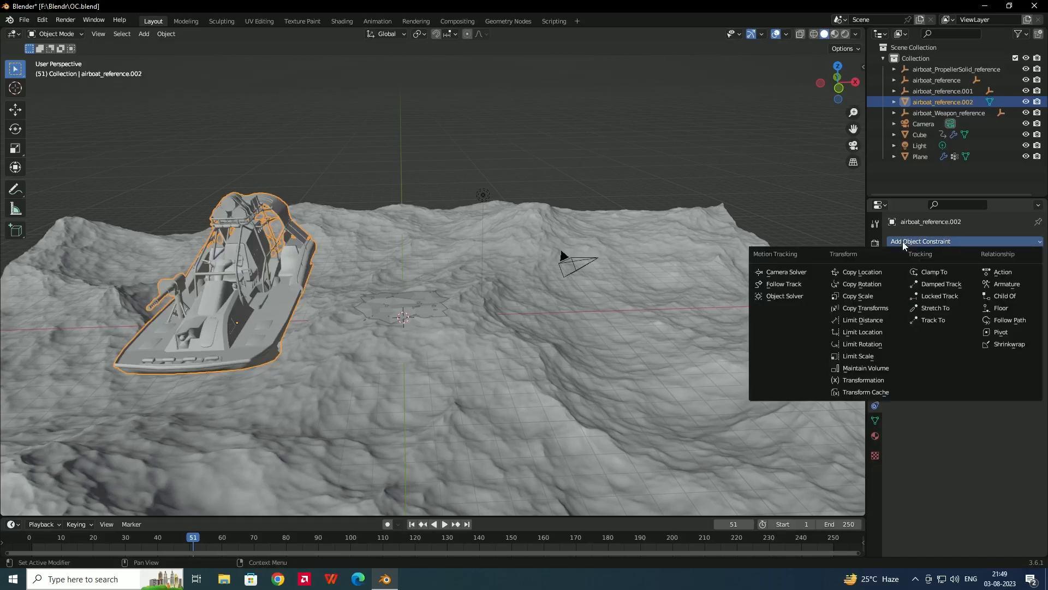
pyautogui.click(863, 271)
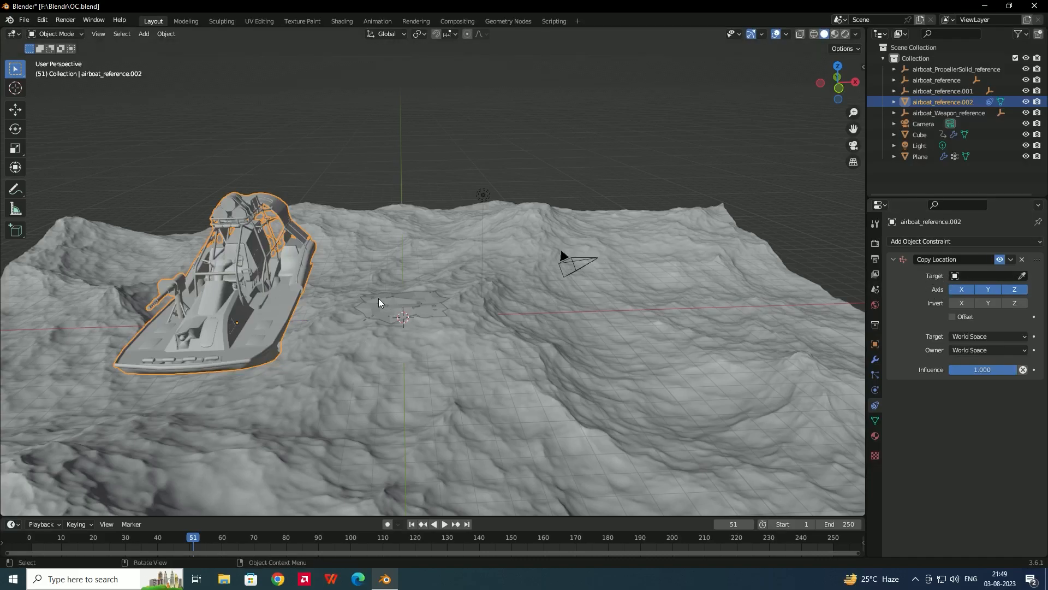
pyautogui.click(1023, 276)
pyautogui.click(412, 309)
pyautogui.moveTo(412, 309); pyautogui.dragTo(545, 297, button='middle')
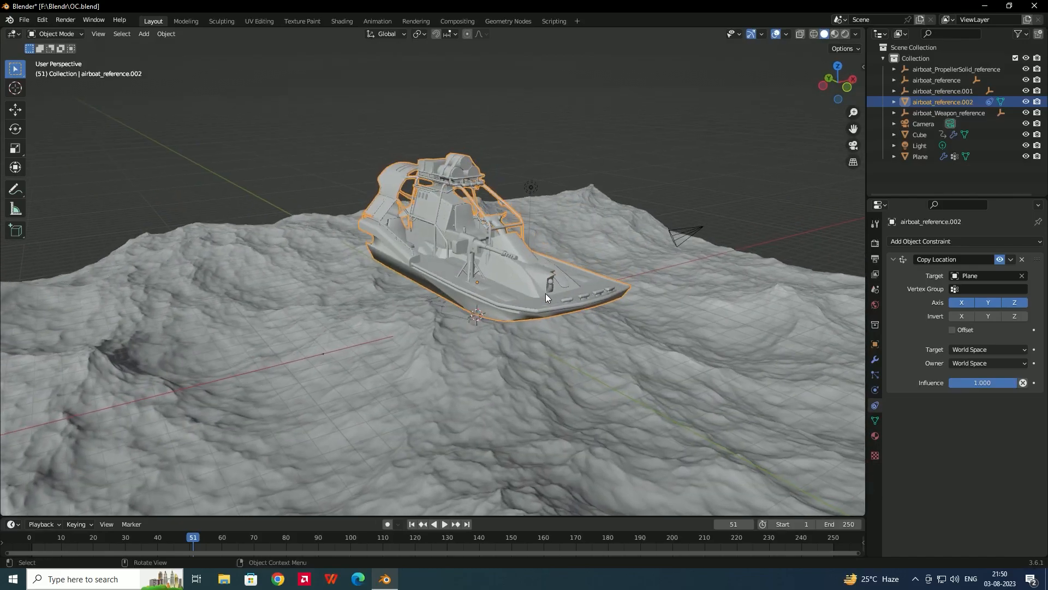
# Briefly play the animation up to frame 57, and set the Copy Location constraint's vertex group to Boat.
pyautogui.click(444, 524)
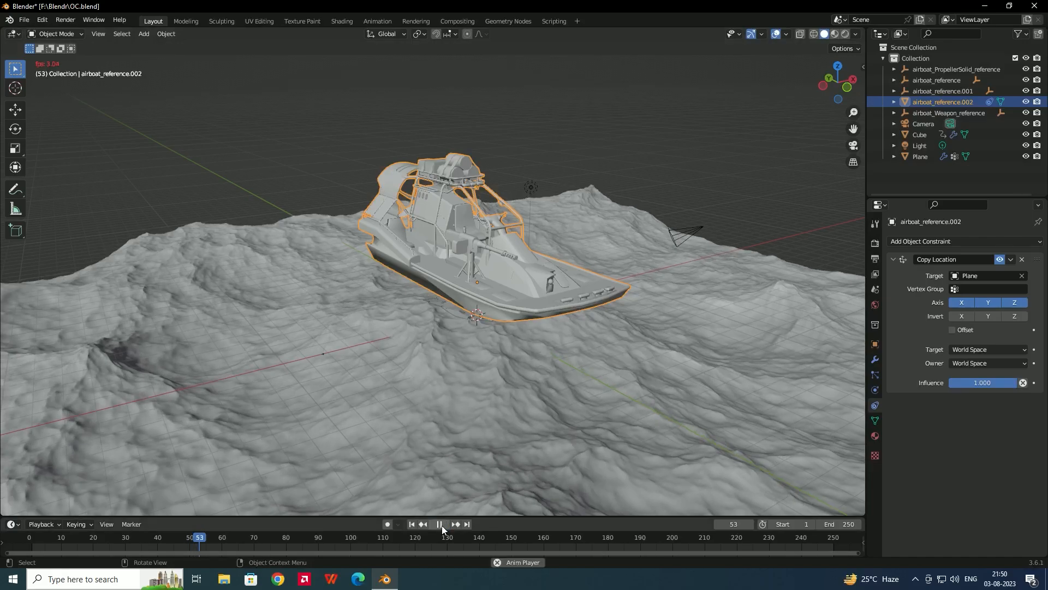
pyautogui.click(445, 524)
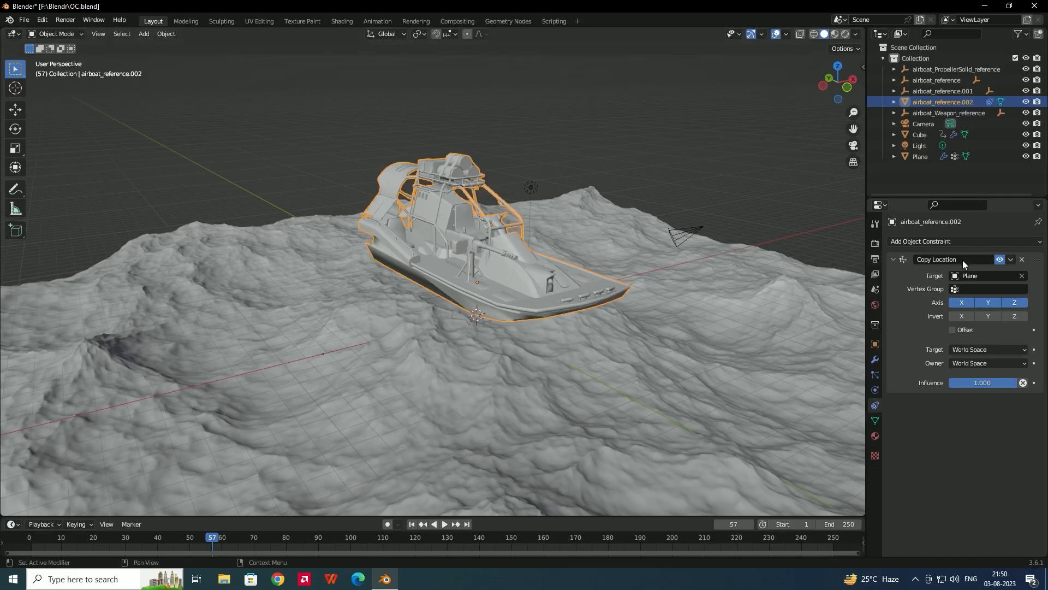
pyautogui.click(967, 288)
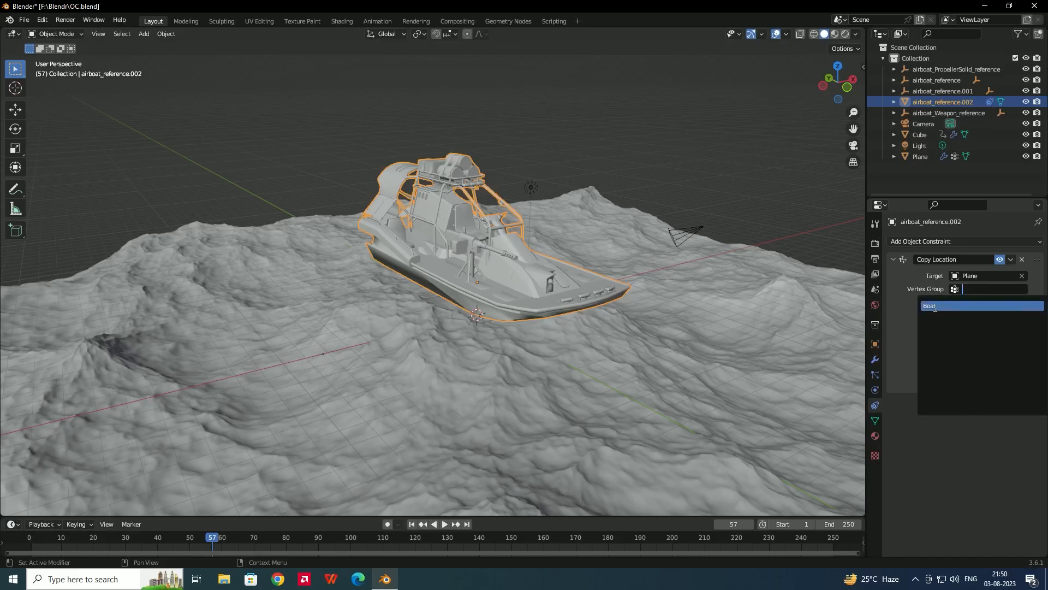
pyautogui.click(939, 305)
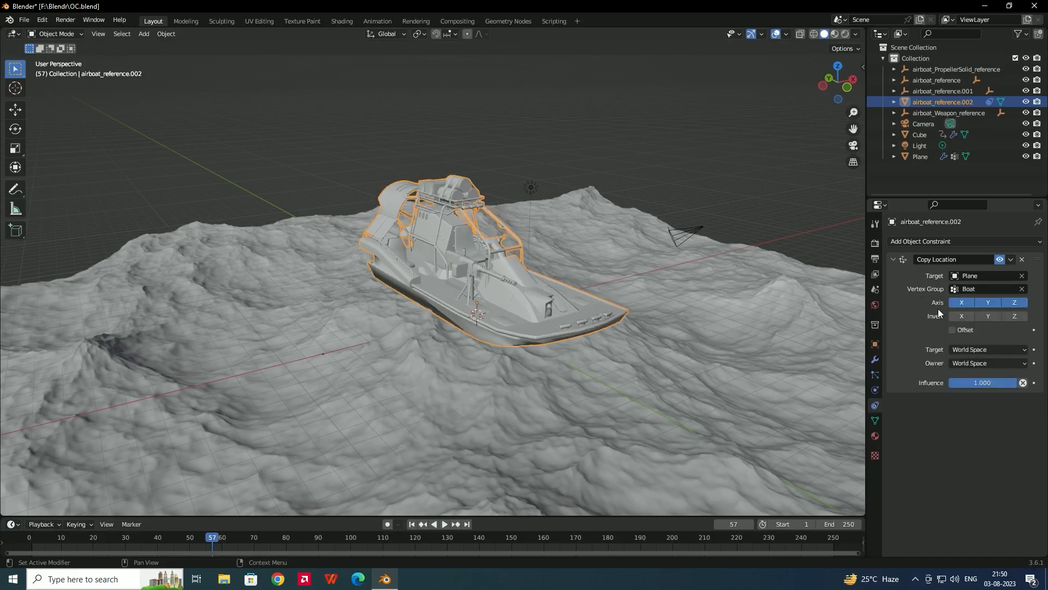
# Play the animation from frame 1 to check how the boat follows the waves, stopping at frame 29.
pyautogui.moveTo(712, 339); pyautogui.dragTo(438, 300, button='middle')
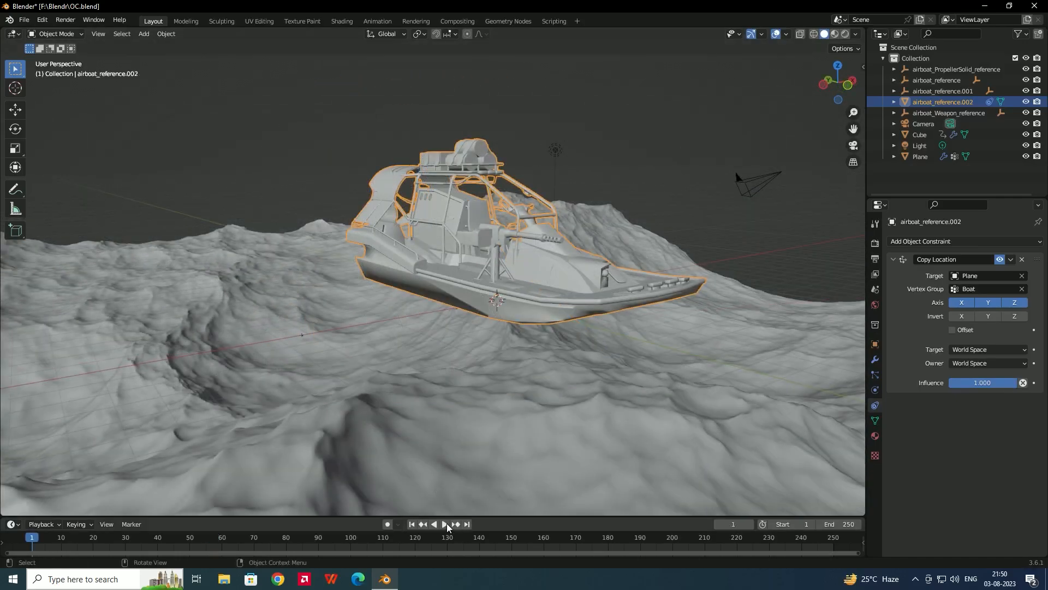
pyautogui.click(446, 523)
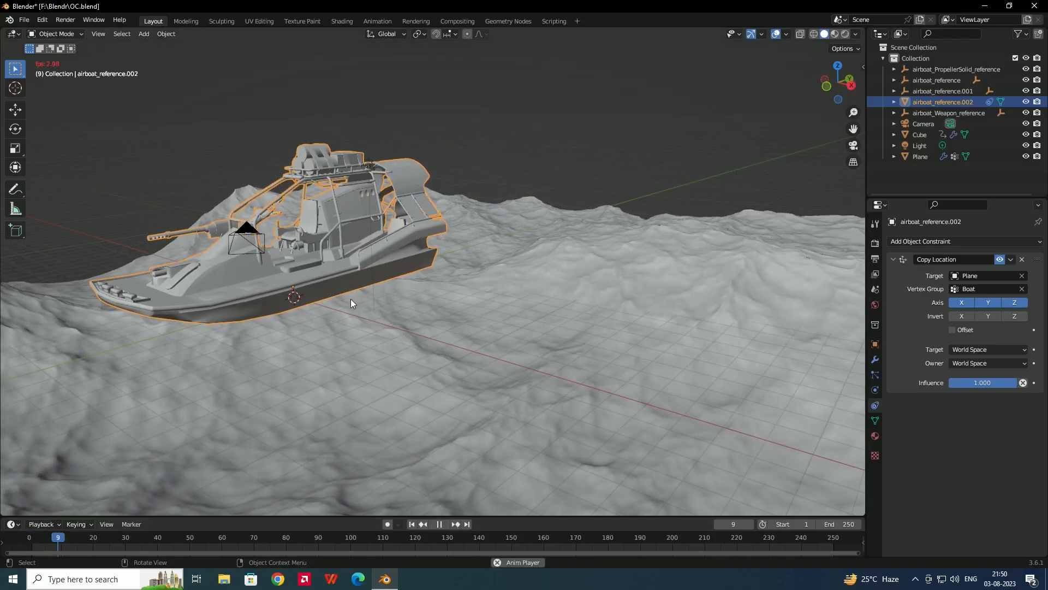
pyautogui.moveTo(395, 316); pyautogui.dragTo(399, 323, button='middle')
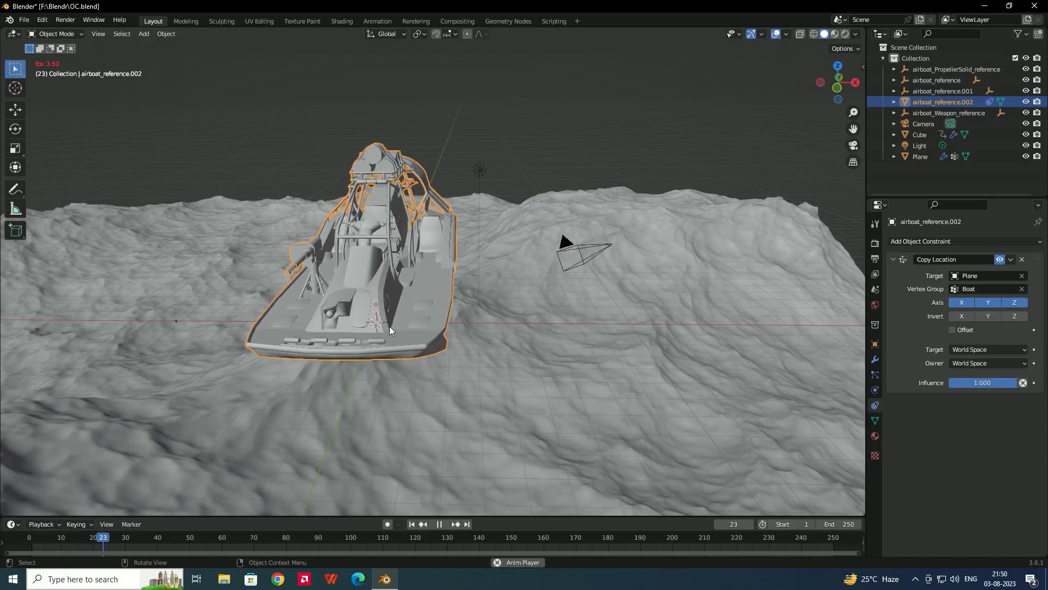
pyautogui.click(439, 524)
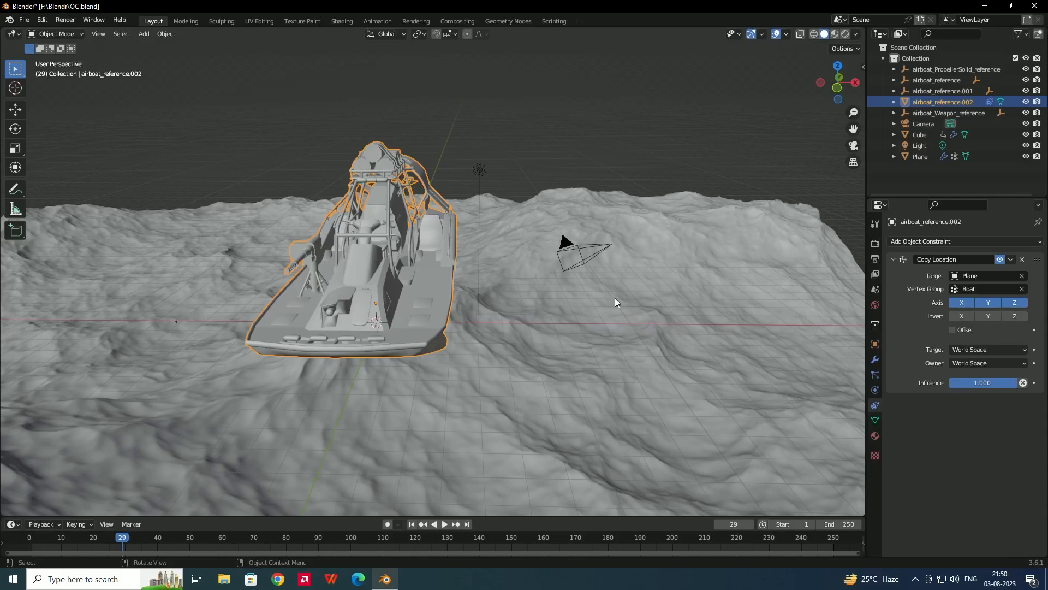
# Set the viewport resolution of the ocean object's Ocean modifier to 15.
pyautogui.click(655, 272)
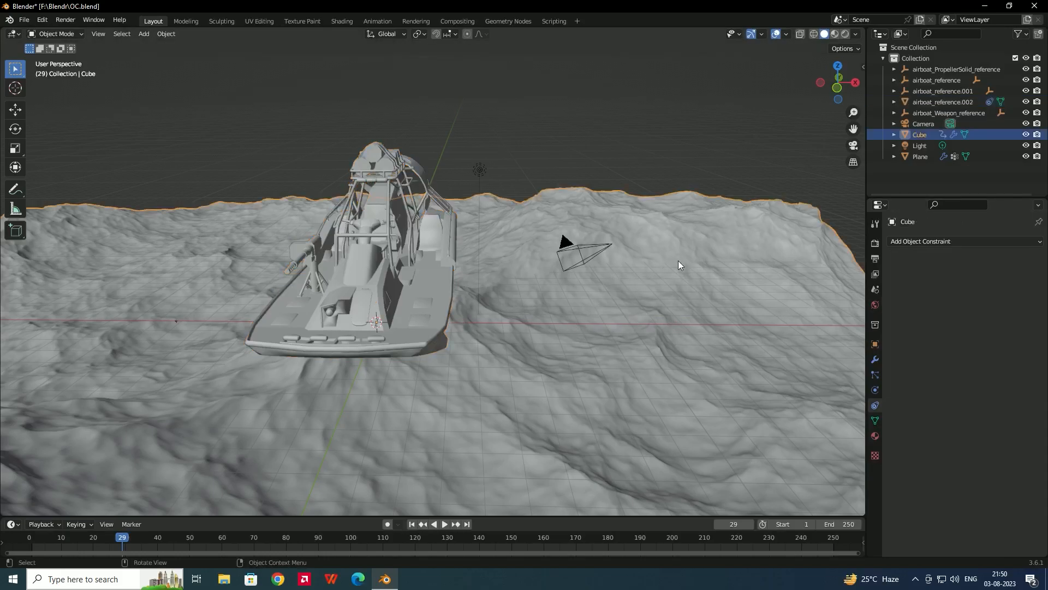
pyautogui.click(875, 360)
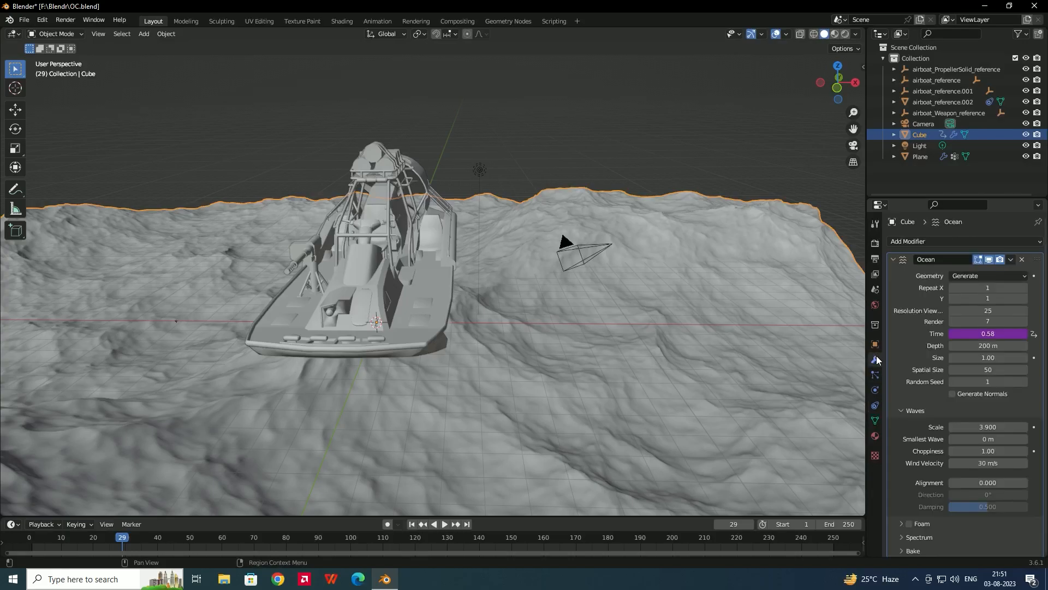
pyautogui.click(1005, 310)
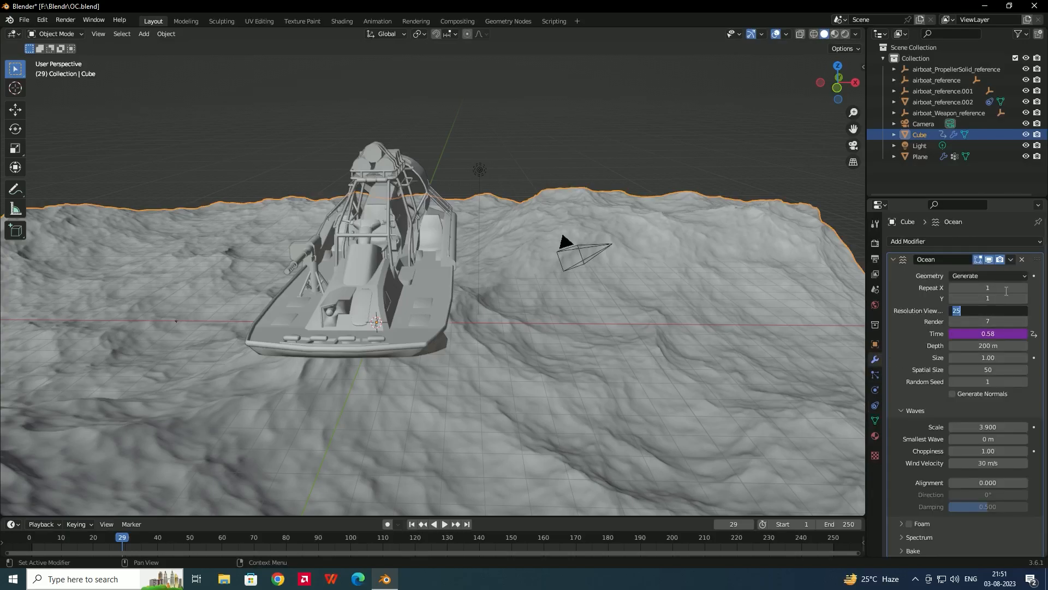
pyautogui.write('15')
pyautogui.press('Return')
# Replay the animation from frame 1 with the lighter ocean to check the boat's motion from several angles, stopping at frame 236.
pyautogui.moveTo(798, 381); pyautogui.dragTo(637, 314, button='middle')
pyautogui.moveTo(506, 302); pyautogui.dragTo(446, 305, button='middle')
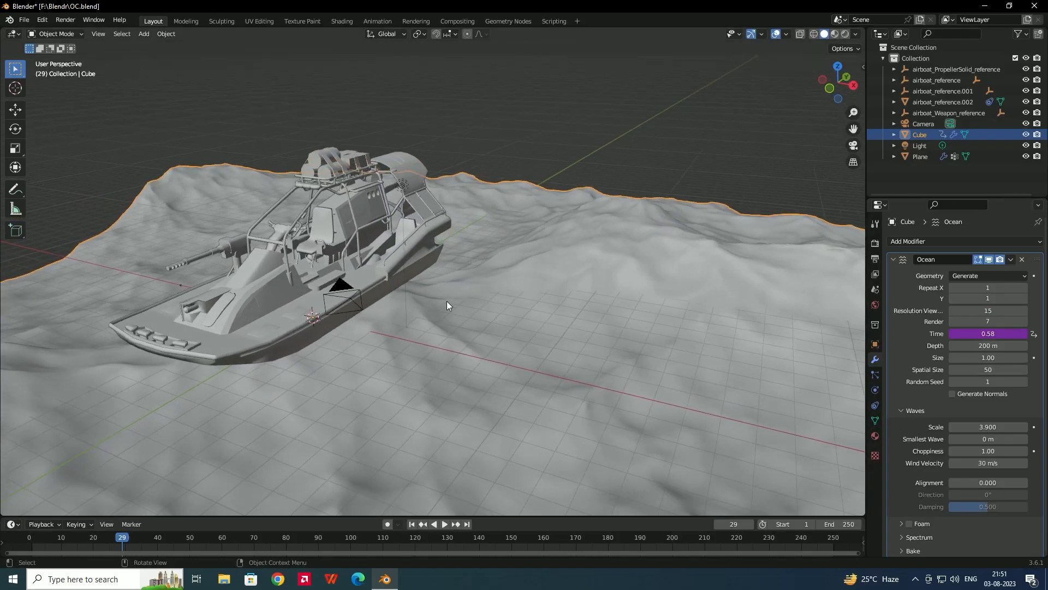
pyautogui.click(422, 524)
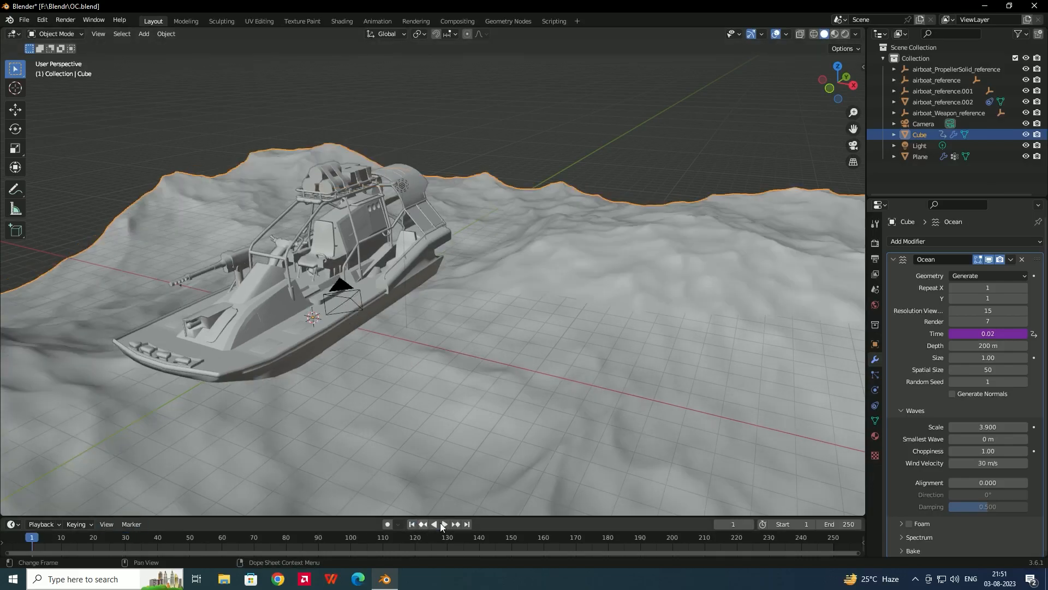
pyautogui.click(447, 524)
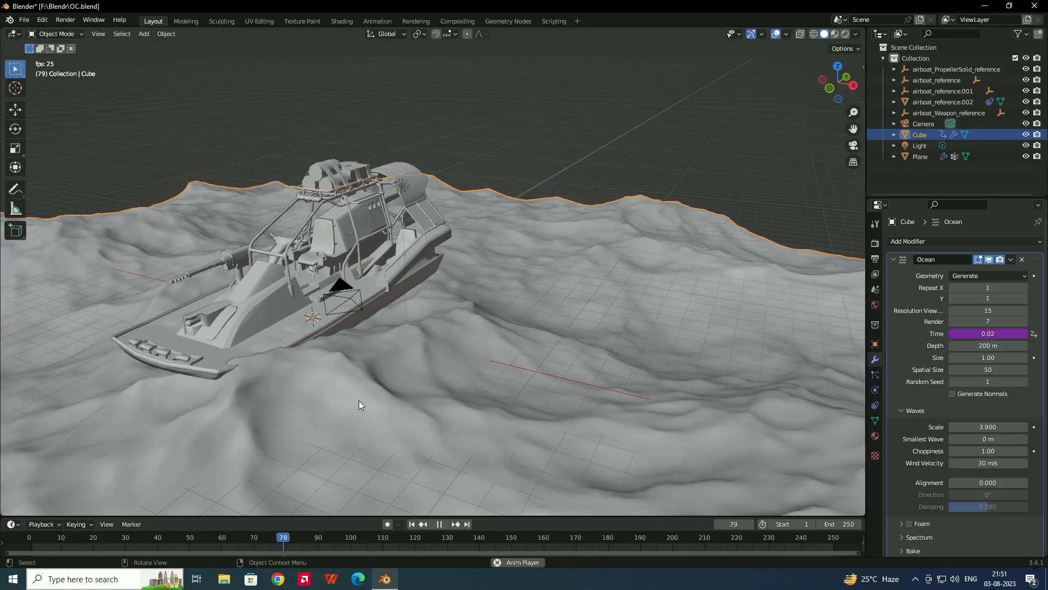
pyautogui.moveTo(369, 397); pyautogui.dragTo(427, 362, button='middle')
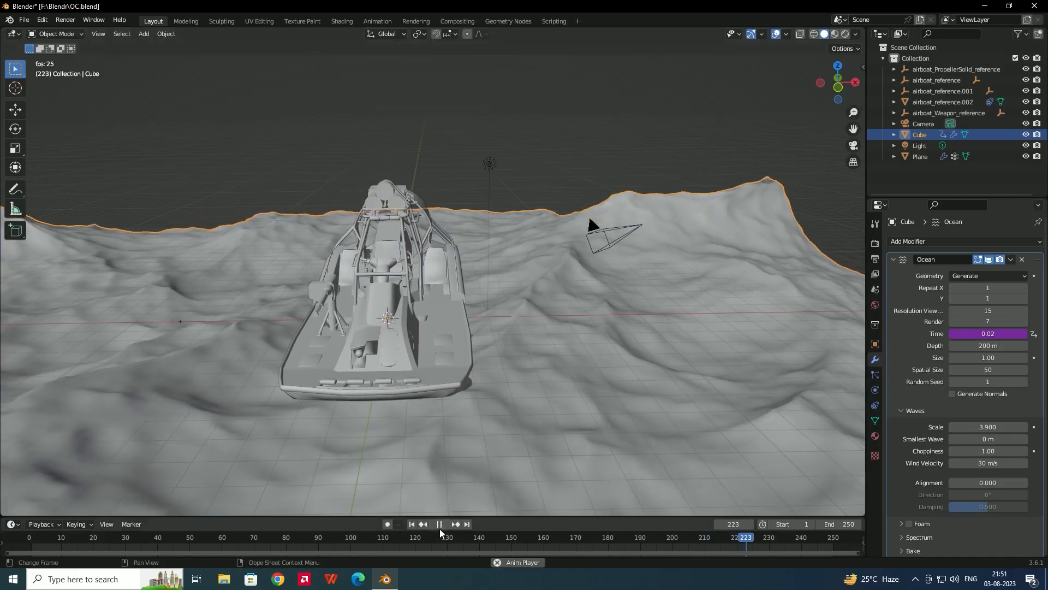
pyautogui.click(439, 522)
# Inspect the boat on the waves and scrub the timeline back to frame 2.
pyautogui.moveTo(476, 404); pyautogui.dragTo(453, 397, button='middle')
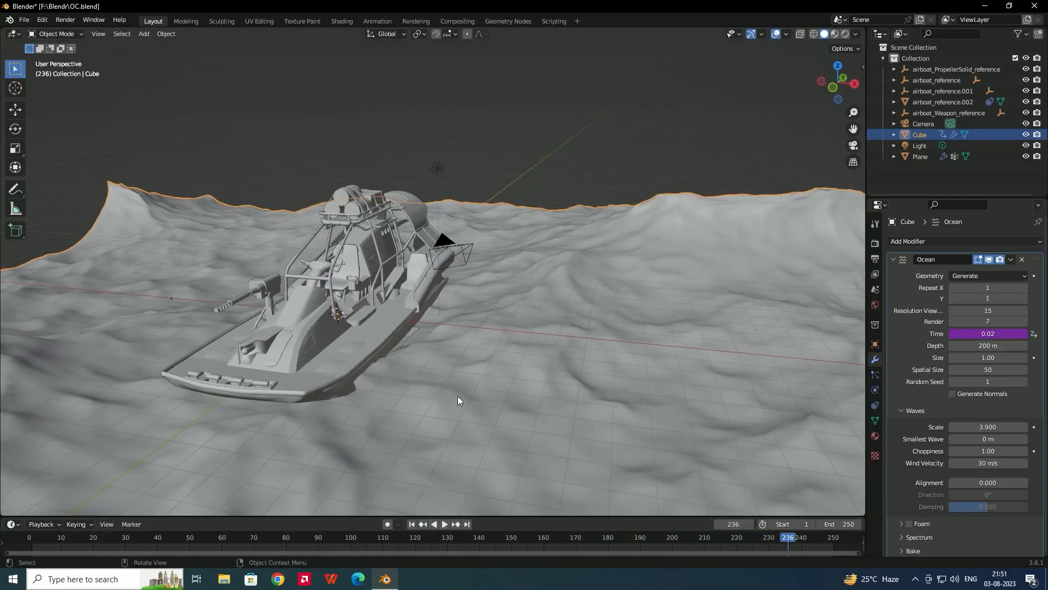
pyautogui.moveTo(440, 325); pyautogui.dragTo(418, 349, button='middle')
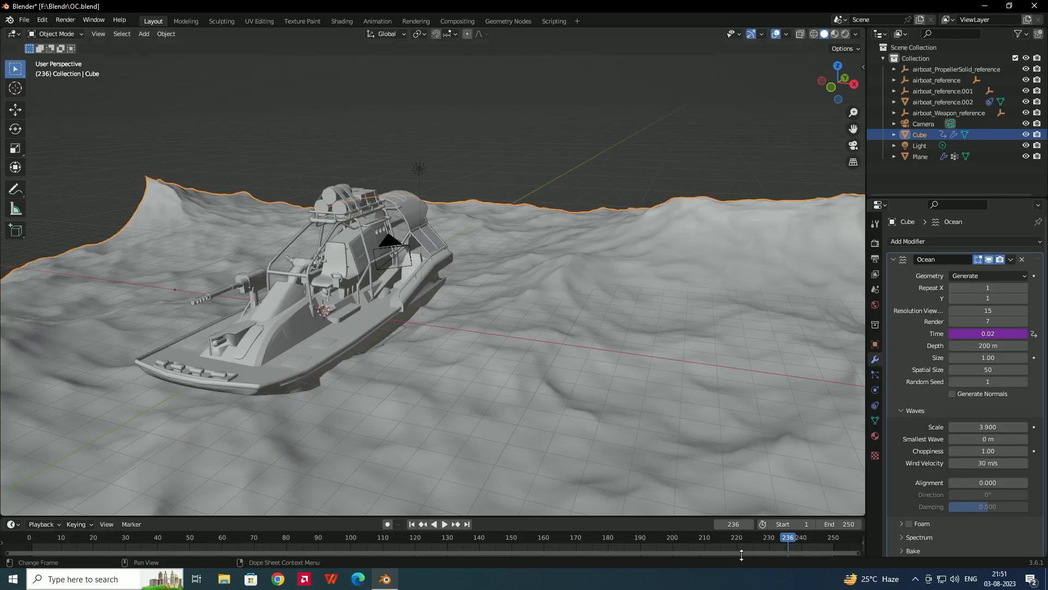
pyautogui.moveTo(782, 542); pyautogui.dragTo(35, 542)
pyautogui.moveTo(415, 306); pyautogui.dragTo(398, 276, button='middle')
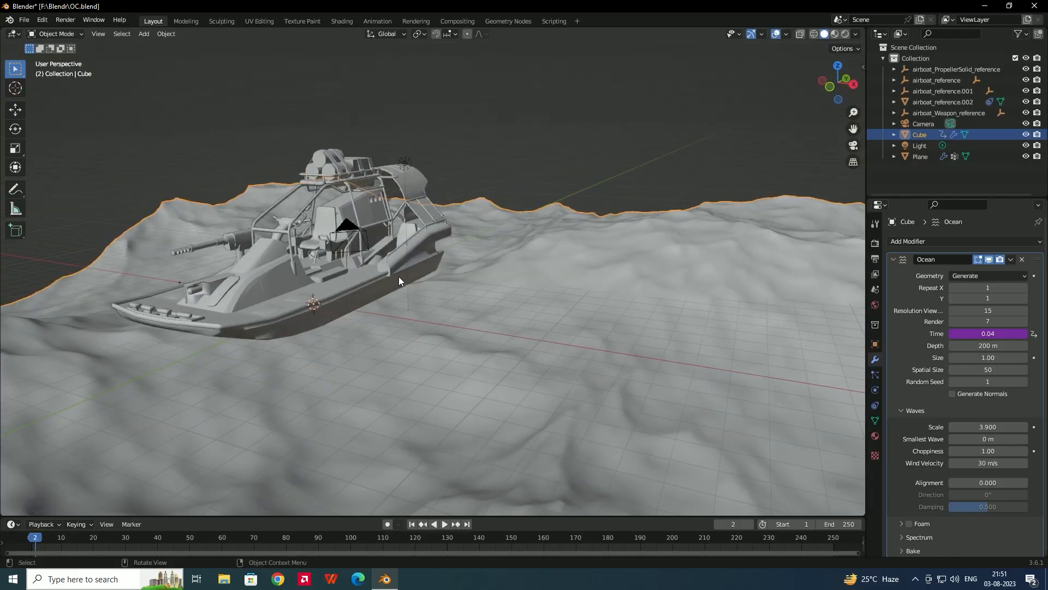
# Enable the Offset option in the airboat's Copy Location constraint so the boat can be moved freely.
pyautogui.click(356, 295)
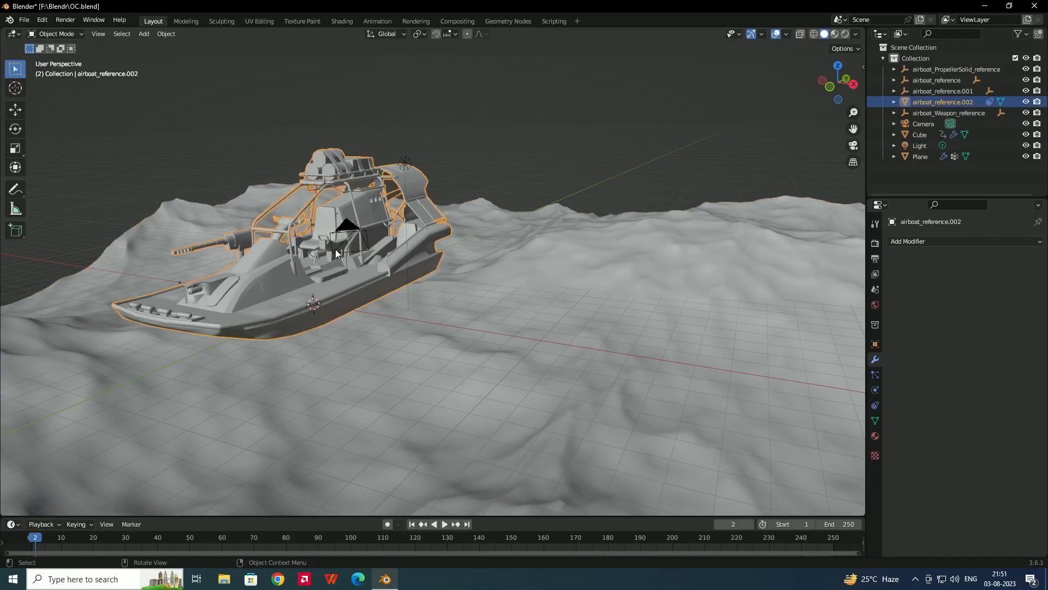
pyautogui.click(16, 110)
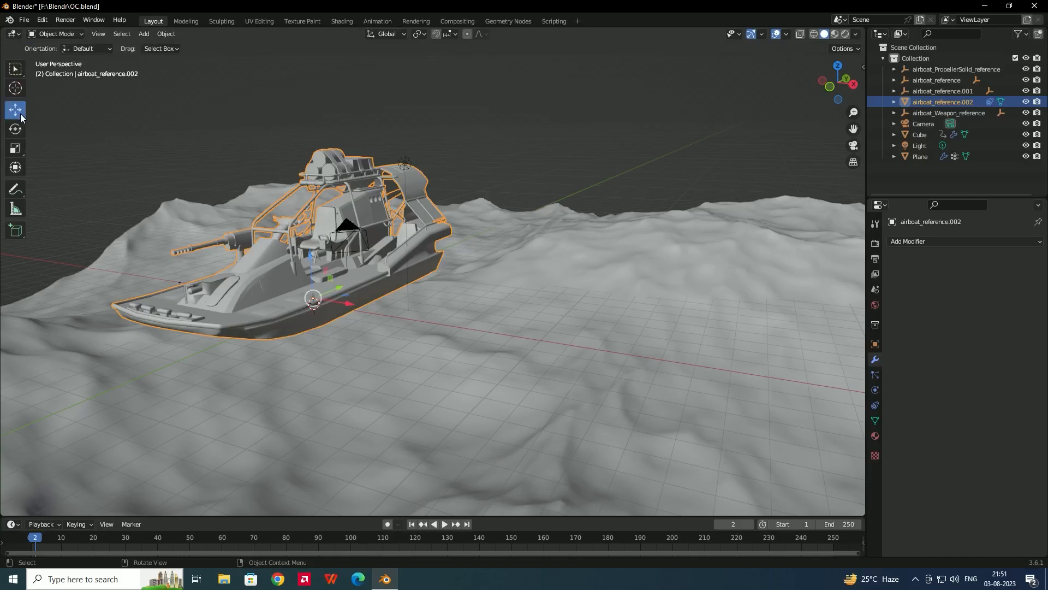
pyautogui.moveTo(310, 254); pyautogui.dragTo(315, 263)
pyautogui.click(875, 405)
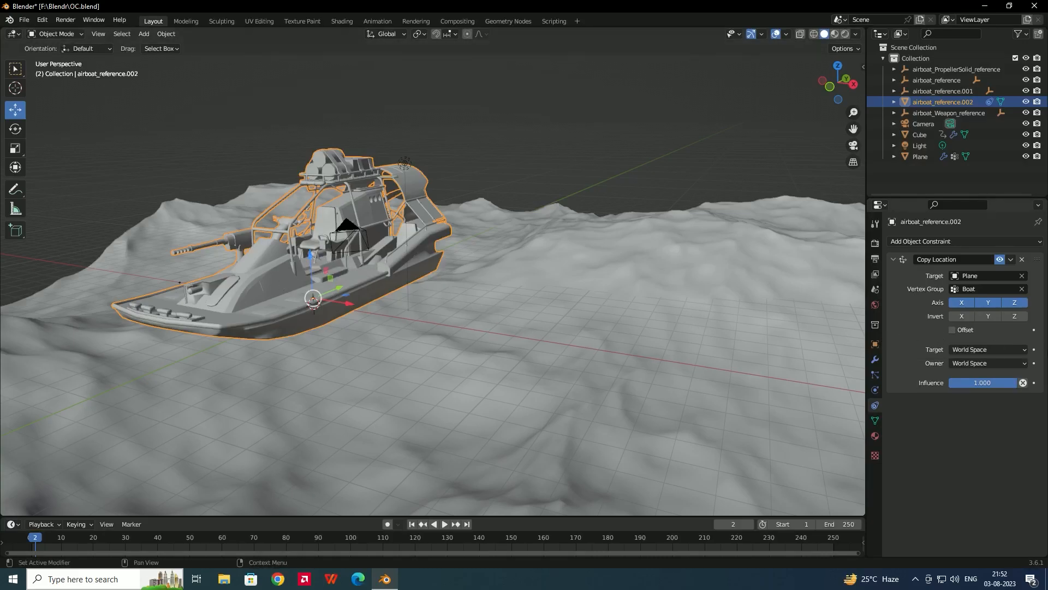
pyautogui.click(952, 329)
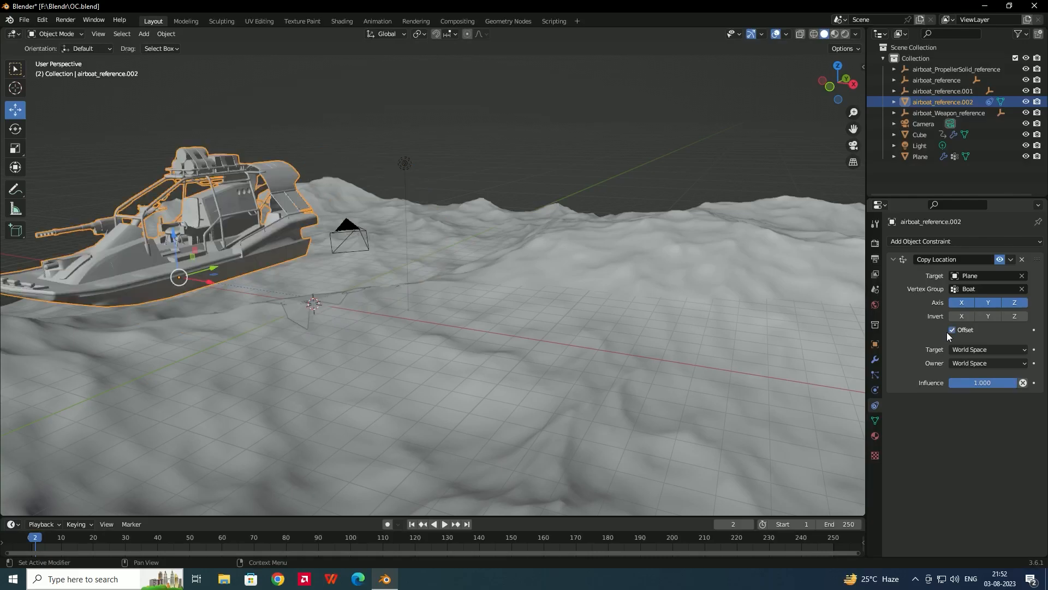
# Move the offset airboat about 6 m along the global X axis toward the scene origin and play the animation up to frame 98.
pyautogui.moveTo(503, 306); pyautogui.dragTo(417, 295, button='middle')
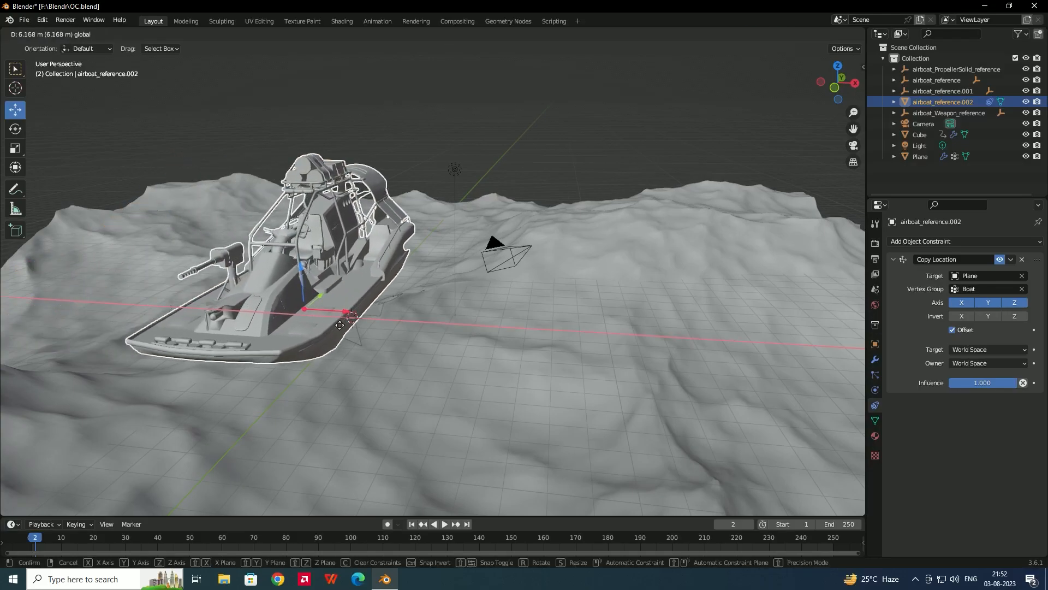
pyautogui.click(404, 311)
pyautogui.moveTo(404, 311); pyautogui.dragTo(464, 509, button='middle')
pyautogui.click(446, 524)
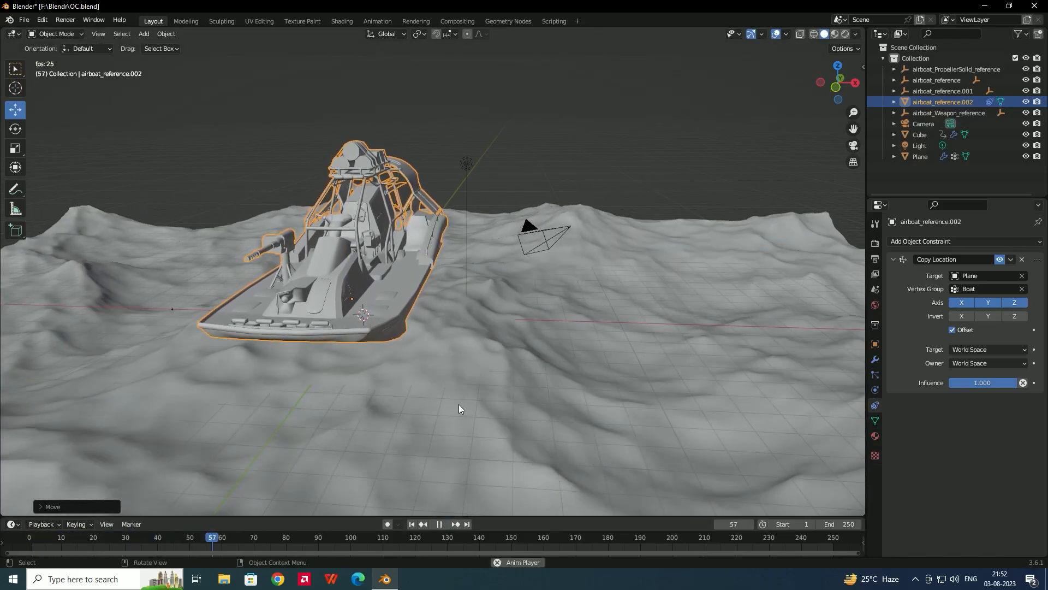
pyautogui.click(440, 524)
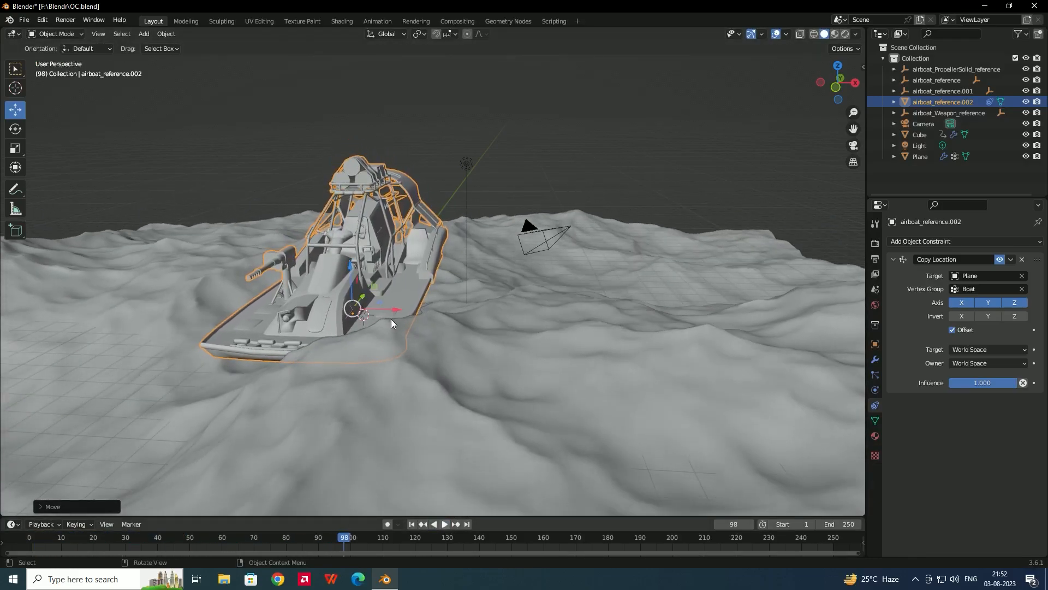
# Nudge the airboat along the X axis to a location of about -0.22 m.
pyautogui.press('g')
pyautogui.press('x')
pyautogui.click(394, 313)
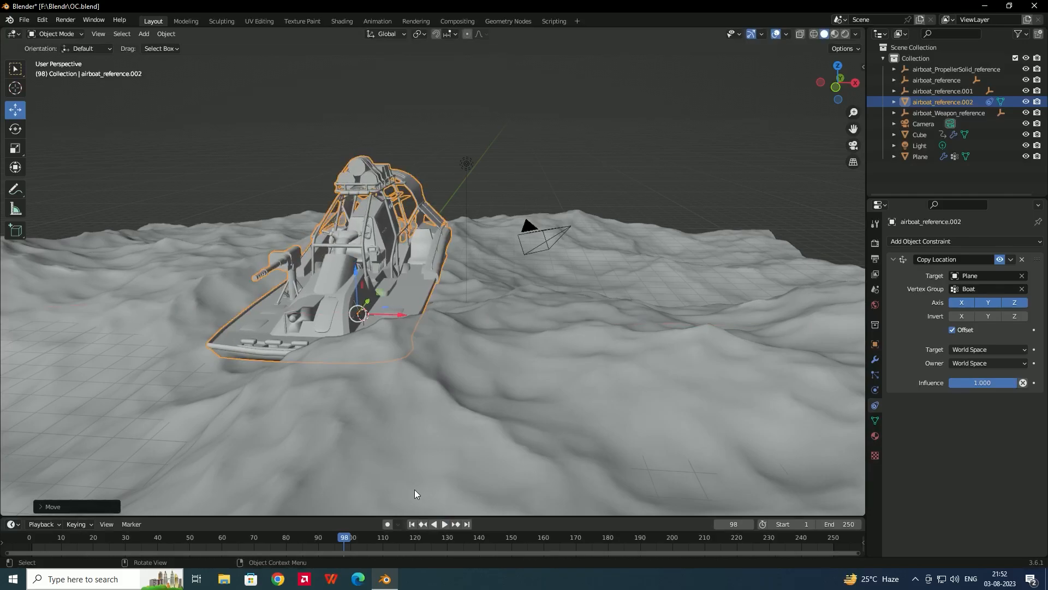
# Scrub the timeline from frame 3 to frame 83 to examine from a low angle how the boat sits on the waves.
pyautogui.press('space')
pyautogui.moveTo(348, 539); pyautogui.dragTo(39, 545)
pyautogui.moveTo(670, 375); pyautogui.dragTo(658, 358, button='middle')
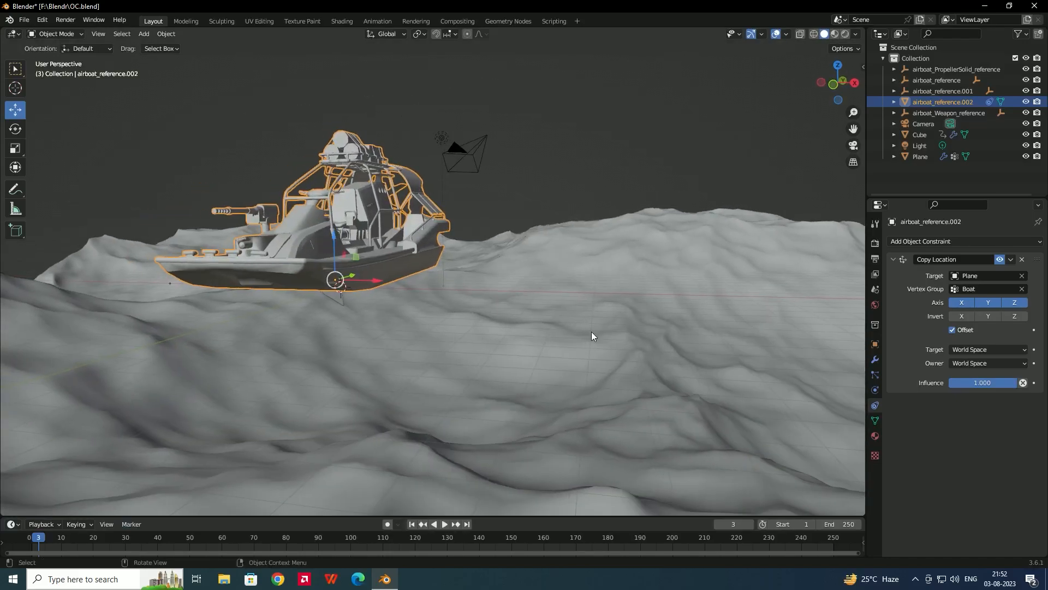
pyautogui.moveTo(517, 321); pyautogui.dragTo(511, 334, button='middle')
pyautogui.moveTo(39, 539); pyautogui.dragTo(295, 537)
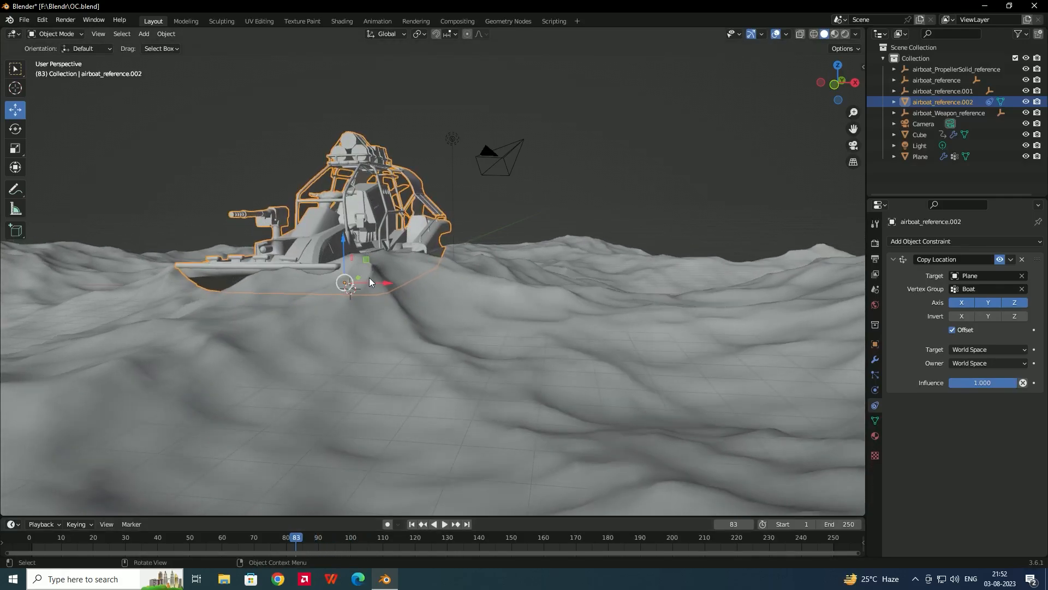
# Return to frame 1, turn on auto keying and insert a keyframe for the airboat's rotation.
pyautogui.moveTo(298, 537); pyautogui.dragTo(32, 542)
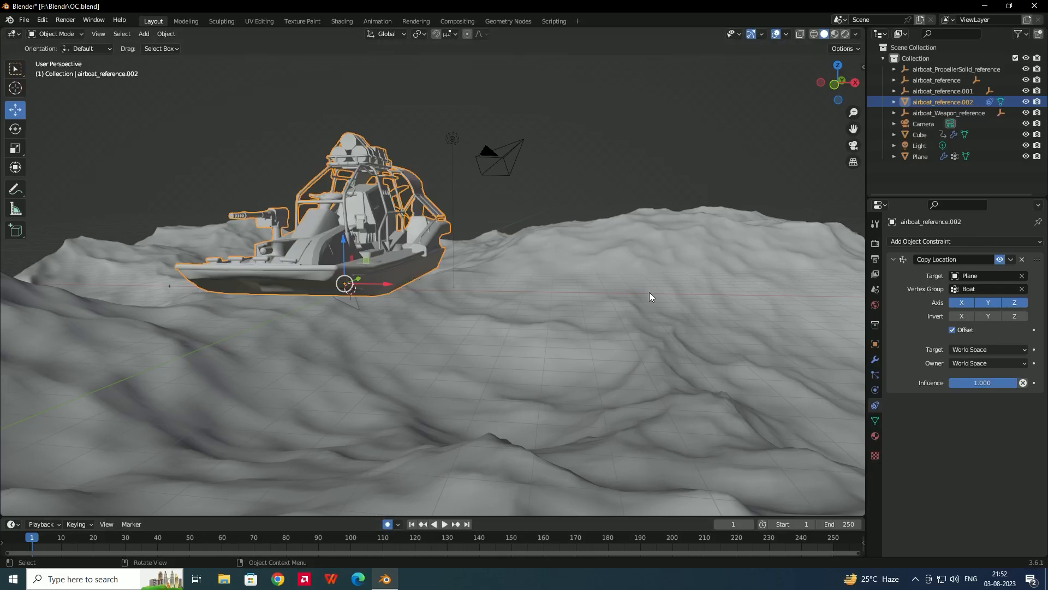
pyautogui.press('n')
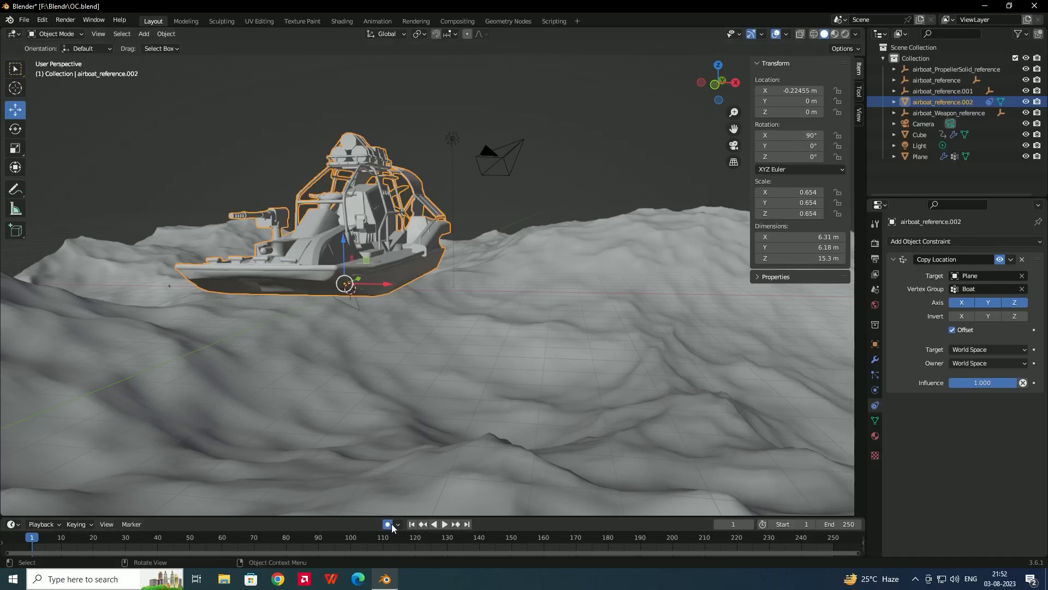
pyautogui.rightClick(778, 135)
pyautogui.click(712, 136)
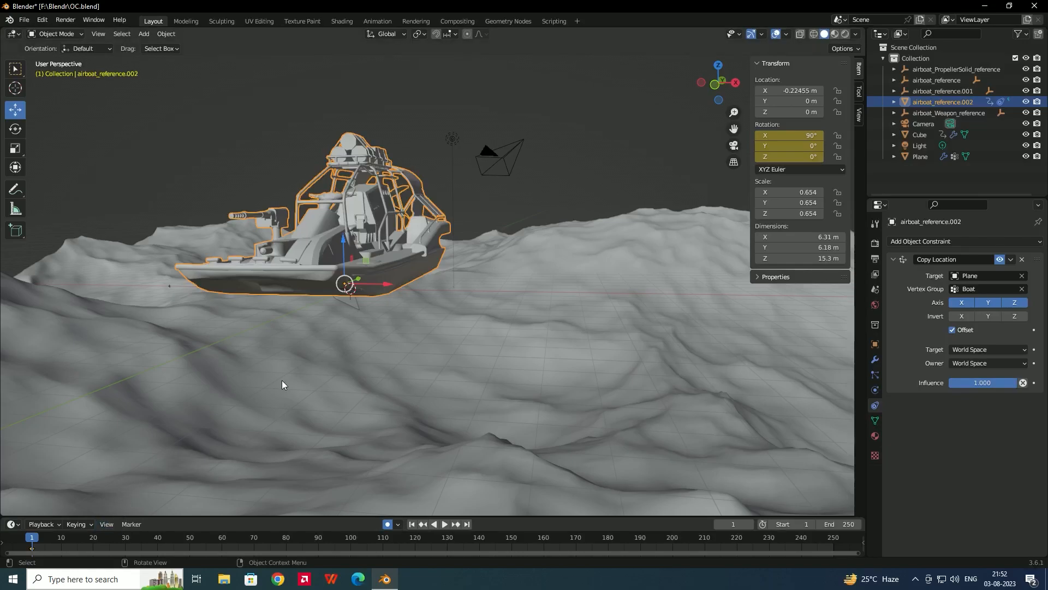
# Keyframe the airboat's Y rotation at 8° on frame 1 and at 0° on frame 33.
pyautogui.moveTo(282, 382); pyautogui.dragTo(423, 332, button='middle')
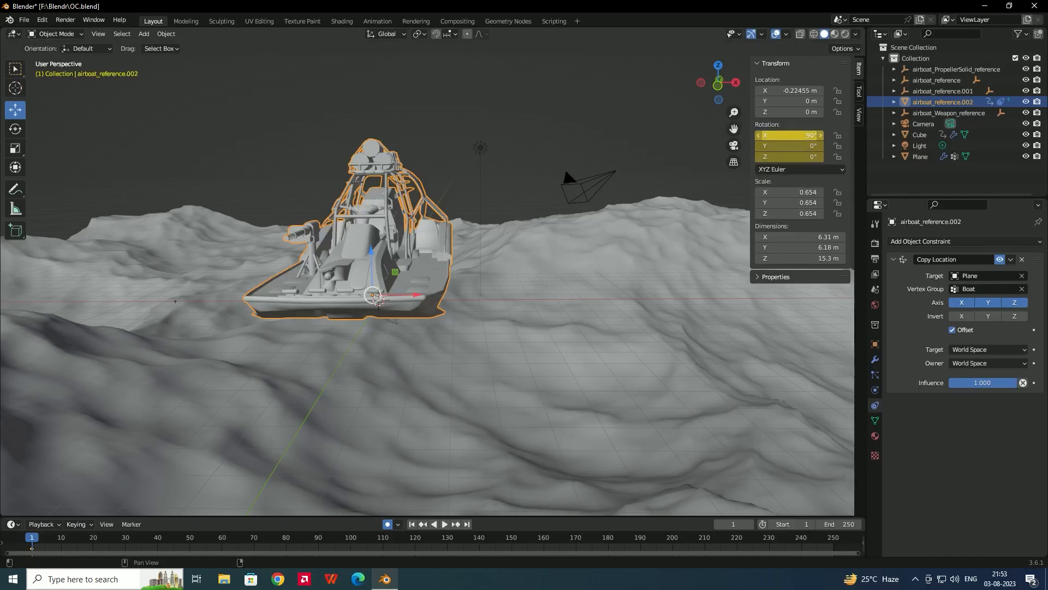
pyautogui.moveTo(789, 135); pyautogui.dragTo(796, 135)
pyautogui.hotkey('ctrl', 'z')
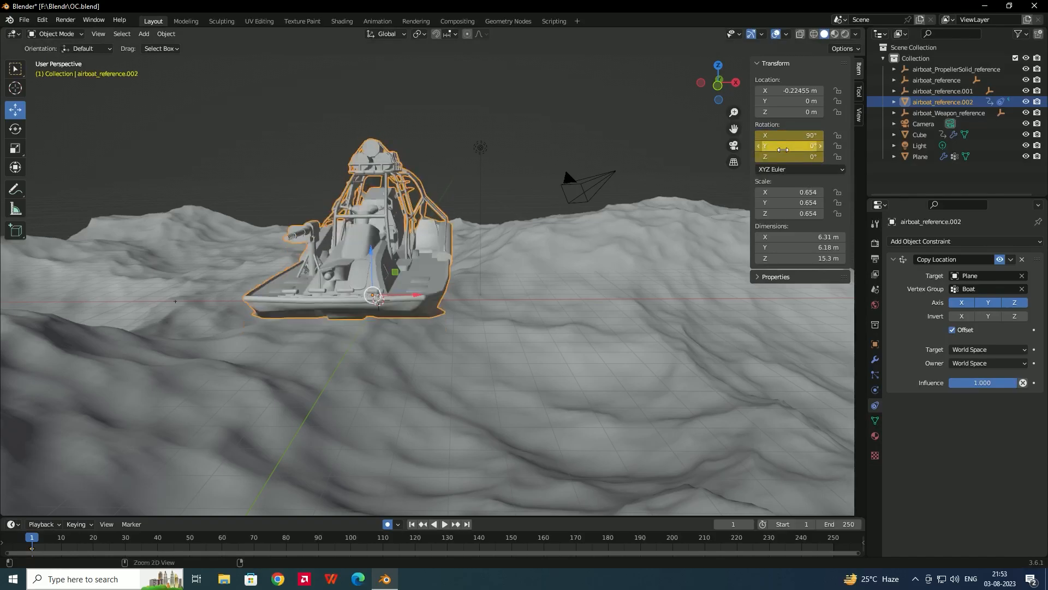
pyautogui.moveTo(610, 272); pyautogui.dragTo(595, 276, button='middle')
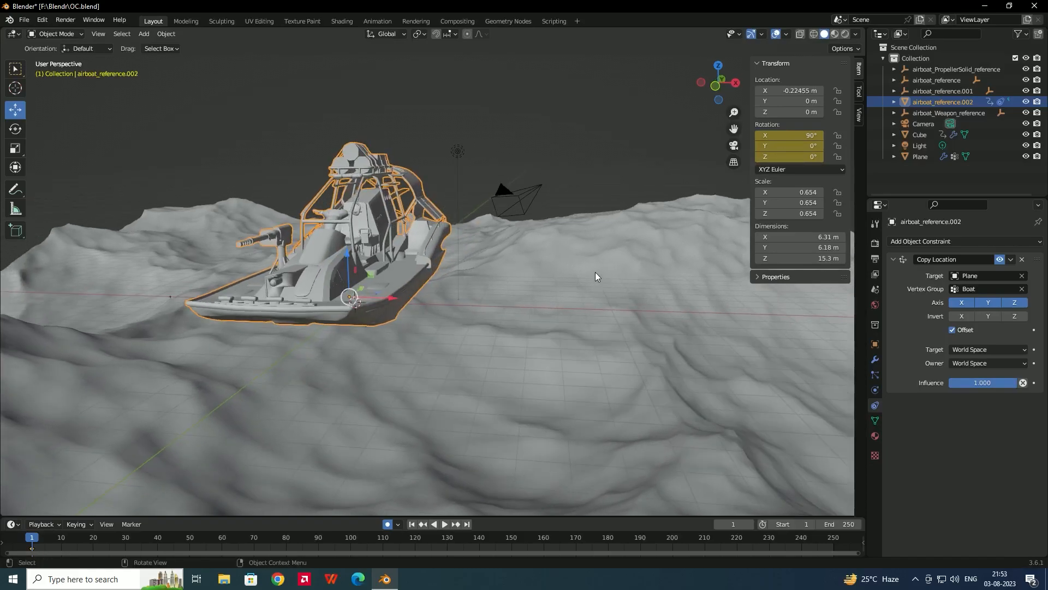
pyautogui.moveTo(791, 146); pyautogui.dragTo(797, 145)
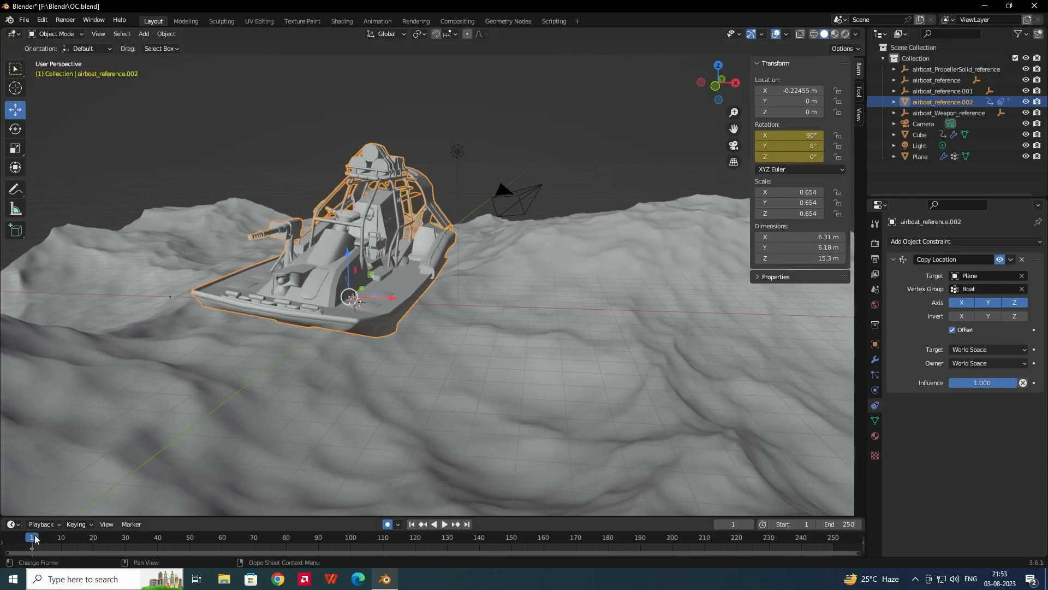
pyautogui.moveTo(34, 539); pyautogui.dragTo(132, 534)
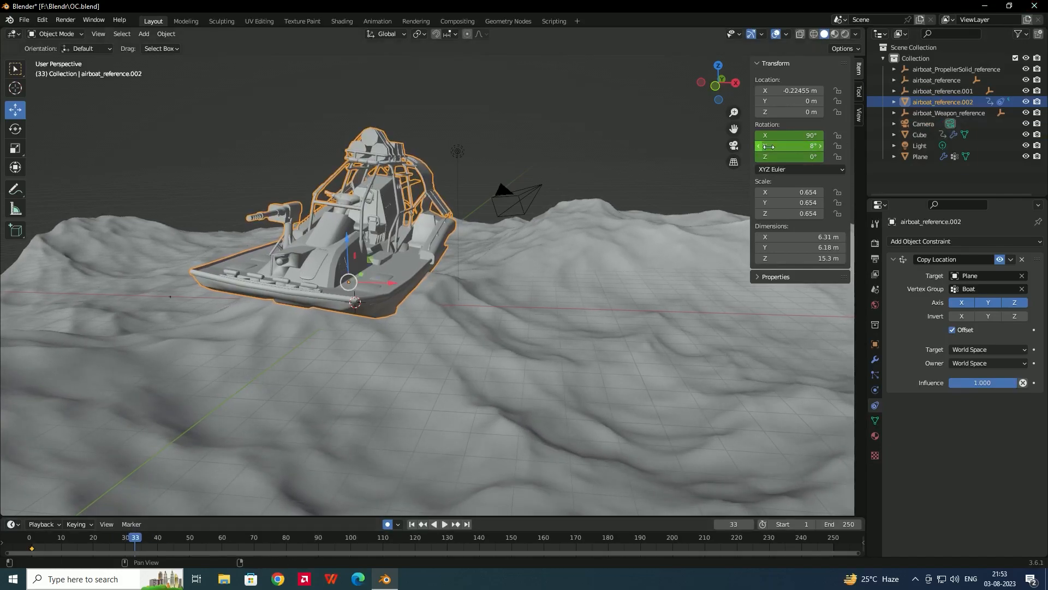
pyautogui.moveTo(790, 146); pyautogui.dragTo(774, 145)
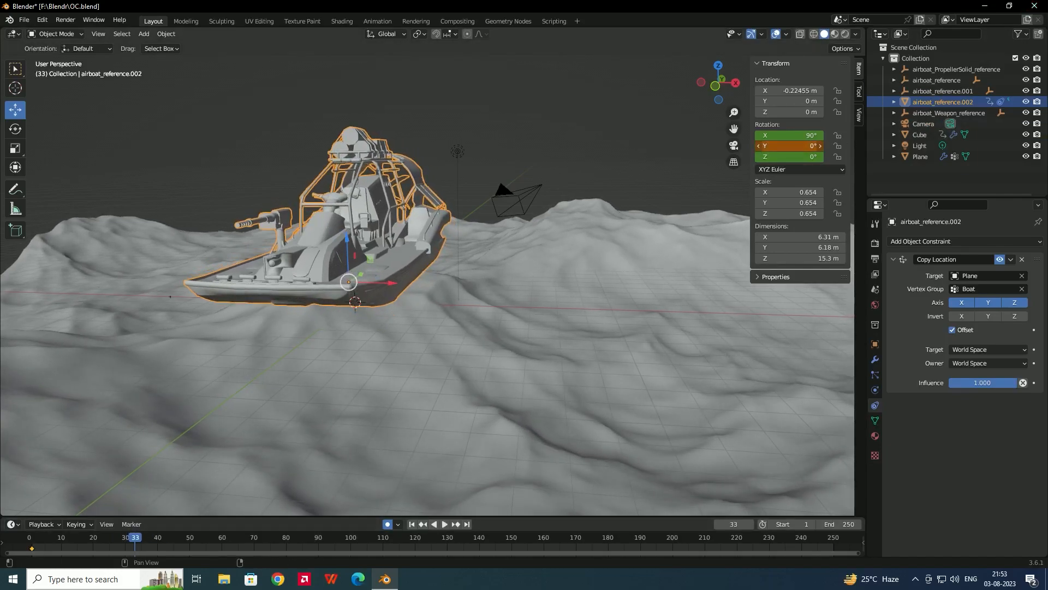
# Advance the animation to frame 104 and keyframe the airboat's Y rotation at 4°.
pyautogui.moveTo(129, 536)
pyautogui.mouseDown()
pyautogui.moveTo(13, 547)
pyautogui.moveTo(97, 537)
pyautogui.moveTo(37, 537)
pyautogui.moveTo(123, 541)
pyautogui.mouseUp()
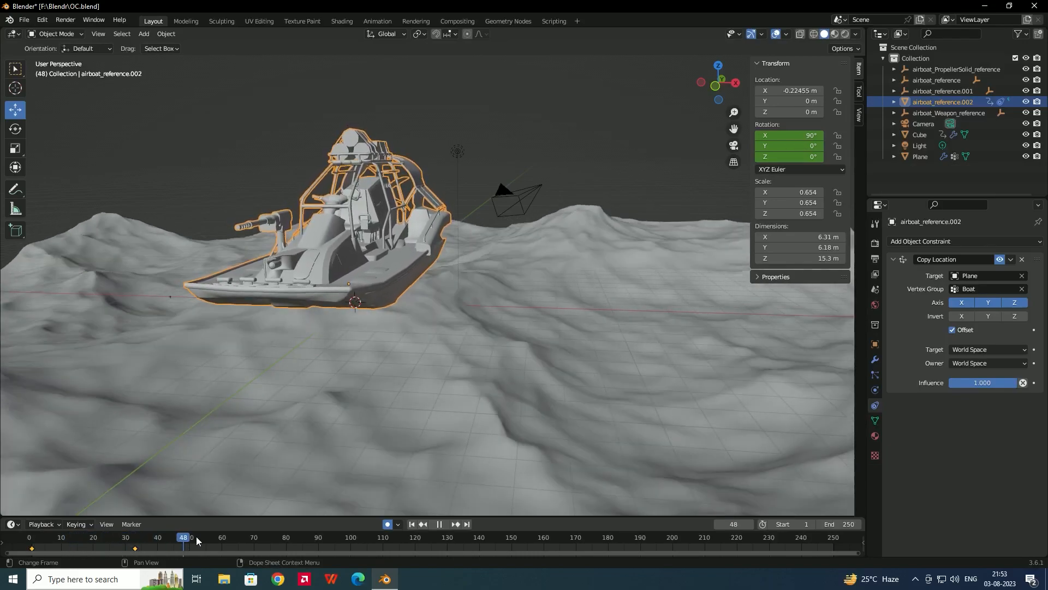
pyautogui.press('space')
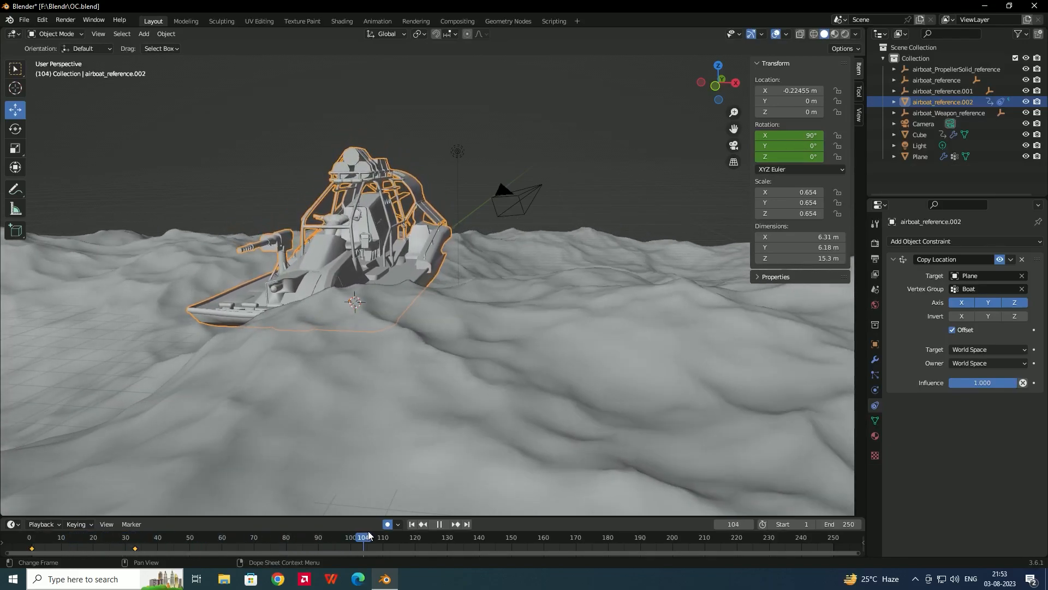
pyautogui.moveTo(414, 299); pyautogui.dragTo(470, 299, button='middle')
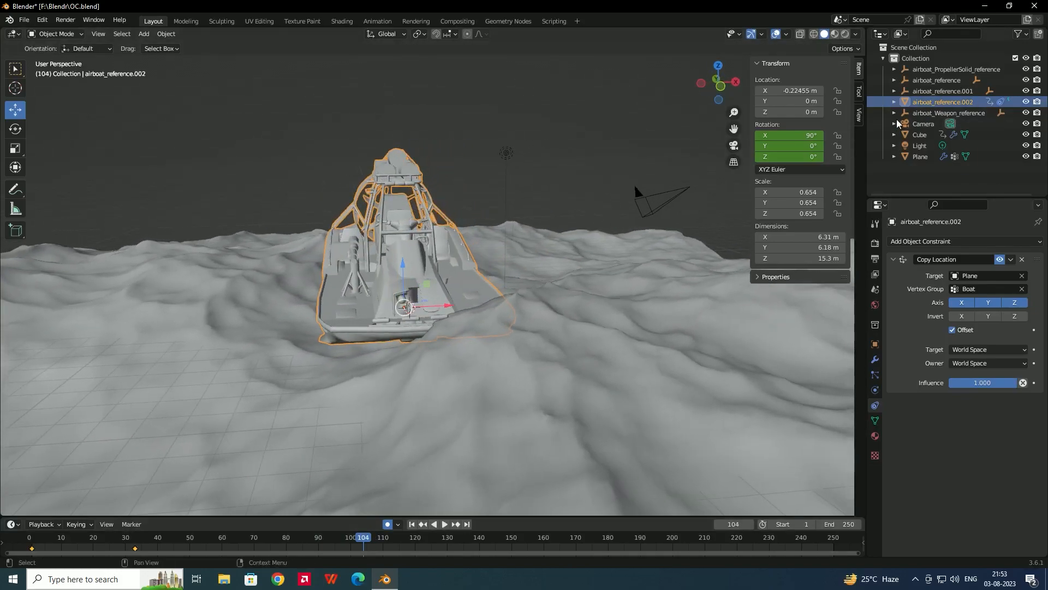
pyautogui.moveTo(797, 146); pyautogui.dragTo(813, 146)
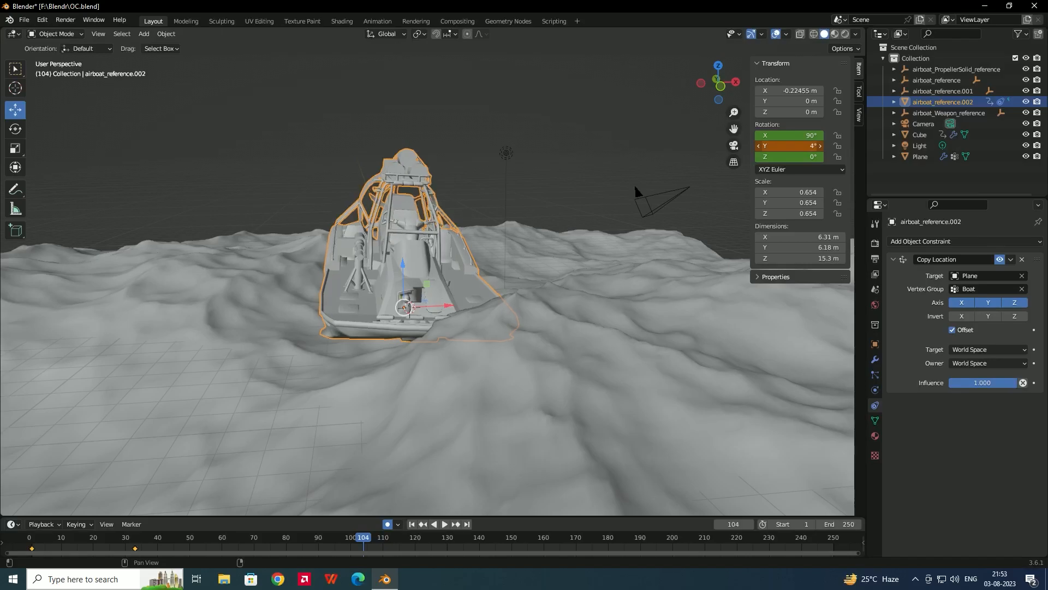
# Play the boat's tilting from the start and keyframe its Y rotation at -11° on frame 178.
pyautogui.moveTo(364, 540); pyautogui.dragTo(11, 566)
pyautogui.press('space')
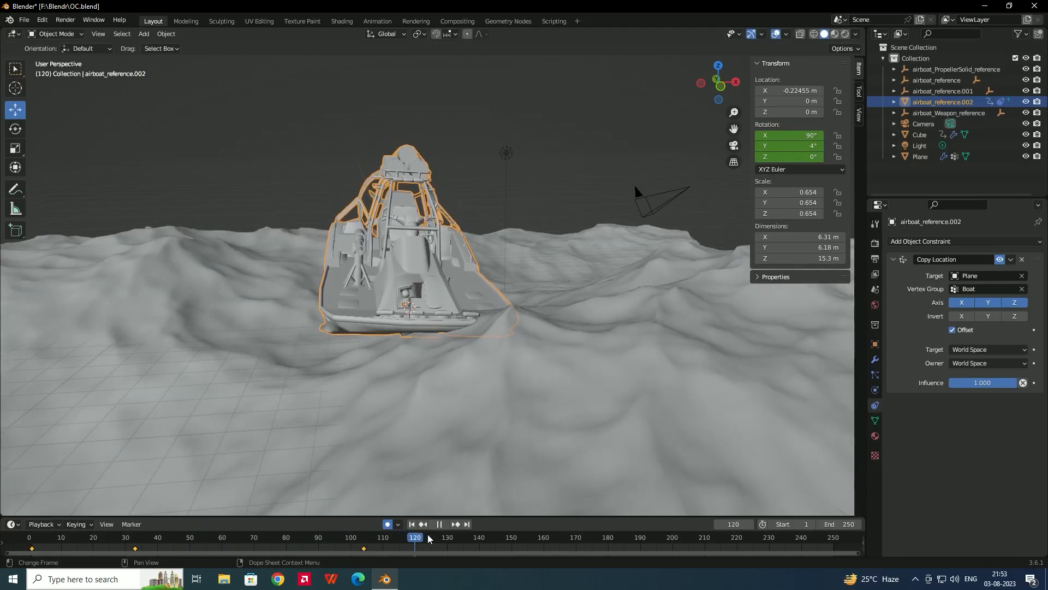
pyautogui.press('space')
pyautogui.moveTo(683, 537); pyautogui.dragTo(601, 538)
pyautogui.moveTo(479, 339); pyautogui.dragTo(510, 322, button='middle')
pyautogui.moveTo(792, 146); pyautogui.dragTo(767, 146)
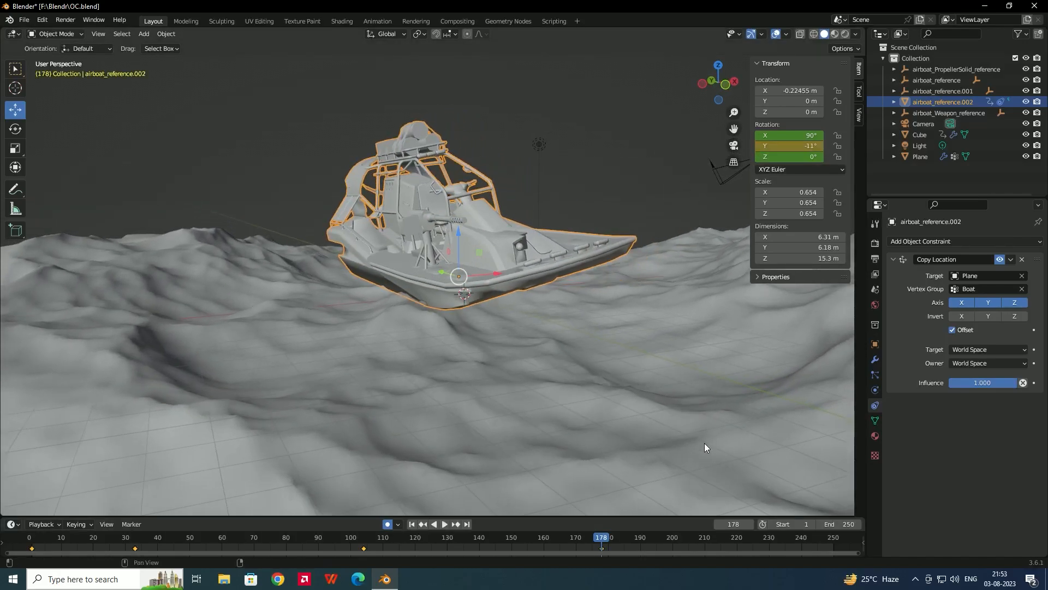
# Go to frame 29 and lower the airboat into the water to a Z location of about -0.59 m.
pyautogui.moveTo(603, 542); pyautogui.dragTo(122, 535)
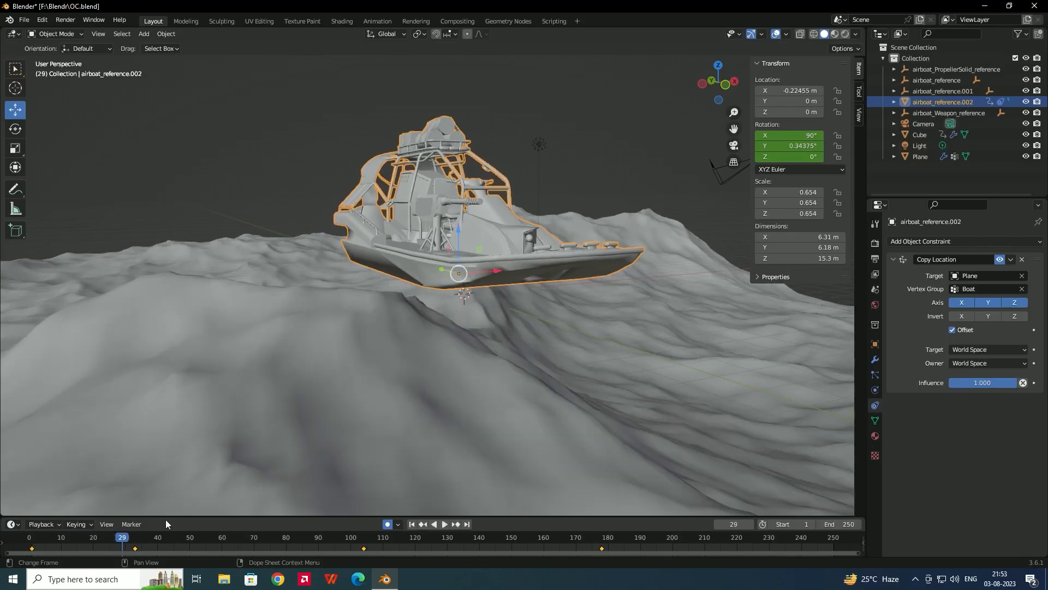
pyautogui.moveTo(458, 227); pyautogui.dragTo(455, 241)
pyautogui.moveTo(601, 257); pyautogui.dragTo(579, 267, button='middle')
# Advance the animation to frame 247 and keyframe the airboat's Y rotation at -1°.
pyautogui.moveTo(601, 537); pyautogui.dragTo(649, 435)
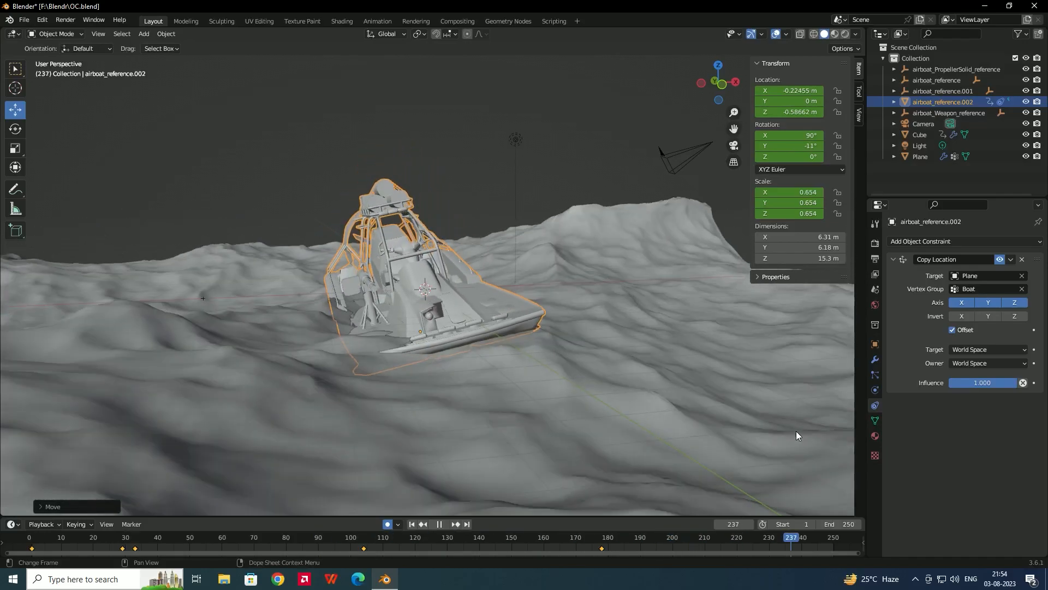
pyautogui.press('space')
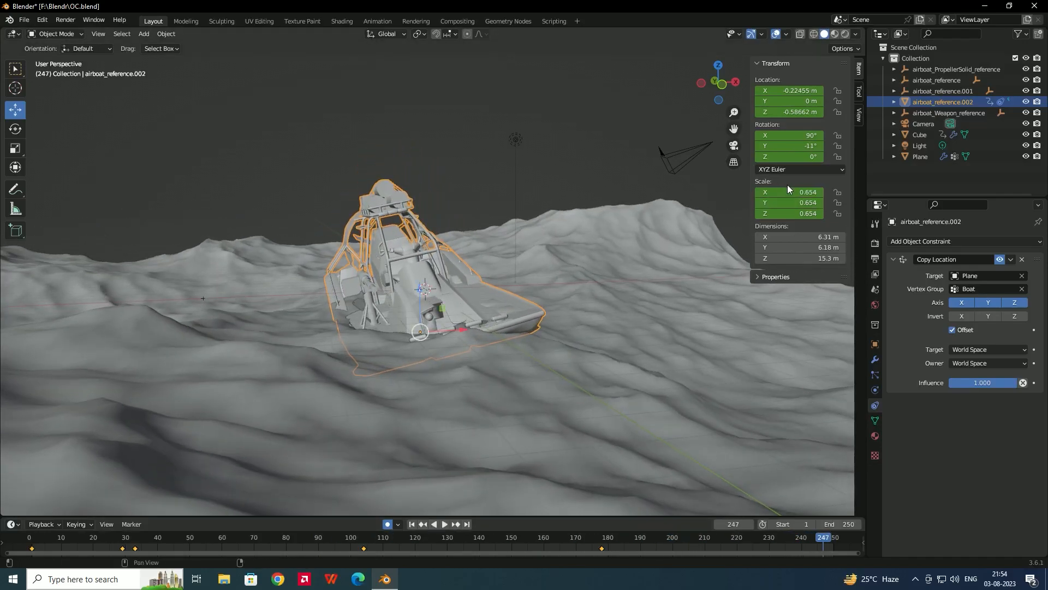
pyautogui.click(767, 140)
pyautogui.moveTo(789, 146); pyautogui.dragTo(814, 146)
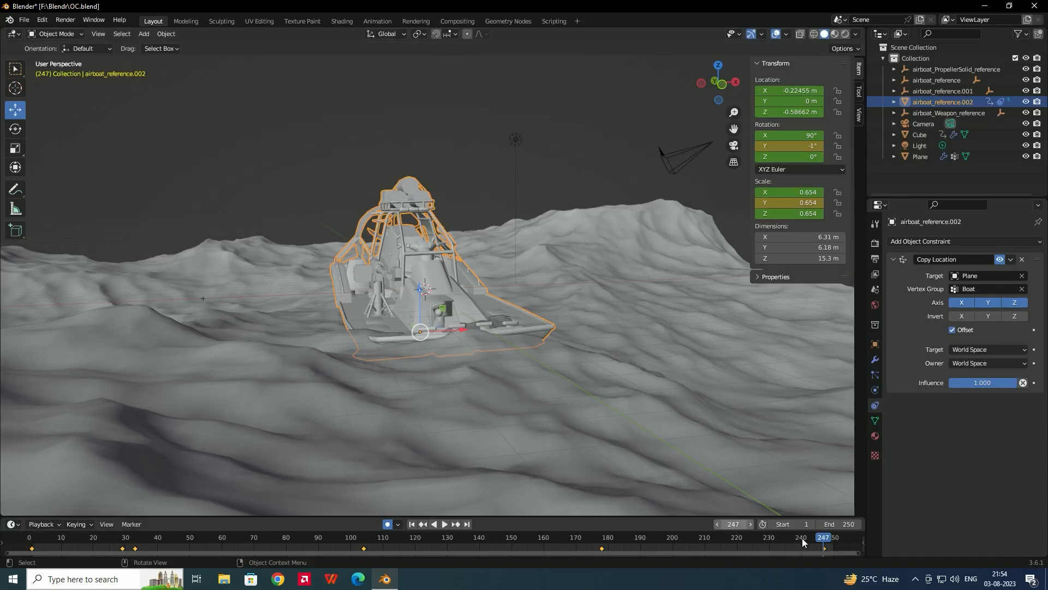
# Replay the animation from frame 2 to check the boat's rocking, stop at frame 137 and scrub back to frame 22.
pyautogui.press('space')
pyautogui.moveTo(74, 515); pyautogui.dragTo(35, 515)
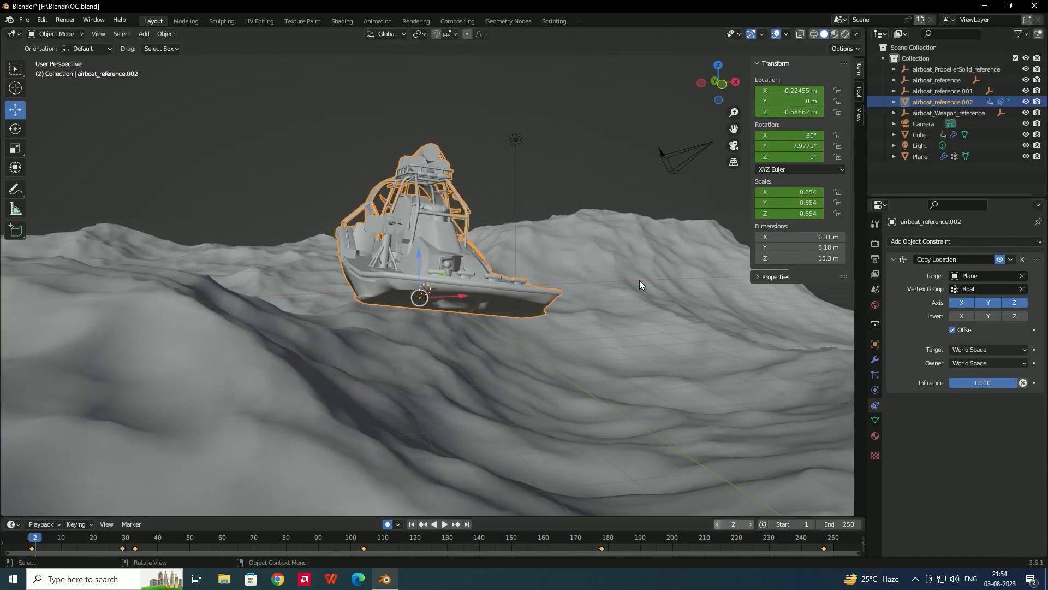
pyautogui.moveTo(638, 280); pyautogui.dragTo(606, 288, button='middle')
pyautogui.click(444, 524)
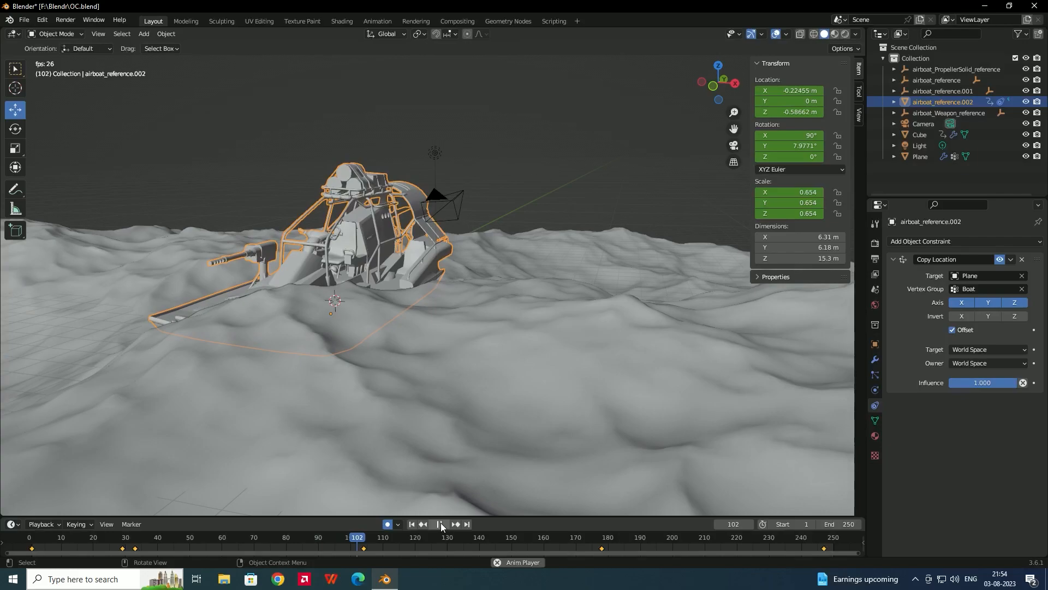
pyautogui.click(440, 523)
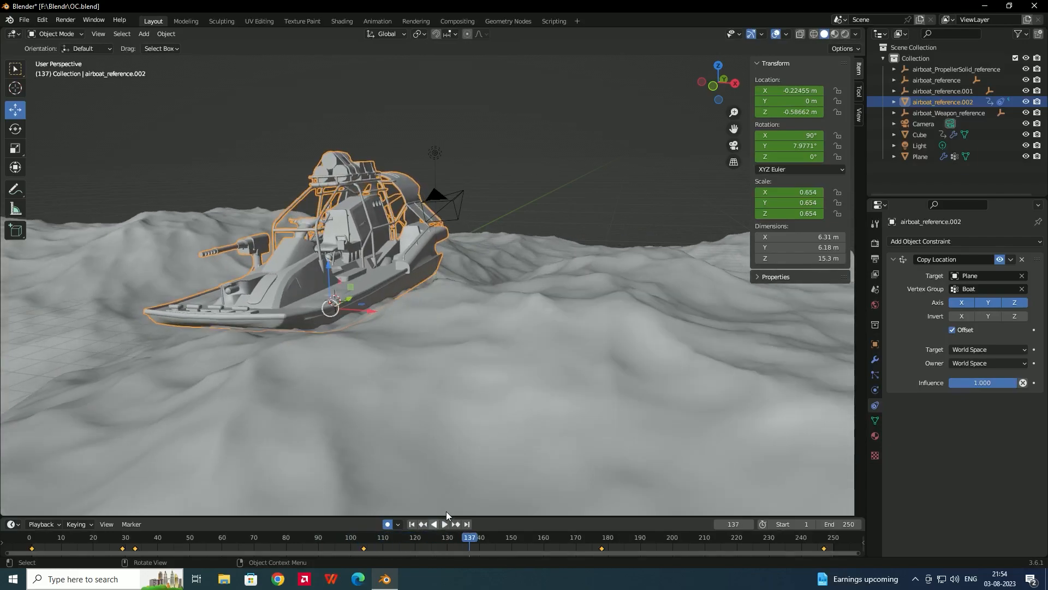
pyautogui.moveTo(467, 539); pyautogui.dragTo(197, 425)
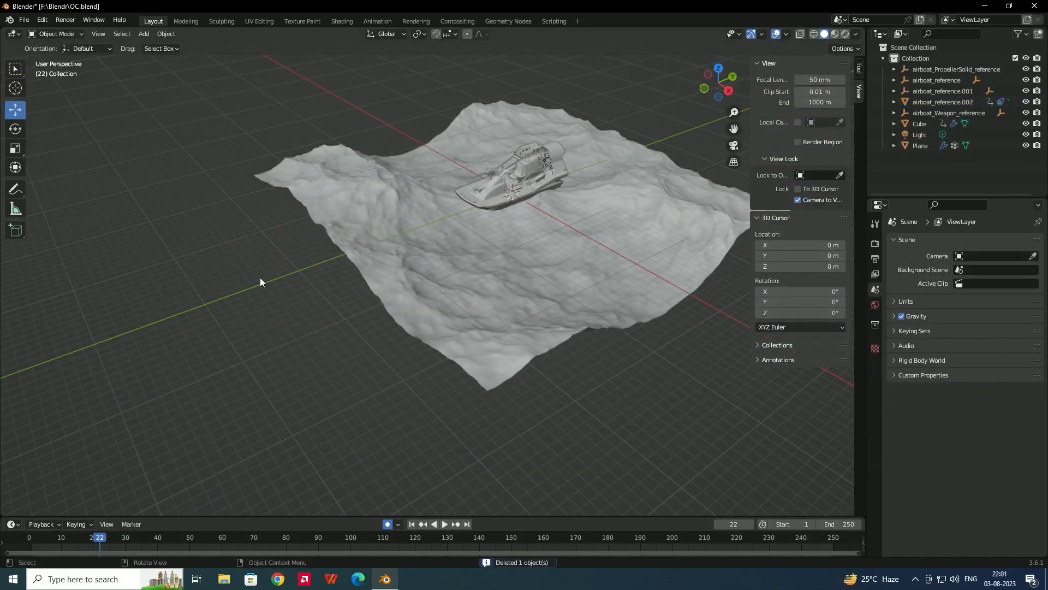
# Add a new camera at the scene origin.
pyautogui.hotkey('shift', 'a')
pyautogui.moveTo(278, 264)
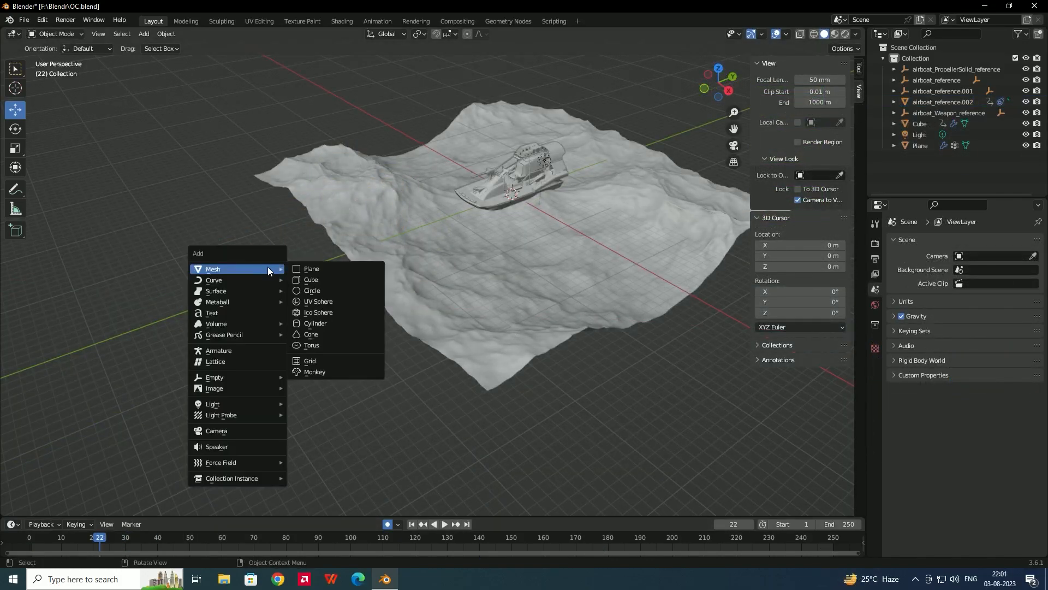
pyautogui.click(243, 432)
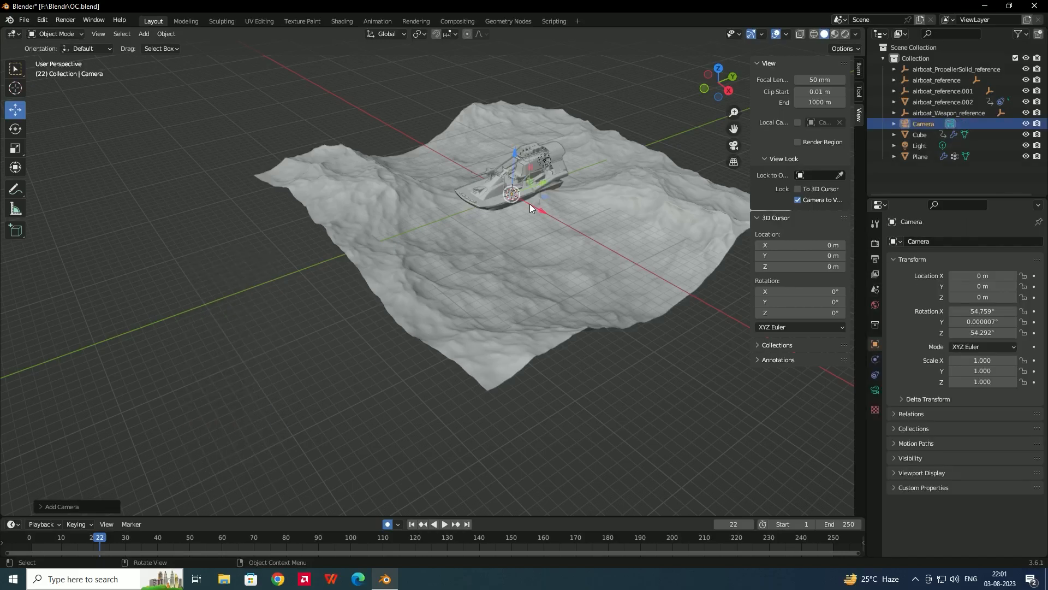
# Look through the camera and frame the airboat, placing the camera at about X 5.8 m, Y -24.9 m, Z 4.3 m.
pyautogui.moveTo(544, 186); pyautogui.dragTo(451, 235)
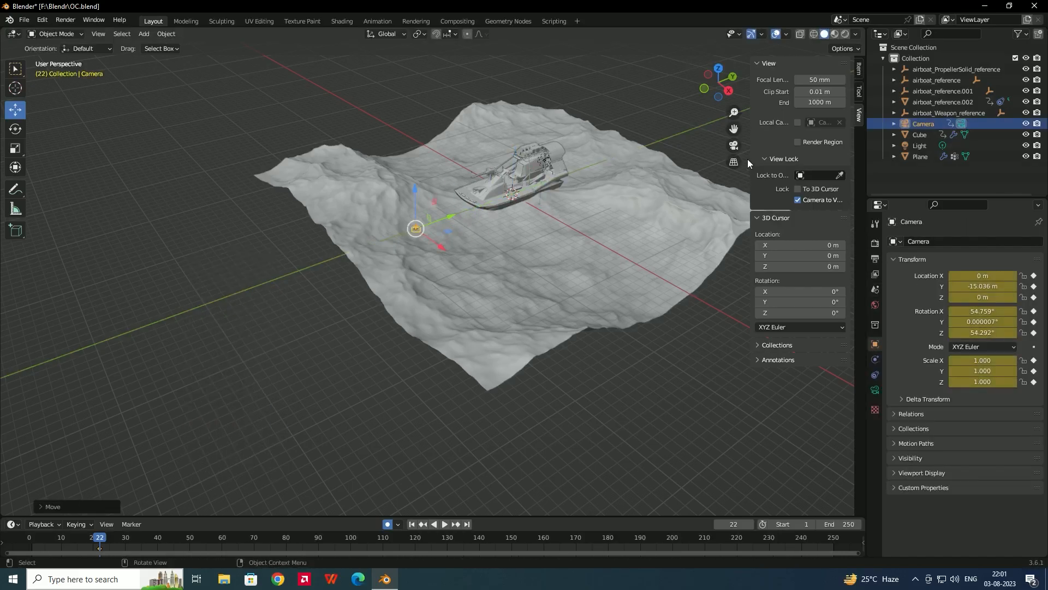
pyautogui.click(734, 147)
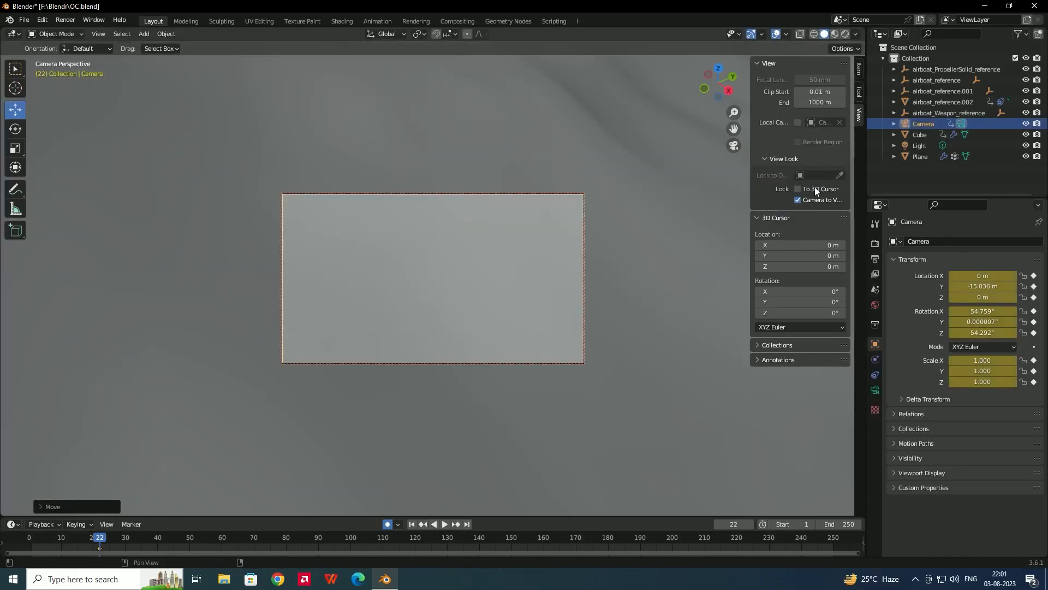
pyautogui.scroll(-5, 539, 270)
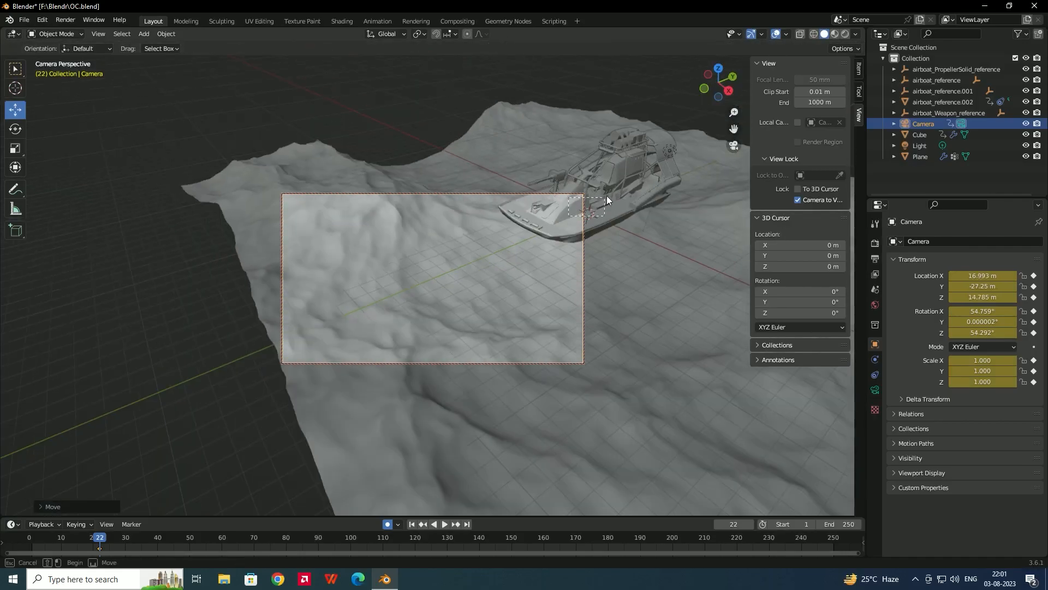
pyautogui.moveTo(607, 196); pyautogui.dragTo(509, 299)
pyautogui.moveTo(509, 299); pyautogui.dragTo(541, 247, button='middle')
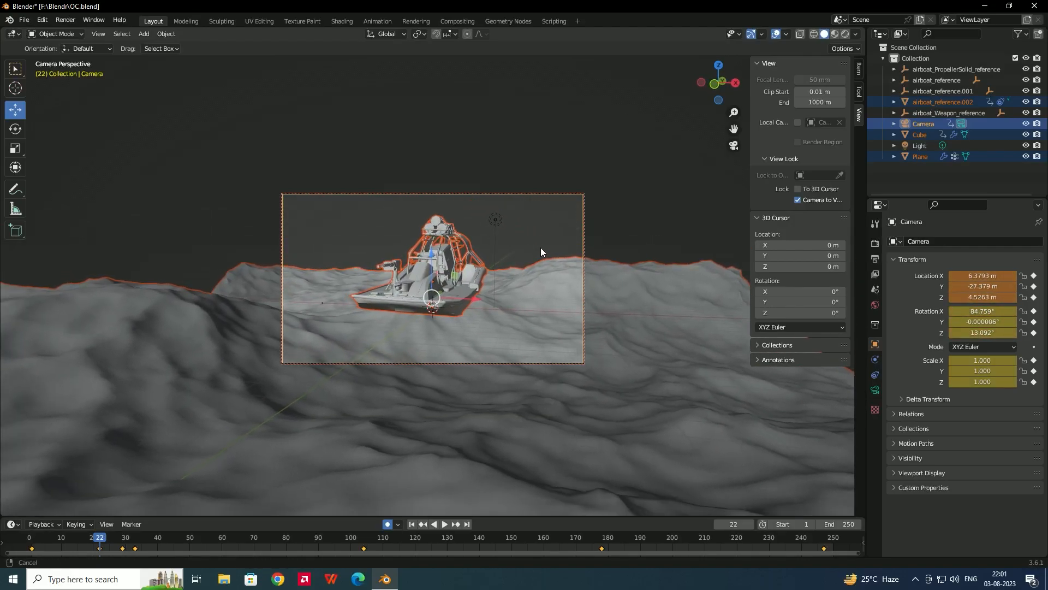
pyautogui.click(595, 218)
pyautogui.scroll(3, 500, 254)
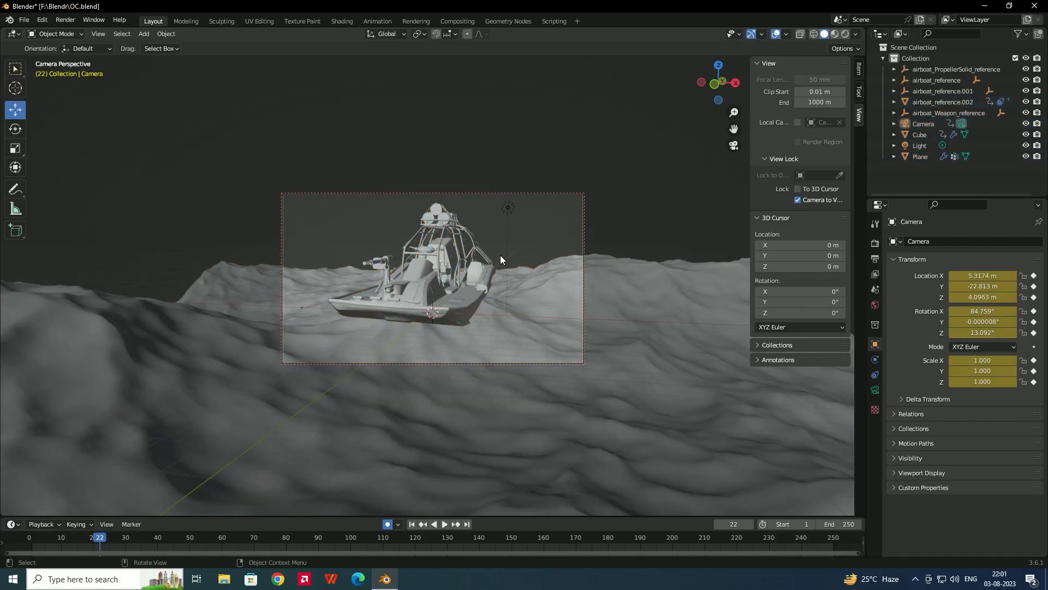
pyautogui.scroll(-1, 501, 259)
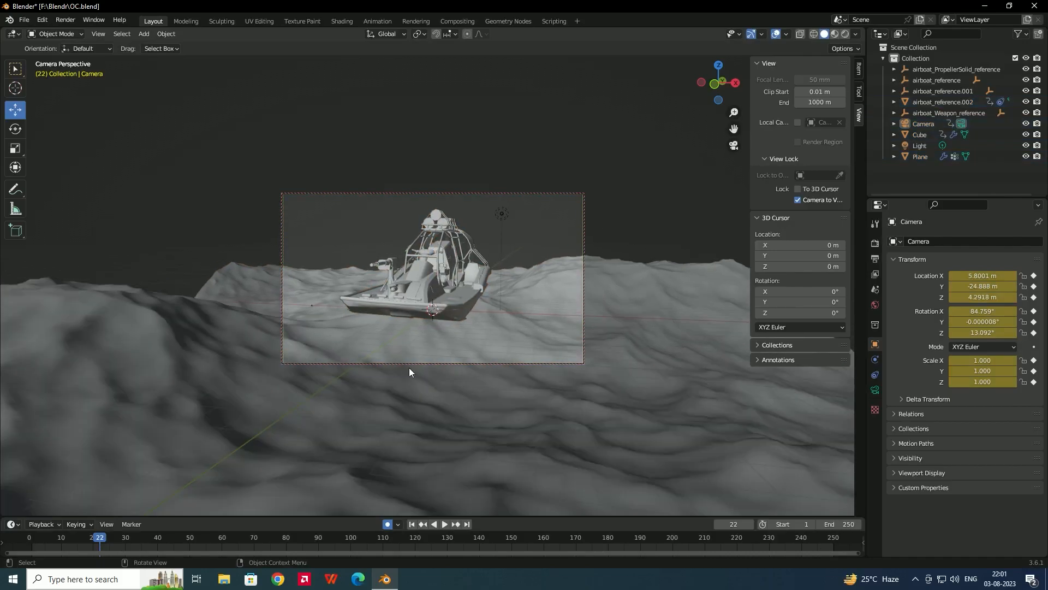
# Play a short stretch of the animation through the camera from frame 22, then return to frame 0.
pyautogui.press('space')
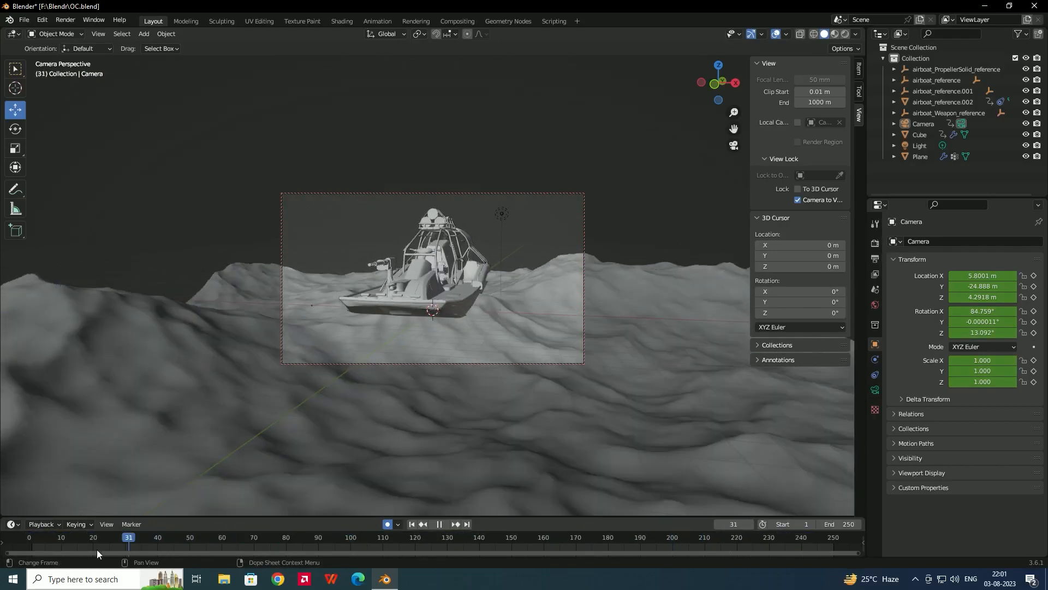
pyautogui.press('space')
pyautogui.click(34, 554)
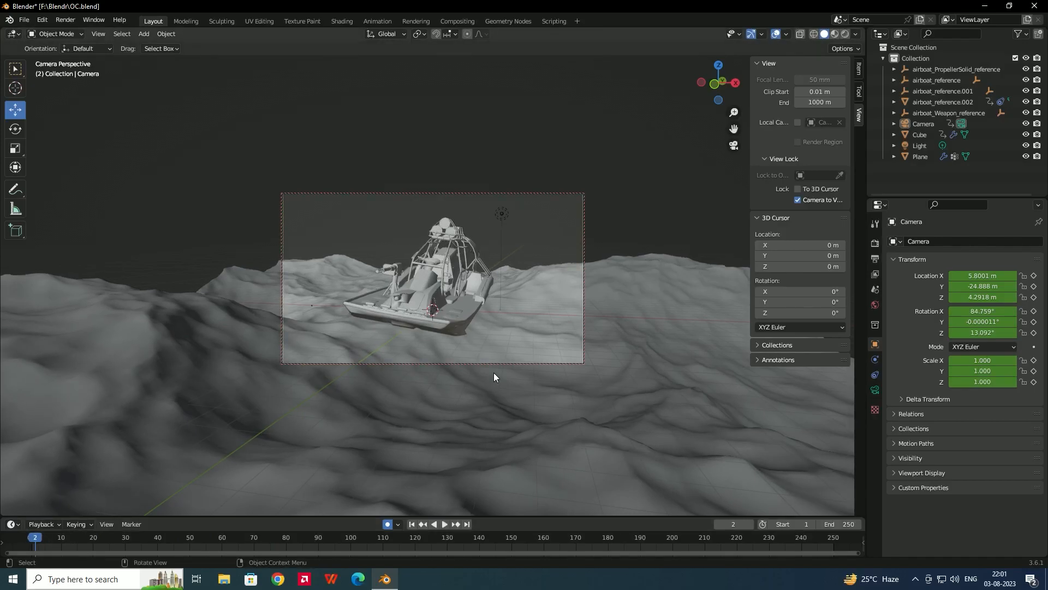
pyautogui.click(626, 300)
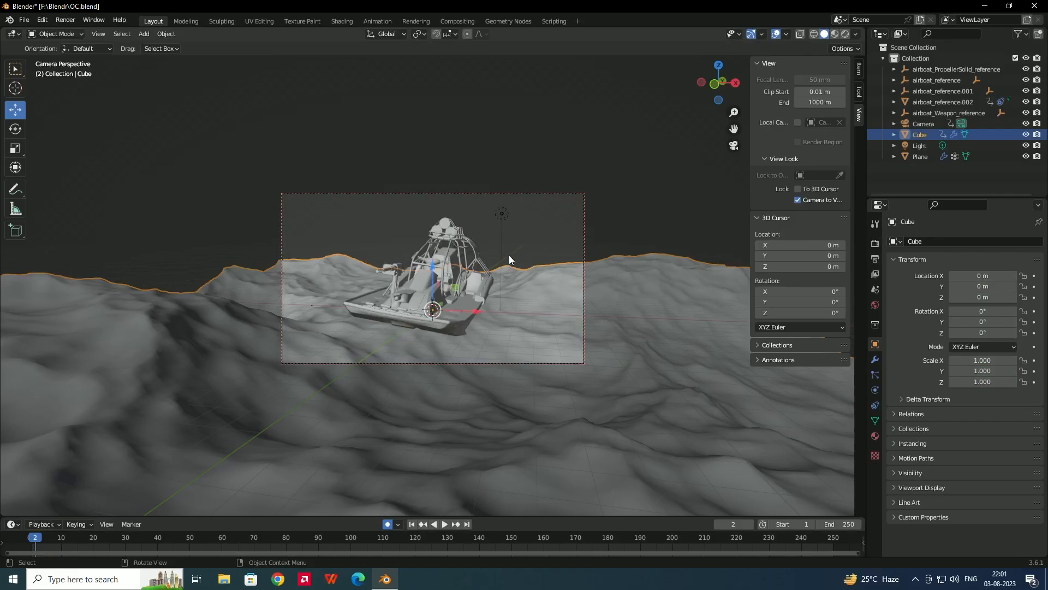
pyautogui.click(478, 144)
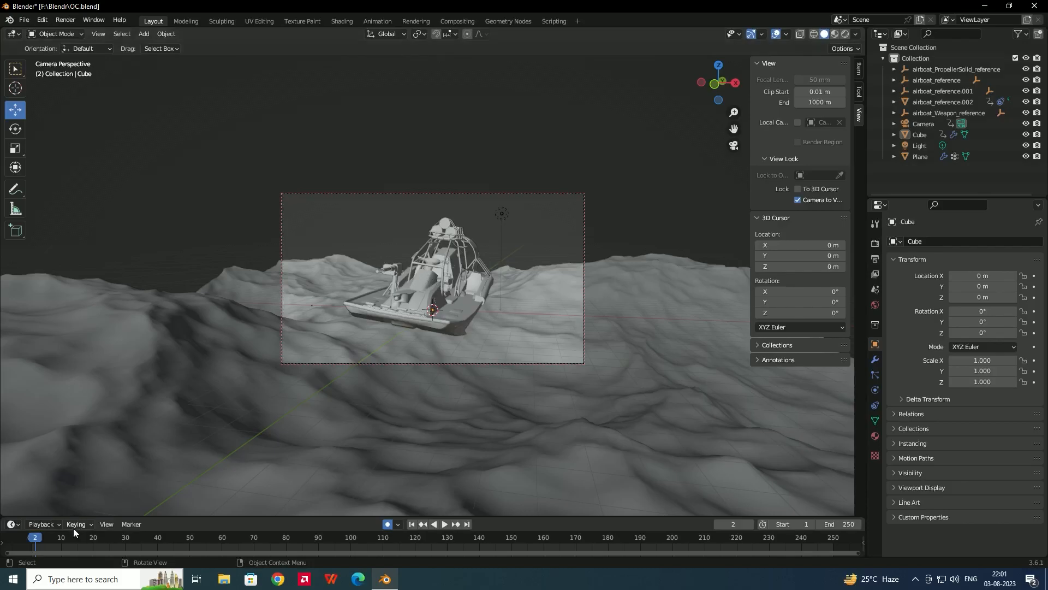
pyautogui.press('Left')
pyautogui.press('Left')
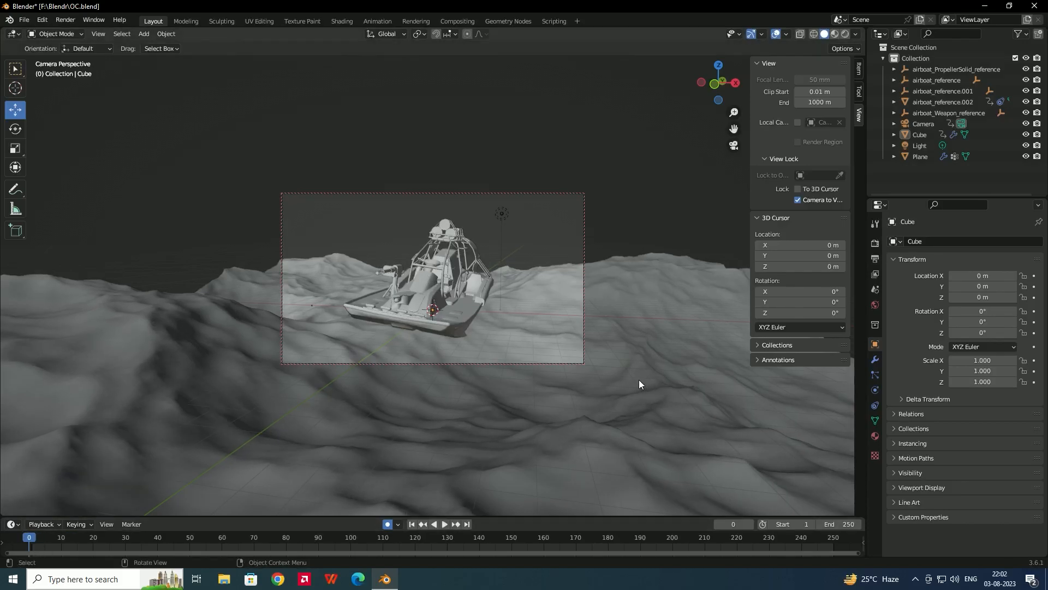
# Switch to the Shading workspace with the ocean as active object and display the World shader nodes.
pyautogui.click(666, 302)
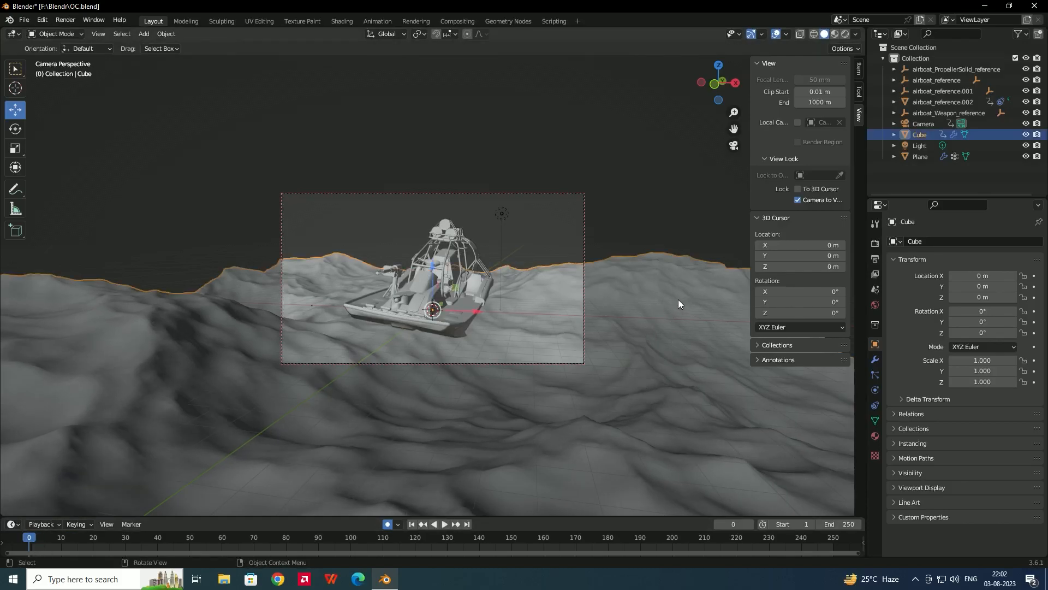
pyautogui.click(655, 219)
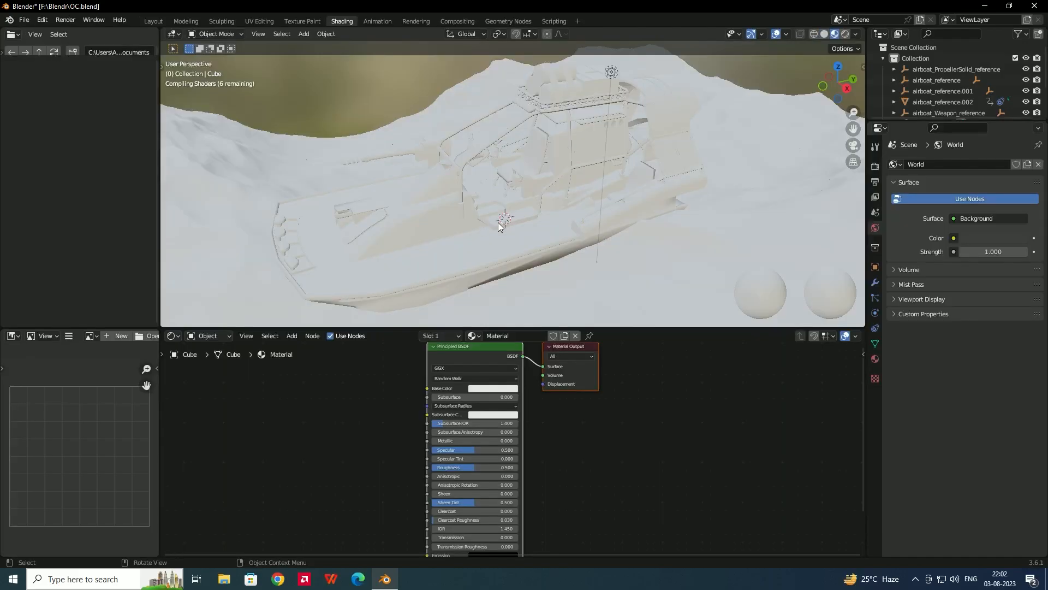
pyautogui.moveTo(548, 197)
pyautogui.mouseDown(button='middle')
pyautogui.moveTo(554, 243)
pyautogui.moveTo(584, 213)
pyautogui.moveTo(561, 215)
pyautogui.moveTo(546, 243)
pyautogui.moveTo(503, 246)
pyautogui.moveTo(519, 248)
pyautogui.moveTo(514, 201)
pyautogui.moveTo(546, 180)
pyautogui.mouseUp(button='middle')
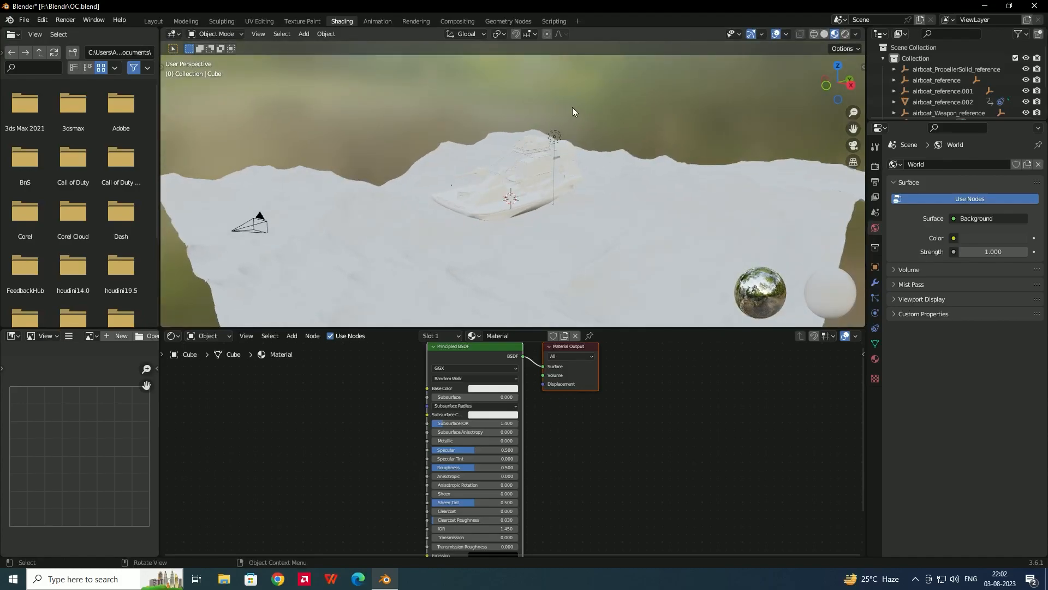
pyautogui.click(274, 361)
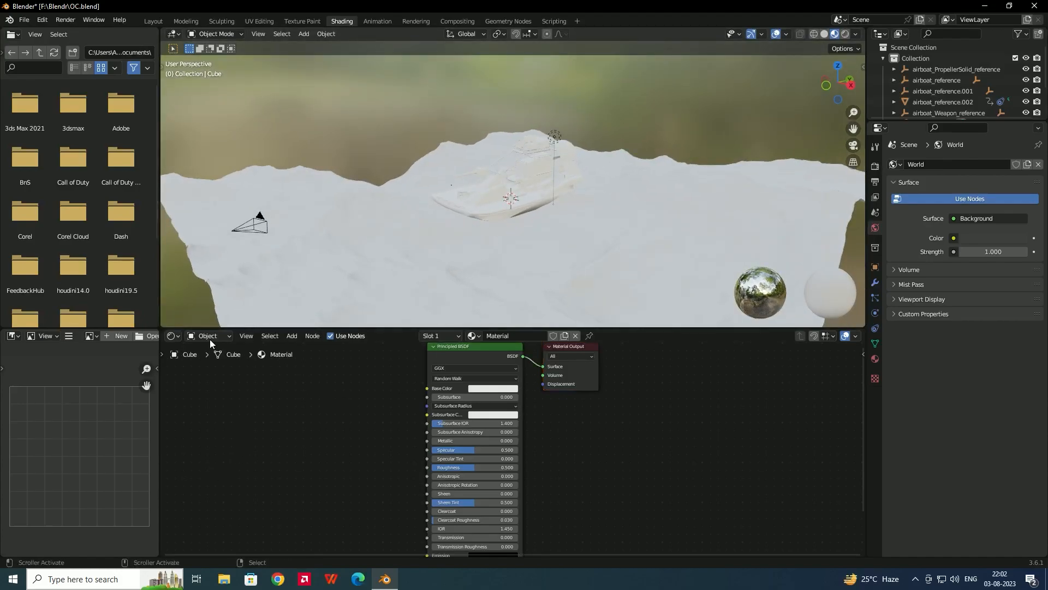
pyautogui.click(215, 336)
pyautogui.click(211, 364)
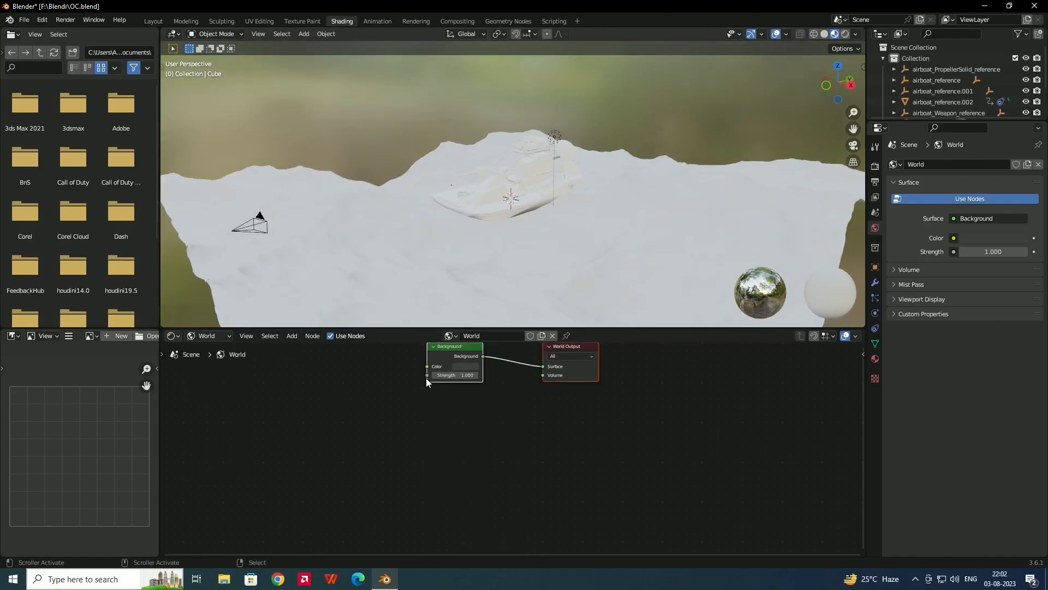
# Delete the Background node from the world shader.
pyautogui.moveTo(425, 378); pyautogui.dragTo(421, 423, button='middle')
pyautogui.scroll(2, 444, 389)
pyautogui.moveTo(434, 383); pyautogui.dragTo(430, 383)
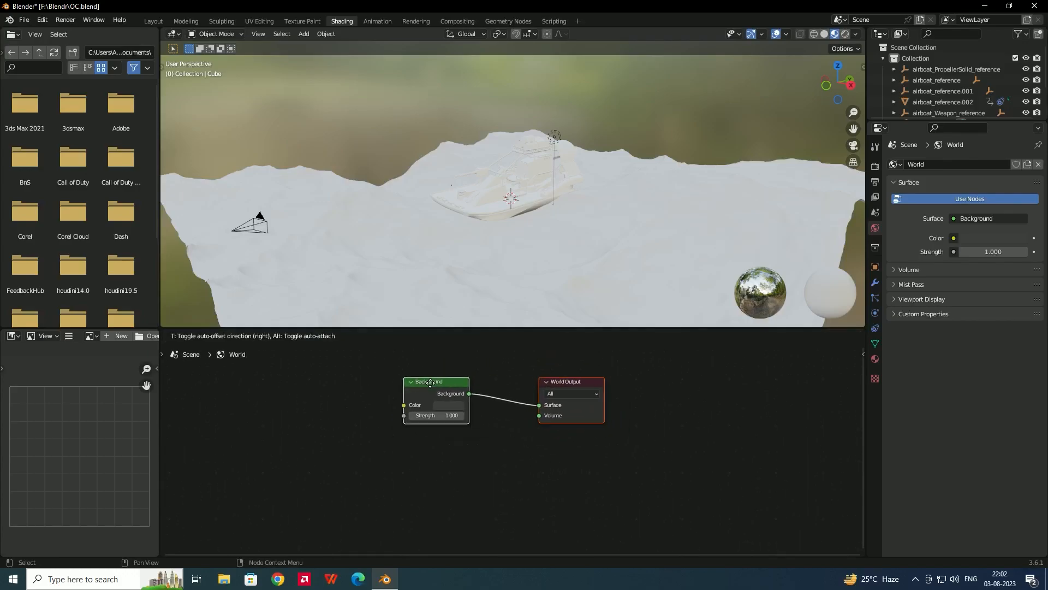
pyautogui.click(444, 383)
pyautogui.press('x')
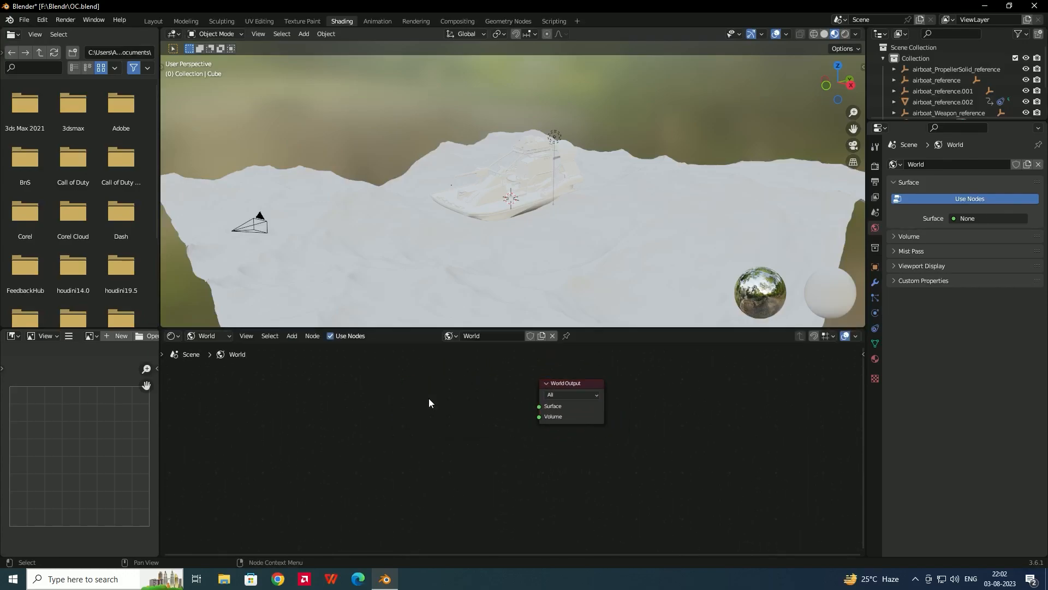
# Add an Environment Texture node and connect its Color output to the World Output's Surface input.
pyautogui.hotkey('shift', 'a')
pyautogui.click(398, 395)
pyautogui.write('env')
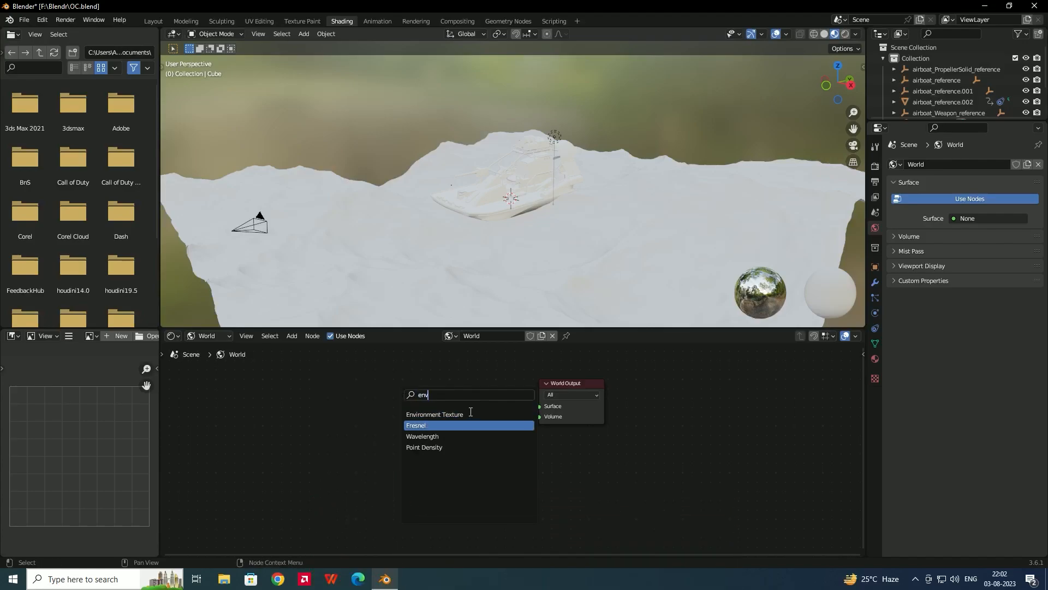
pyautogui.click(471, 414)
pyautogui.click(427, 394)
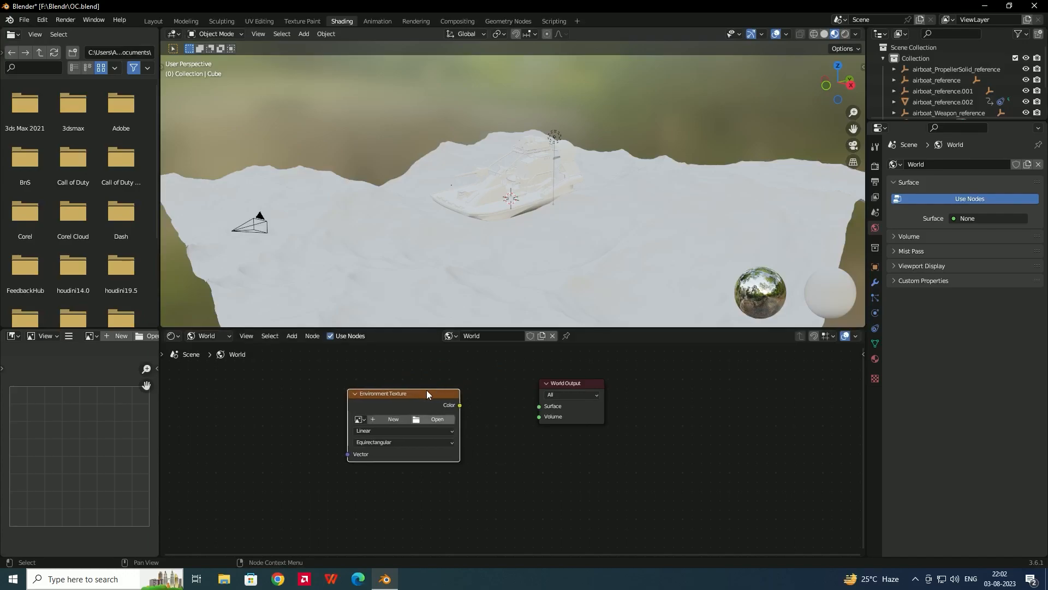
pyautogui.moveTo(460, 405); pyautogui.dragTo(534, 404)
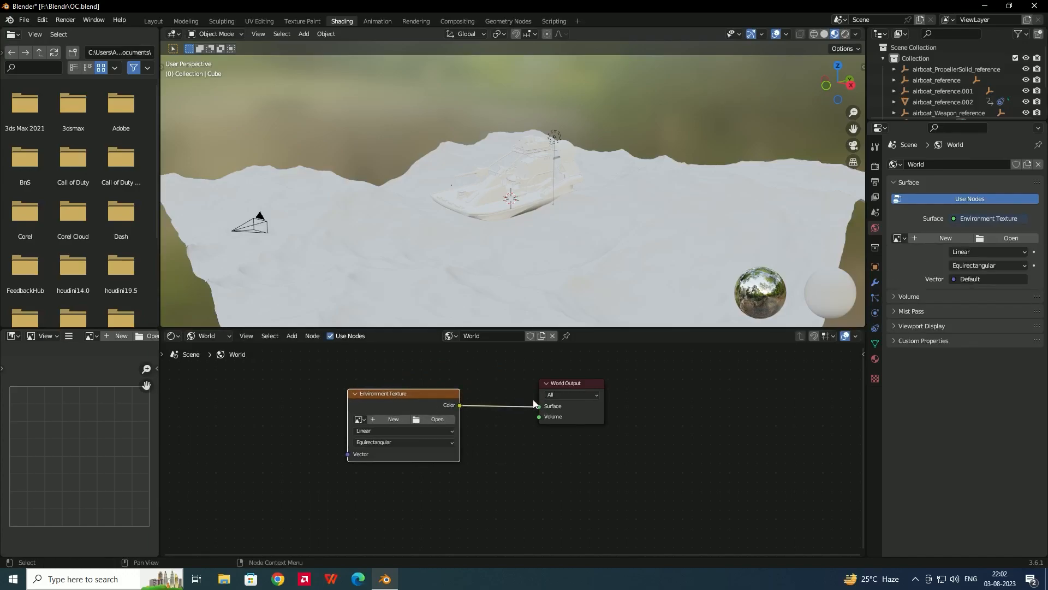
# Load belfast_sunset_puresky_4k.exr into the Environment Texture node and view the scene in rendered shading.
pyautogui.click(428, 418)
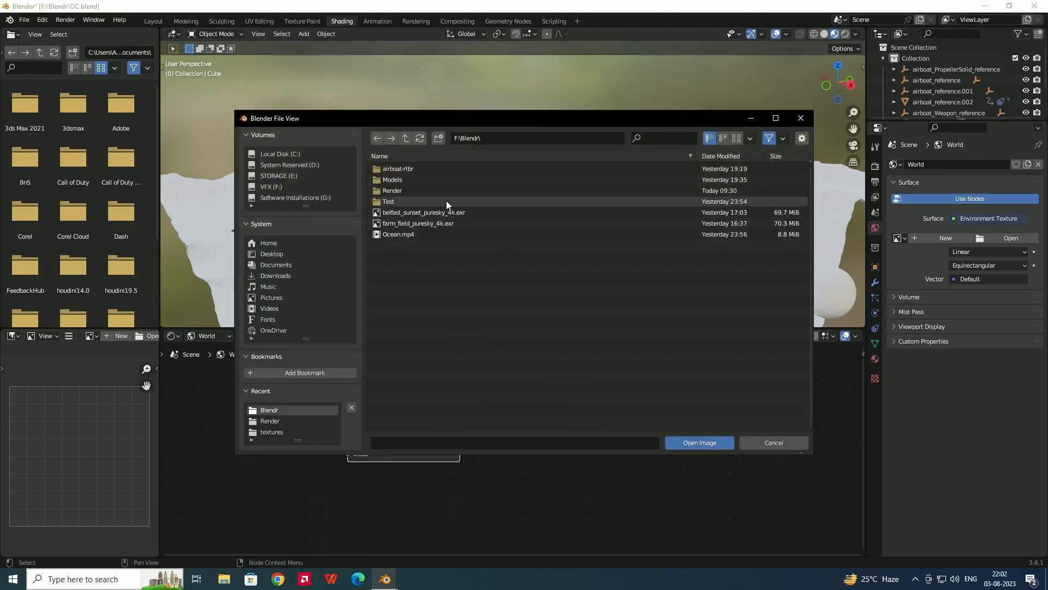
pyautogui.click(407, 211)
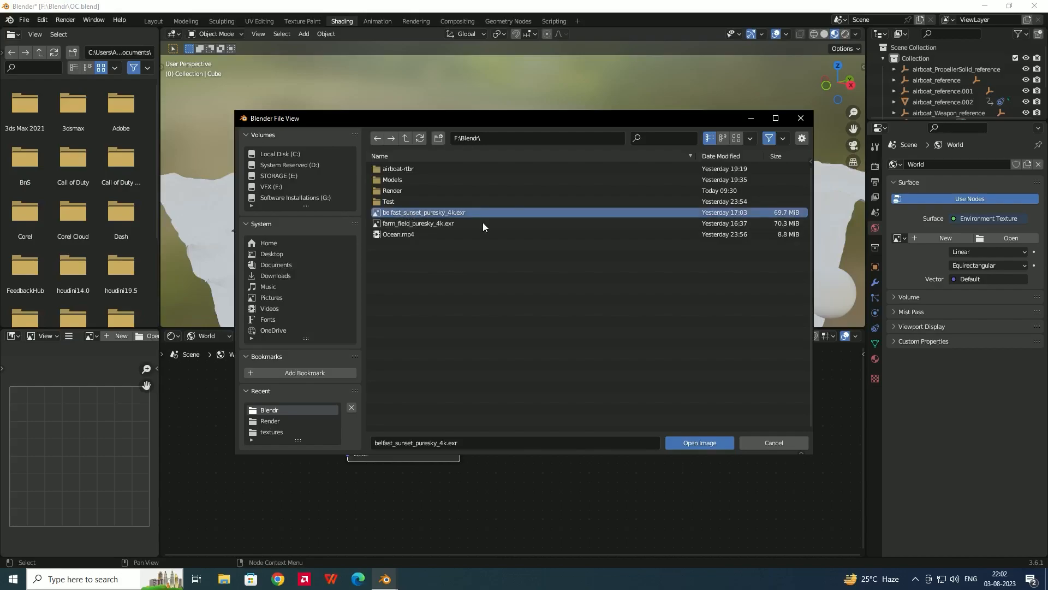
pyautogui.click(697, 441)
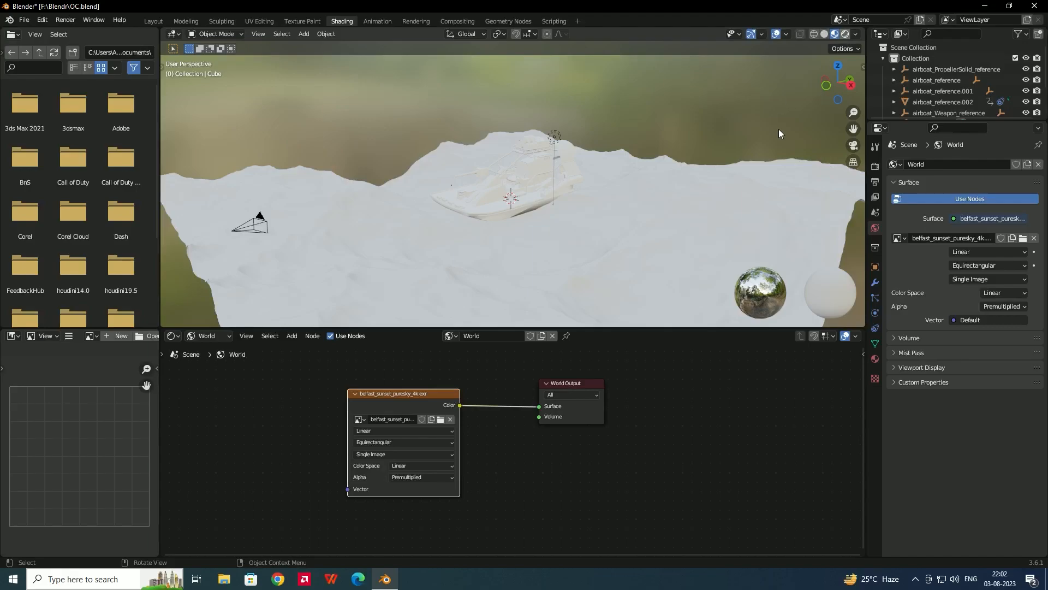
pyautogui.moveTo(572, 174)
pyautogui.mouseDown(button='middle')
pyautogui.moveTo(383, 174)
pyautogui.moveTo(391, 191)
pyautogui.moveTo(612, 191)
pyautogui.moveTo(605, 168)
pyautogui.moveTo(579, 172)
pyautogui.moveTo(604, 199)
pyautogui.mouseUp(button='middle')
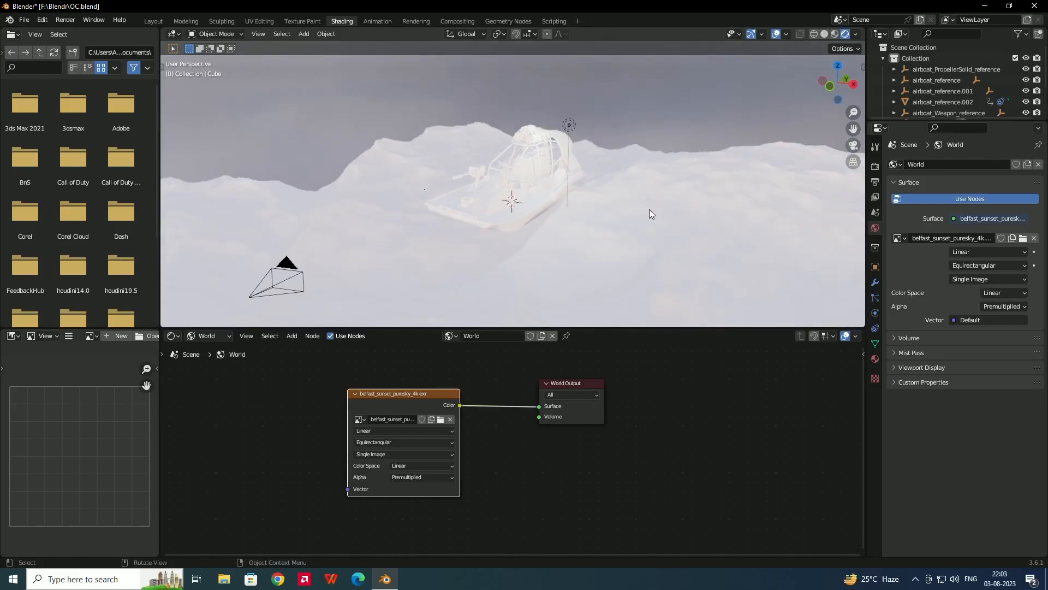
# Return to the ocean's object material nodes and set the Principled BSDF Transmission to 1.000.
pyautogui.click(222, 338)
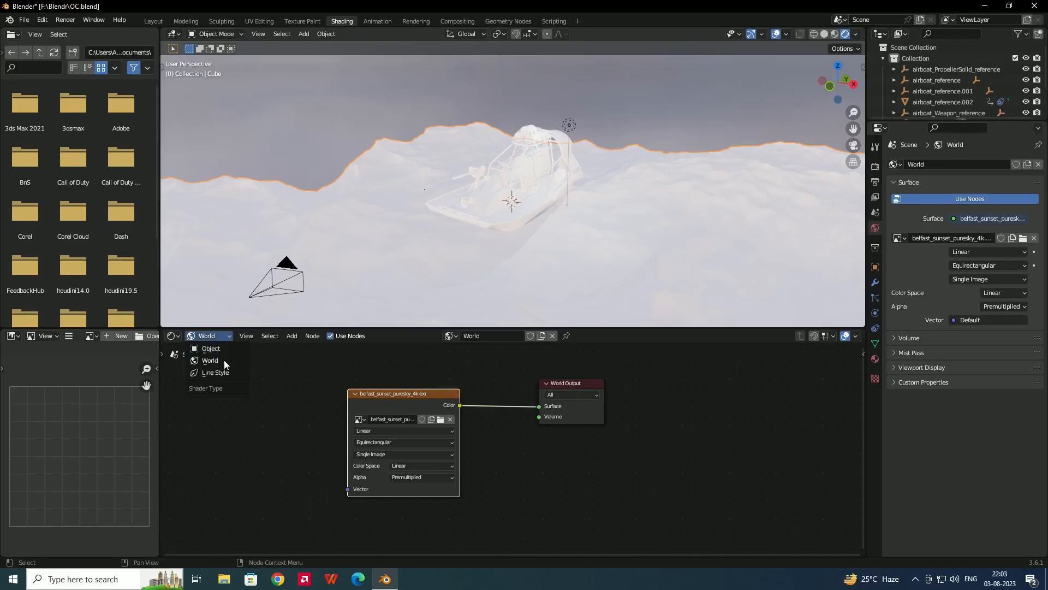
pyautogui.click(222, 350)
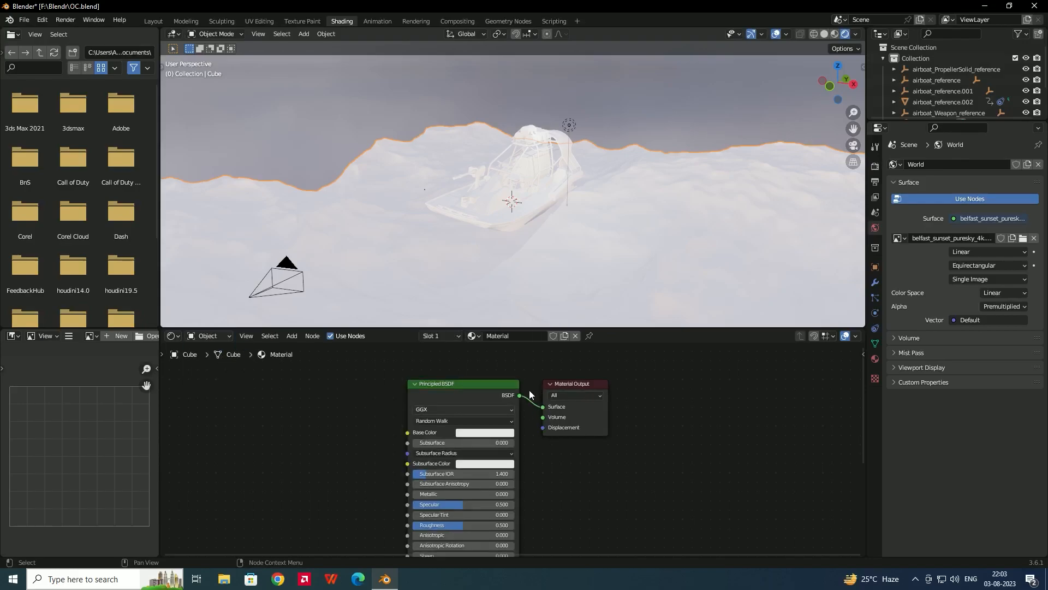
pyautogui.click(482, 384)
pyautogui.moveTo(456, 384); pyautogui.dragTo(439, 368)
pyautogui.moveTo(680, 513); pyautogui.dragTo(699, 432, button='middle')
pyautogui.moveTo(431, 512); pyautogui.dragTo(517, 512)
pyautogui.moveTo(607, 241); pyautogui.dragTo(565, 250, button='middle')
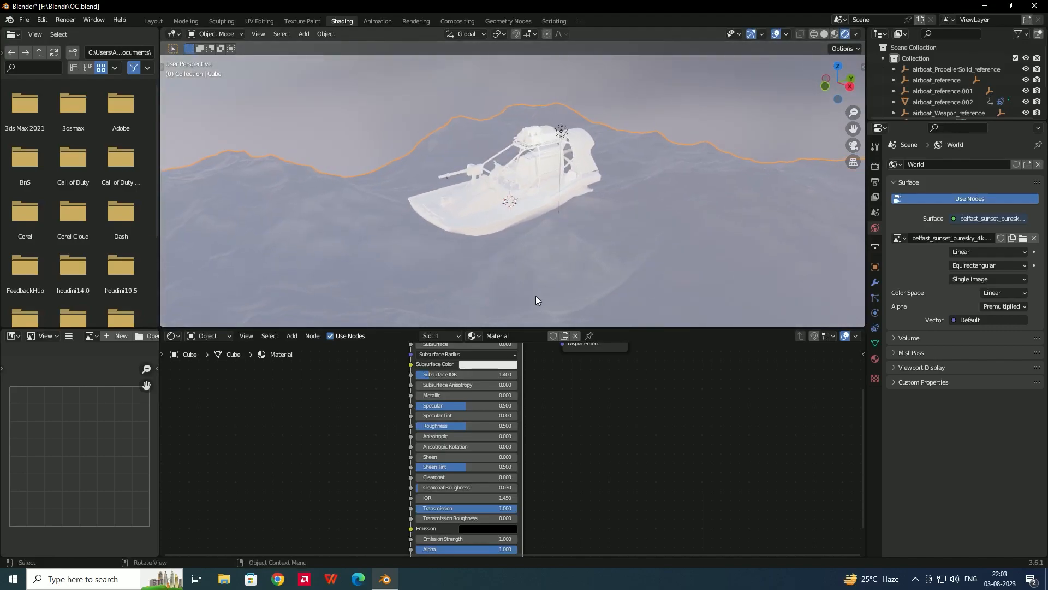
# Set the ocean material's IOR to 1.35 and its Roughness to 0.
pyautogui.click(483, 498)
pyautogui.write('1.35')
pyautogui.press('Return')
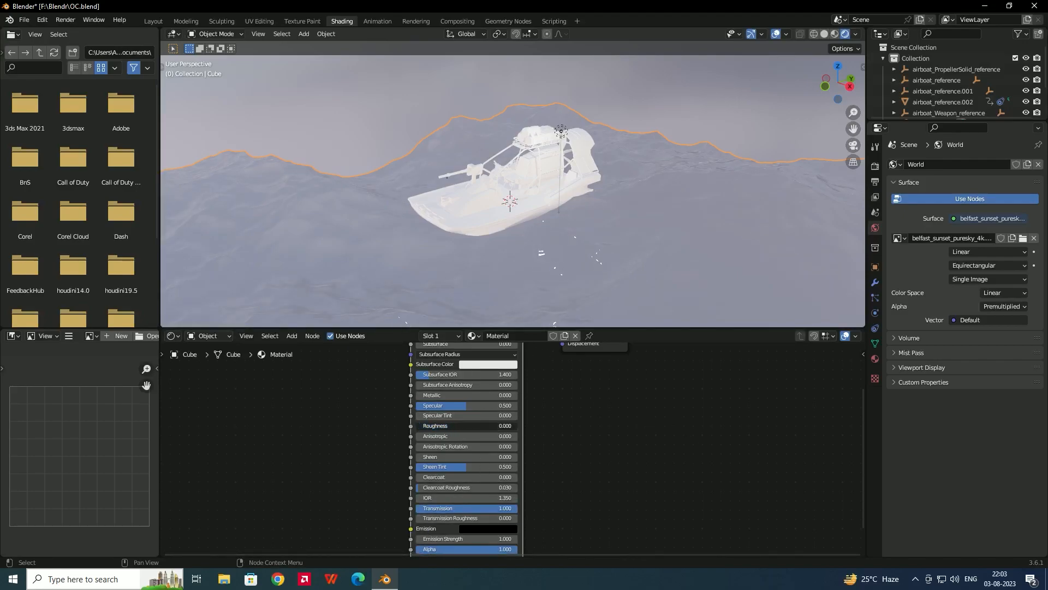
pyautogui.press('BackSpace')
pyautogui.moveTo(604, 262); pyautogui.dragTo(621, 244, button='middle')
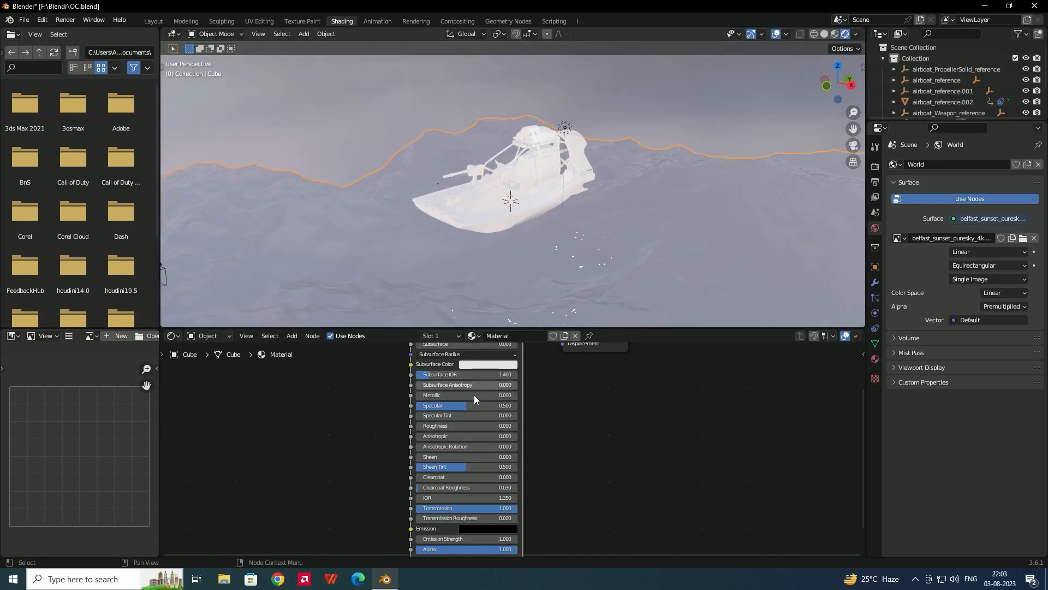
# Change the ocean material's Base Color to a dark blue with hue 0.597, saturation 0.778 and value 0.128.
pyautogui.scroll(3, 450, 375)
pyautogui.moveTo(562, 414); pyautogui.dragTo(611, 461, button='middle')
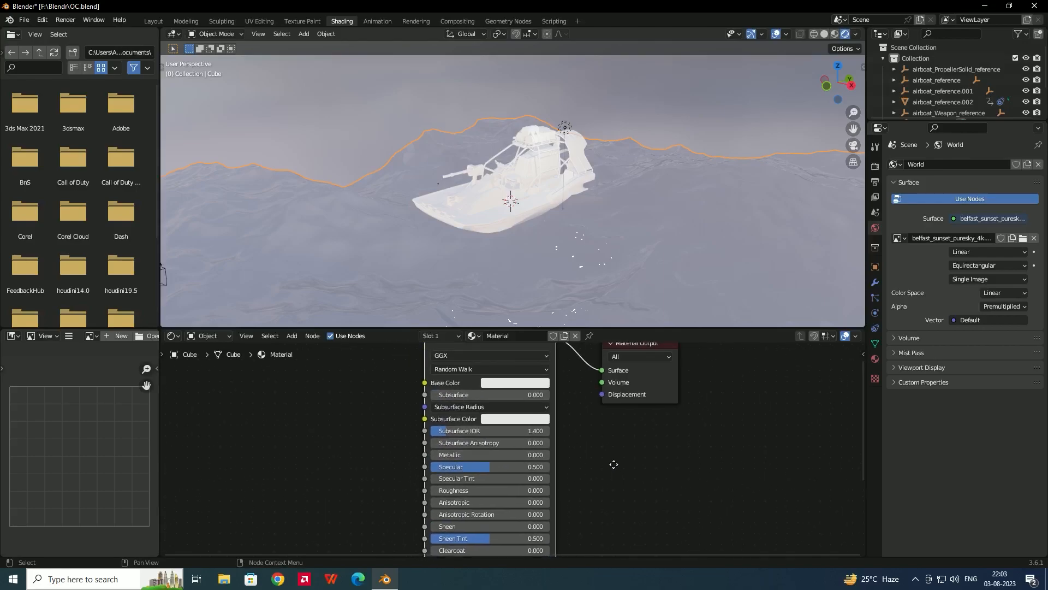
pyautogui.click(498, 382)
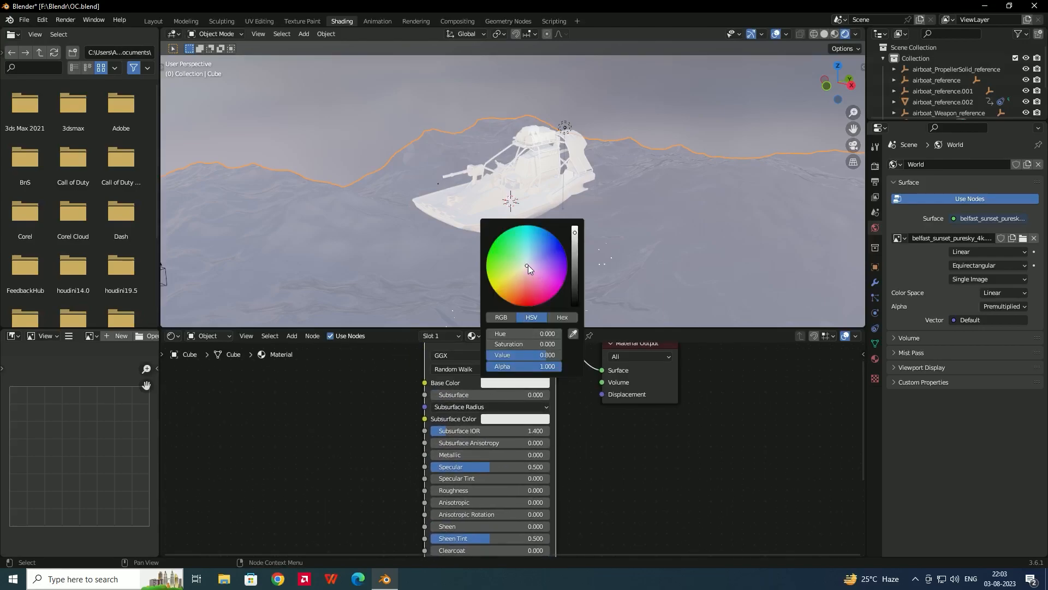
pyautogui.moveTo(578, 244); pyautogui.dragTo(538, 246)
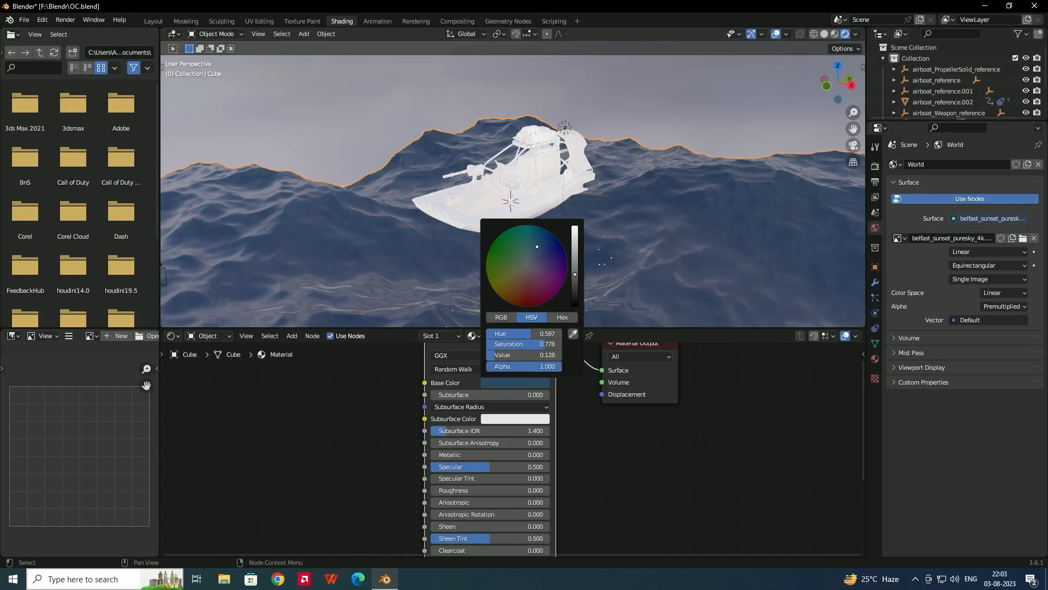
pyautogui.moveTo(626, 231); pyautogui.dragTo(658, 225, button='middle')
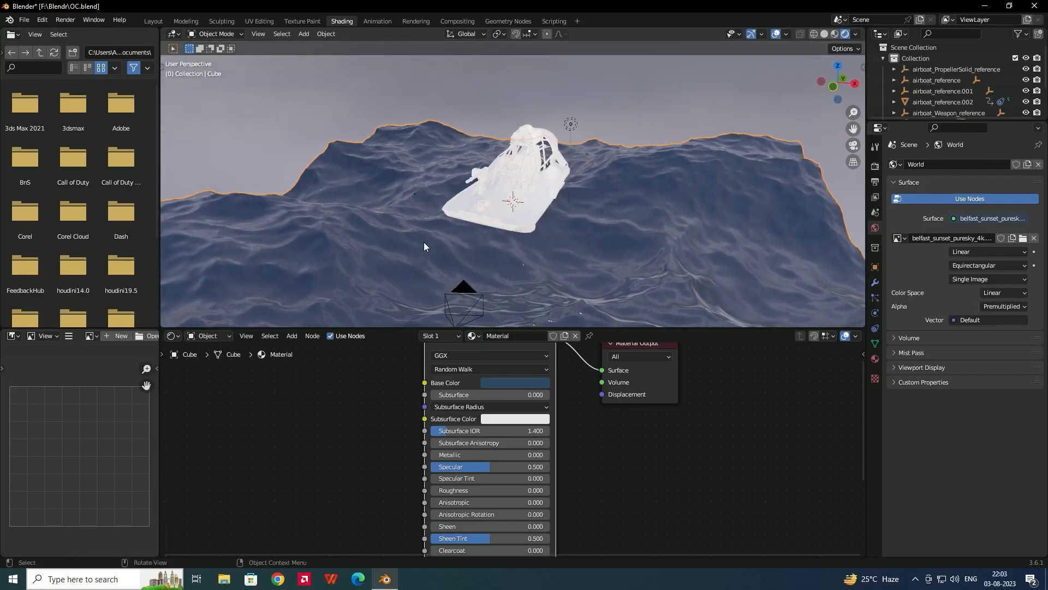
pyautogui.moveTo(578, 250); pyautogui.dragTo(576, 242, button='middle')
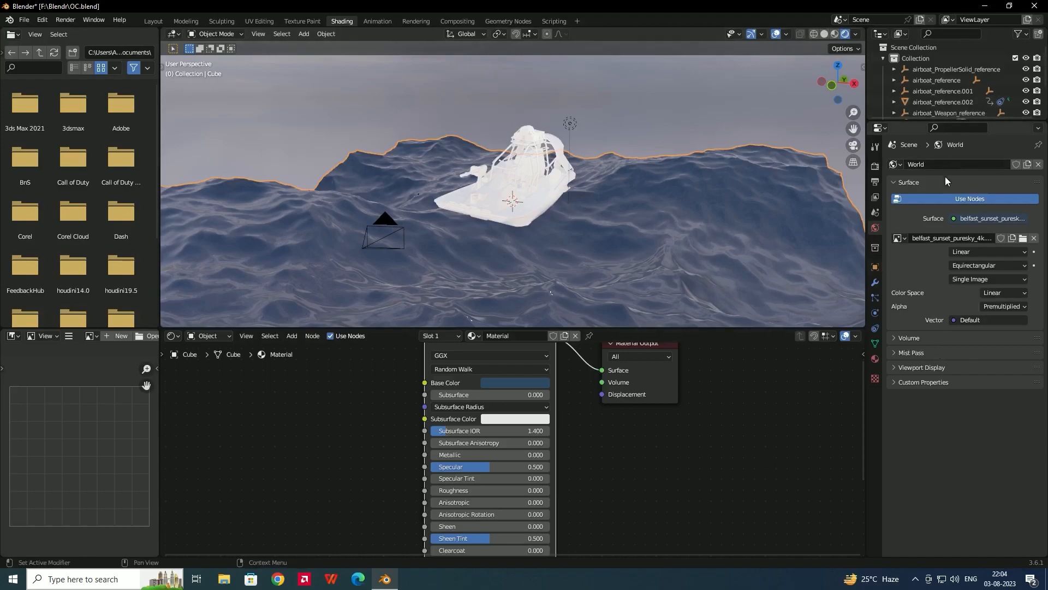
# Set the ocean modifier's viewport resolution to 25.
pyautogui.click(876, 285)
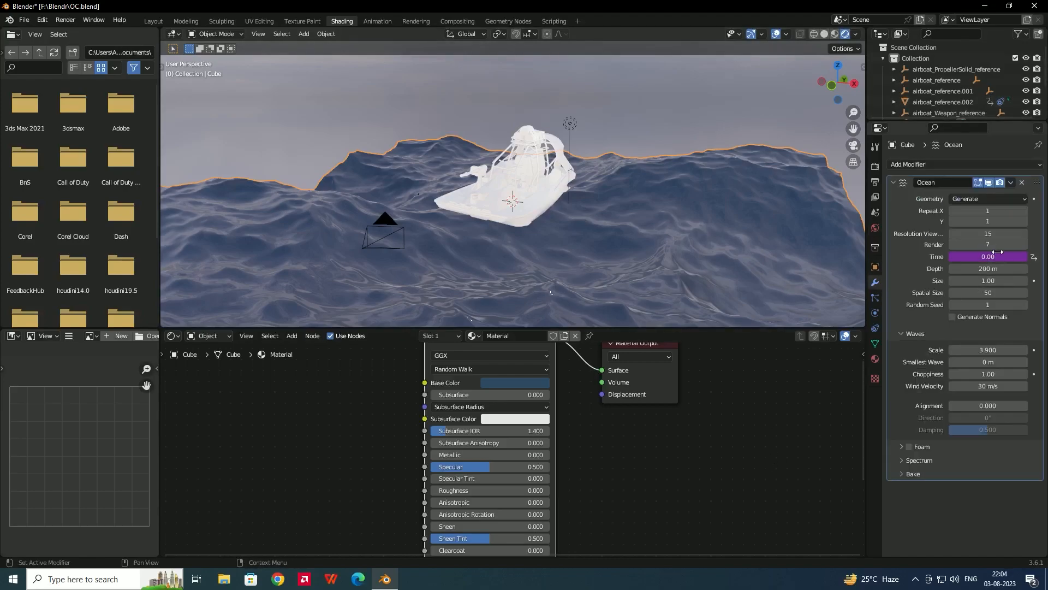
pyautogui.click(993, 233)
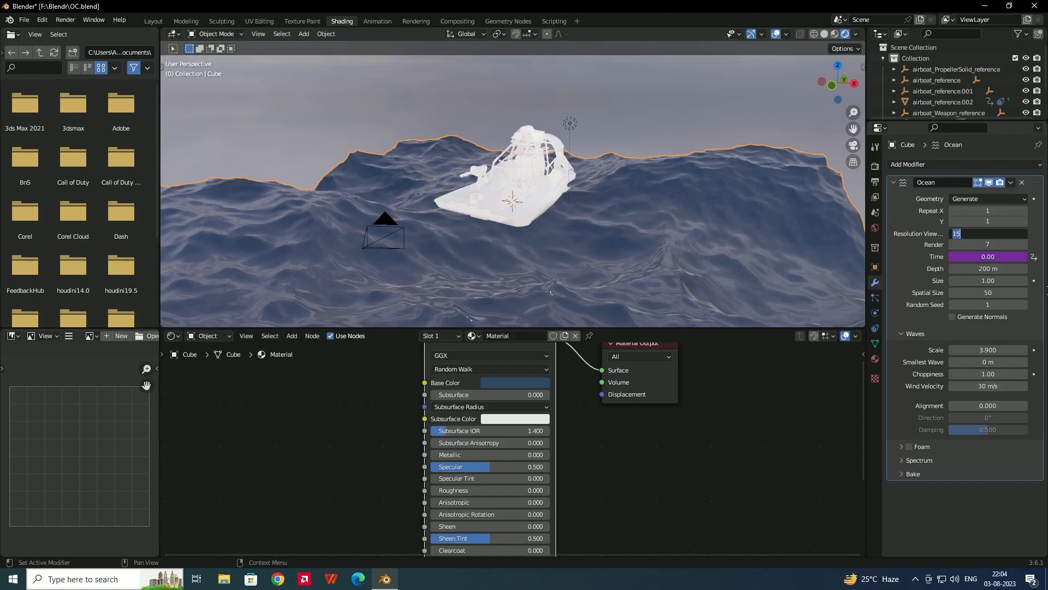
pyautogui.write('25')
pyautogui.press('Return')
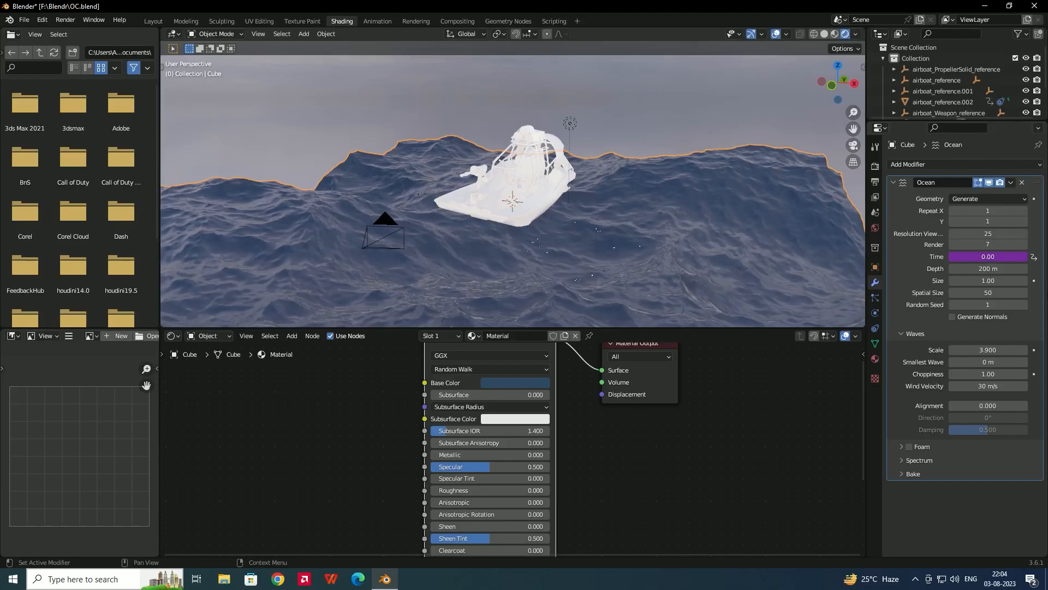
pyautogui.moveTo(647, 277); pyautogui.dragTo(594, 267, button='middle')
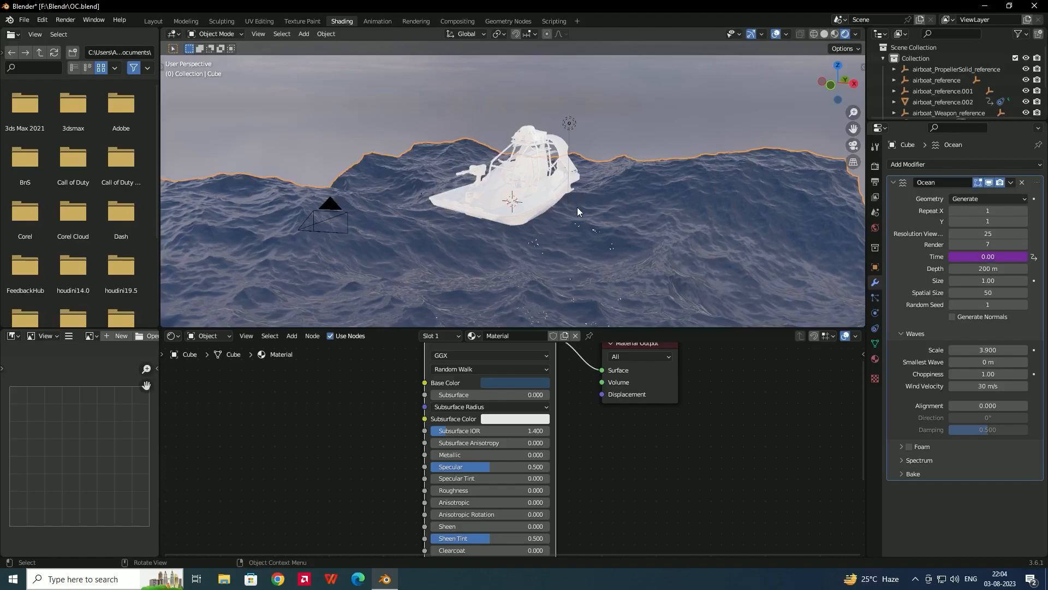
# Add an Image Texture node to the airboat's material and connect its Color output to the Principled BSDF Base Color.
pyautogui.click(532, 176)
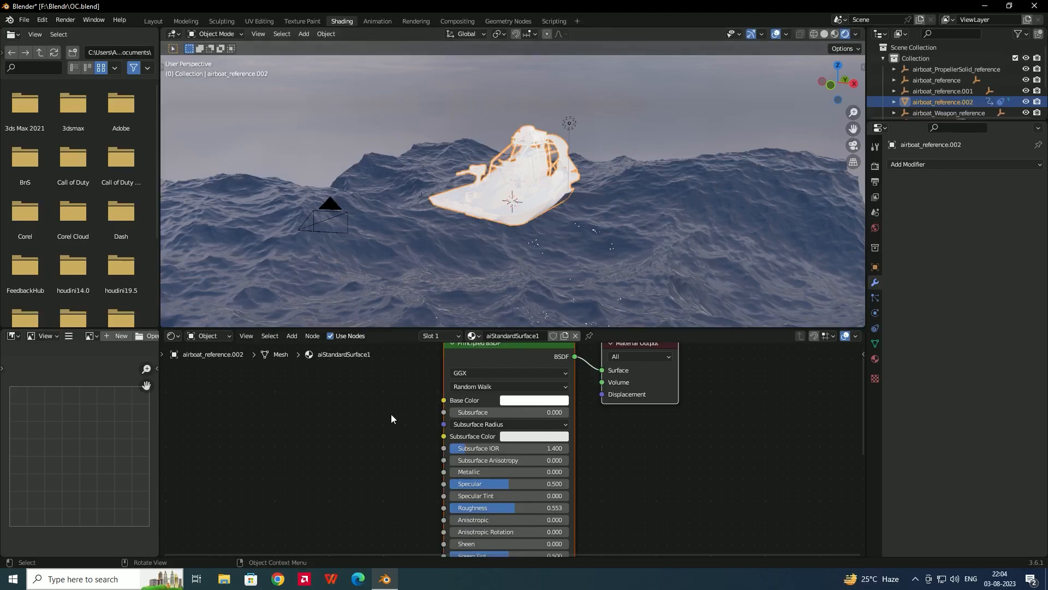
pyautogui.scroll(-1, 395, 412)
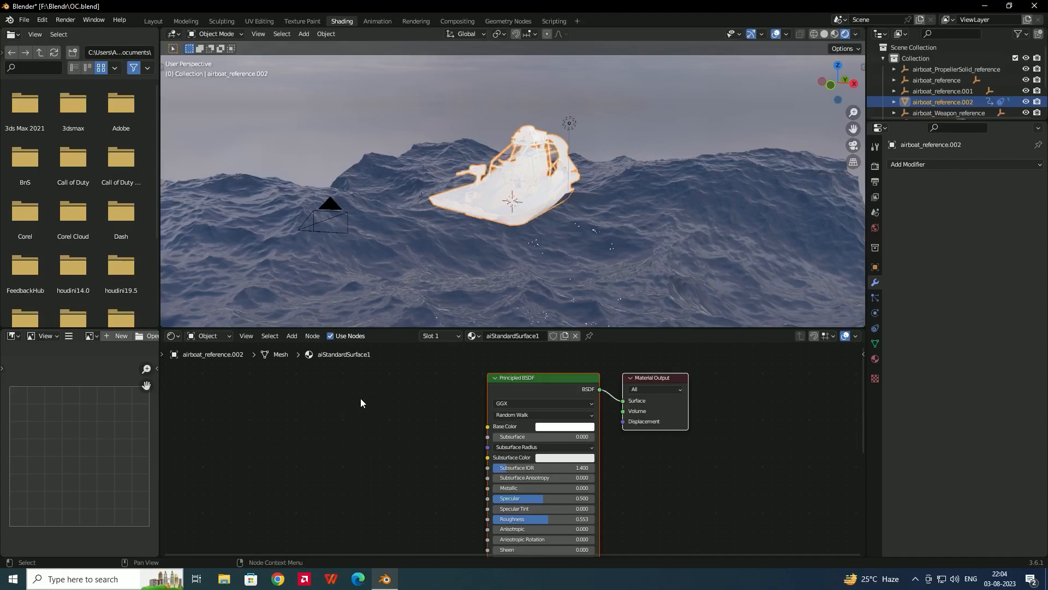
pyautogui.click(337, 405)
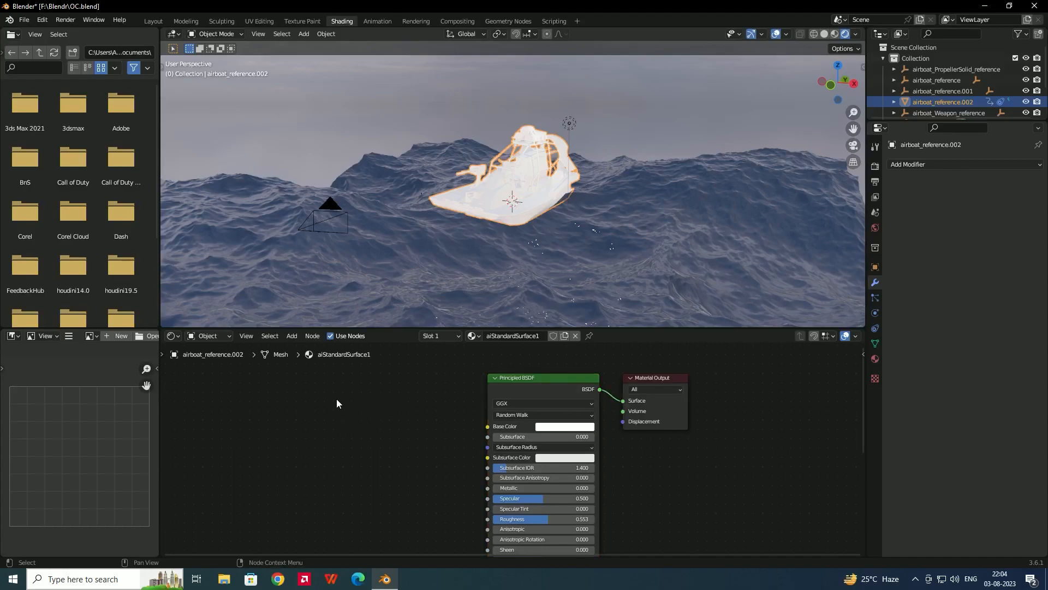
pyautogui.hotkey('shift', 'a')
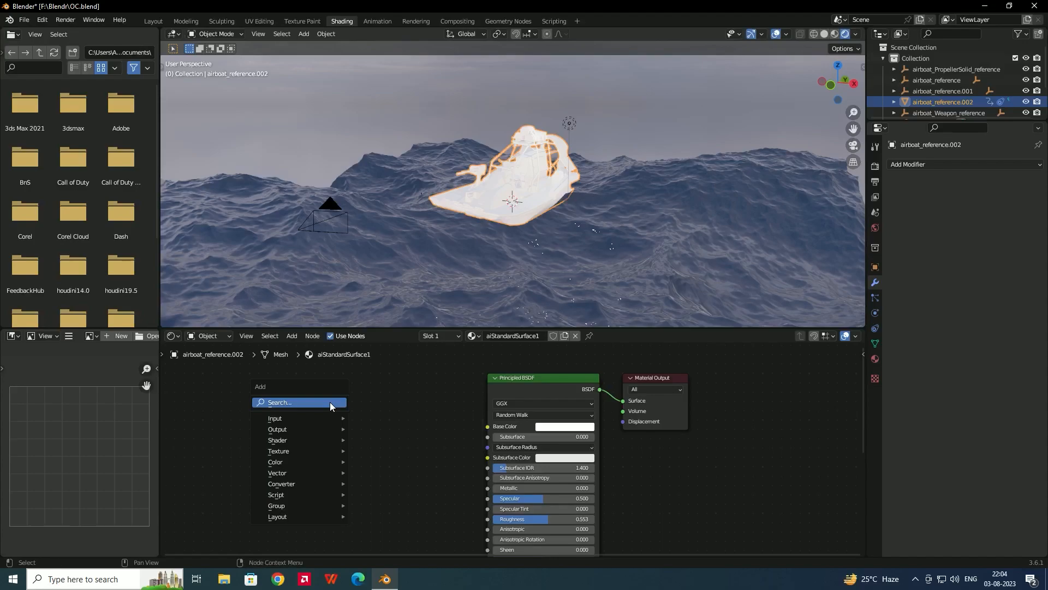
pyautogui.click(330, 402)
pyautogui.write('ima')
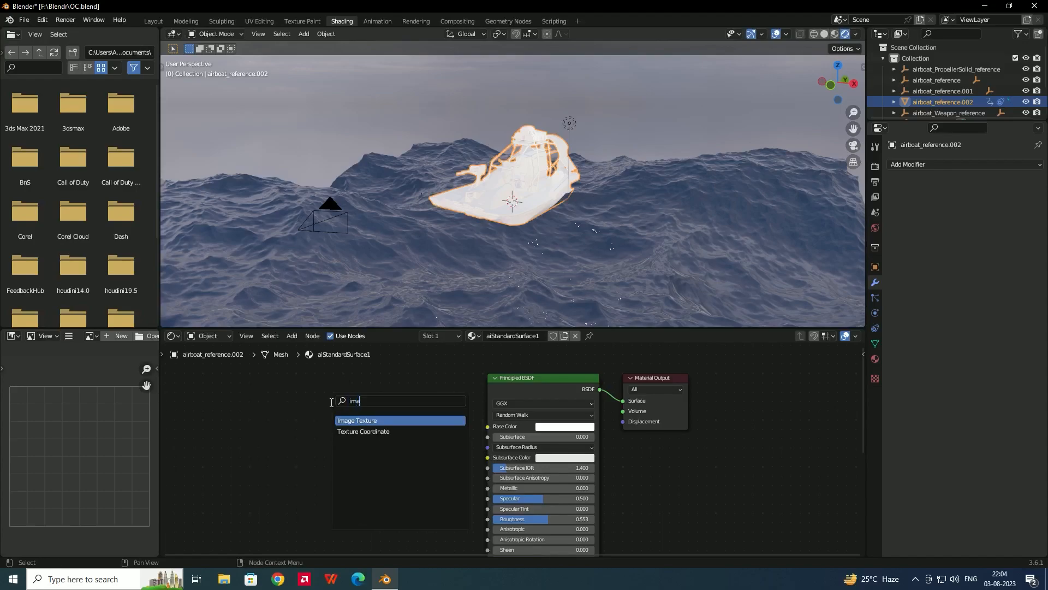
pyautogui.write('g')
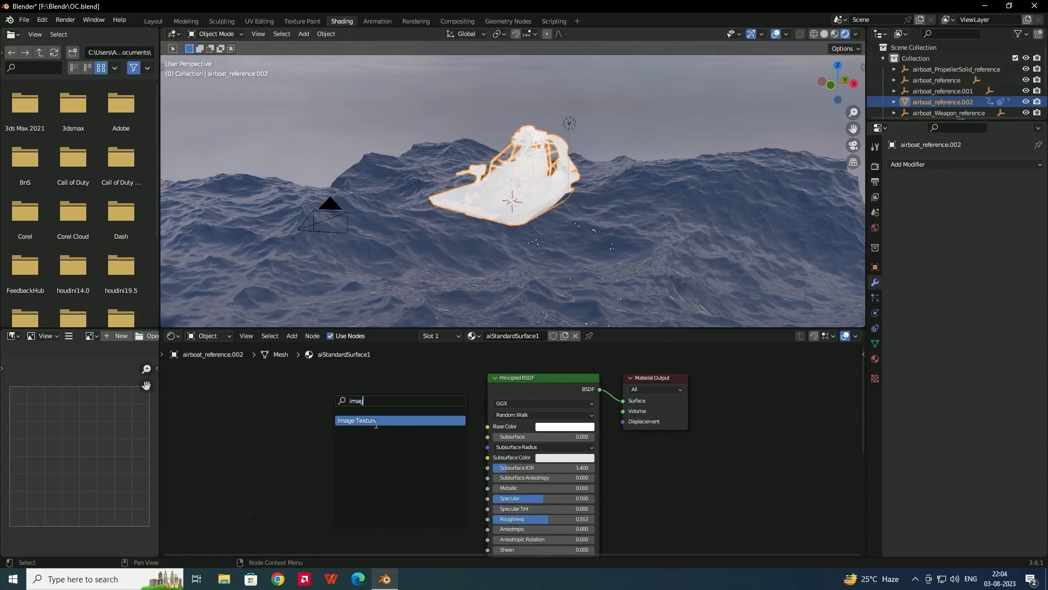
pyautogui.click(376, 421)
pyautogui.click(303, 457)
pyautogui.moveTo(385, 419); pyautogui.dragTo(407, 417)
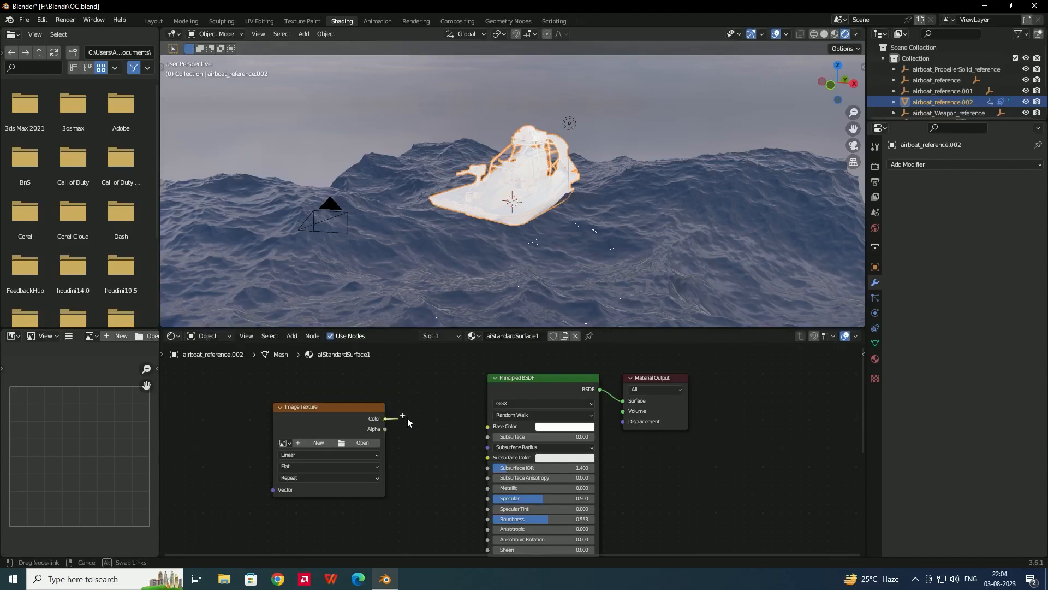
pyautogui.moveTo(498, 430); pyautogui.dragTo(498, 430)
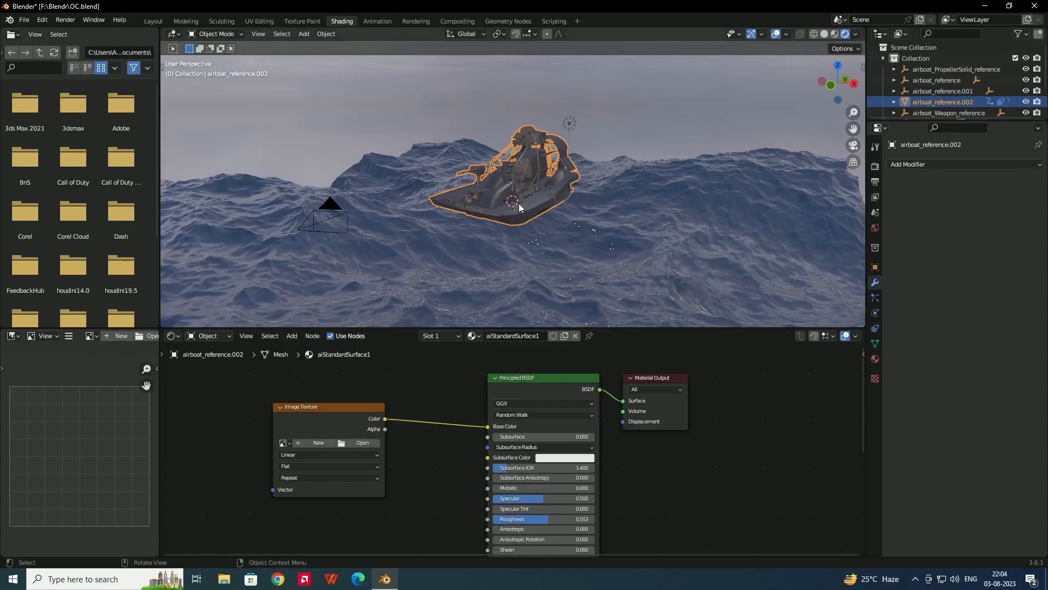
# Load airboat_1.jpg from the airboat-rtbr textures folder into the Image Texture node and inspect the textured boat up close.
pyautogui.click(368, 444)
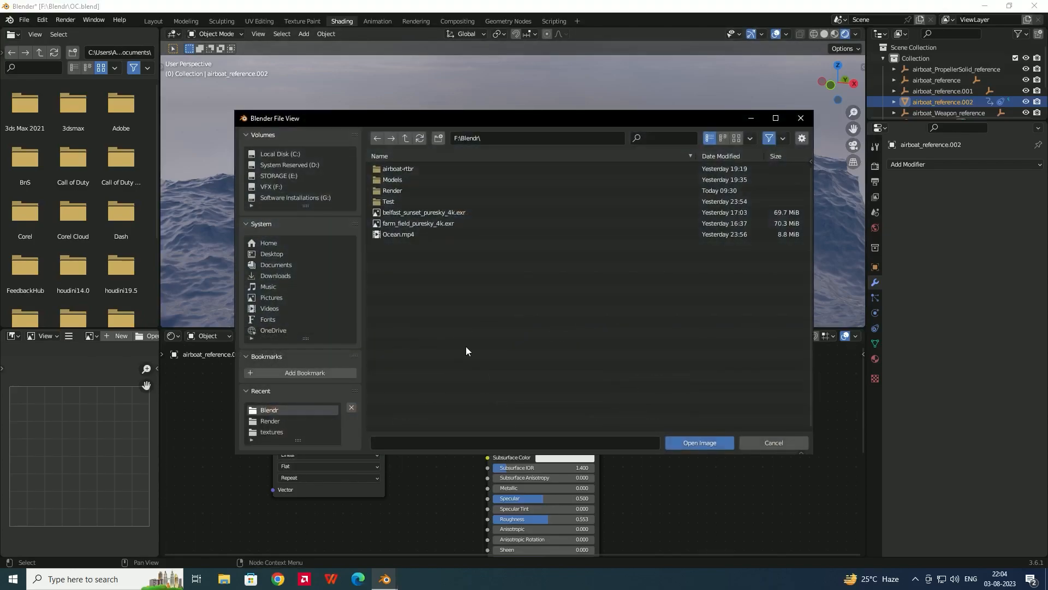
pyautogui.doubleClick(418, 170)
pyautogui.doubleClick(397, 180)
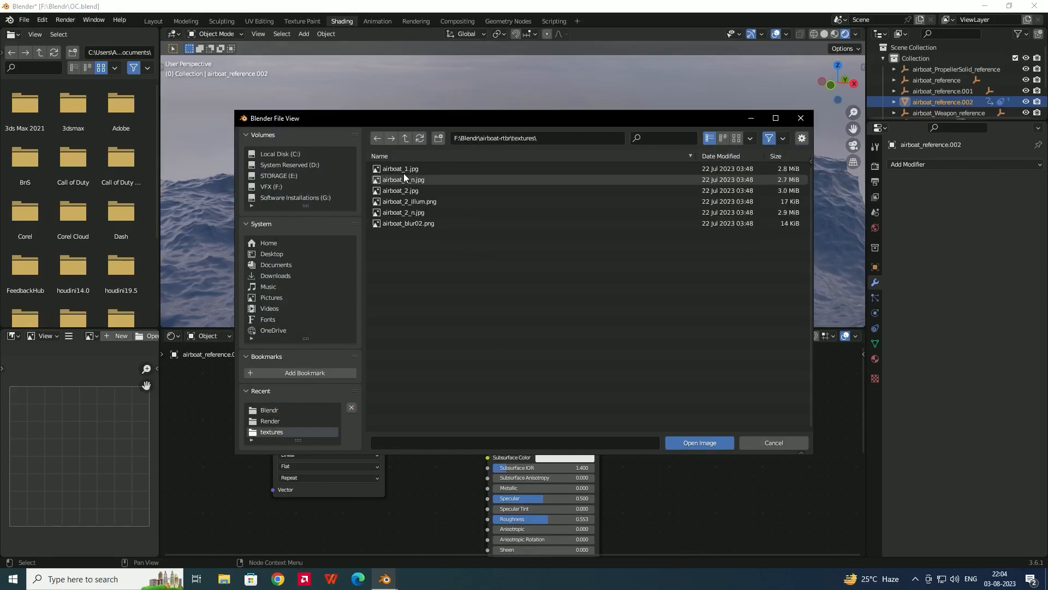
pyautogui.click(411, 169)
pyautogui.click(683, 443)
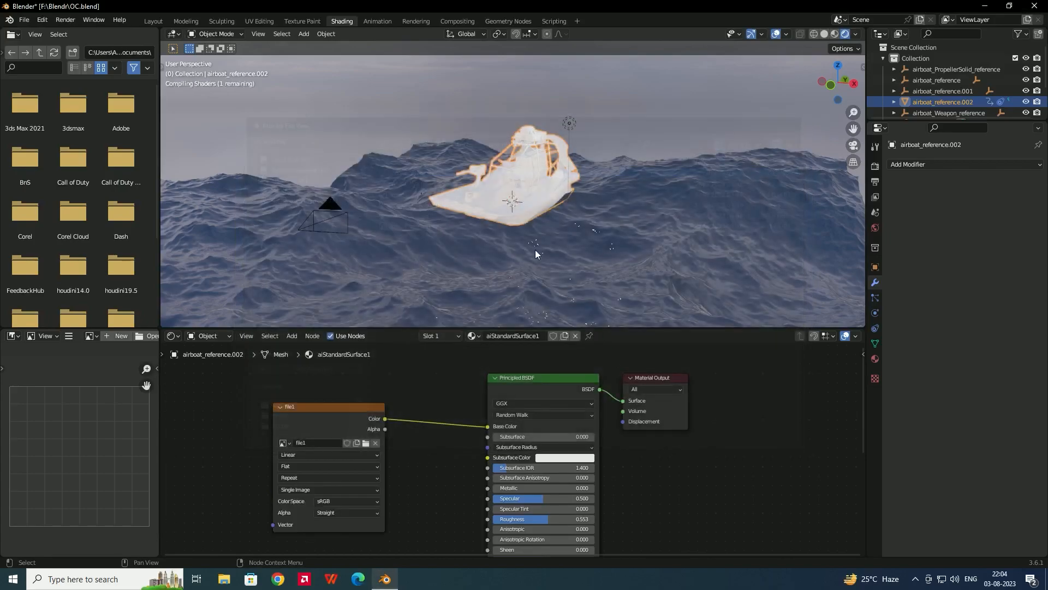
pyautogui.scroll(5, 517, 208)
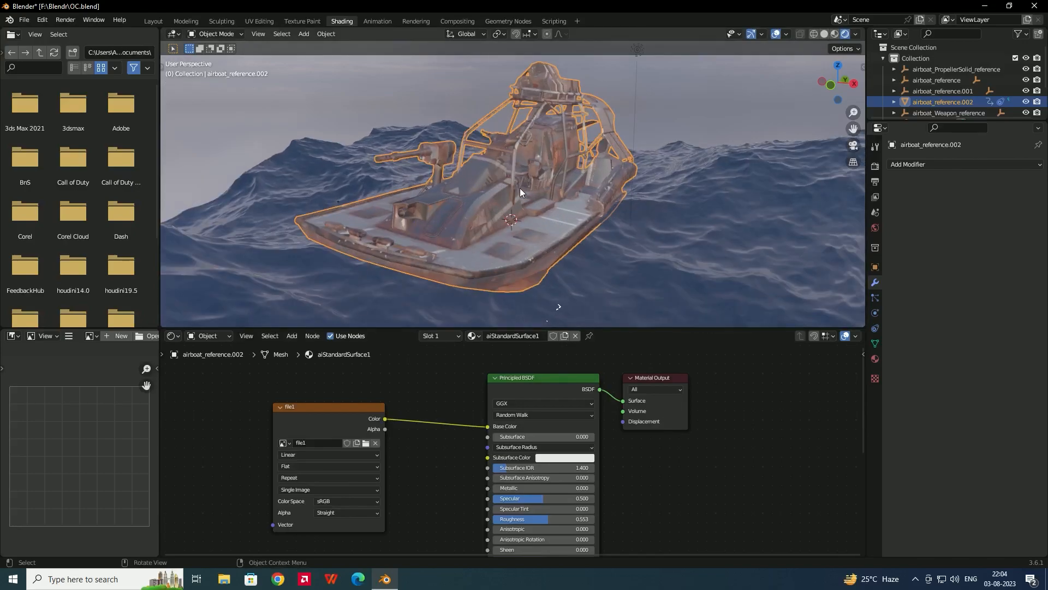
pyautogui.moveTo(568, 252); pyautogui.dragTo(516, 317, button='middle')
pyautogui.scroll(2, 529, 274)
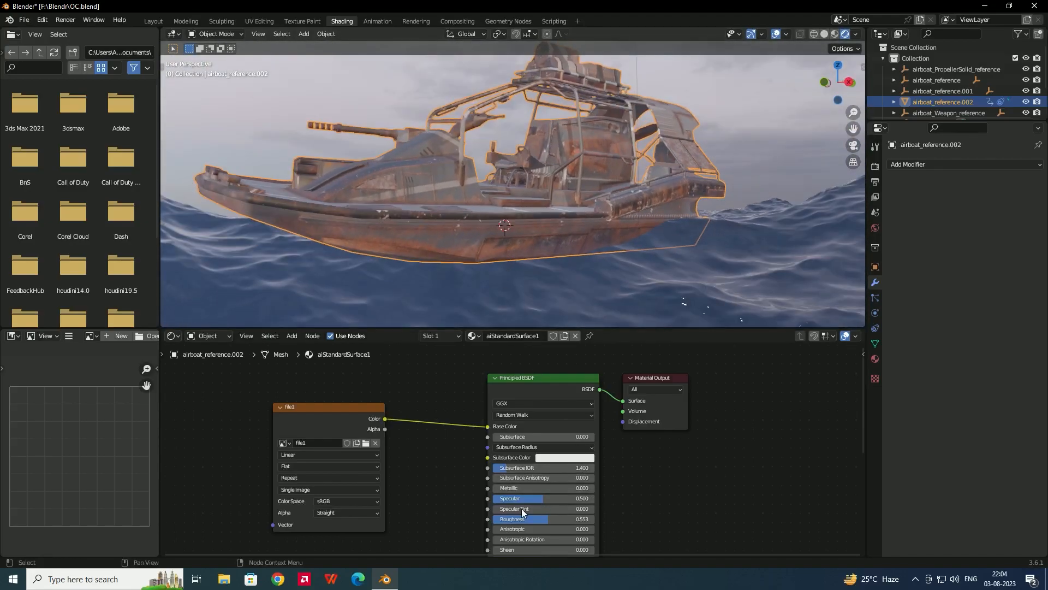
# Set the airboat material's Specular to 0.114, Roughness to 0.839 and Metallic to 0.536.
pyautogui.moveTo(535, 502); pyautogui.dragTo(578, 519)
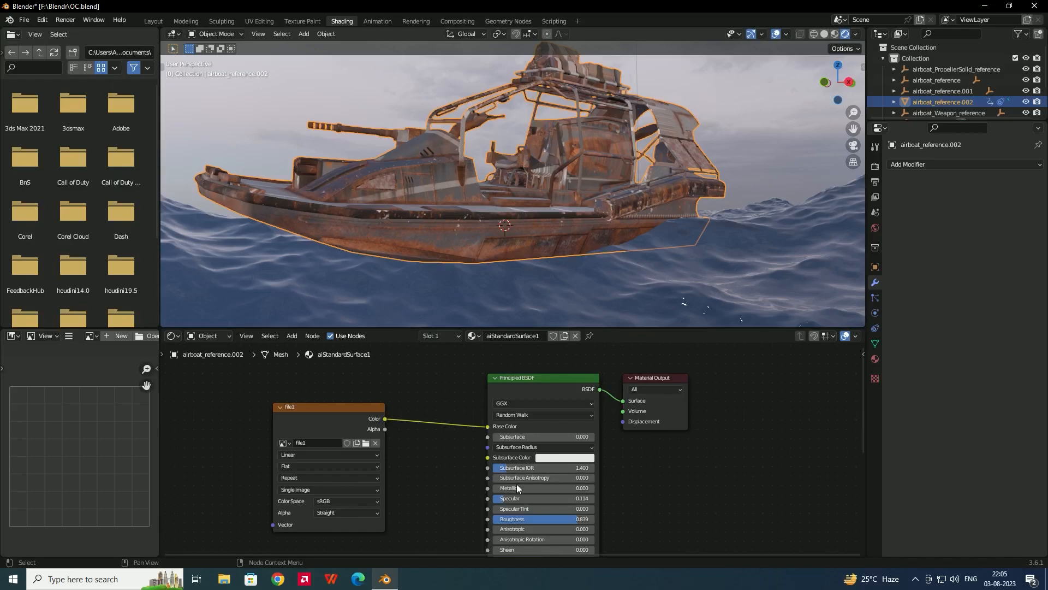
pyautogui.moveTo(497, 487); pyautogui.dragTo(546, 488)
pyautogui.moveTo(494, 283); pyautogui.dragTo(540, 240, button='middle')
pyautogui.moveTo(619, 490); pyautogui.dragTo(627, 458, button='middle')
pyautogui.moveTo(569, 310); pyautogui.dragTo(577, 218, button='middle')
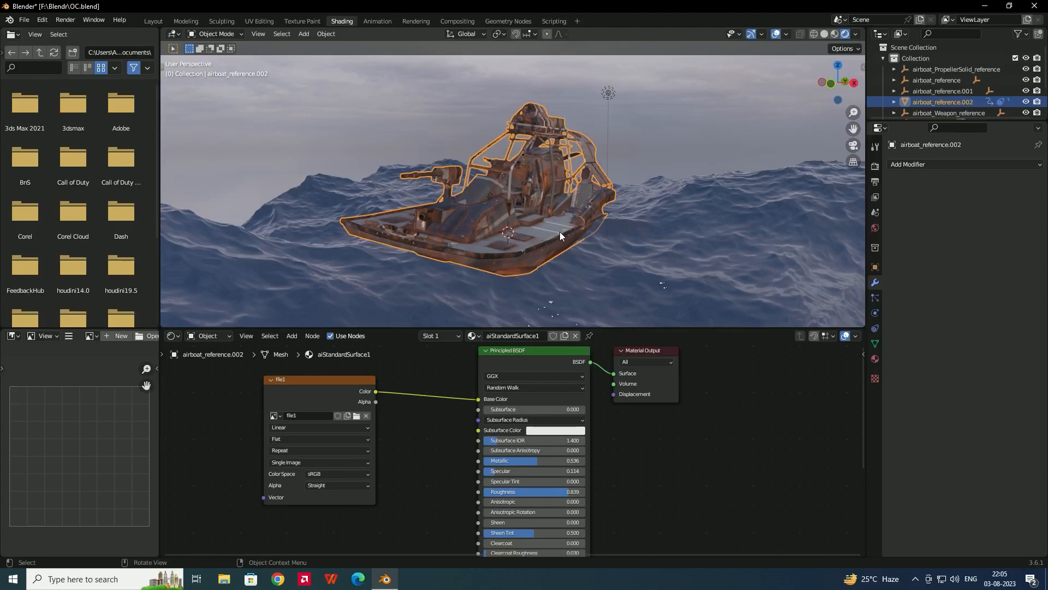
# View the scene through the camera and review the output format settings and the Eevee render settings.
pyautogui.click(850, 146)
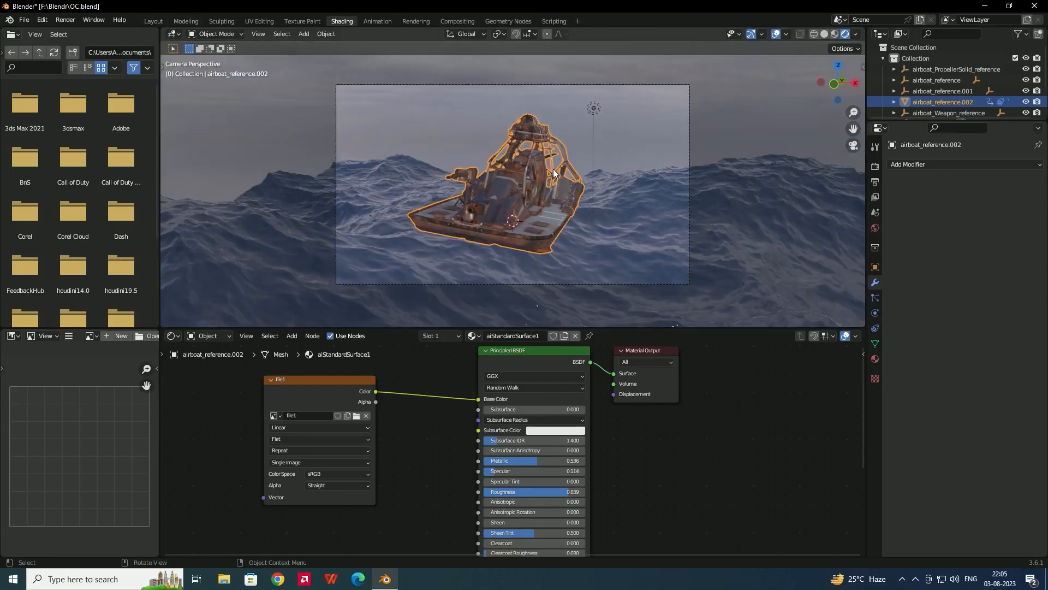
pyautogui.click(65, 20)
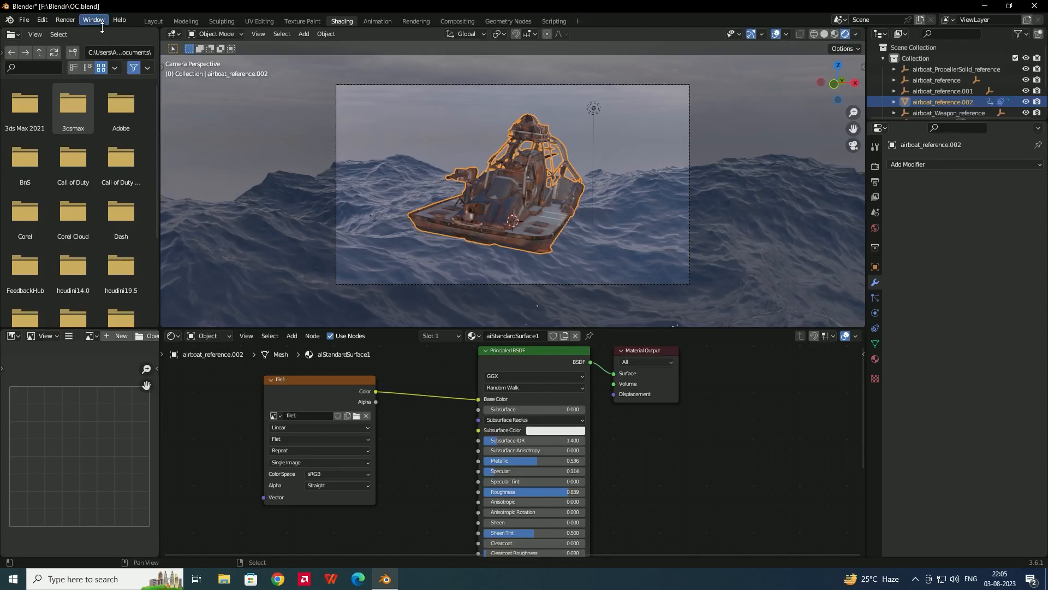
pyautogui.click(877, 180)
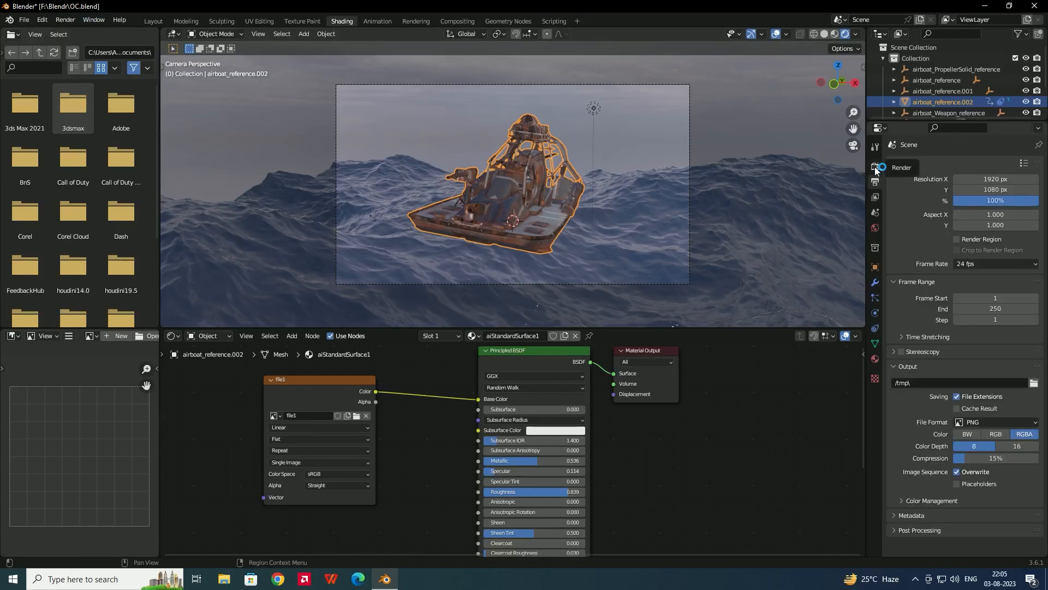
pyautogui.click(875, 166)
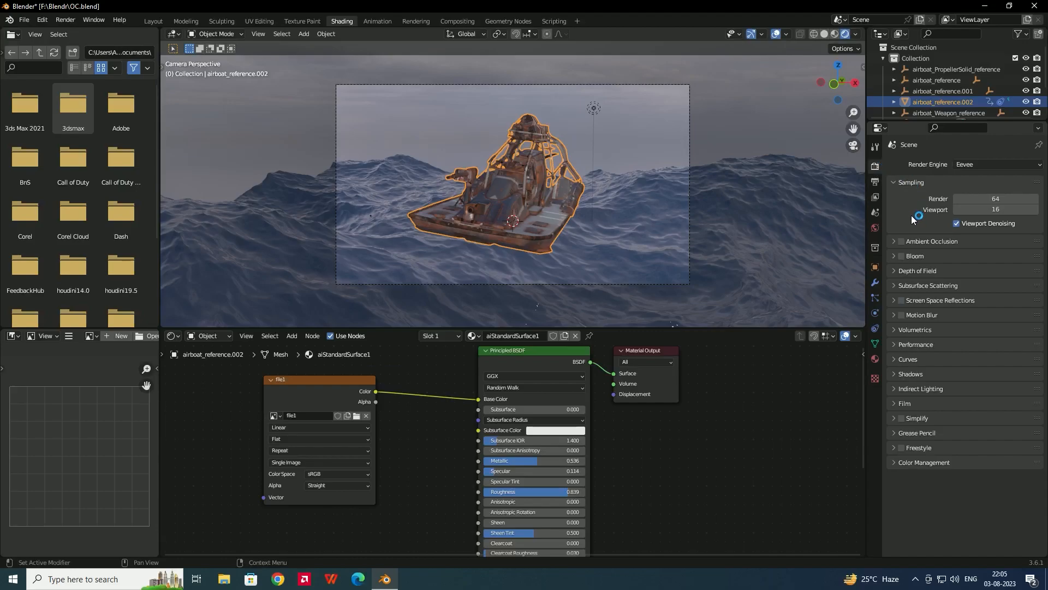
pyautogui.click(894, 181)
pyautogui.click(898, 183)
pyautogui.click(894, 242)
pyautogui.click(894, 241)
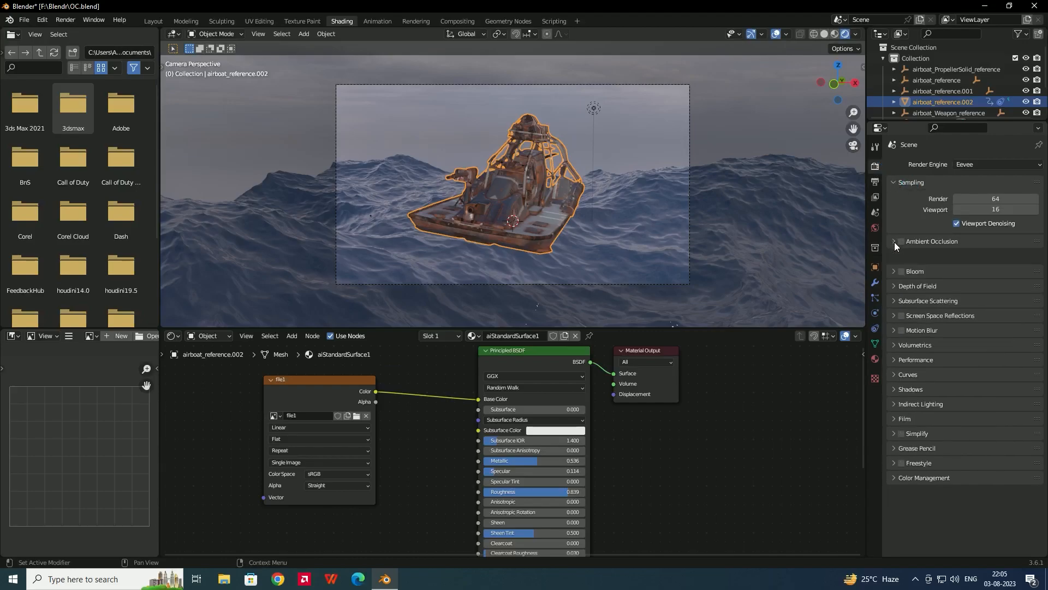
pyautogui.click(876, 182)
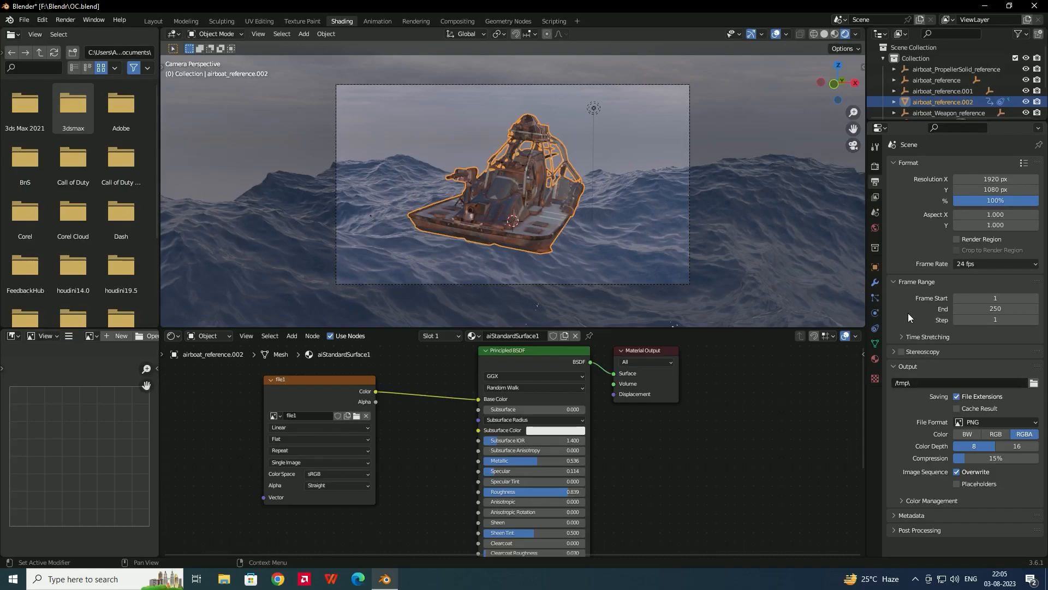
pyautogui.click(875, 166)
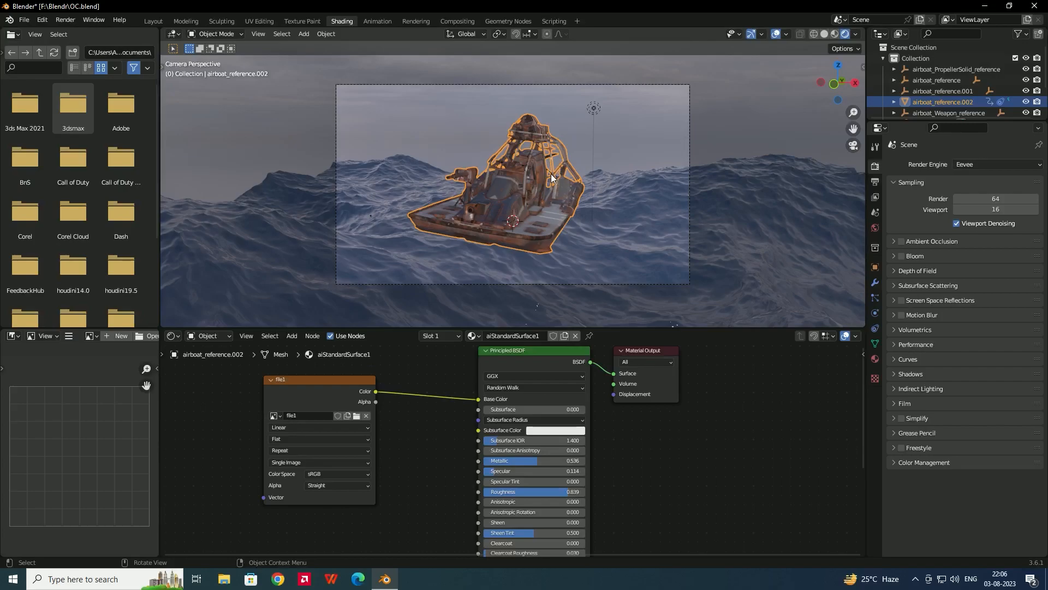
# Switch the render engine to Cycles and set its device to GPU Compute.
pyautogui.click(978, 166)
pyautogui.click(968, 201)
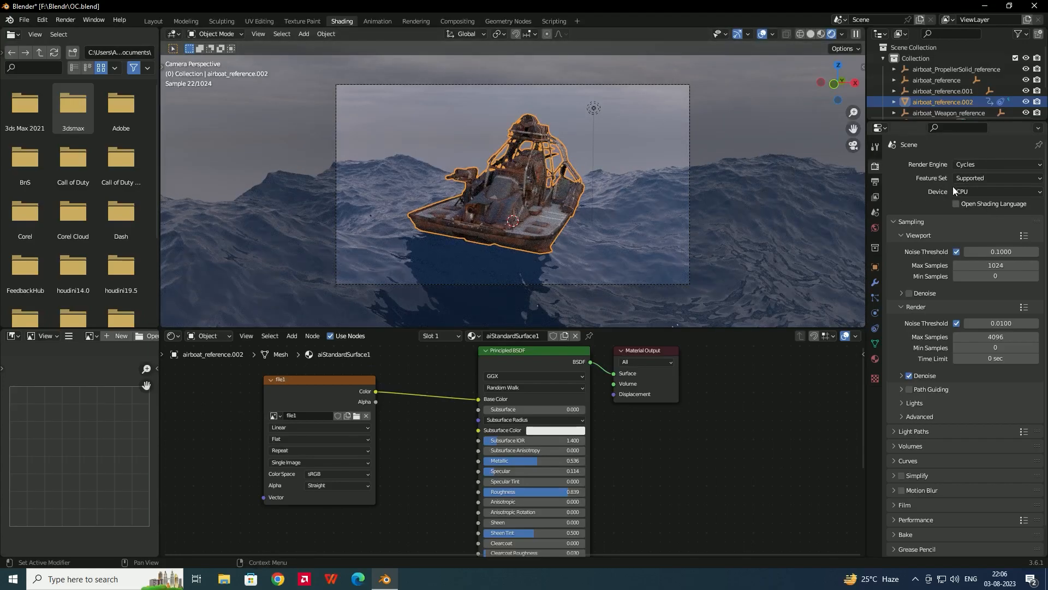
pyautogui.click(974, 192)
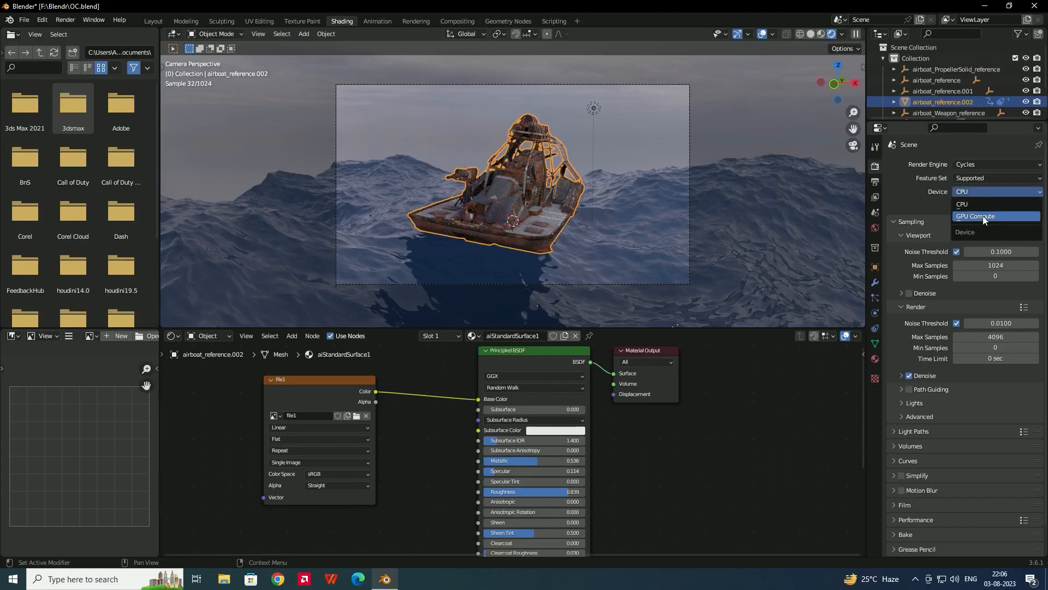
pyautogui.click(975, 215)
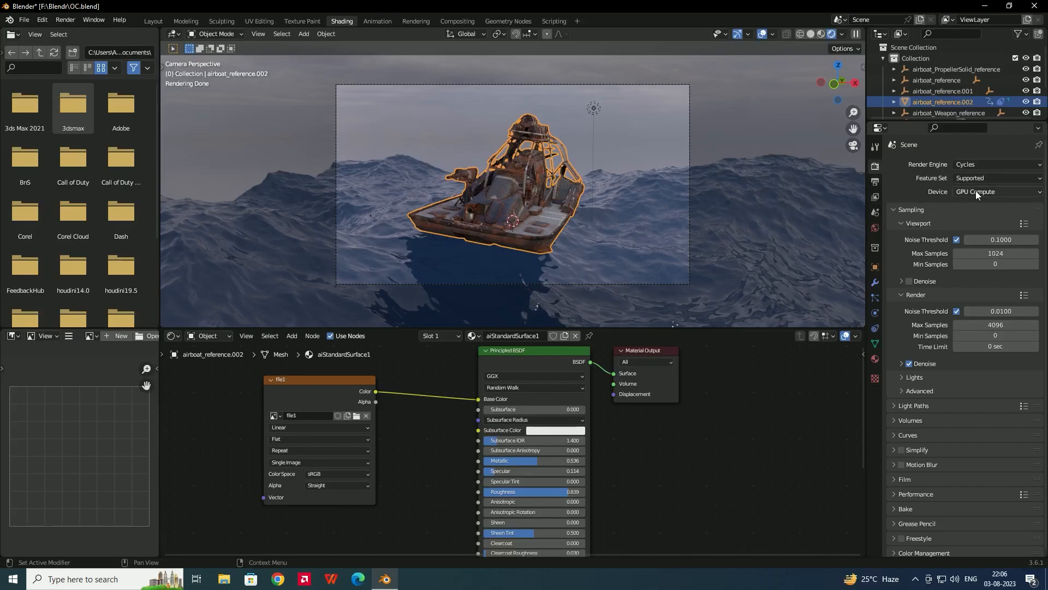
pyautogui.click(973, 191)
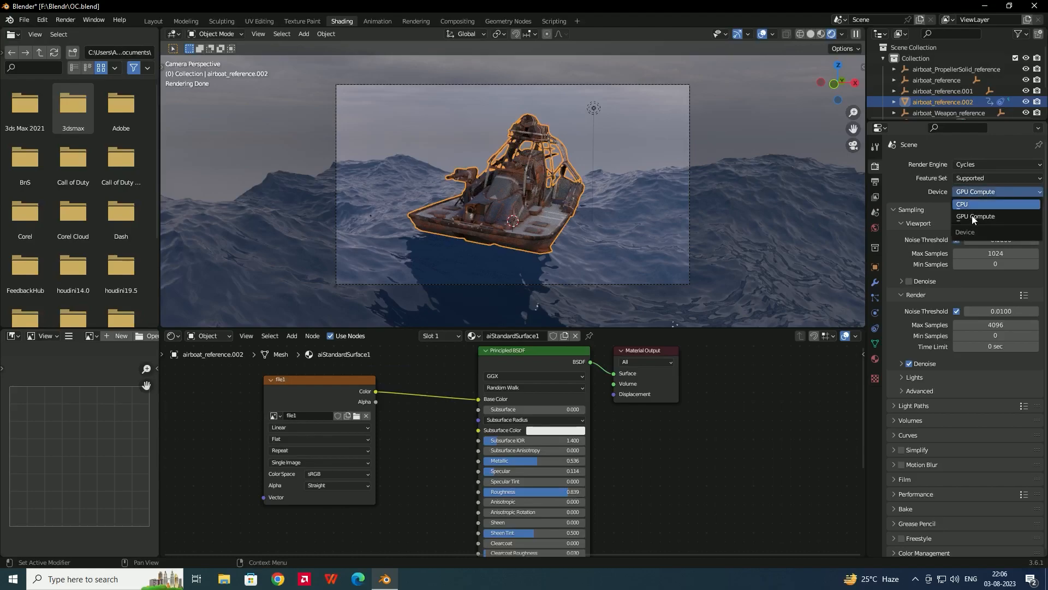
pyautogui.click(972, 216)
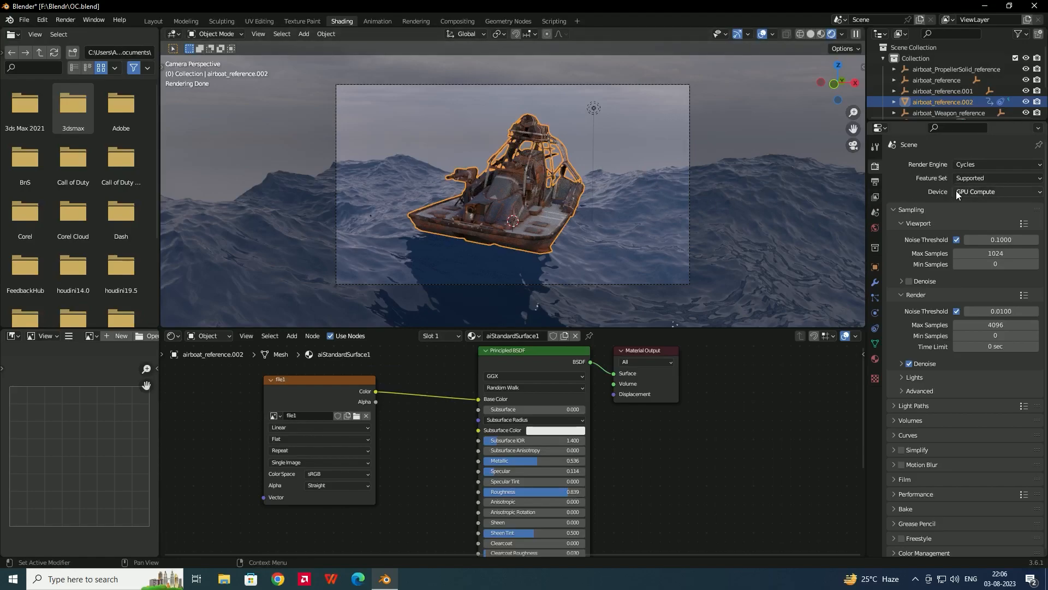
# Examine the HIP entries among the Cycles render devices in the system preferences and the scene's render device options.
pyautogui.click(52, 24)
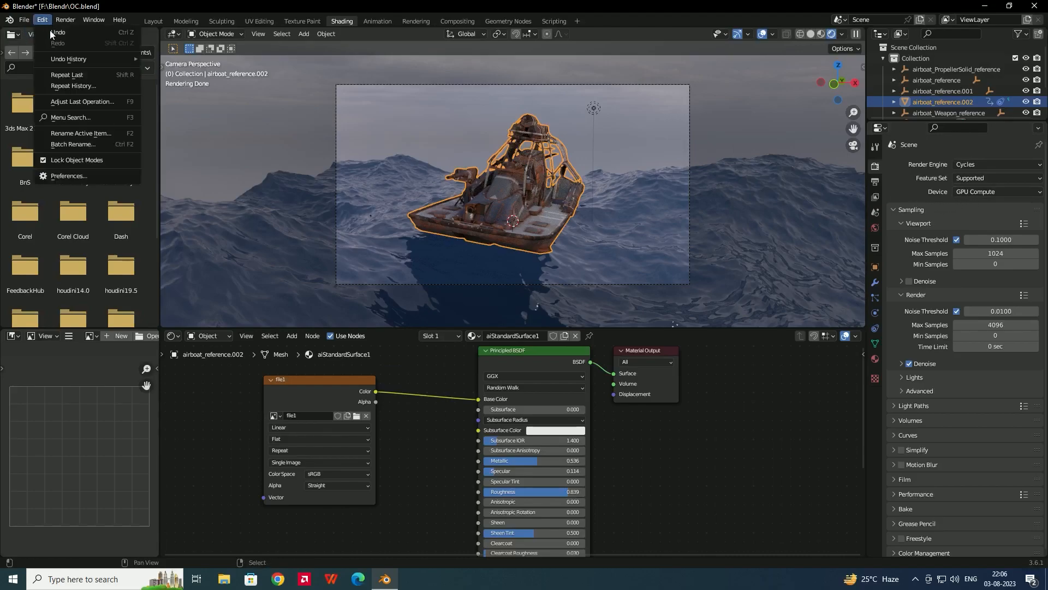
pyautogui.click(84, 173)
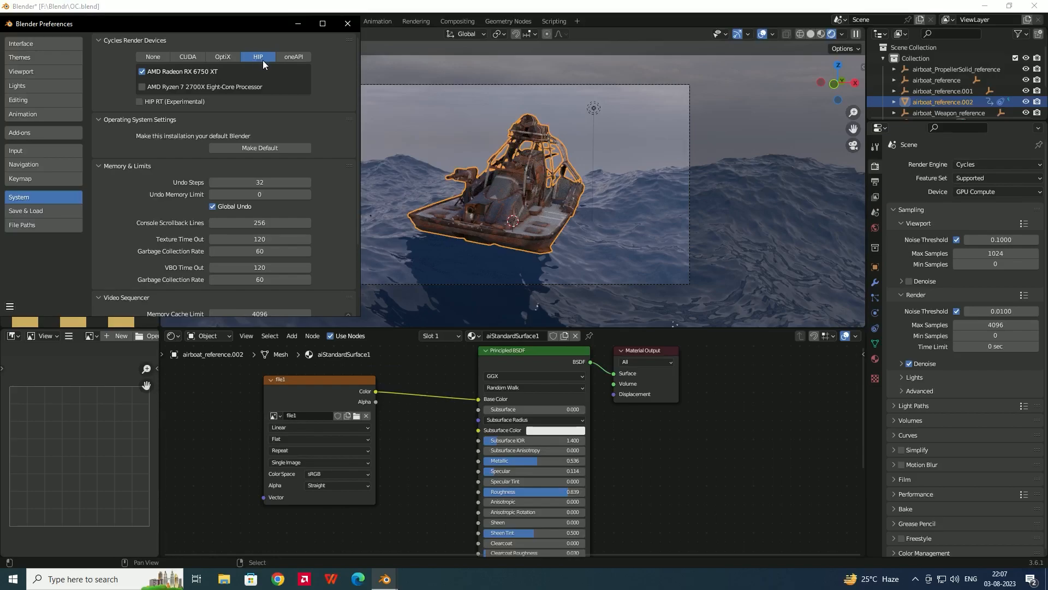
pyautogui.click(347, 23)
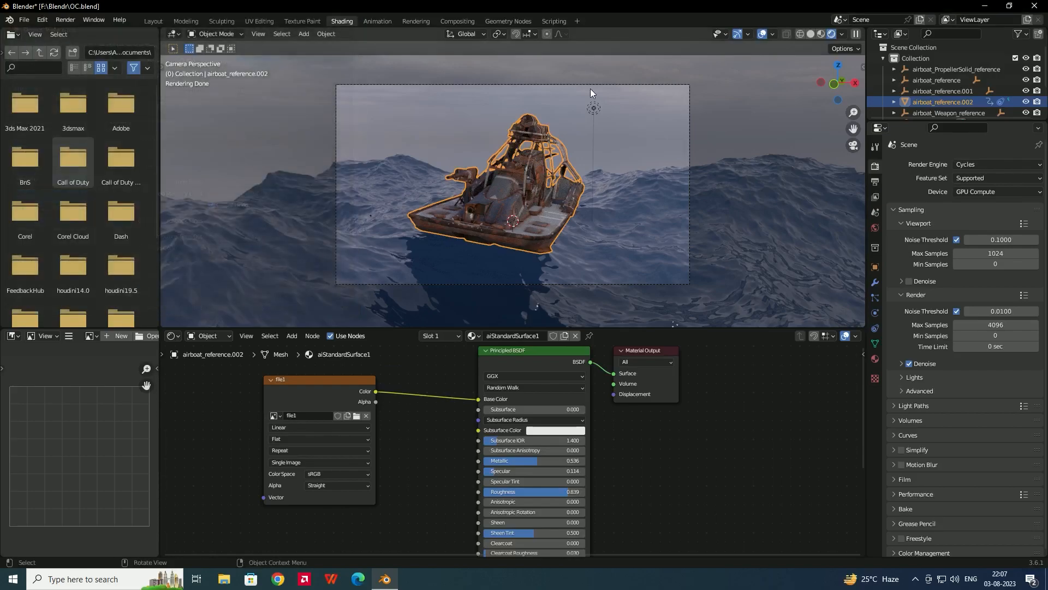
pyautogui.click(964, 192)
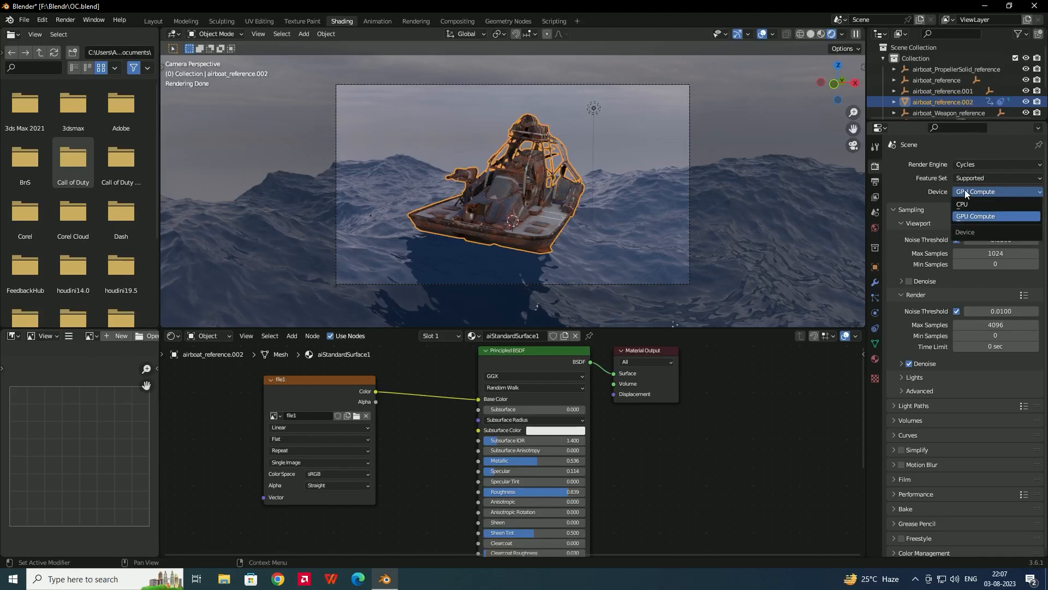
# Keep GPU Compute as the Cycles render device and enable viewport denoising.
pyautogui.click(965, 191)
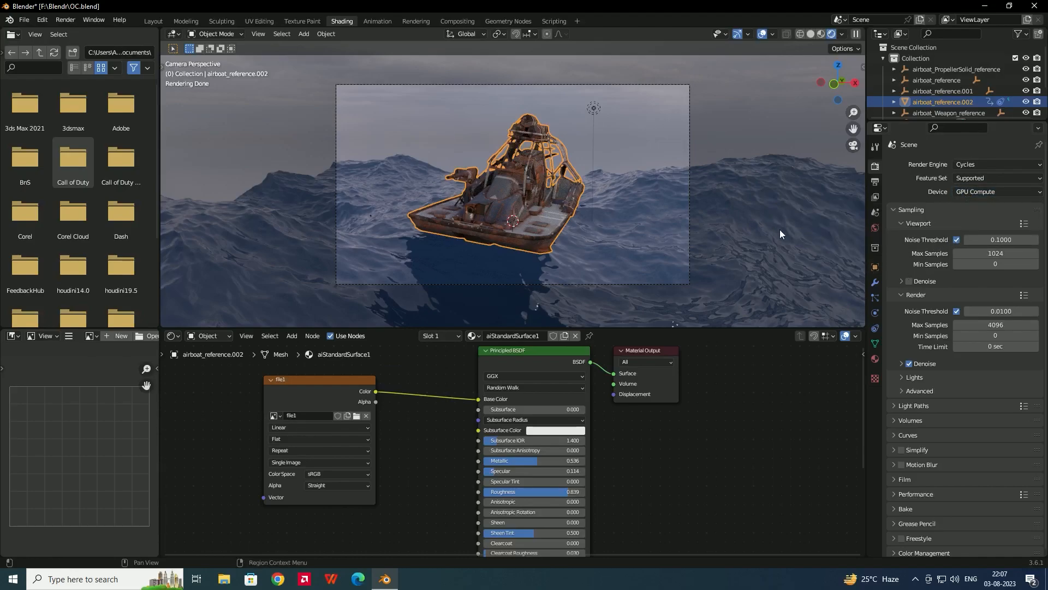
pyautogui.click(909, 281)
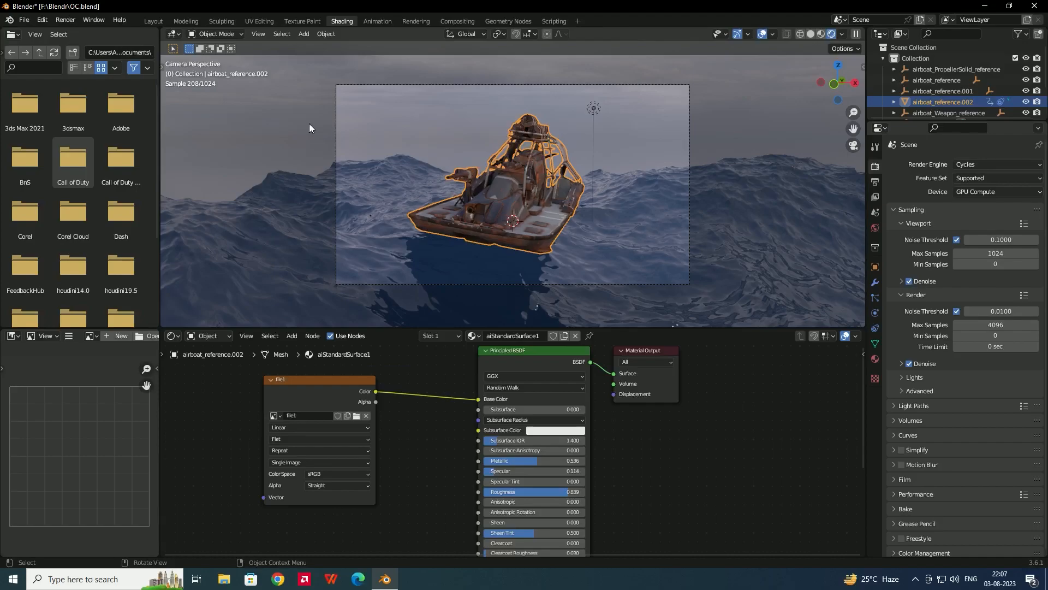
# Render a still image of the current frame, inspect the whole picture and close the render.
pyautogui.click(65, 20)
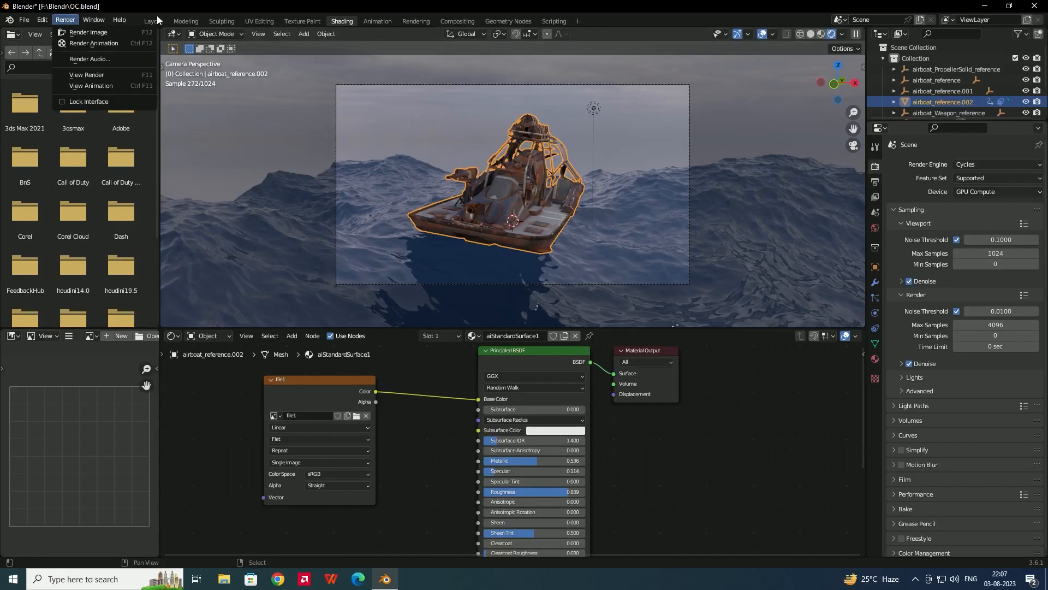
pyautogui.click(67, 19)
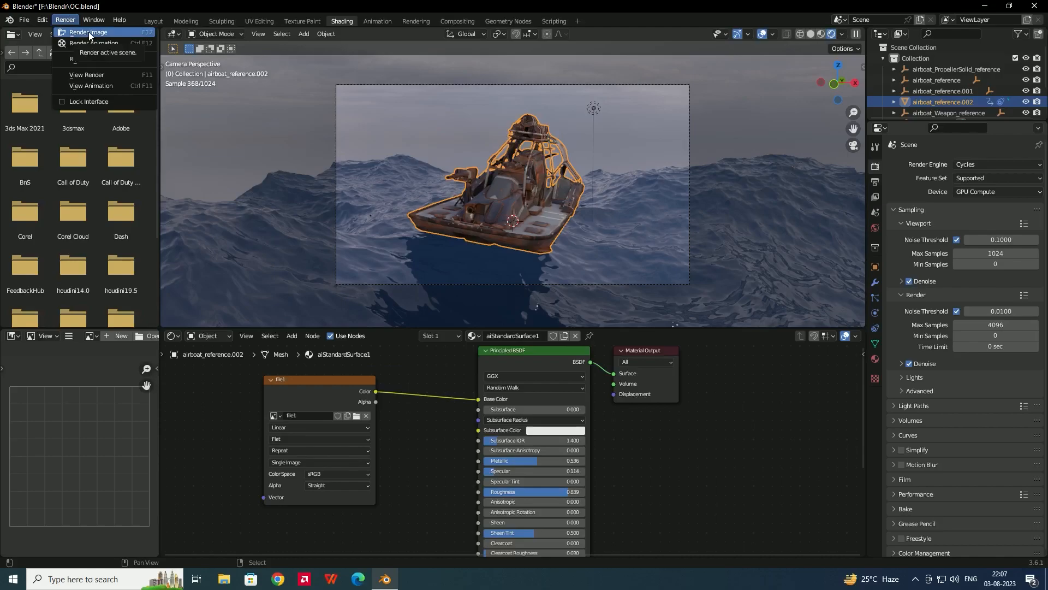
pyautogui.click(89, 33)
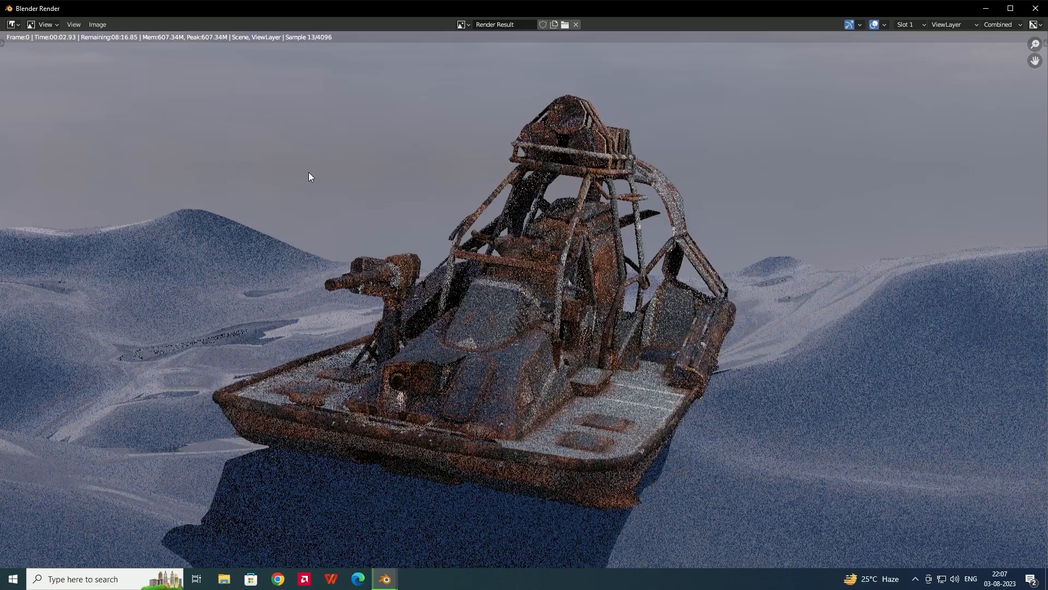
pyautogui.scroll(-2, 557, 316)
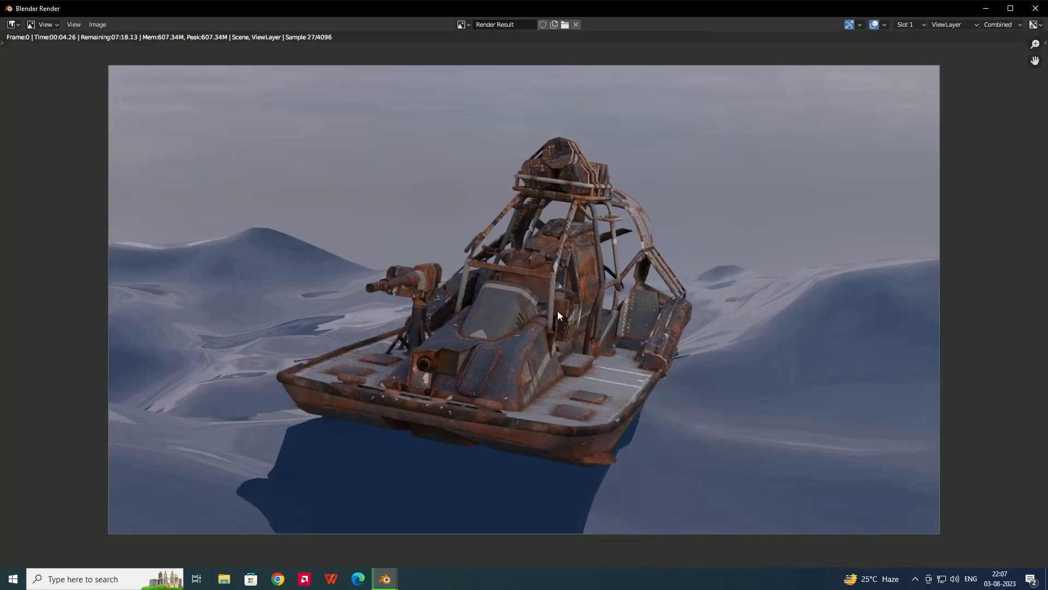
pyautogui.scroll(1, 558, 310)
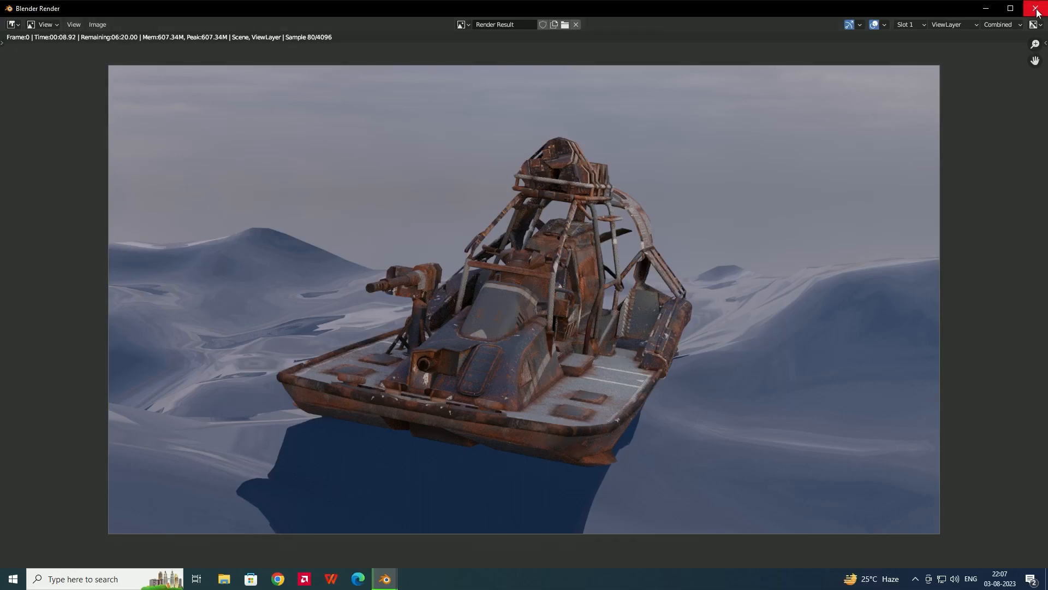
pyautogui.press('Escape')
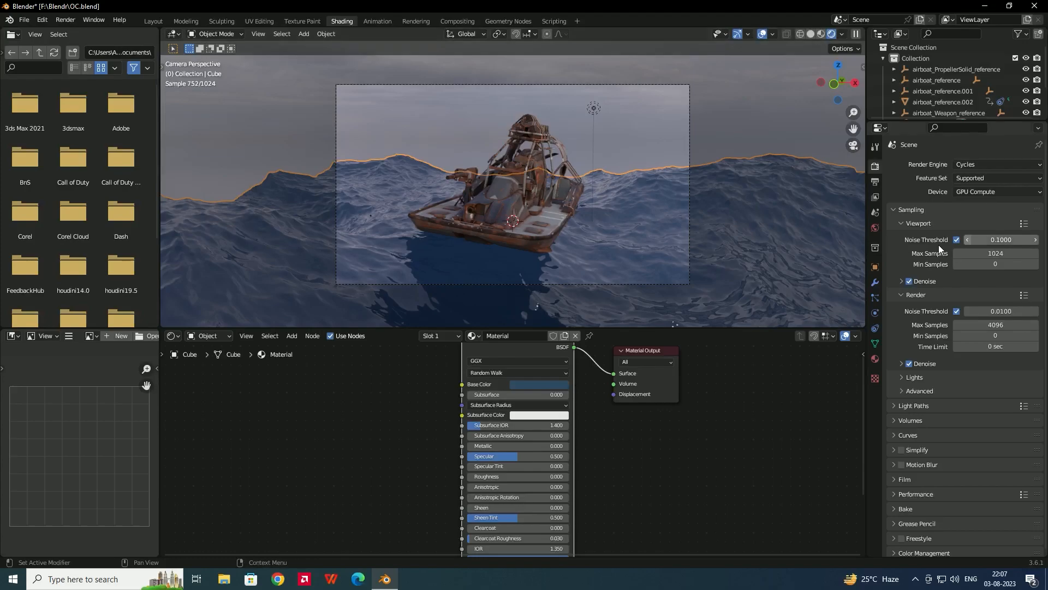
# Set the Ocean modifier's viewport resolution to 7 and its render resolution to 30.
pyautogui.click(875, 282)
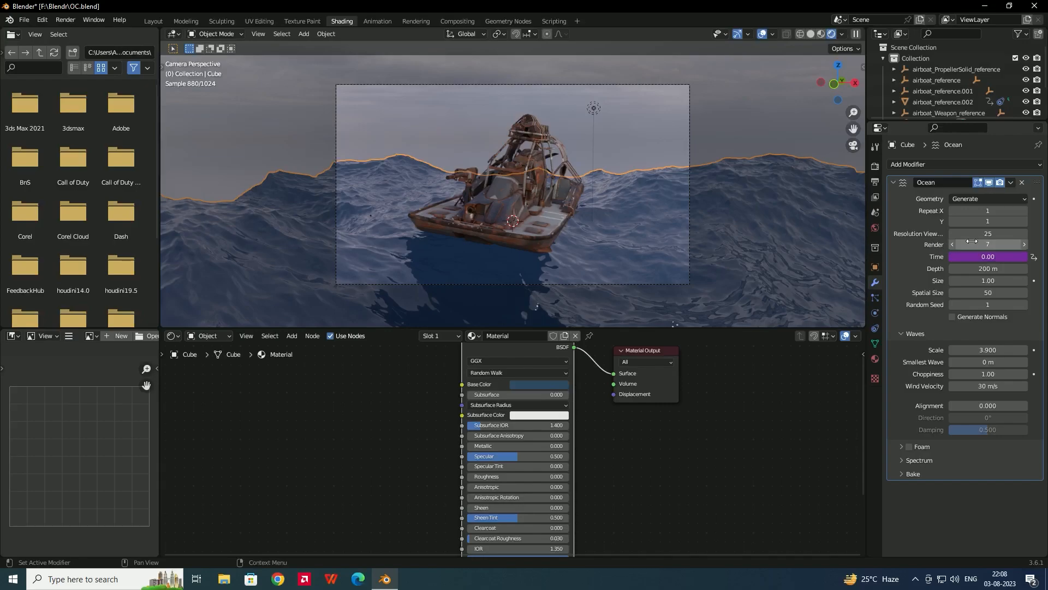
pyautogui.click(993, 233)
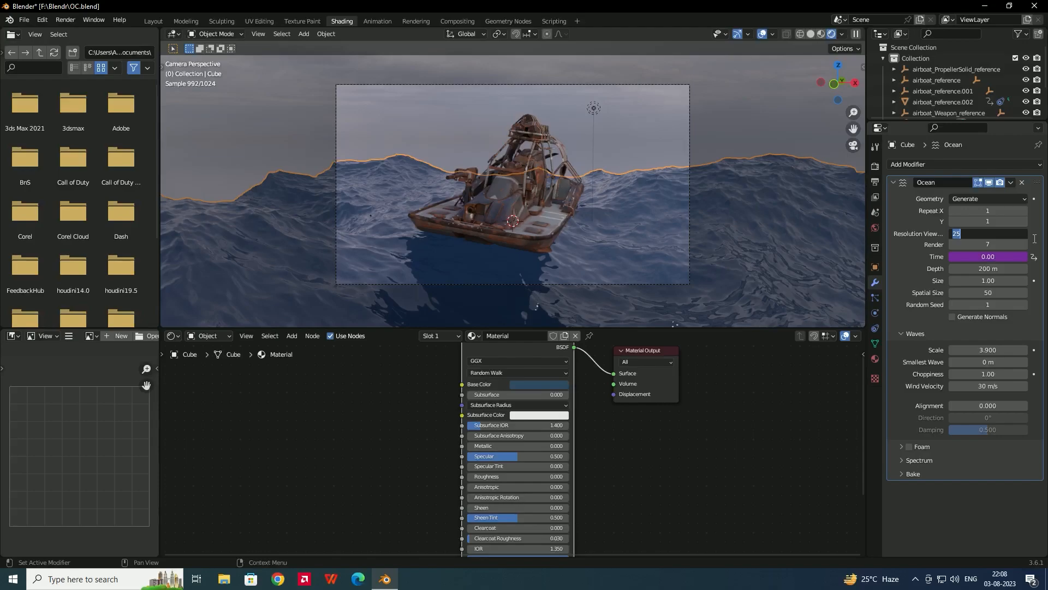
pyautogui.write('7')
pyautogui.press('Return')
pyautogui.click(992, 245)
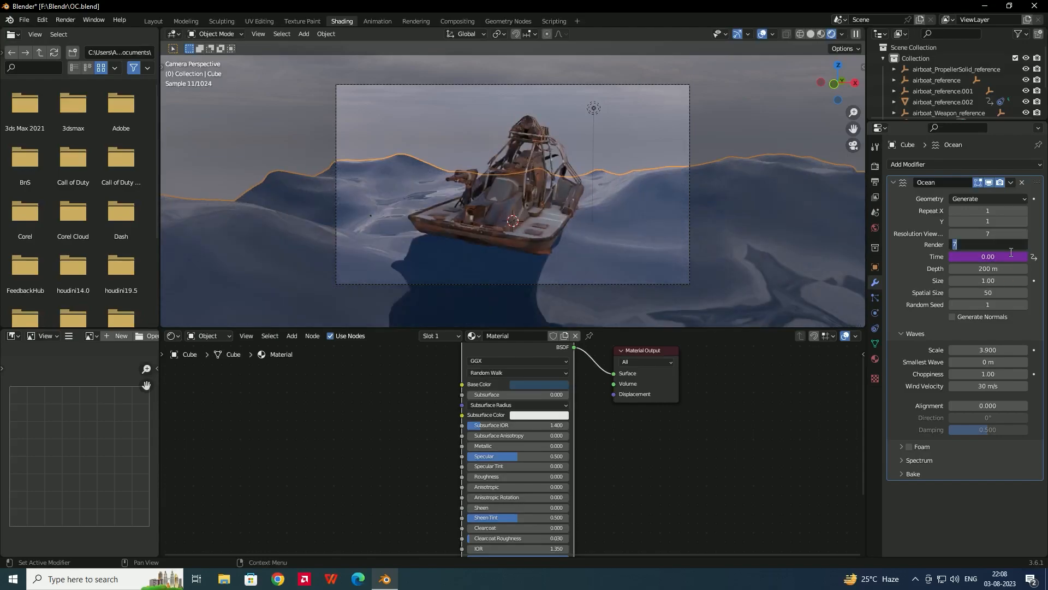
pyautogui.write('30')
pyautogui.press('Return')
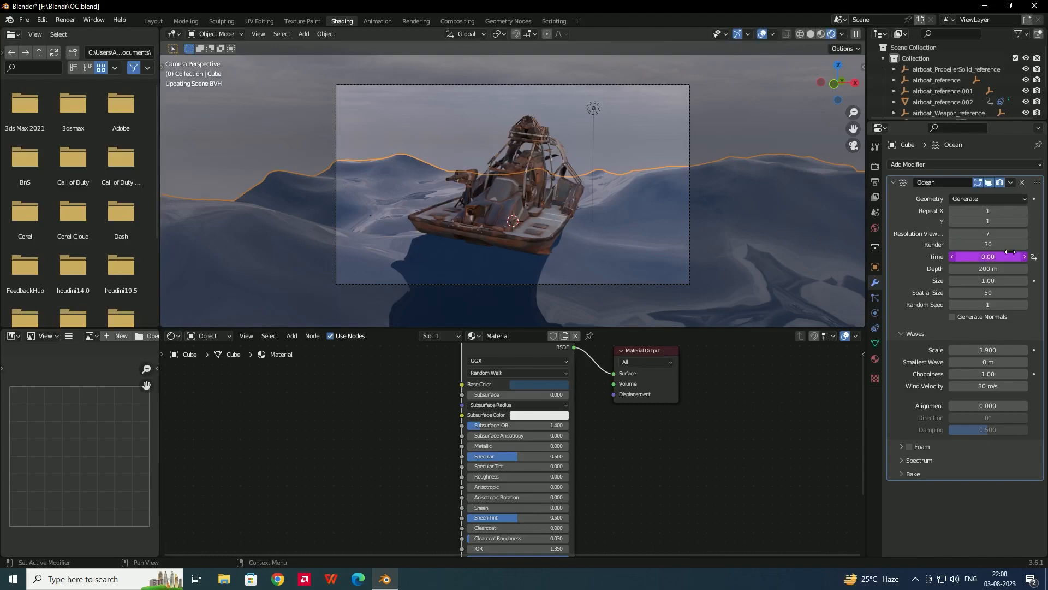
# Render the still image again to check the ocean's wave detail, and close the result.
pyautogui.click(67, 19)
pyautogui.click(93, 35)
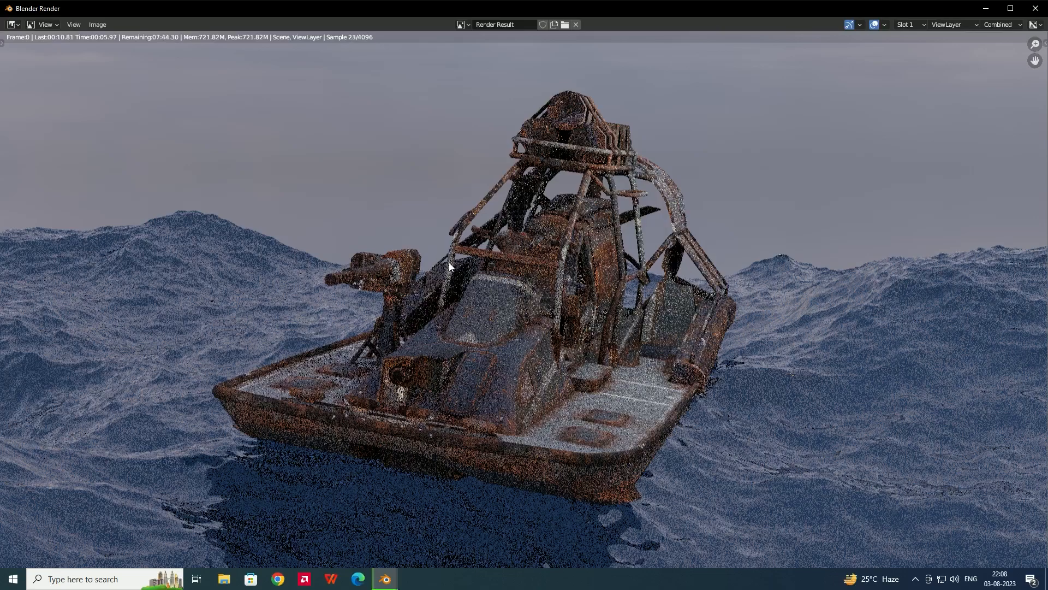
pyautogui.scroll(-1, 486, 279)
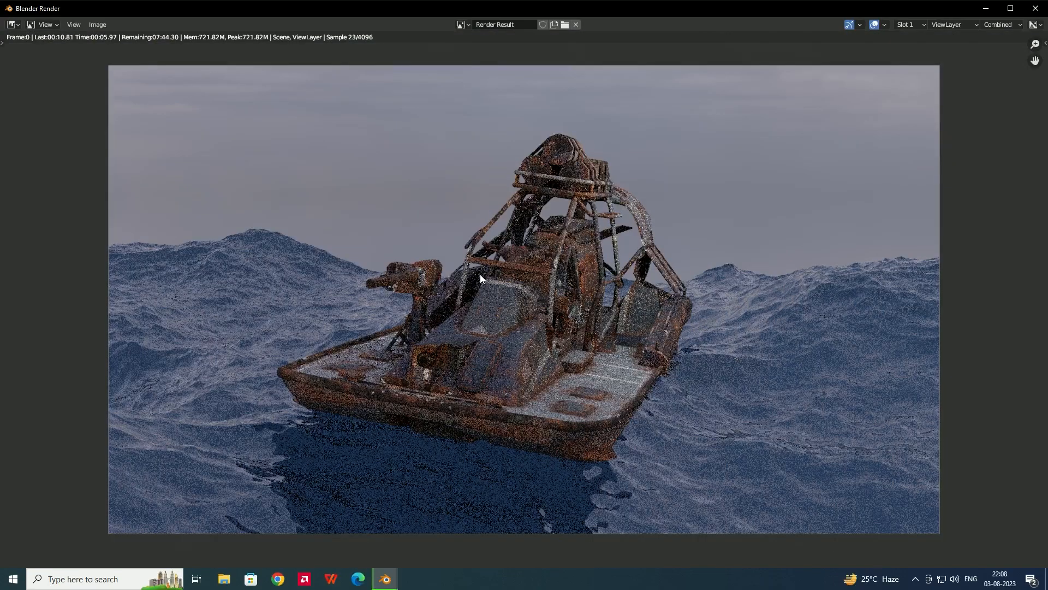
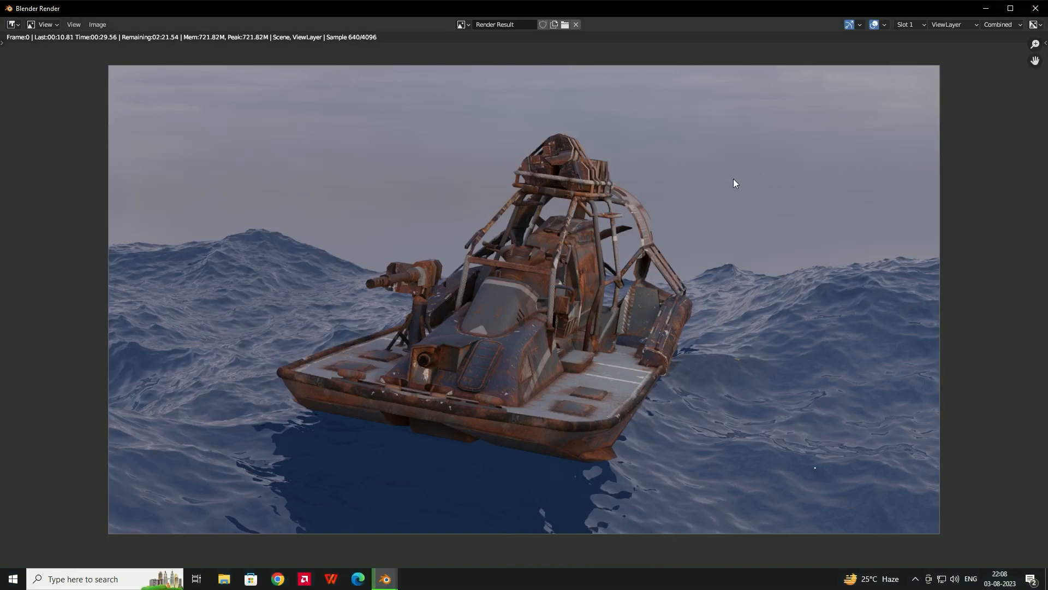
pyautogui.click(1035, 8)
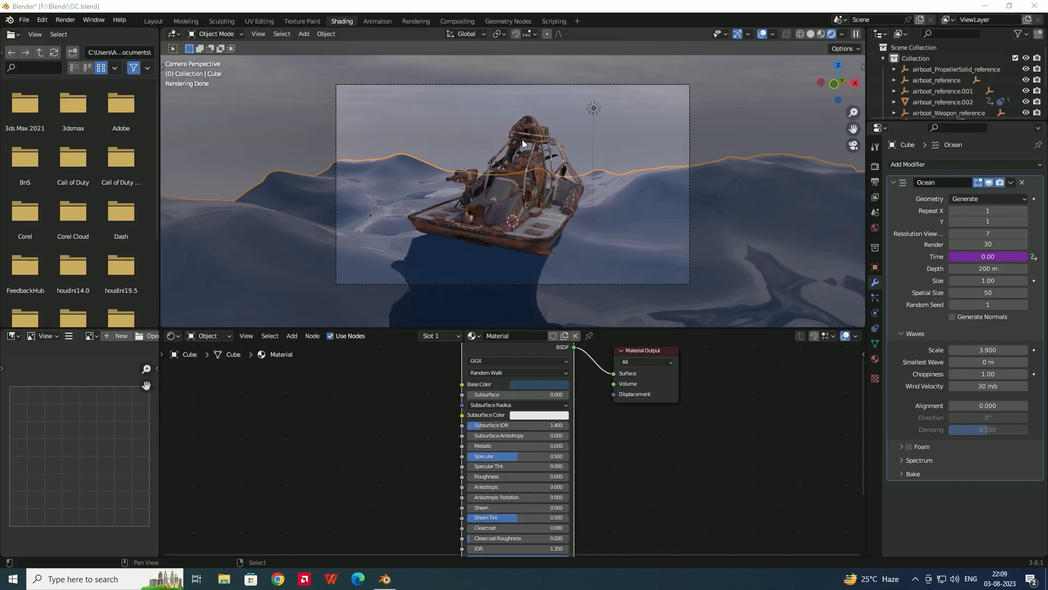
# Leave the camera view to inspect the ocean and sky from another side, and return to the camera view.
pyautogui.click(852, 146)
pyautogui.moveTo(721, 207)
pyautogui.mouseDown(button='middle')
pyautogui.moveTo(470, 166)
pyautogui.moveTo(517, 192)
pyautogui.moveTo(510, 245)
pyautogui.moveTo(451, 227)
pyautogui.moveTo(397, 228)
pyautogui.moveTo(446, 234)
pyautogui.moveTo(343, 107)
pyautogui.mouseUp(button='middle')
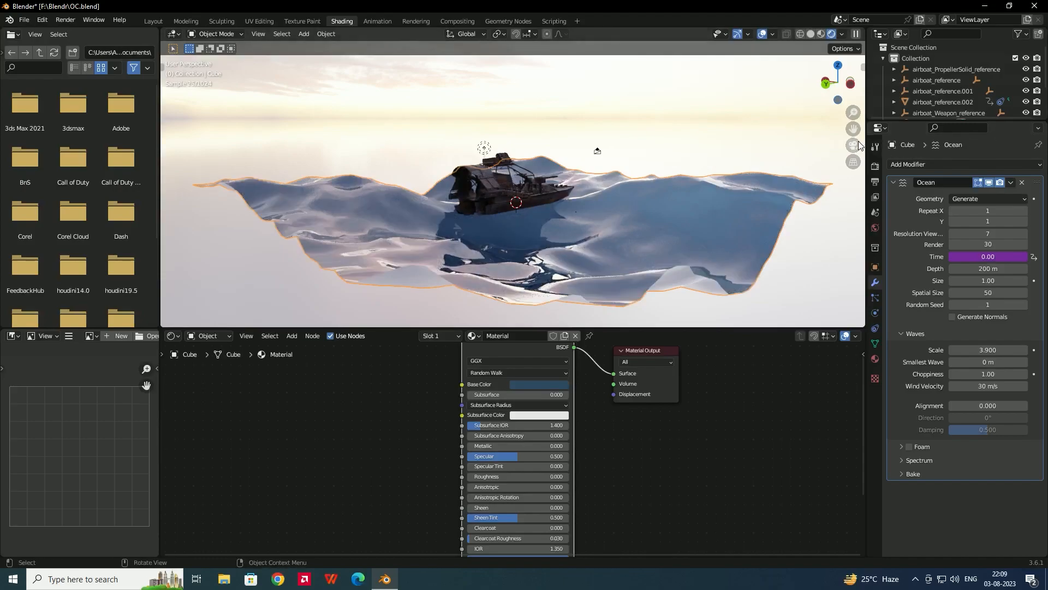
pyautogui.press('KP_0')
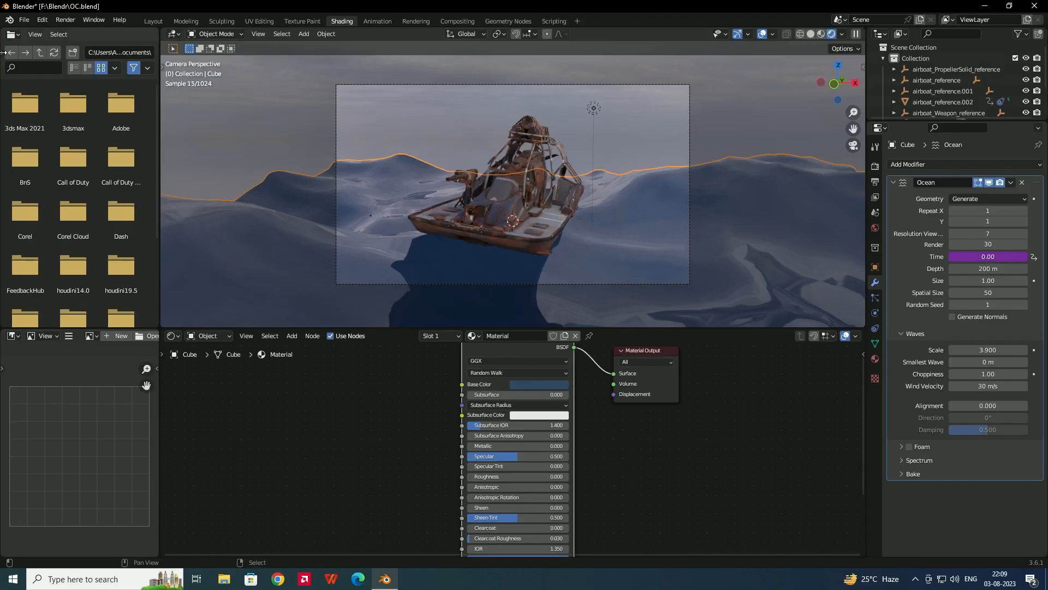
# Split the file browser area in two and turn the new area into a Shader Editor.
pyautogui.moveTo(4, 52); pyautogui.dragTo(50, 57)
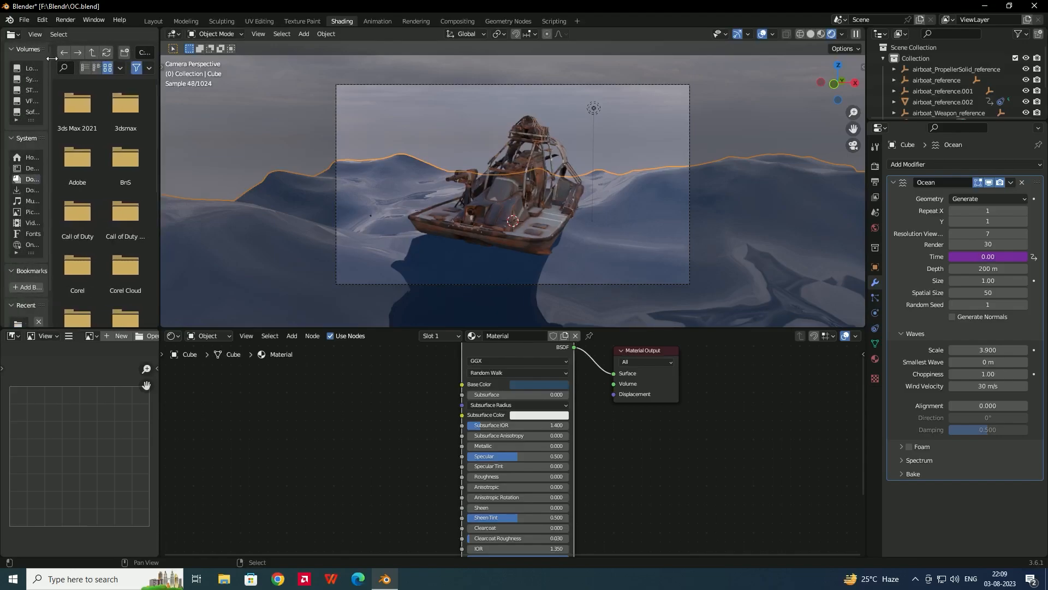
pyautogui.moveTo(2, 32); pyautogui.dragTo(110, 39)
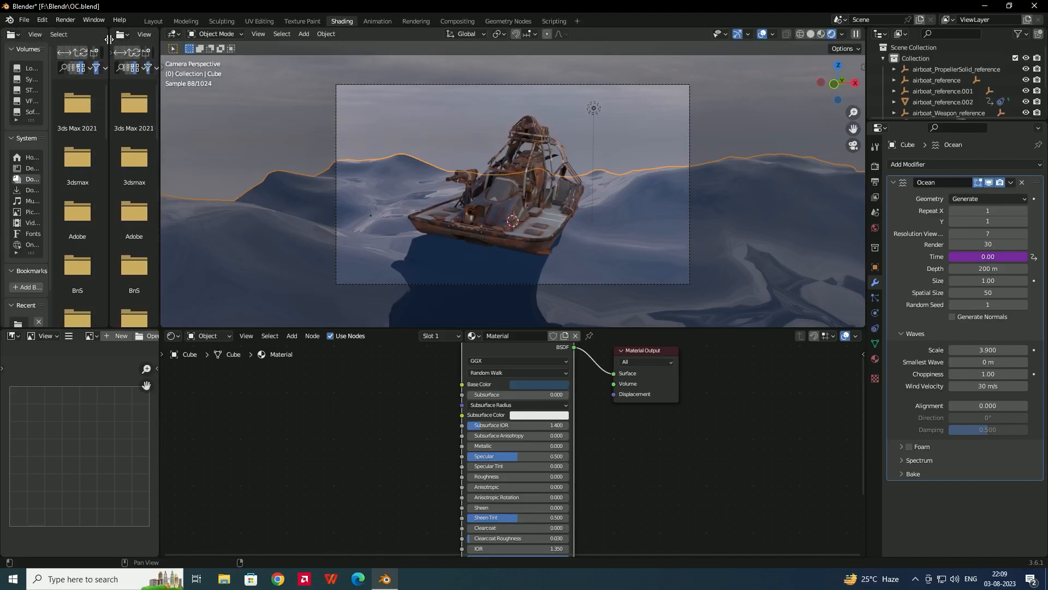
pyautogui.click(16, 35)
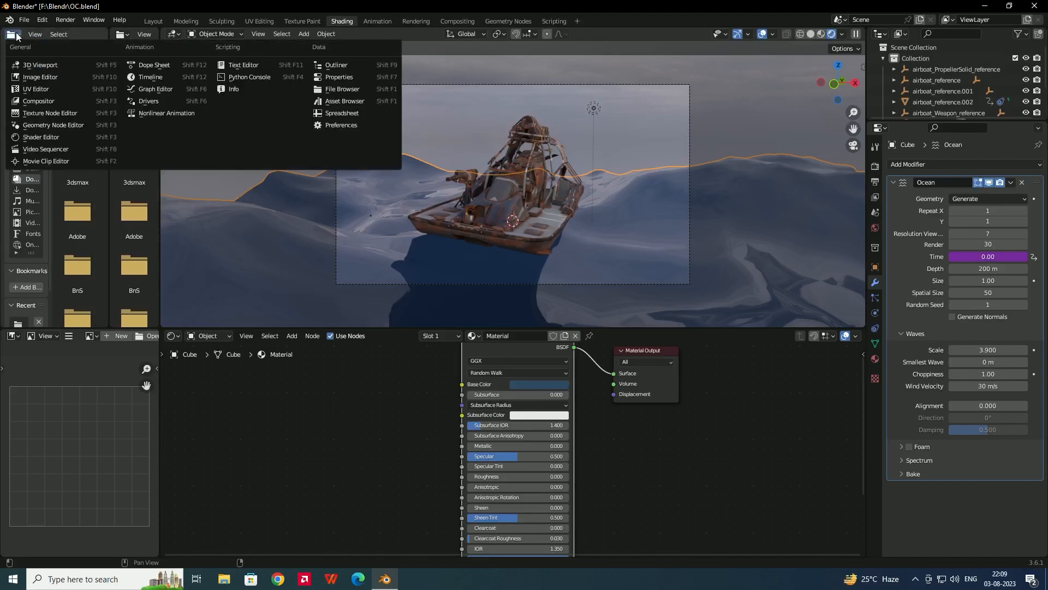
pyautogui.click(52, 76)
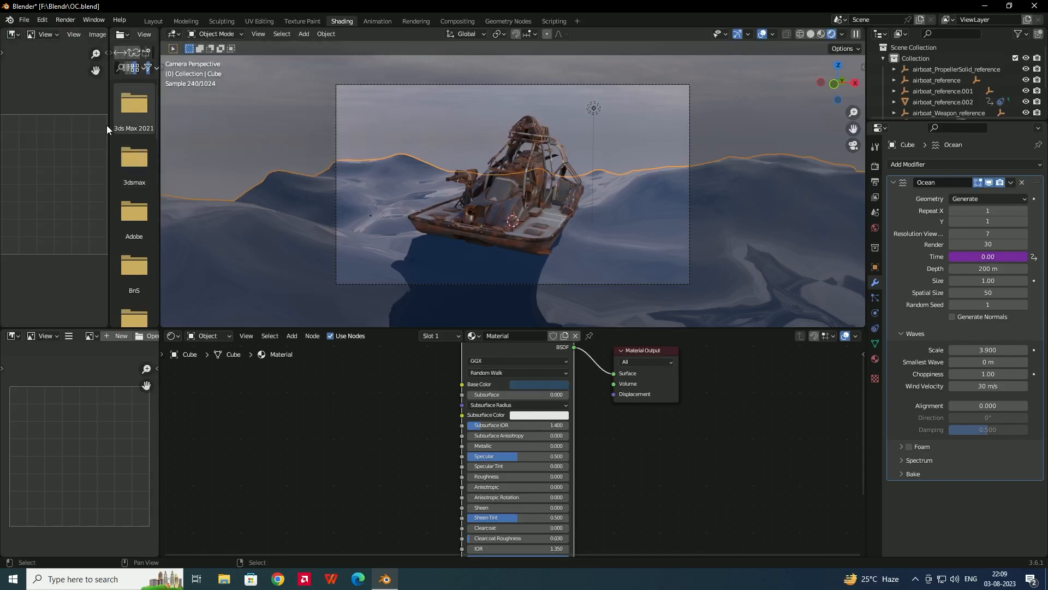
pyautogui.moveTo(107, 125); pyautogui.dragTo(129, 125)
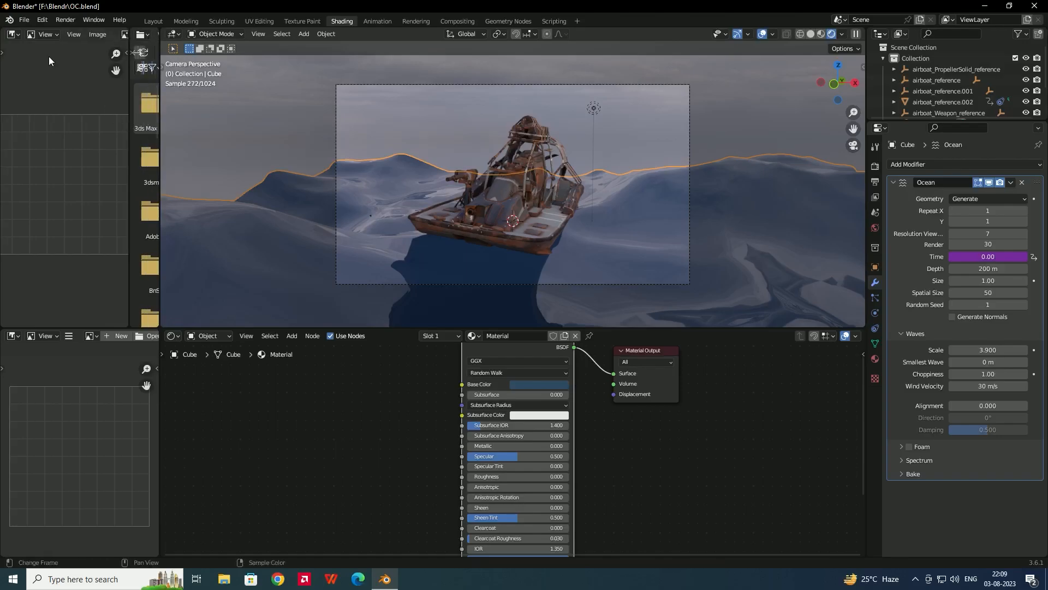
pyautogui.click(13, 35)
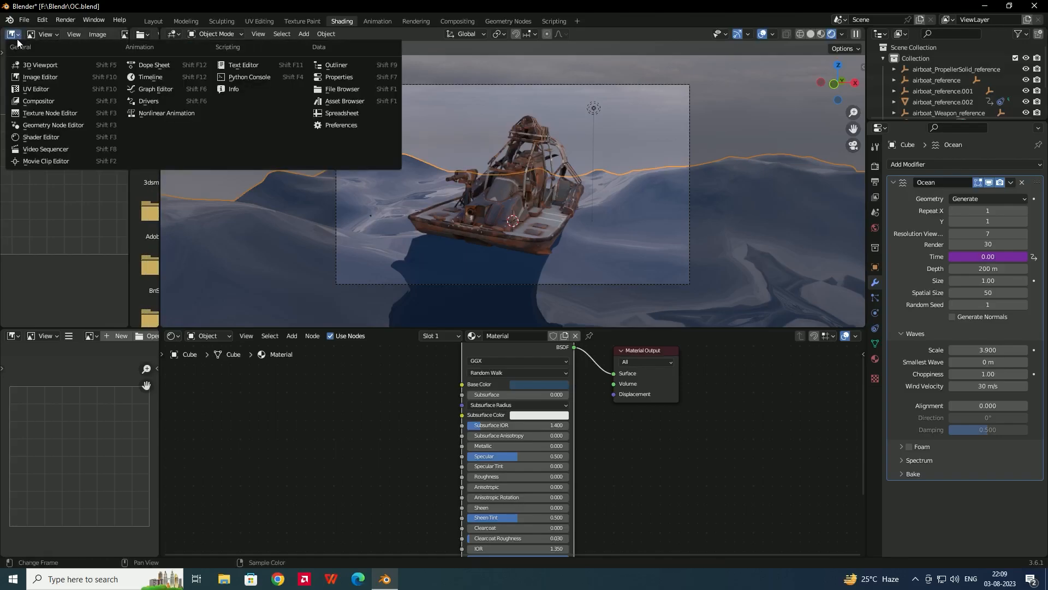
pyautogui.click(49, 138)
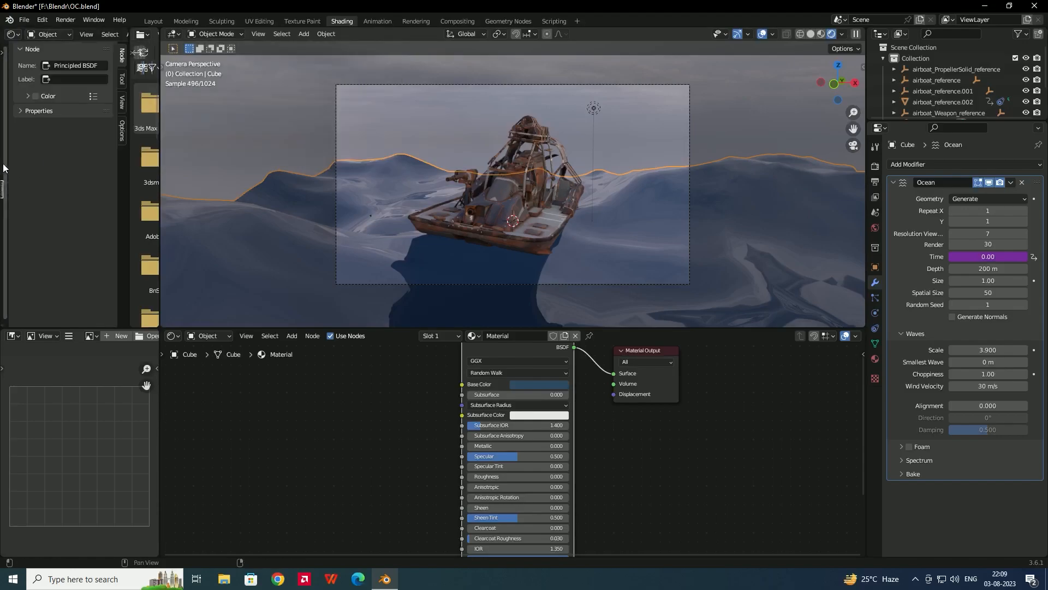
# Widen the new Shader Editor and switch it to the World shader, bringing the sky's environment texture node into view.
pyautogui.moveTo(10, 173); pyautogui.dragTo(69, 173)
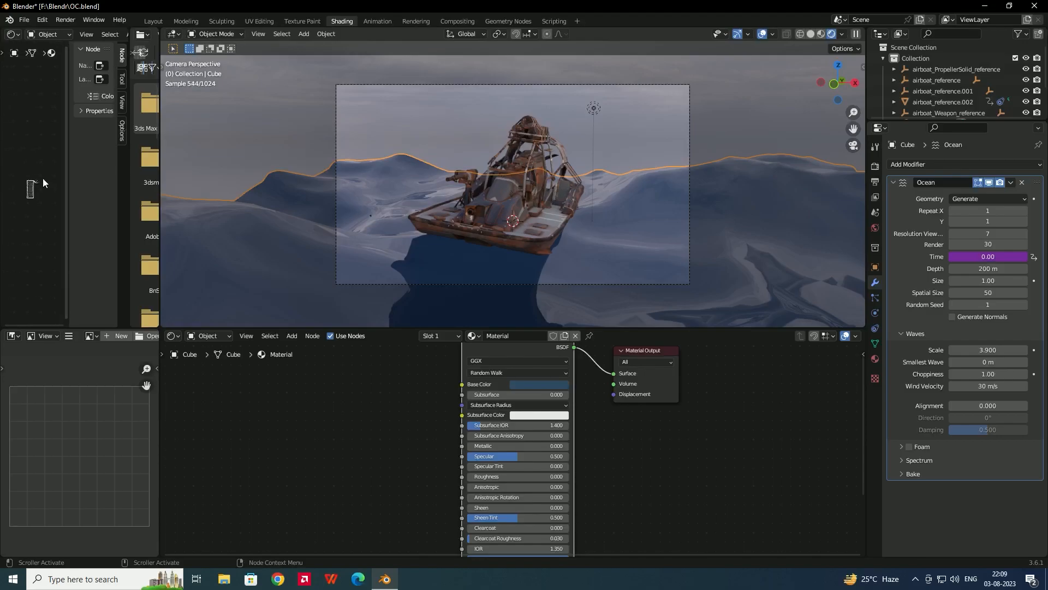
pyautogui.scroll(8, 37, 178)
pyautogui.scroll(3, 38, 174)
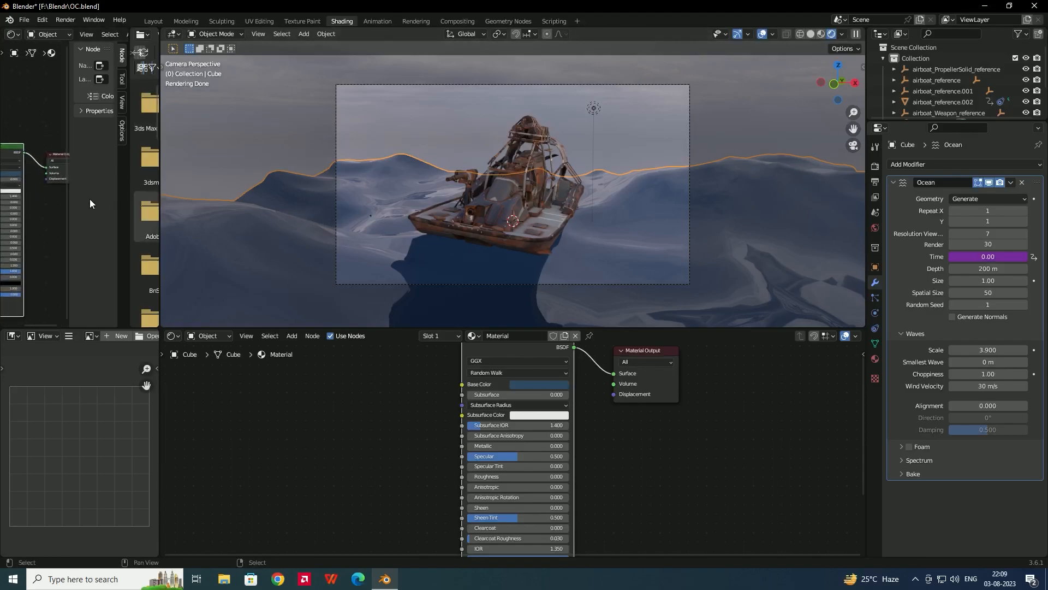
pyautogui.moveTo(71, 177); pyautogui.dragTo(317, 190)
pyautogui.press('Home')
pyautogui.click(56, 36)
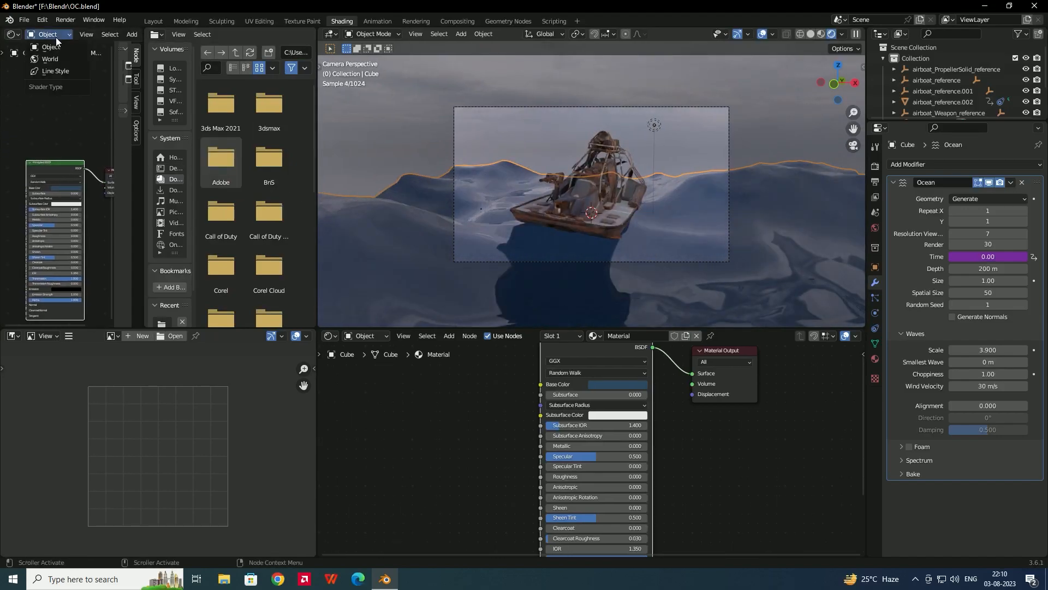
pyautogui.click(60, 59)
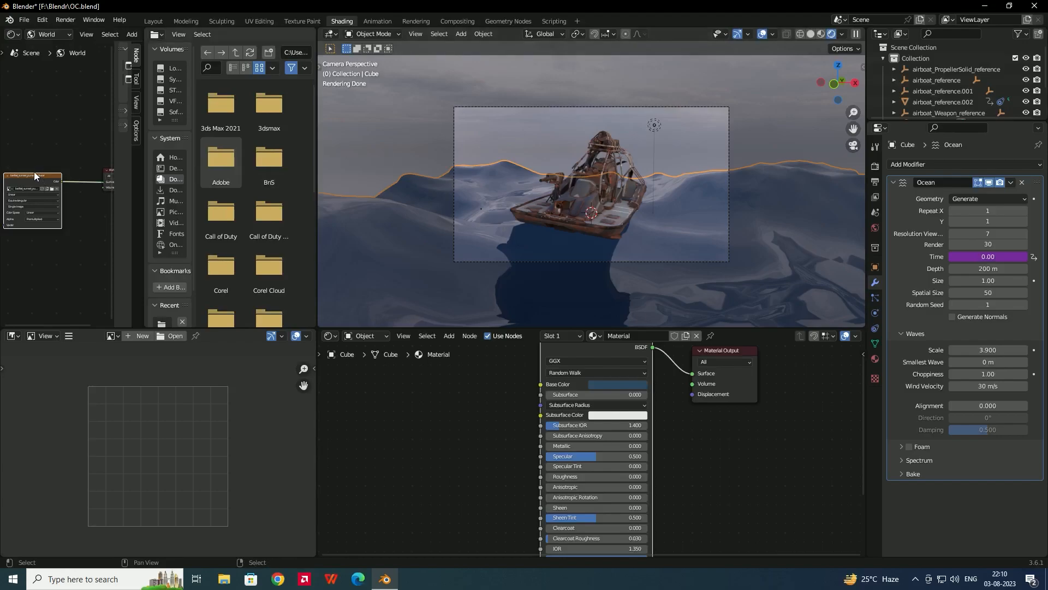
pyautogui.scroll(3, 34, 171)
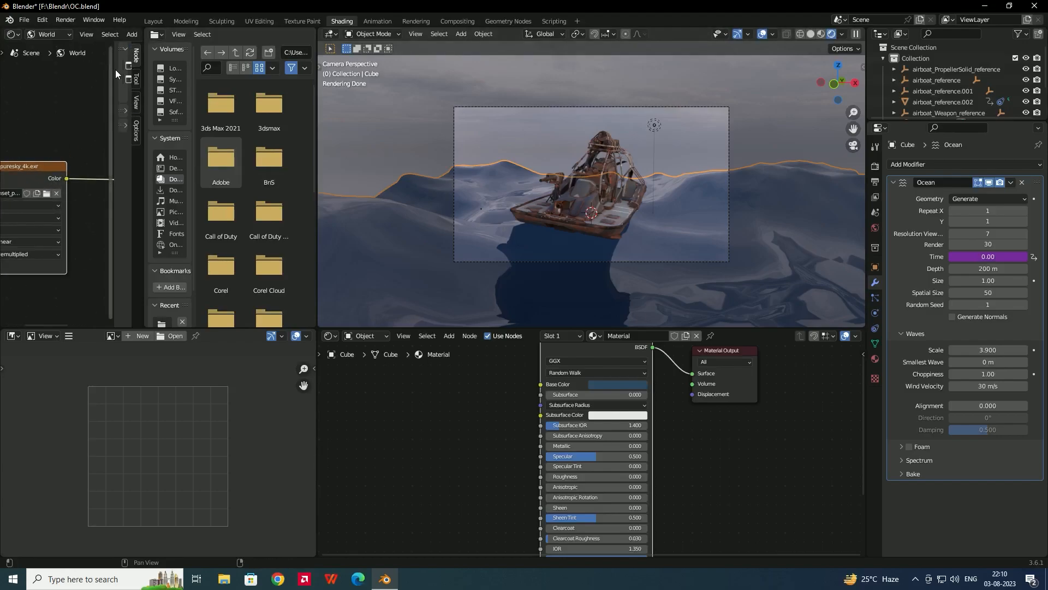
# Expand the environment texture node's Texture Mapping settings and widen the editor and its sidebar to make them readable.
pyautogui.moveTo(114, 49); pyautogui.dragTo(58, 52)
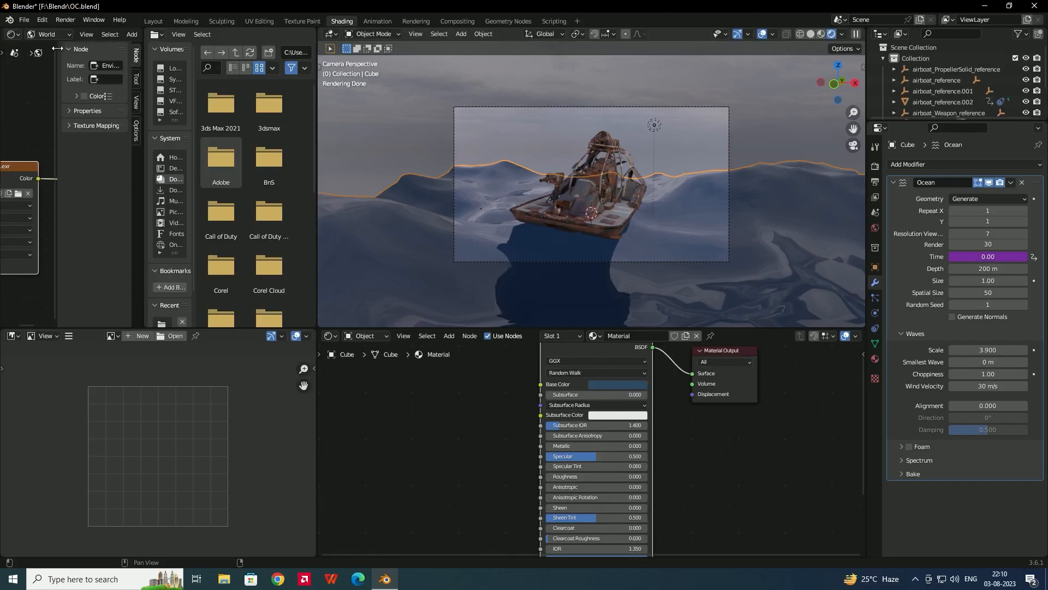
pyautogui.click(71, 124)
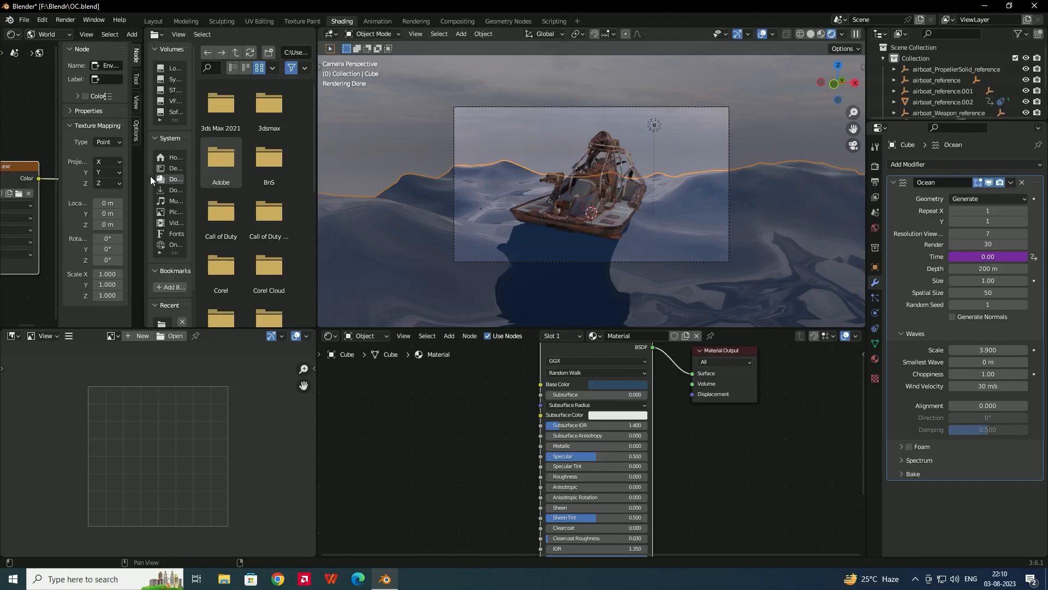
pyautogui.moveTo(145, 181); pyautogui.dragTo(192, 182)
pyautogui.moveTo(101, 189); pyautogui.dragTo(69, 210)
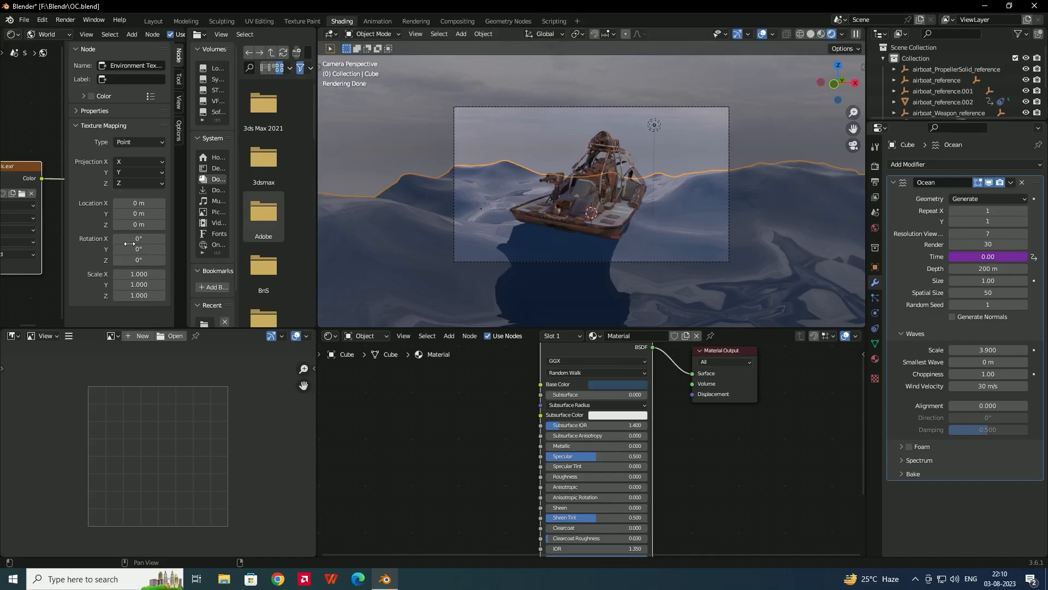
# Undo a trial X rotation of the environment texture and set its Z rotation to about 149°.
pyautogui.moveTo(121, 241); pyautogui.dragTo(187, 241)
pyautogui.hotkey('ctrl', 'z')
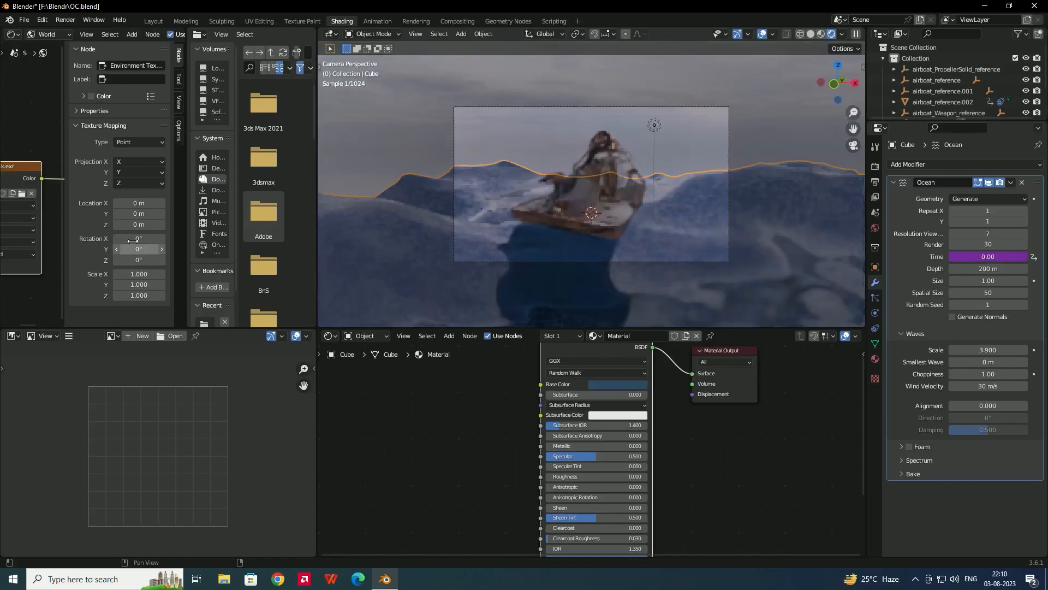
pyautogui.moveTo(137, 261); pyautogui.dragTo(263, 261)
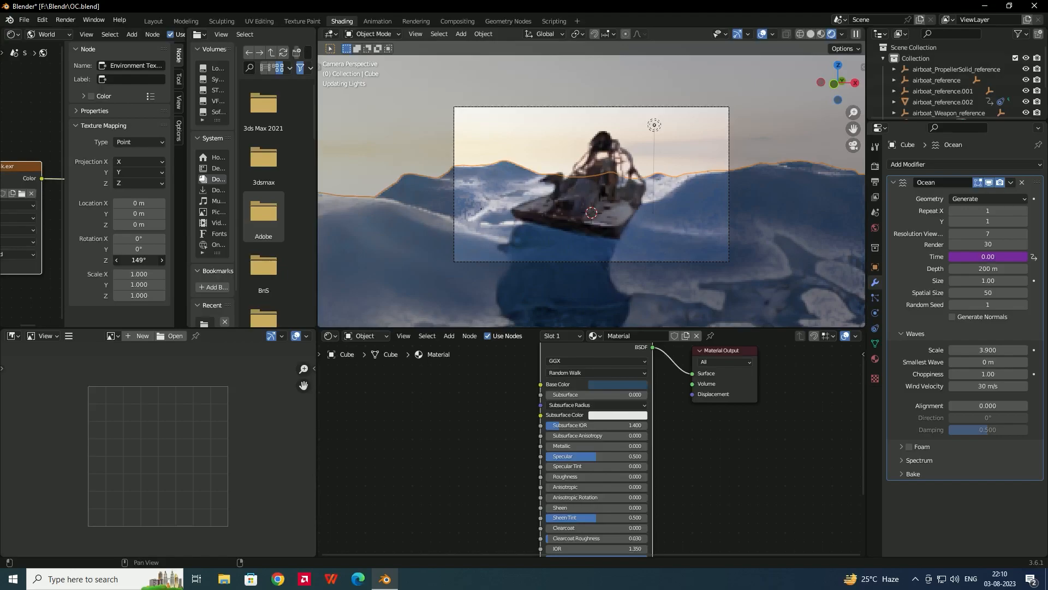
# Set the sky environment texture's Z rotation to 150° and widen the 3D viewport over the neighbouring editors.
pyautogui.moveTo(263, 260); pyautogui.dragTo(265, 260)
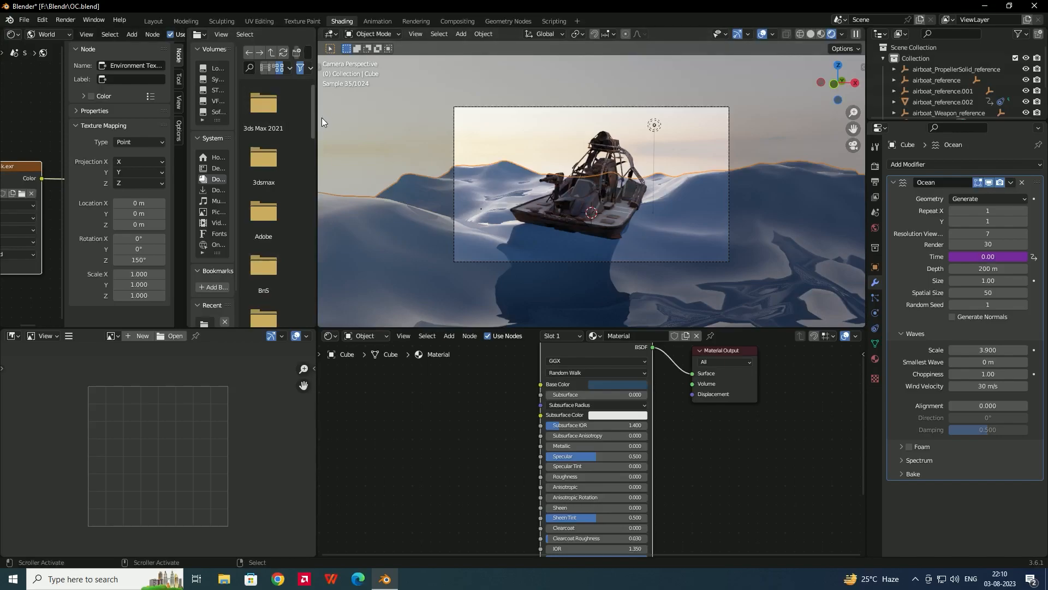
pyautogui.moveTo(319, 124); pyautogui.dragTo(34, 38)
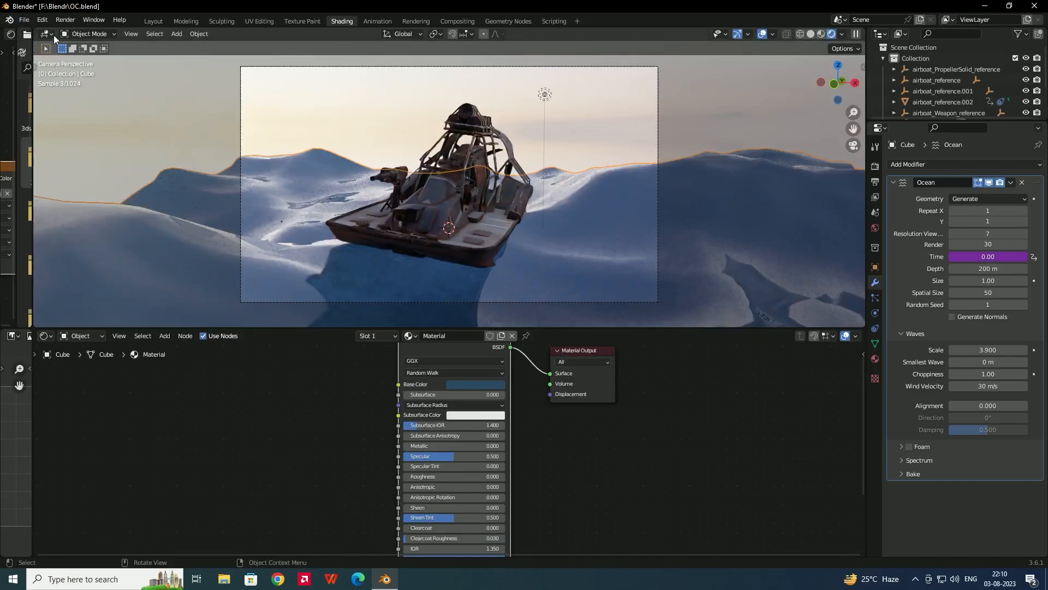
# Render the current frame as a still image and inspect the full picture of the airboat on the ocean.
pyautogui.click(66, 19)
pyautogui.click(84, 31)
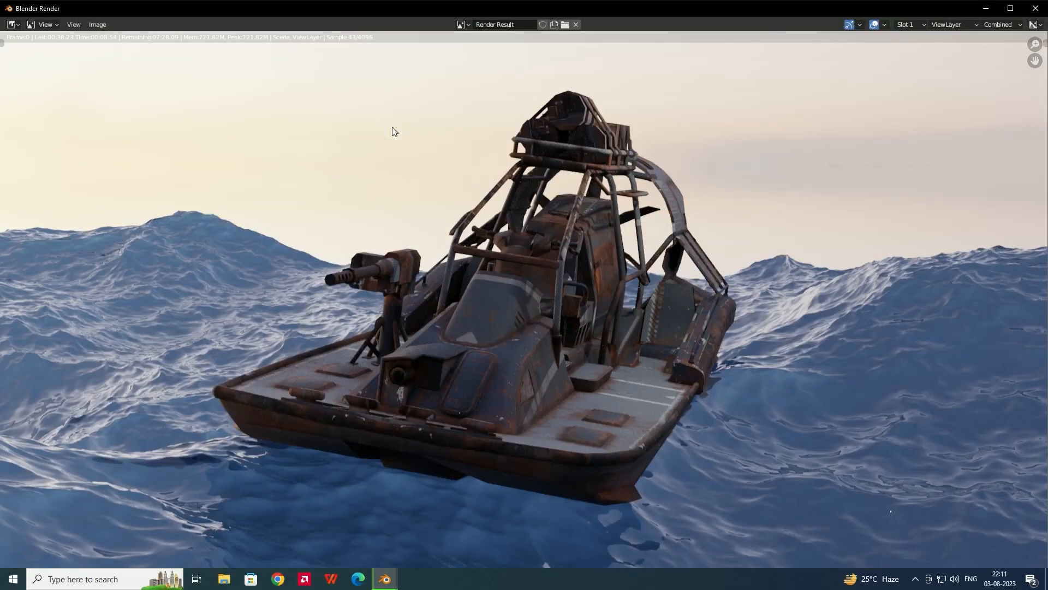
pyautogui.scroll(-2, 473, 487)
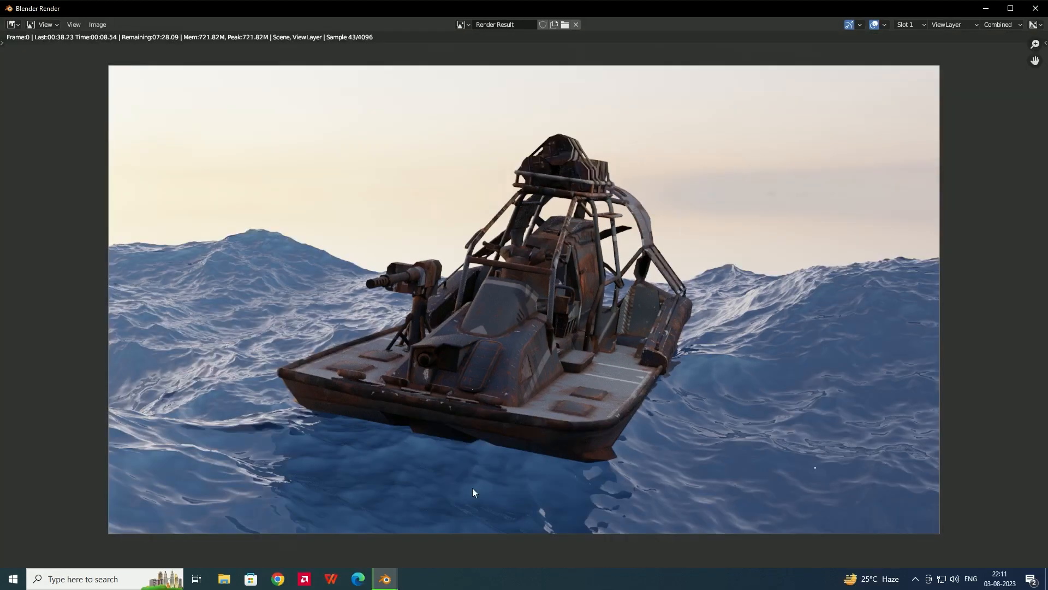
pyautogui.scroll(1, 313, 326)
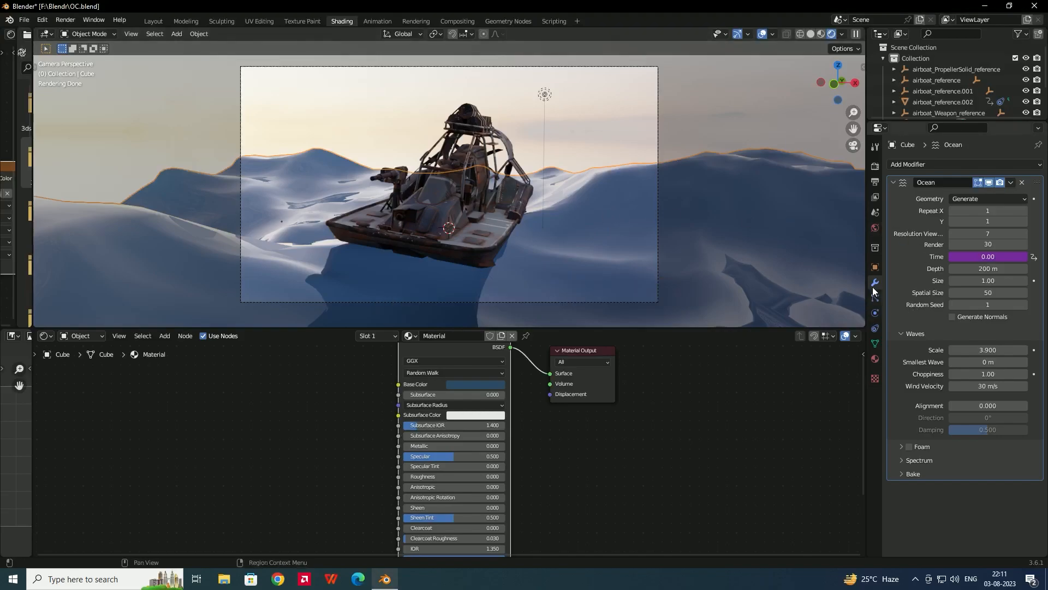
# Enable Foam on the Ocean modifier, name its data layer "OceanFoam" and copy that name.
pyautogui.click(910, 446)
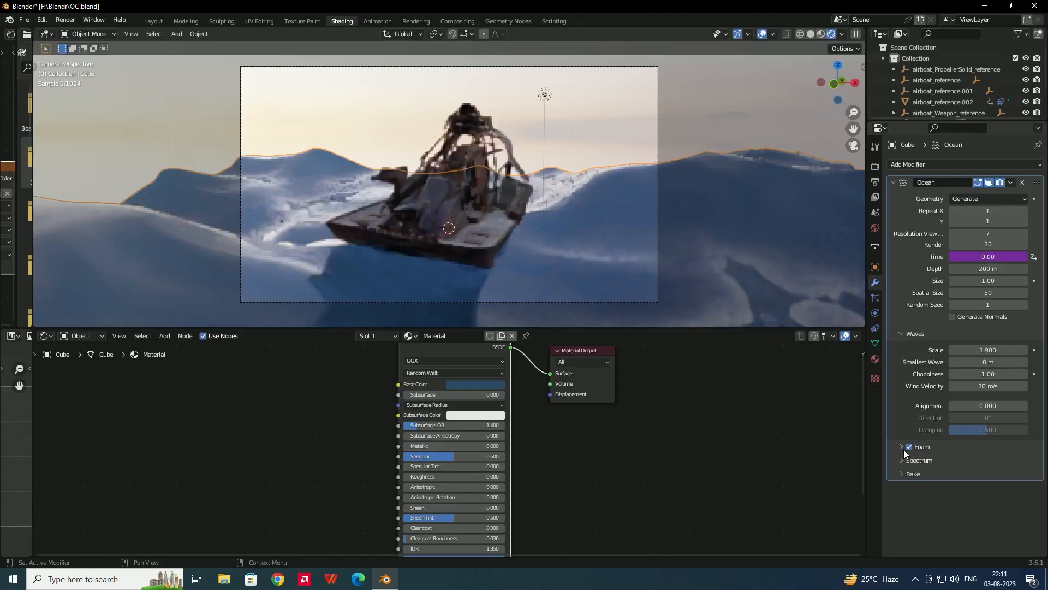
pyautogui.click(901, 447)
pyautogui.click(969, 463)
pyautogui.write('OceanFoam')
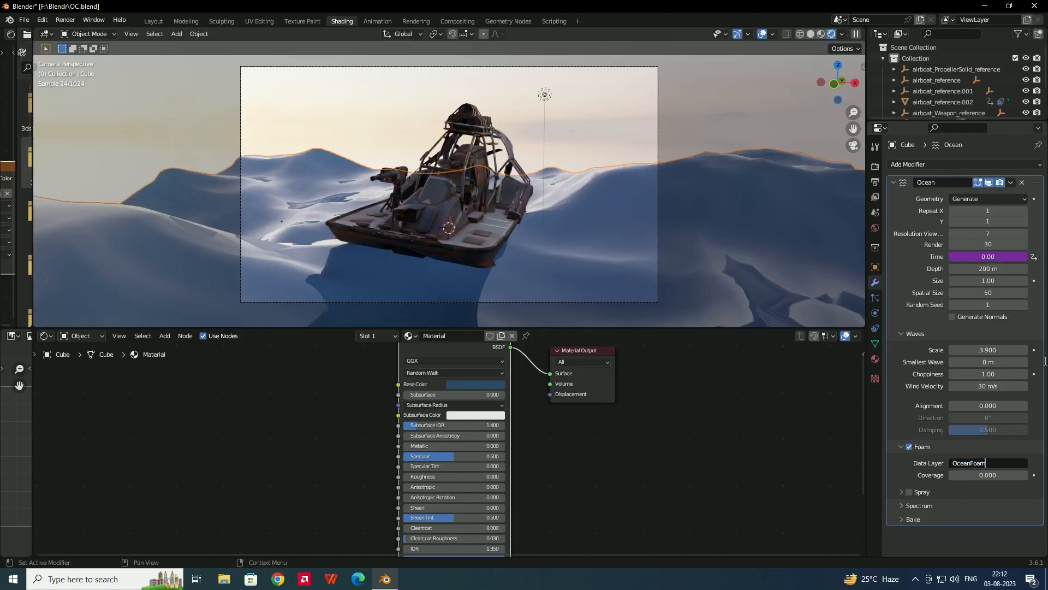
pyautogui.press('Return')
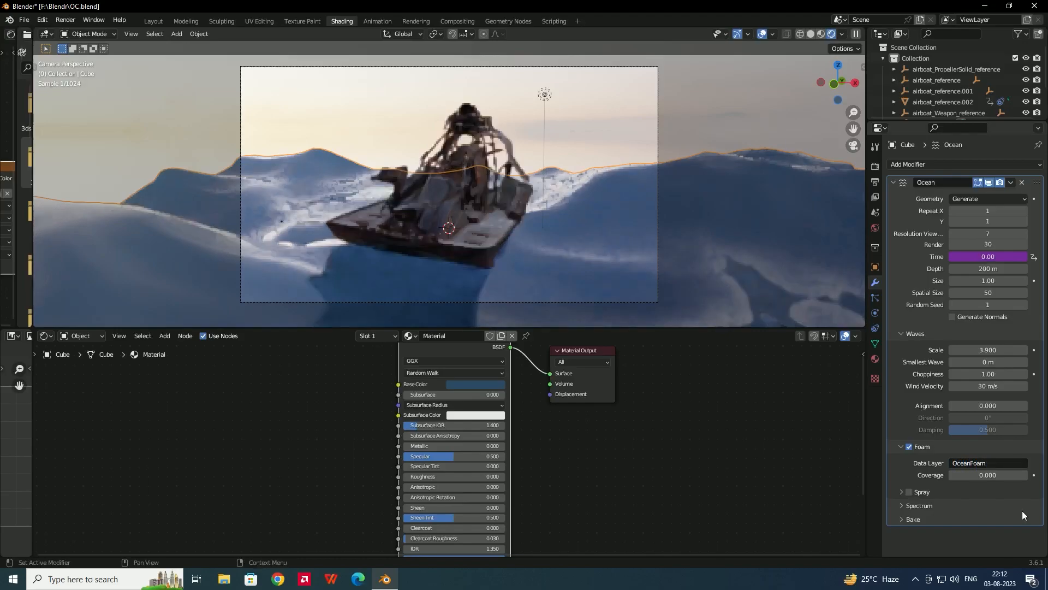
pyautogui.click(989, 463)
pyautogui.hotkey('ctrl', 'c')
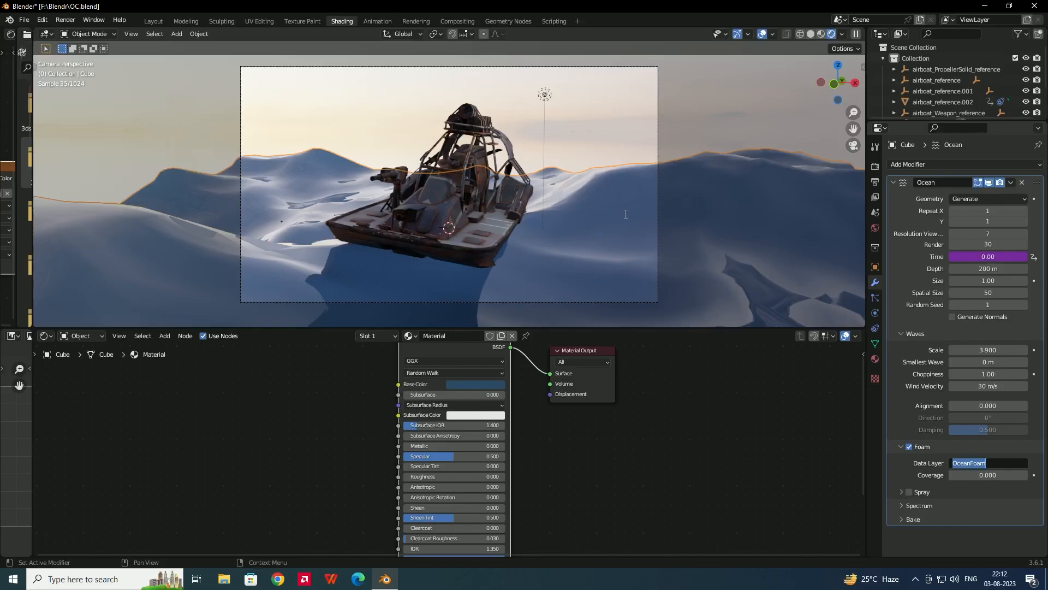
pyautogui.press('Return')
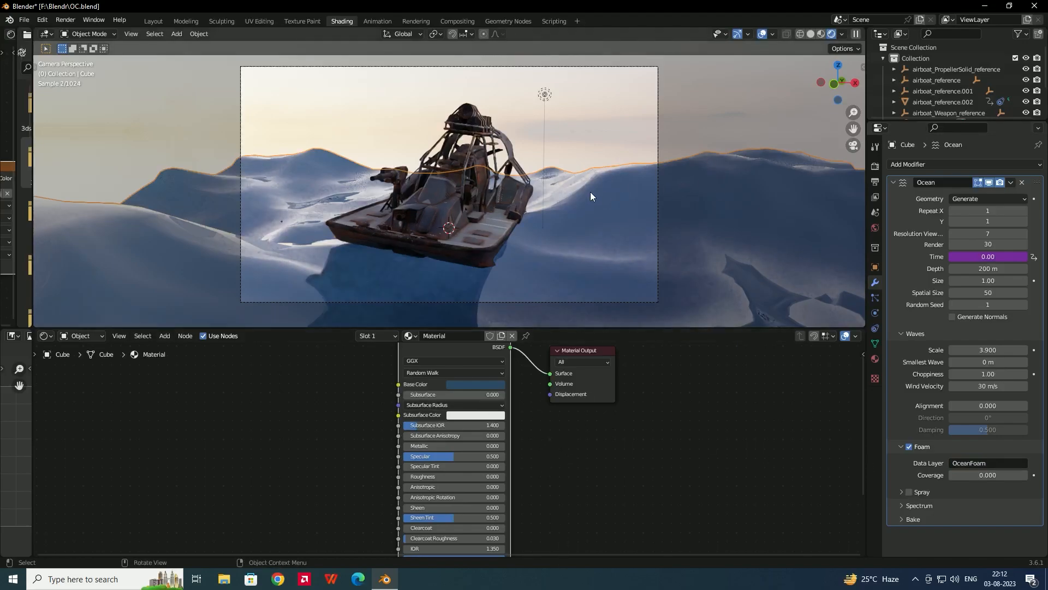
# Move the Material Output node farther from the Principled BSDF to make room between them.
pyautogui.moveTo(609, 471); pyautogui.dragTo(594, 494, button='middle')
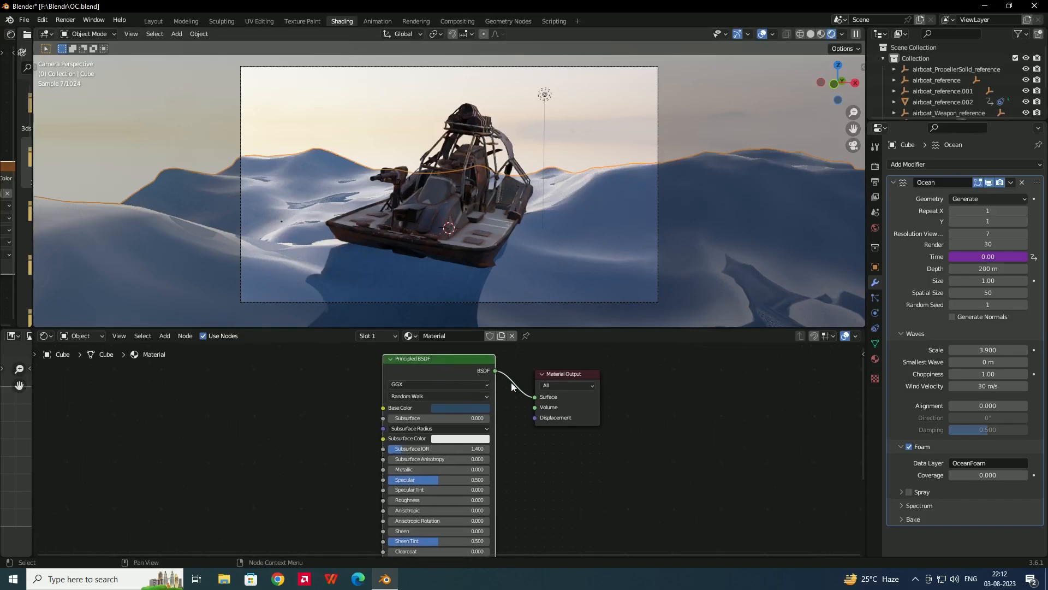
pyautogui.scroll(-1, 513, 382)
pyautogui.moveTo(562, 379); pyautogui.dragTo(620, 383)
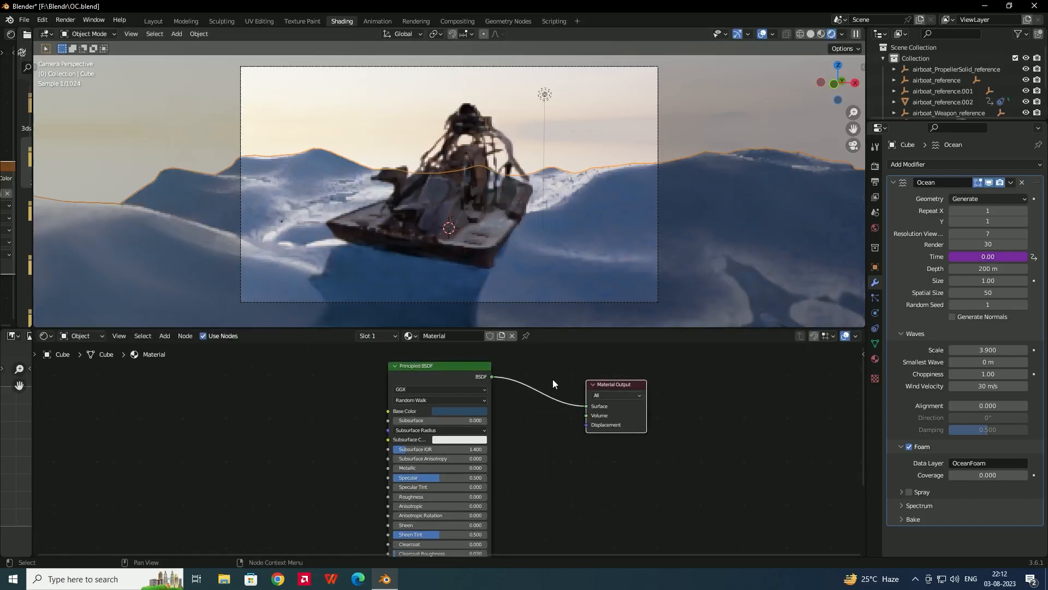
pyautogui.moveTo(552, 381); pyautogui.dragTo(533, 432, button='middle')
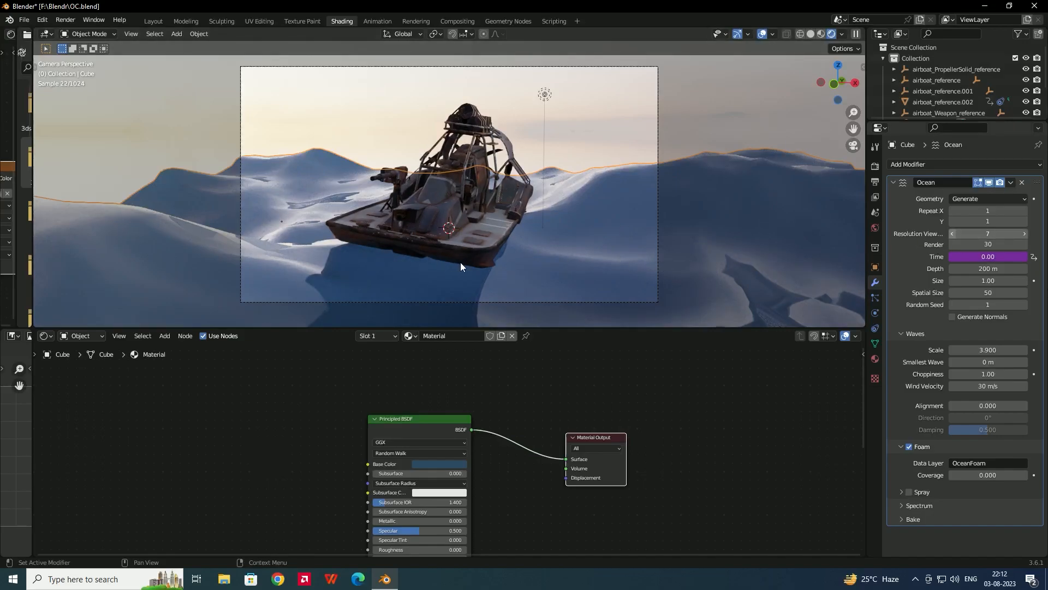
# Set the Ocean modifier's viewport resolution to 25.
pyautogui.click(997, 230)
pyautogui.write('25')
pyautogui.press('Return')
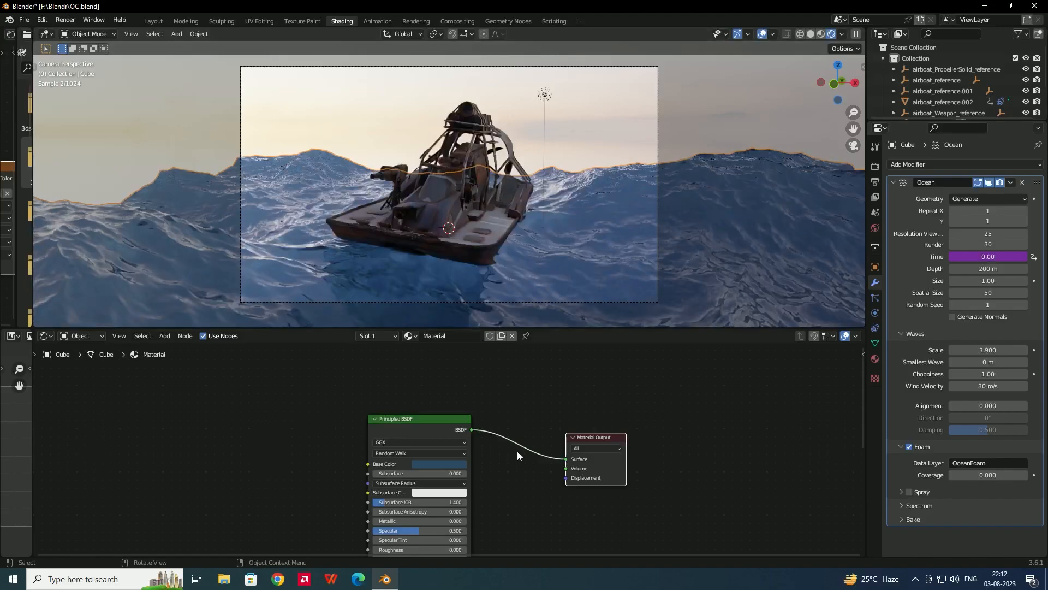
# Add an Attribute node above the Principled BSDF and set its name to "OceanFoam".
pyautogui.click(439, 390)
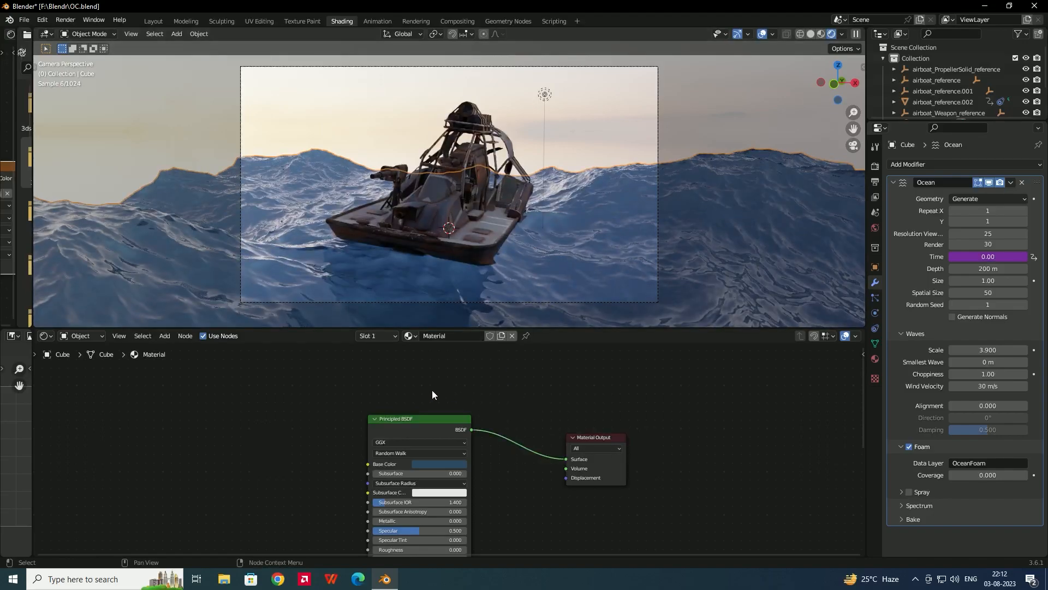
pyautogui.hotkey('shift', 'a')
pyautogui.write('att')
pyautogui.press('Return')
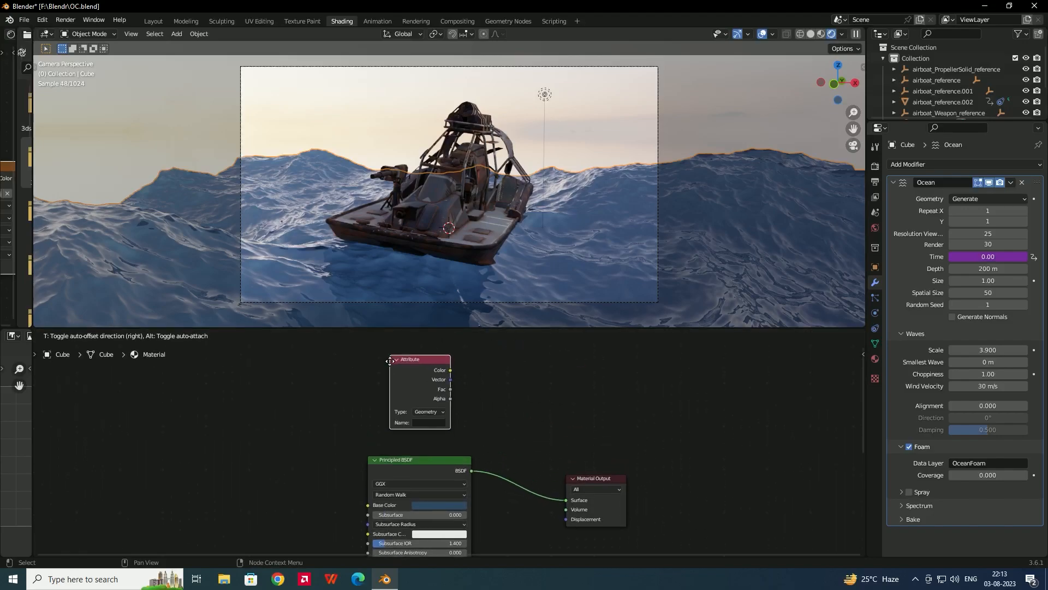
pyautogui.click(387, 386)
pyautogui.click(427, 448)
pyautogui.hotkey('ctrl', 'v')
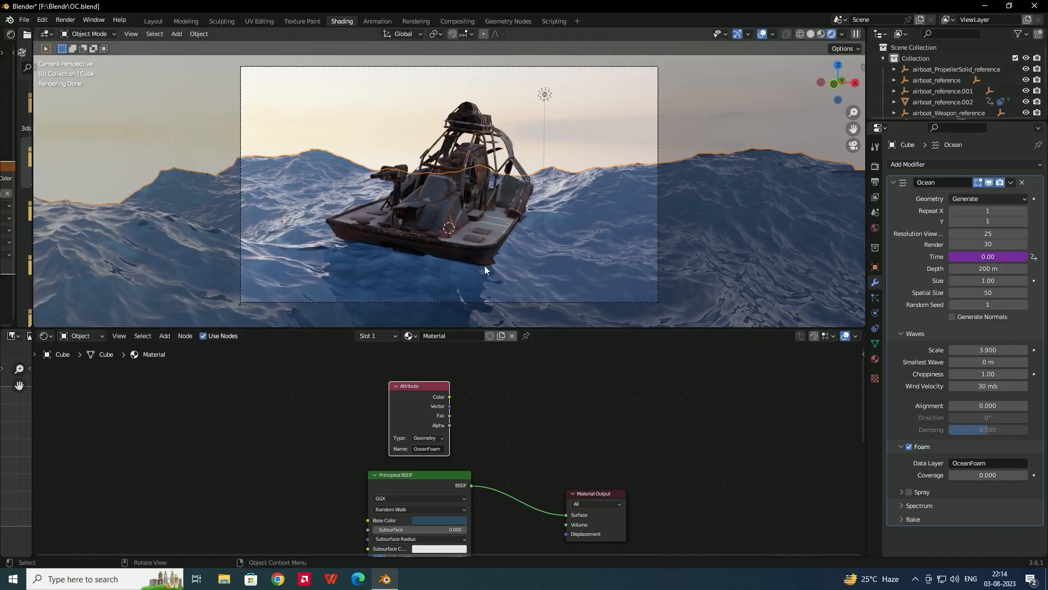
# Insert a Mix Shader node on the link between the Principled BSDF and the Material Output.
pyautogui.click(531, 458)
pyautogui.hotkey('shift', 'a')
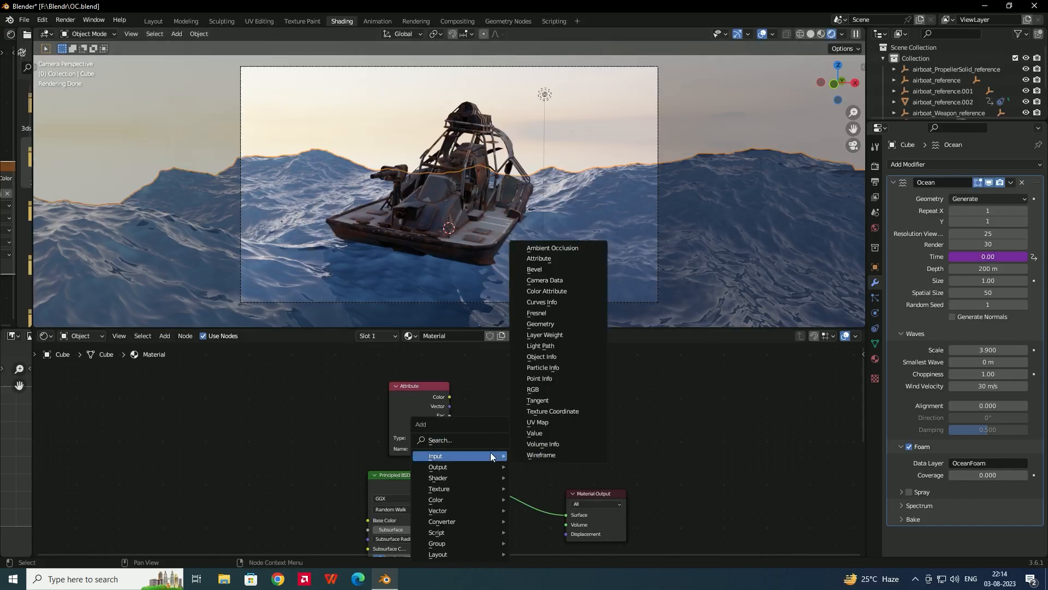
pyautogui.click(473, 441)
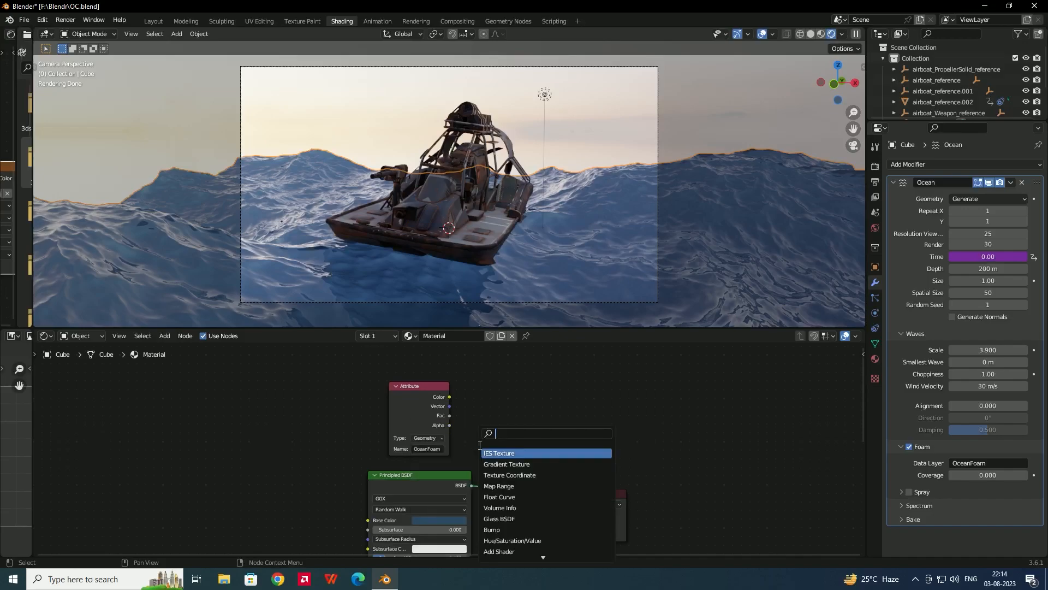
pyautogui.write('mix sh')
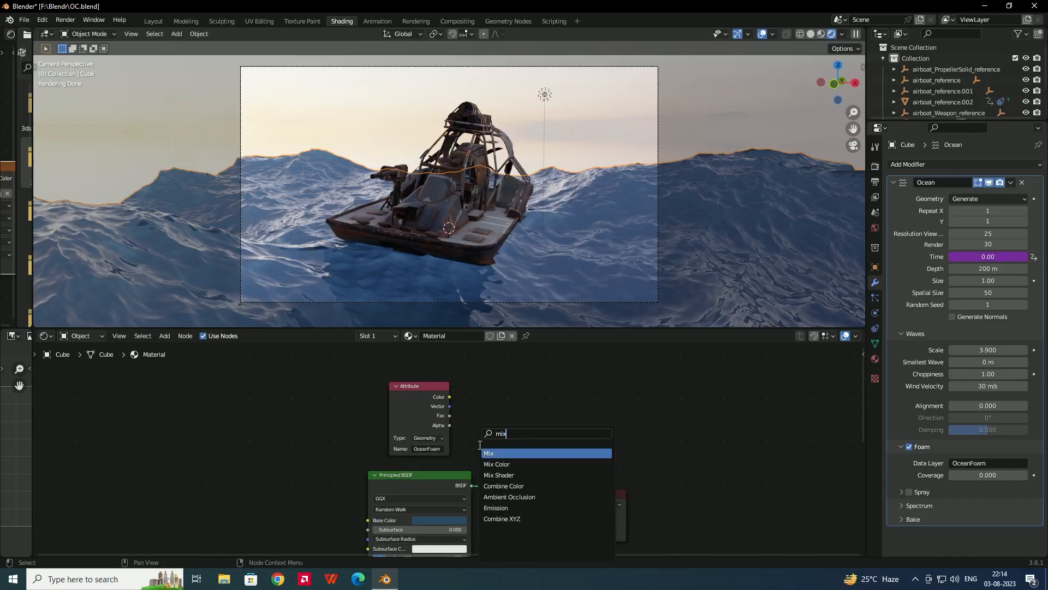
pyautogui.press('Return')
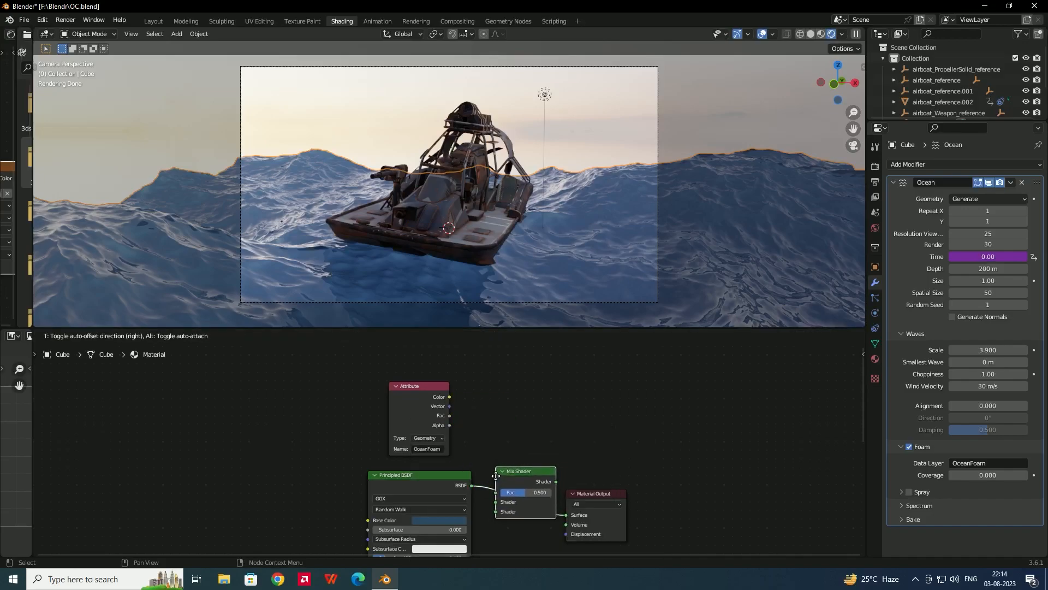
pyautogui.click(509, 476)
# Add a second Principled BSDF below the Mix Shader and connect its BSDF output to the Mix Shader's second shader input.
pyautogui.moveTo(644, 459); pyautogui.dragTo(624, 338, button='middle')
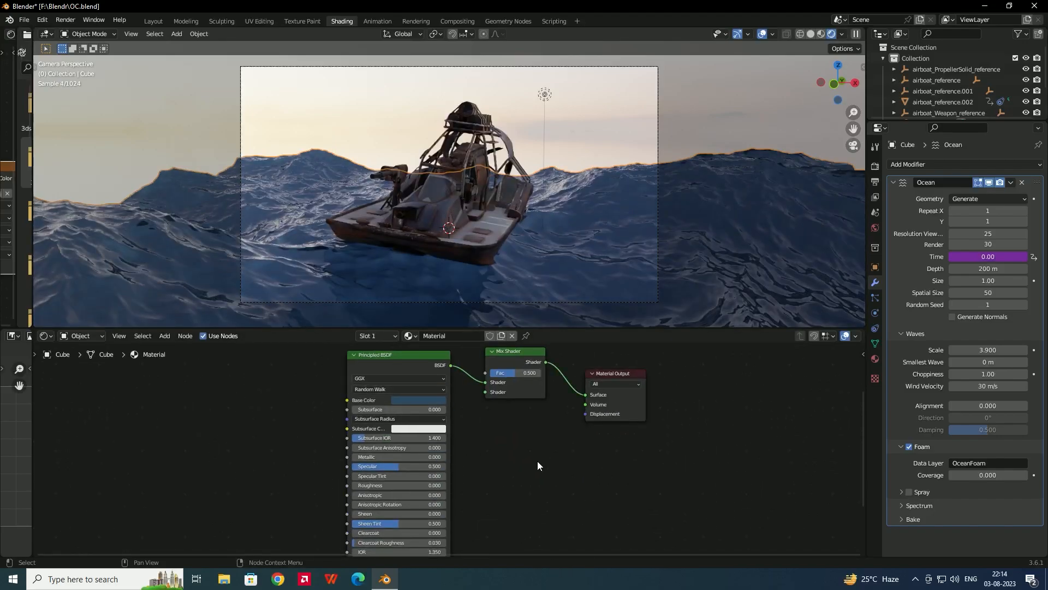
pyautogui.hotkey('shift', 'a')
pyautogui.hotkey('shift', 'a')
pyautogui.click(527, 440)
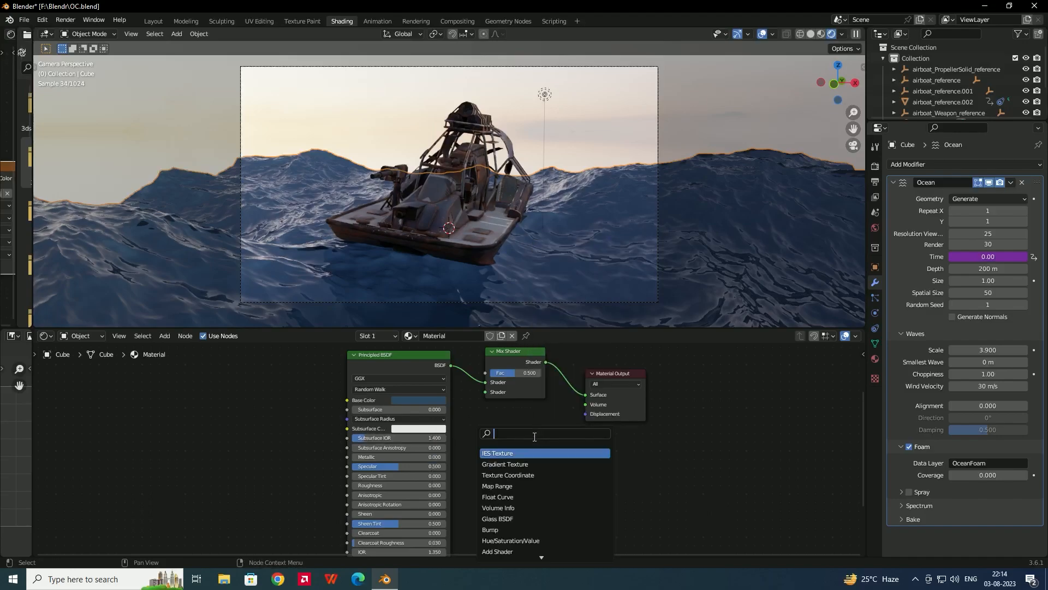
pyautogui.write('princ')
pyautogui.press('Return')
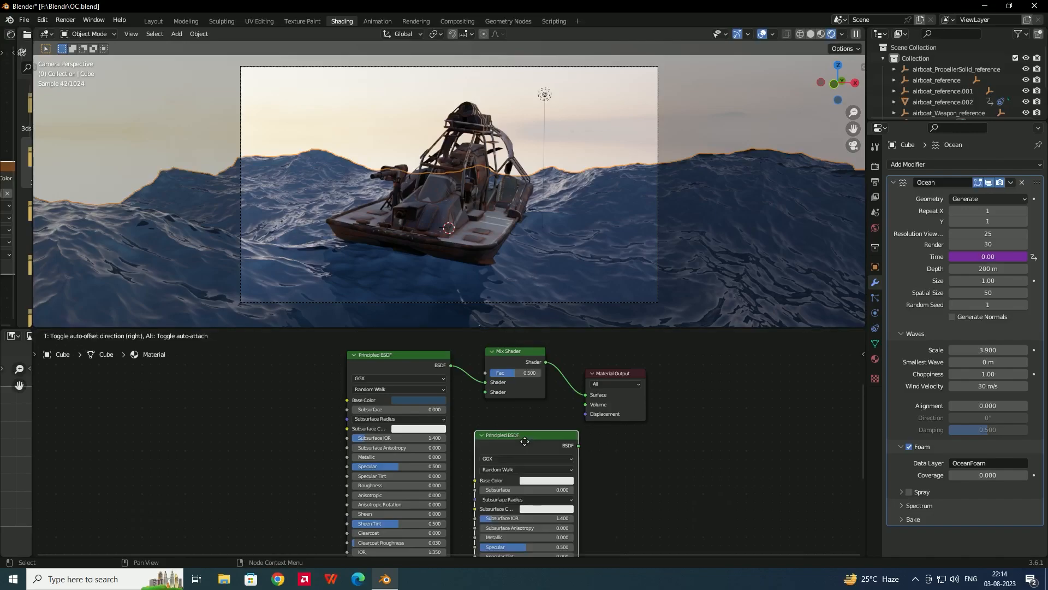
pyautogui.click(453, 458)
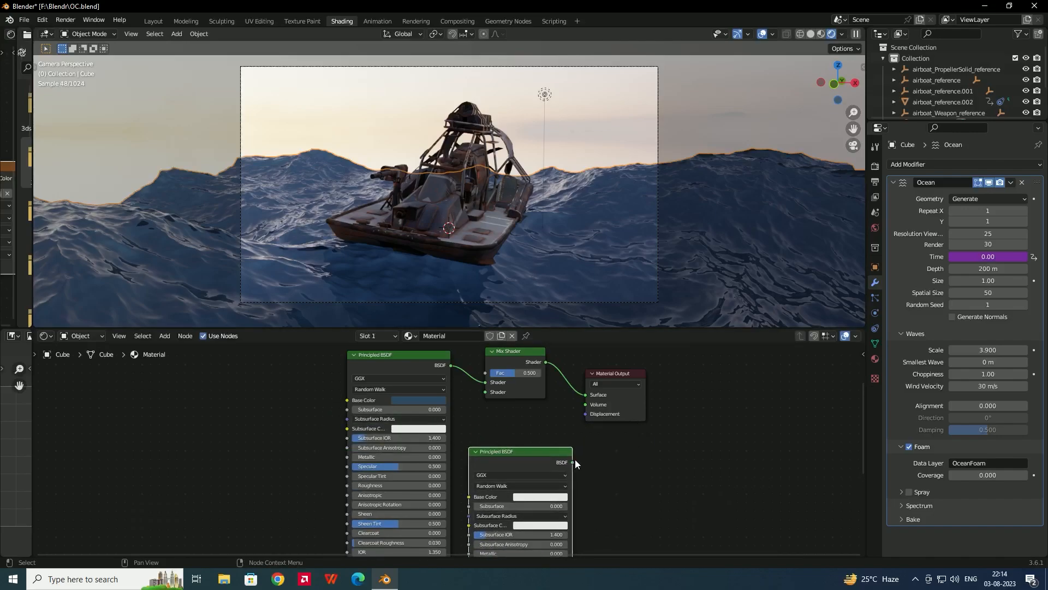
pyautogui.moveTo(573, 463); pyautogui.dragTo(485, 392)
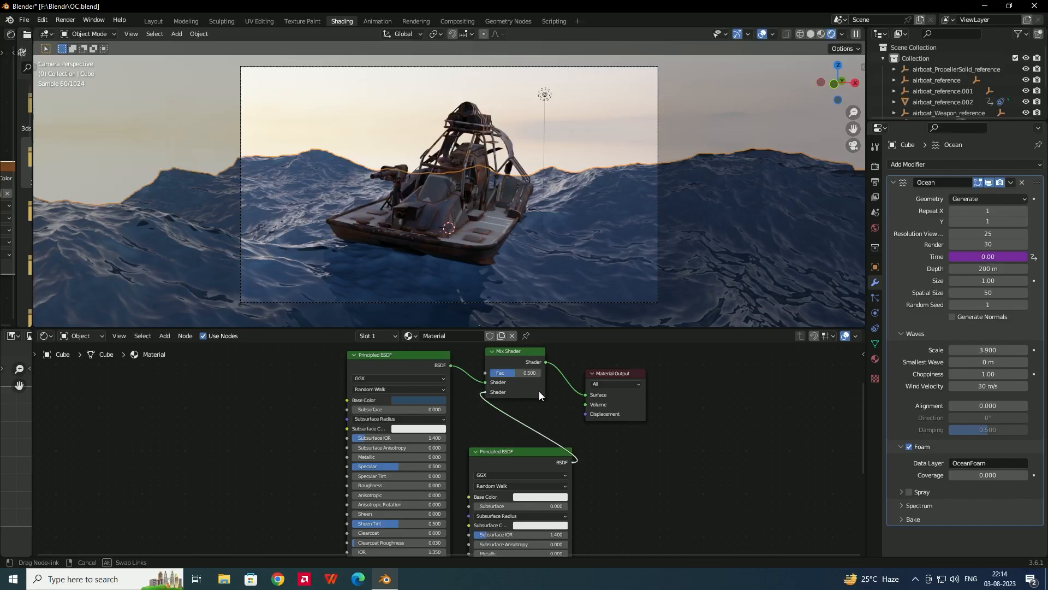
# Connect the Attribute node's Fac output to the Mix Shader's Fac input and check the foam on the waves.
pyautogui.moveTo(544, 351); pyautogui.dragTo(554, 445, button='middle')
pyautogui.moveTo(545, 447); pyautogui.dragTo(550, 445)
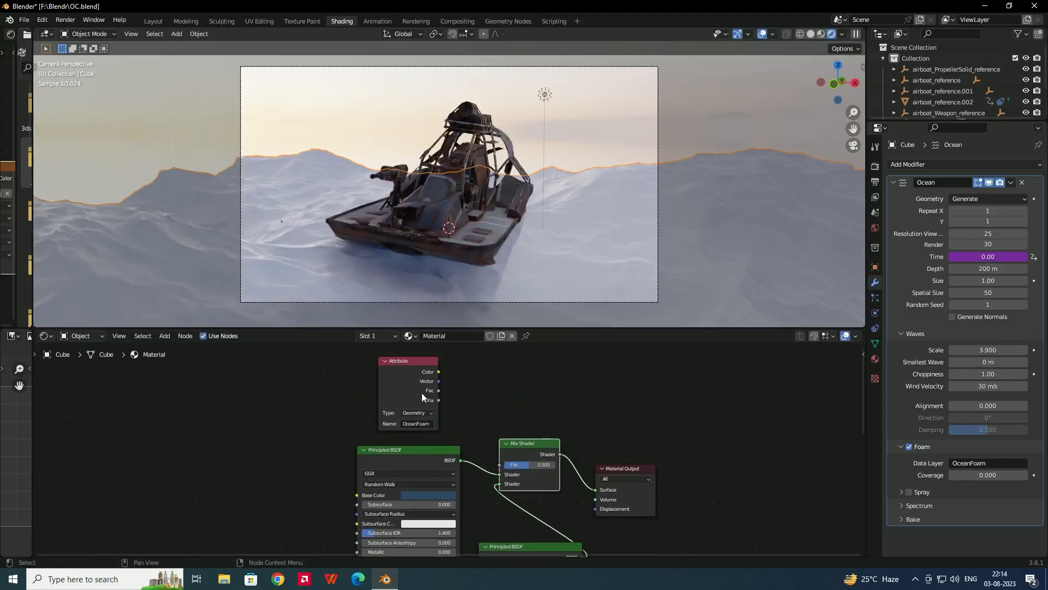
pyautogui.moveTo(440, 390); pyautogui.dragTo(499, 464)
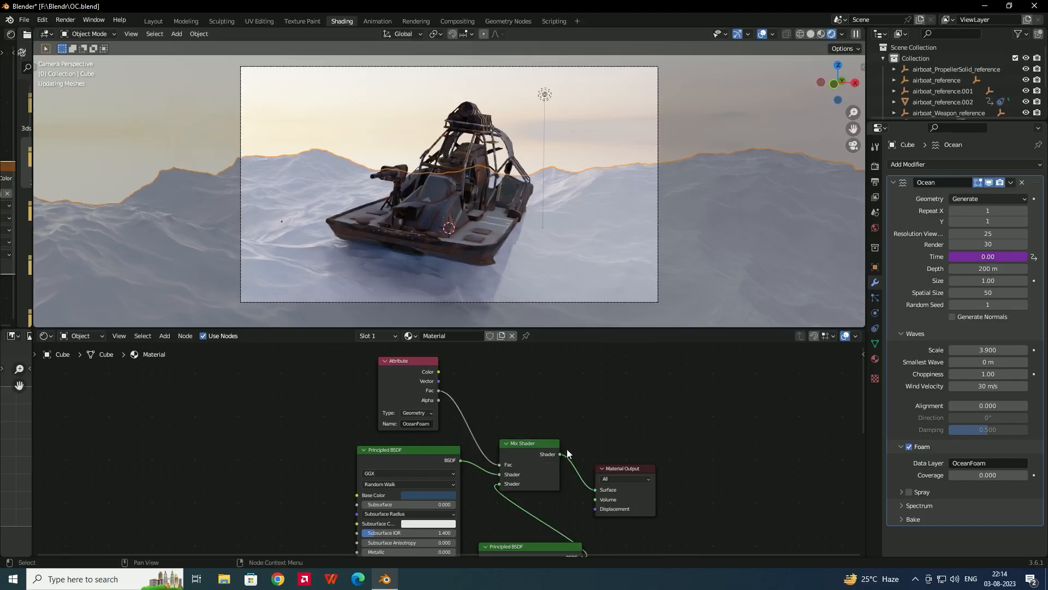
pyautogui.moveTo(620, 448); pyautogui.dragTo(631, 437, button='middle')
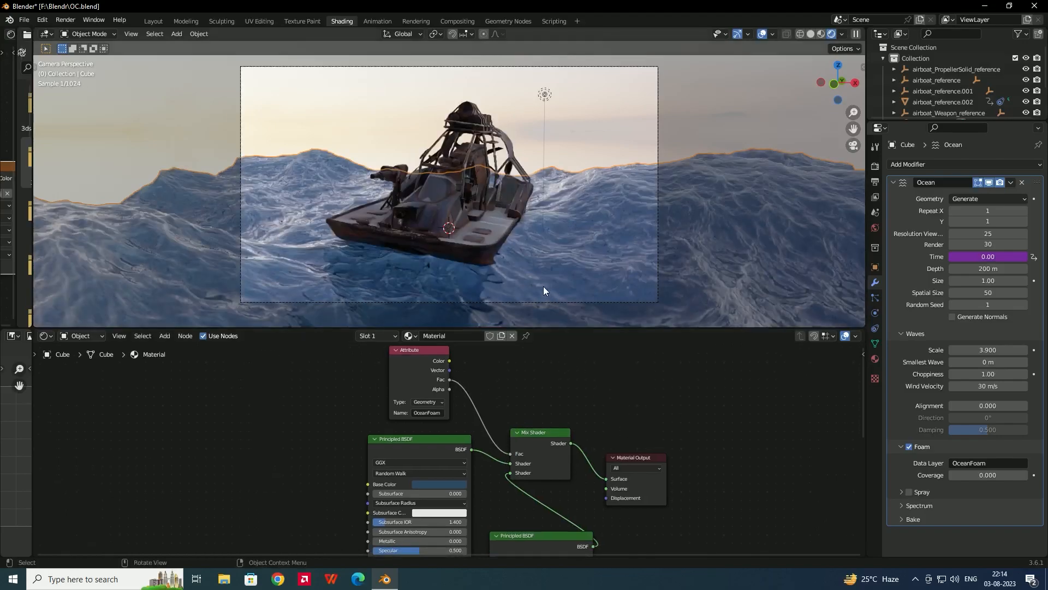
pyautogui.moveTo(556, 231); pyautogui.dragTo(552, 241, button='middle')
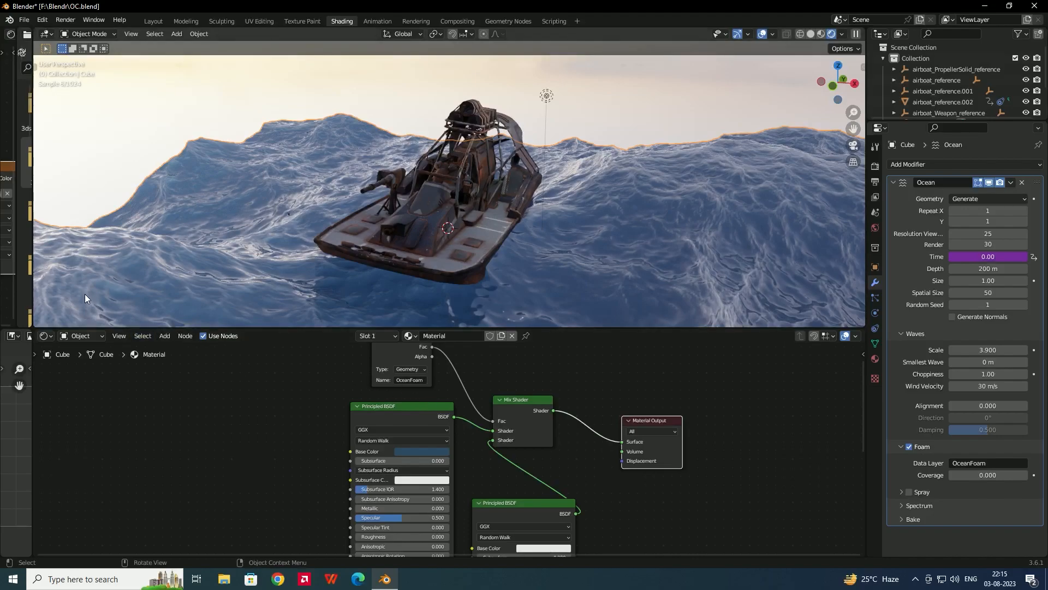
# Insert a Math node on the link between the Attribute's Fac output and the Mix Shader, and set its operation to Multiply.
pyautogui.moveTo(489, 377); pyautogui.dragTo(508, 432, button='middle')
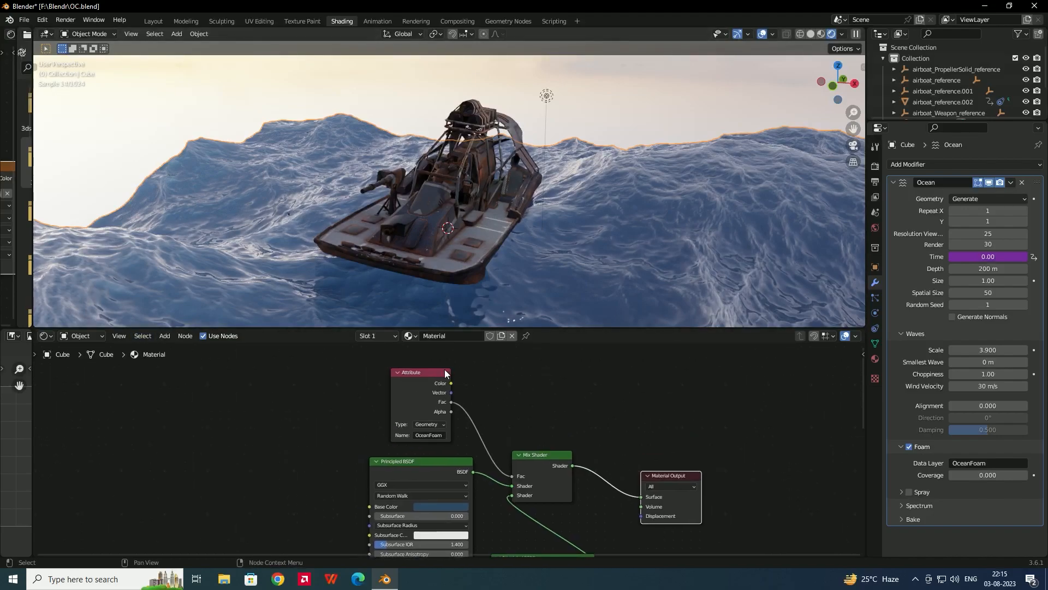
pyautogui.moveTo(423, 373); pyautogui.dragTo(394, 369)
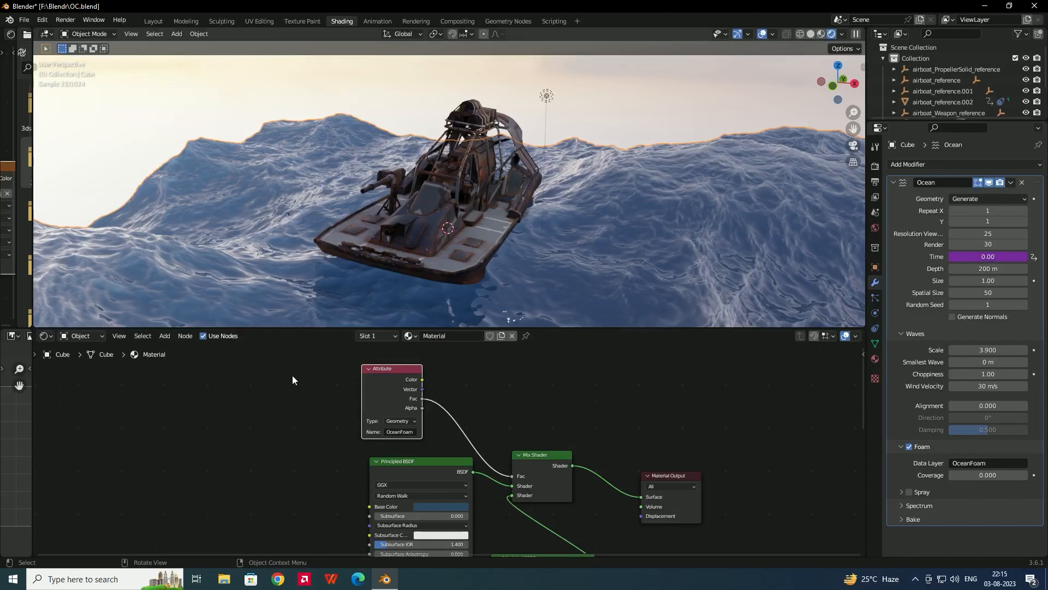
pyautogui.hotkey('shift', 'a')
pyautogui.click(352, 379)
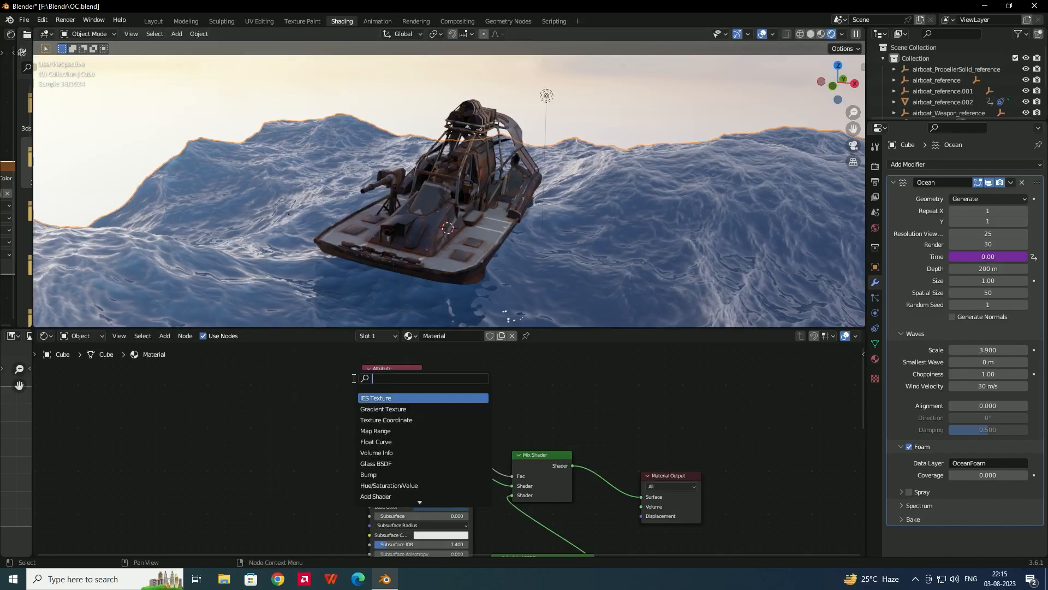
pyautogui.write('mat')
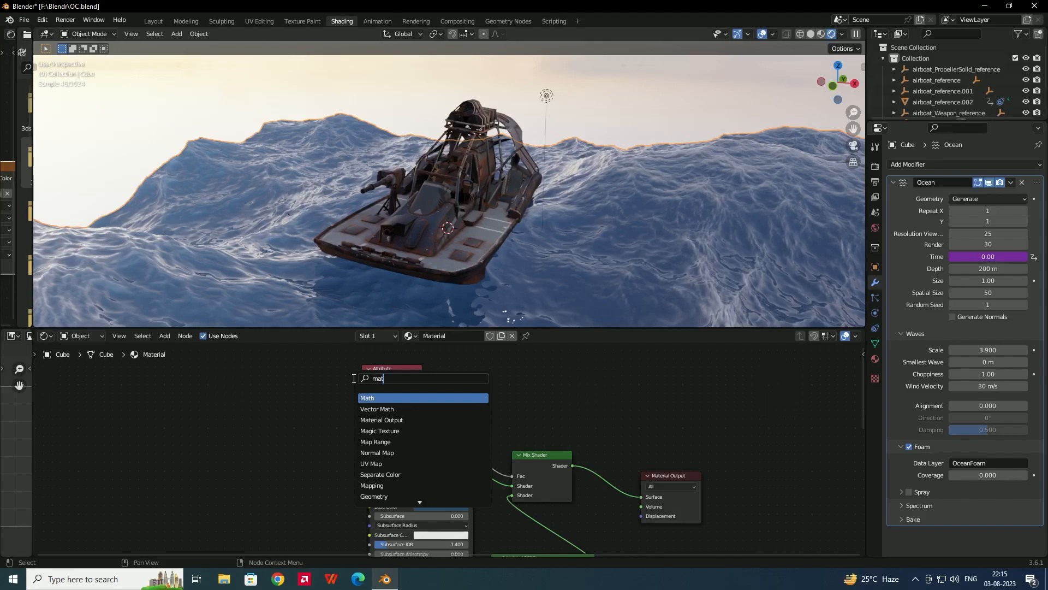
pyautogui.click(384, 398)
pyautogui.click(498, 416)
pyautogui.moveTo(498, 384); pyautogui.dragTo(505, 378)
pyautogui.click(492, 407)
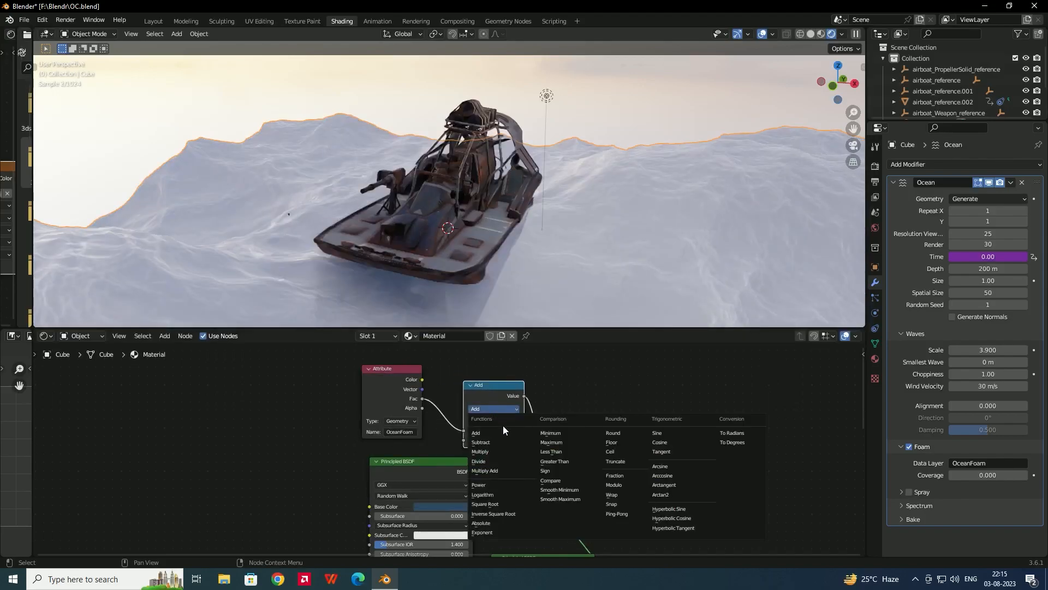
pyautogui.click(491, 452)
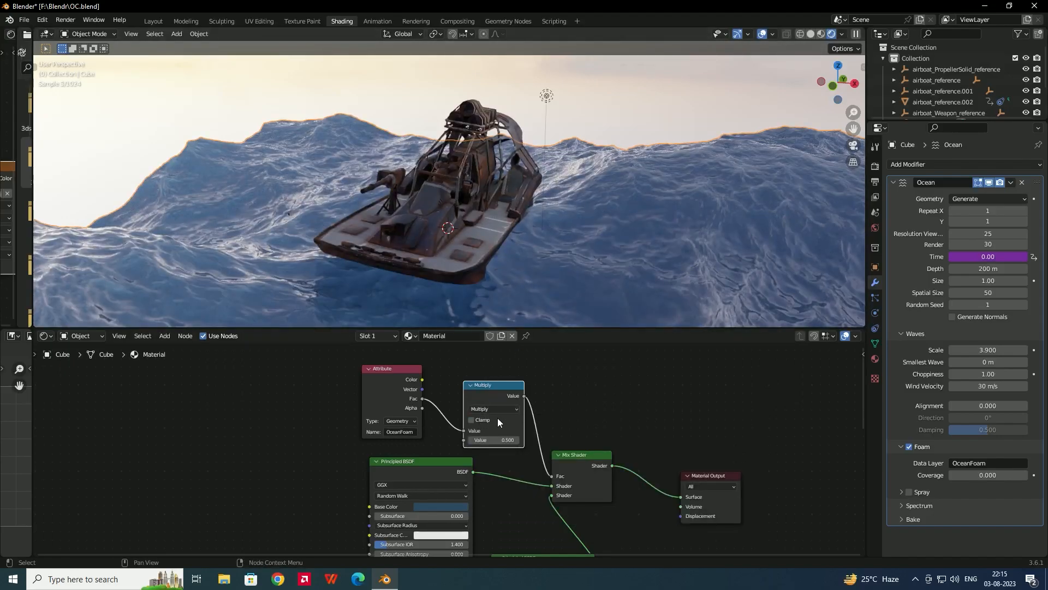
# Set the Multiply node's value to 1.600, judging the foam on the waves from several angles.
pyautogui.moveTo(497, 437); pyautogui.dragTo(524, 437)
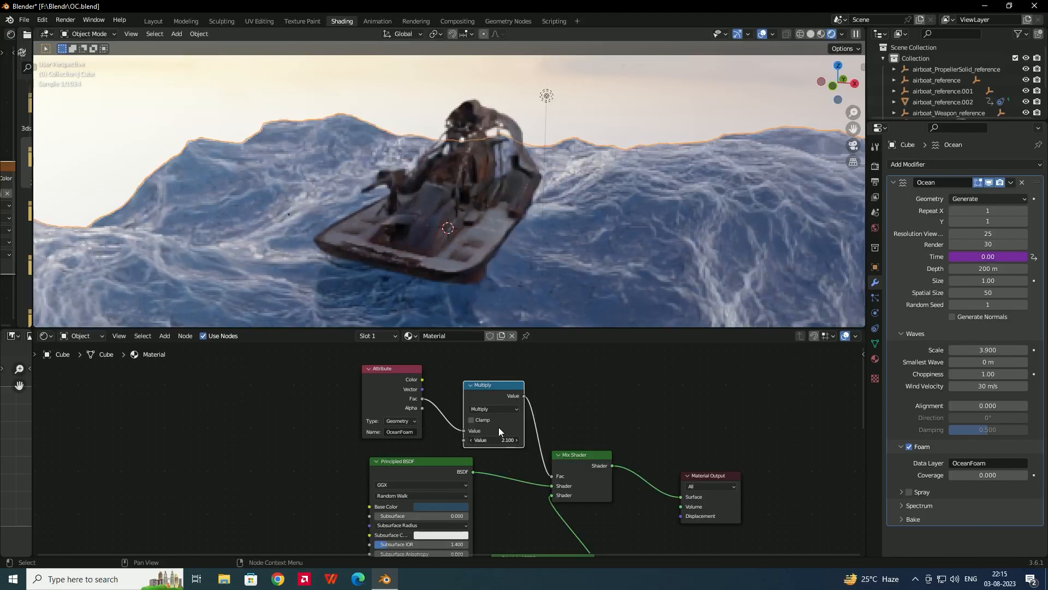
pyautogui.moveTo(290, 271); pyautogui.dragTo(465, 252, button='middle')
pyautogui.scroll(-4, 441, 244)
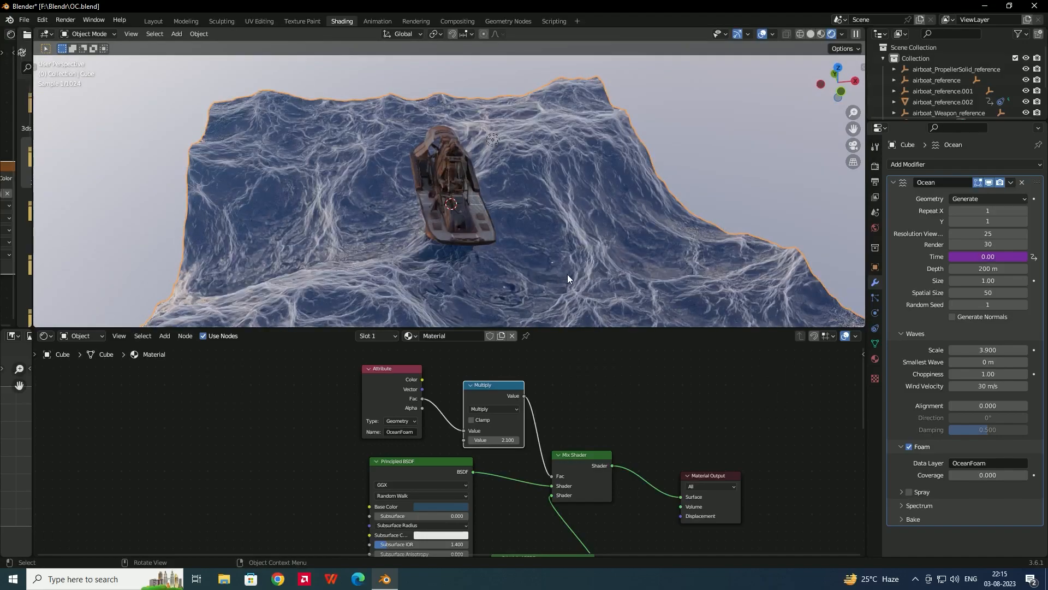
pyautogui.moveTo(548, 280)
pyautogui.mouseDown(button='middle')
pyautogui.moveTo(538, 280)
pyautogui.moveTo(548, 276)
pyautogui.mouseUp(button='middle')
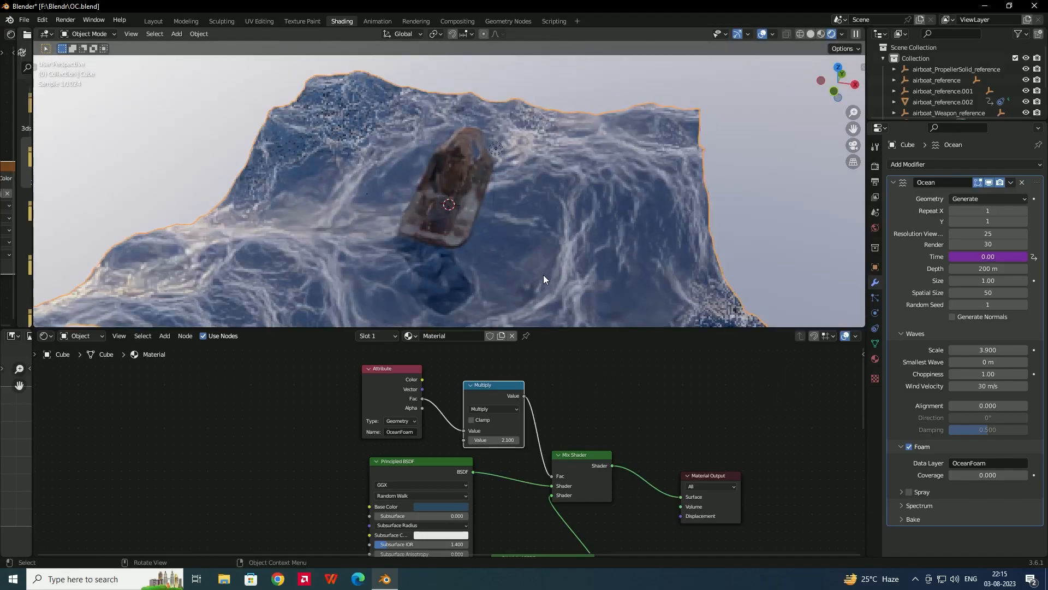
pyautogui.moveTo(505, 439); pyautogui.dragTo(480, 439)
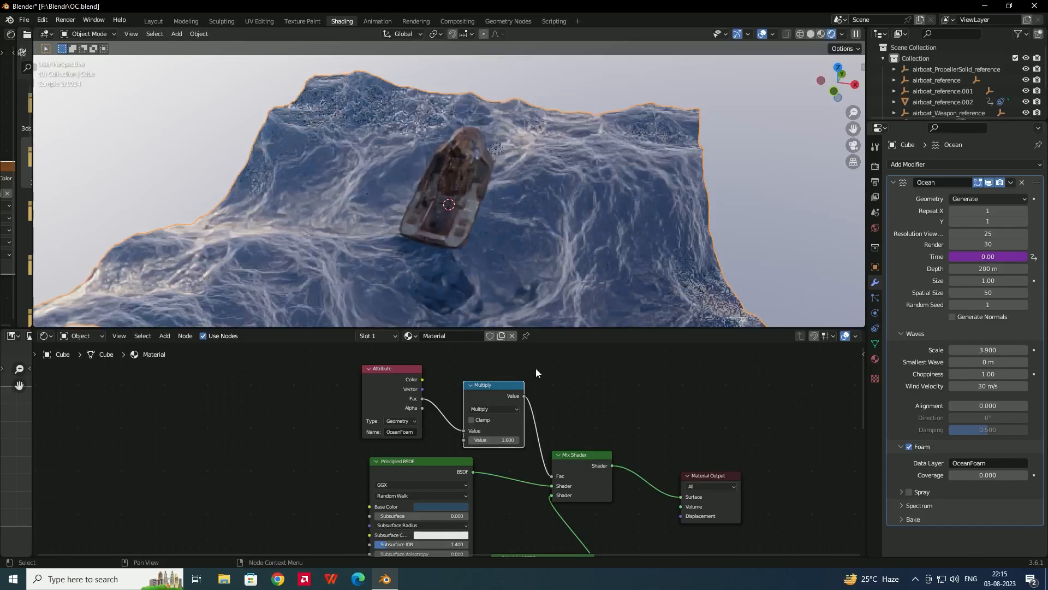
pyautogui.moveTo(513, 220); pyautogui.dragTo(532, 243, button='middle')
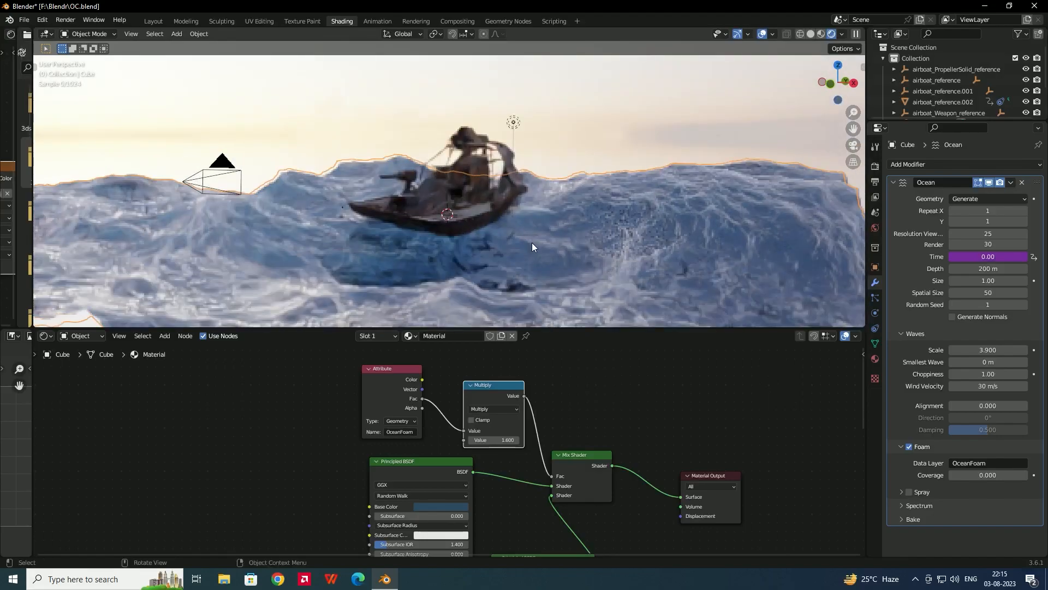
# Enter the camera view, lock the camera to the view, and orbit it to frame the airboat from its side.
pyautogui.click(853, 145)
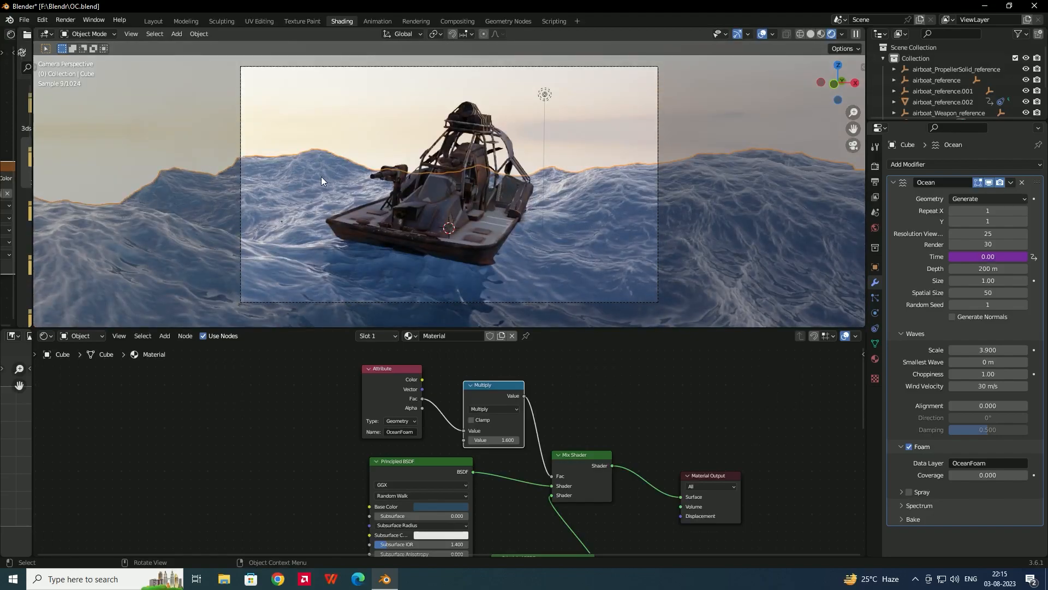
pyautogui.moveTo(524, 215); pyautogui.dragTo(845, 153, button='middle')
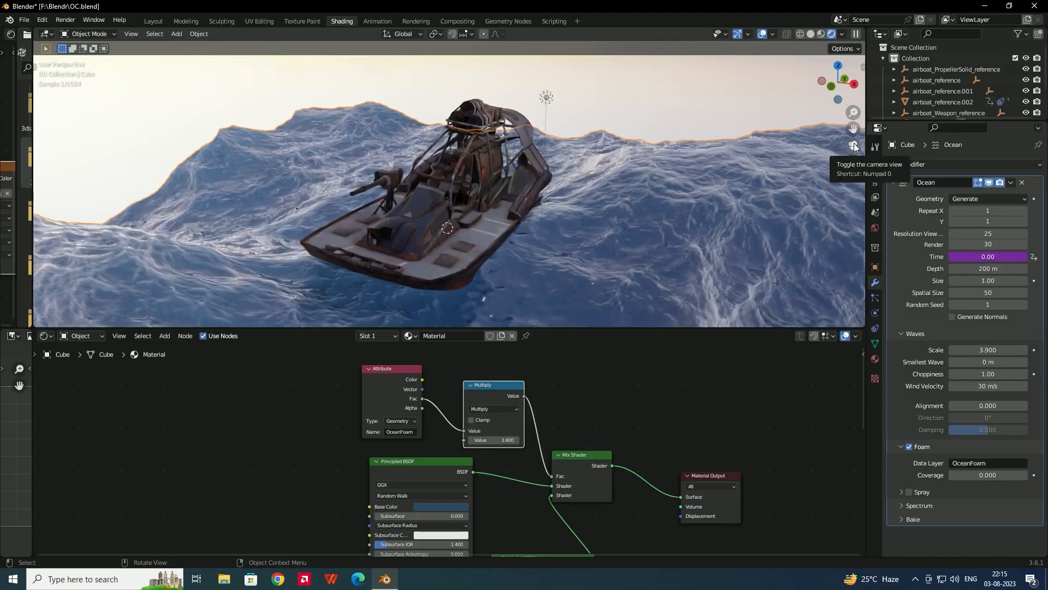
pyautogui.click(854, 145)
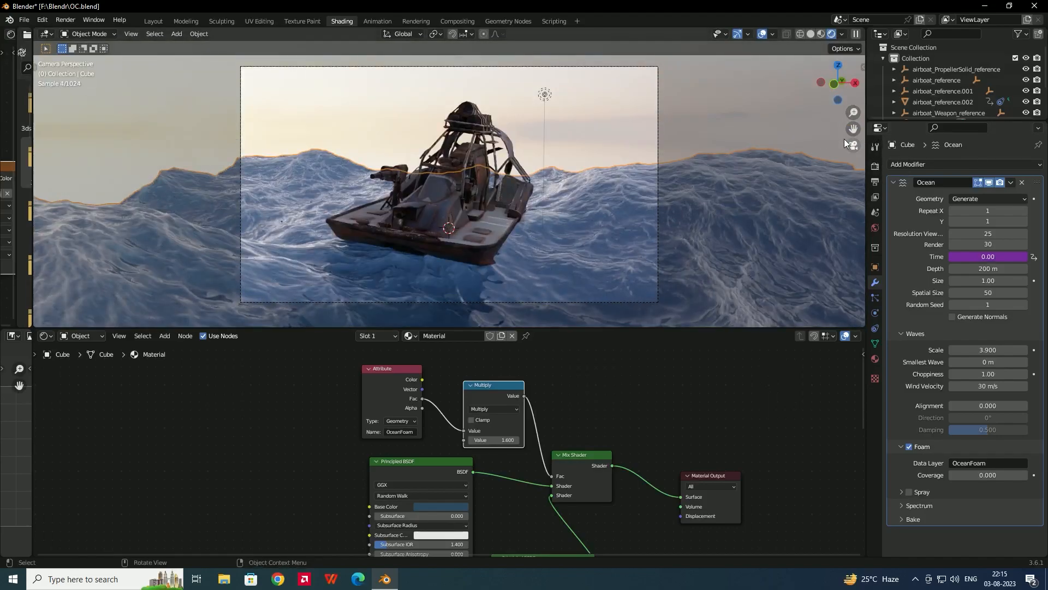
pyautogui.press('n')
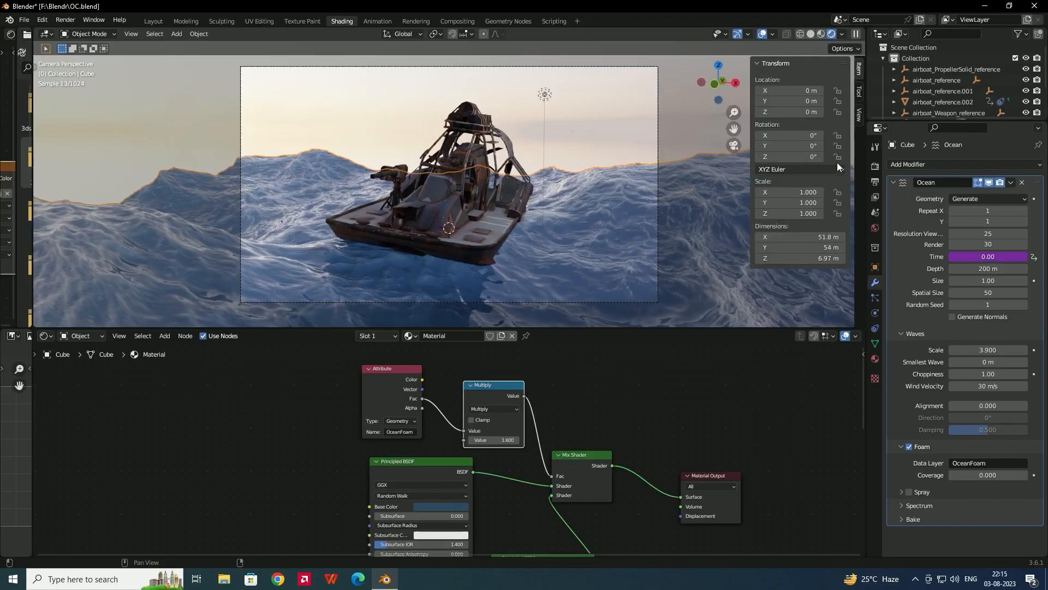
pyautogui.click(859, 115)
pyautogui.click(797, 200)
pyautogui.moveTo(447, 206); pyautogui.dragTo(523, 215, button='middle')
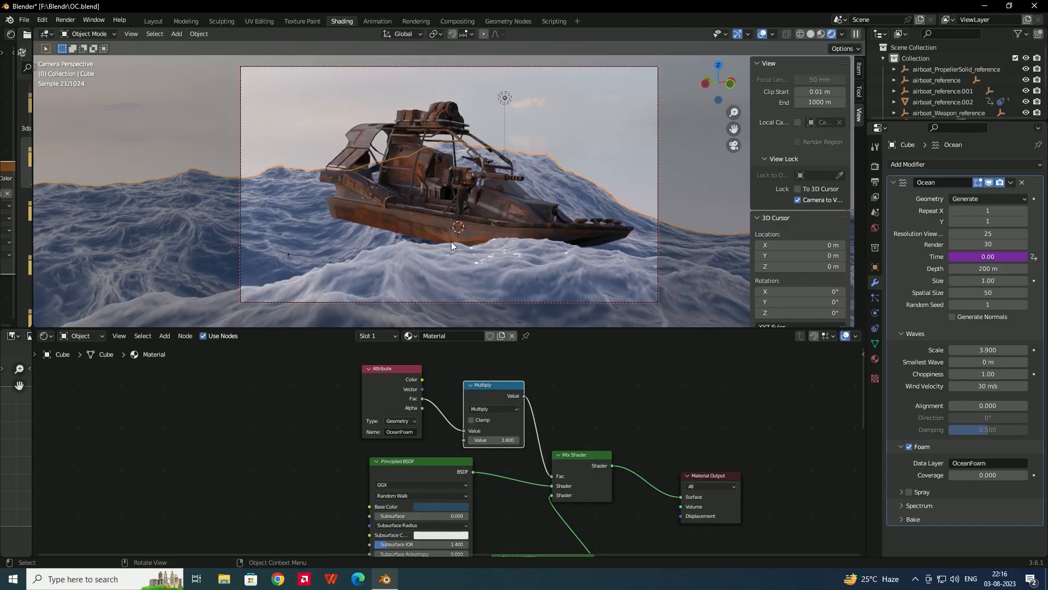
pyautogui.moveTo(655, 420); pyautogui.dragTo(587, 376, button='middle')
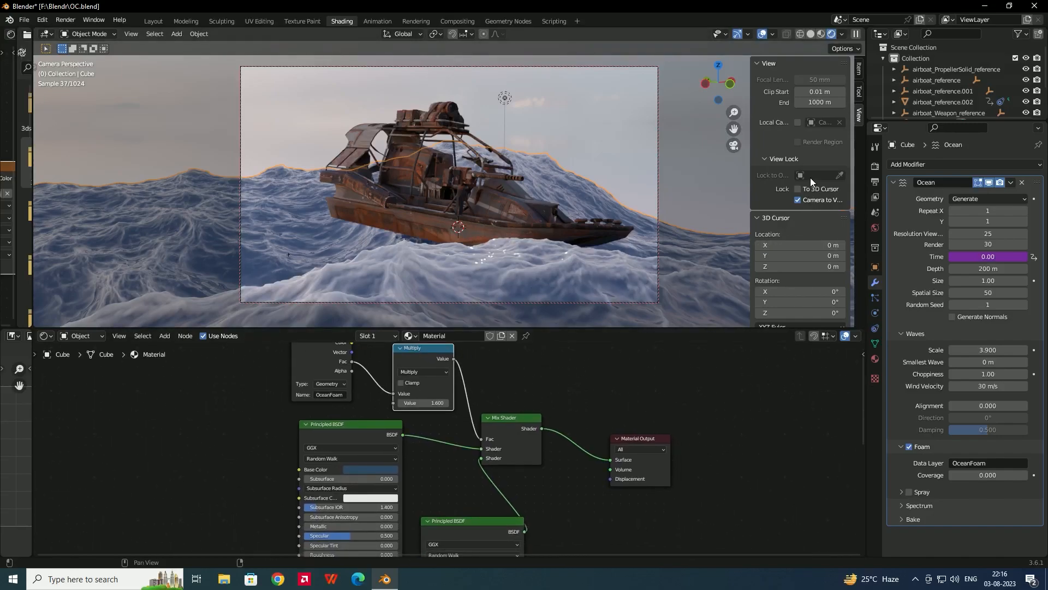
# Enable Depth of Field on the camera and pick the airboat as its focus object.
pyautogui.scroll(-3, 932, 81)
pyautogui.click(920, 76)
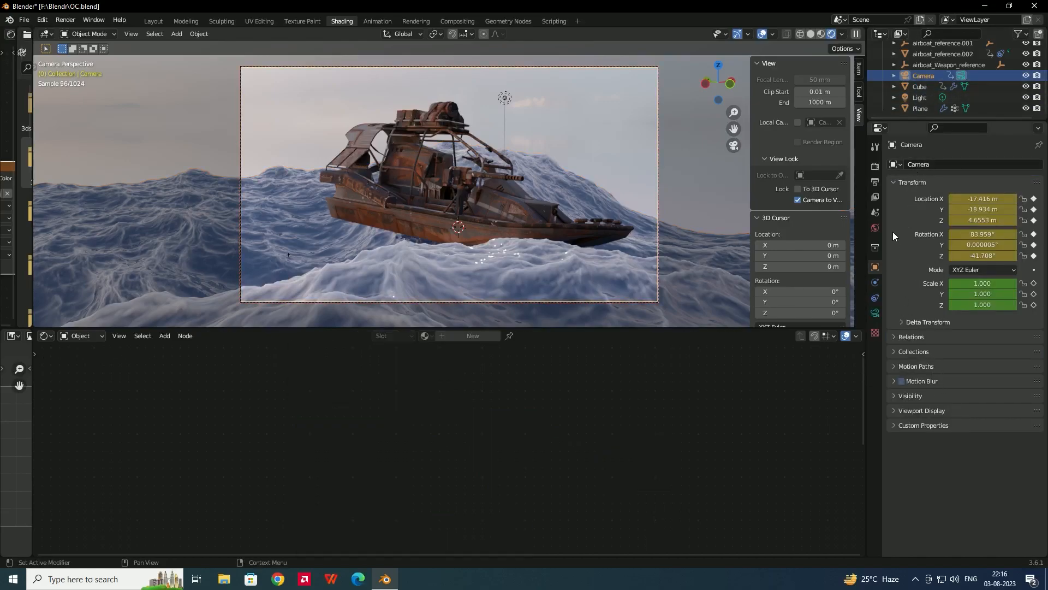
pyautogui.click(875, 313)
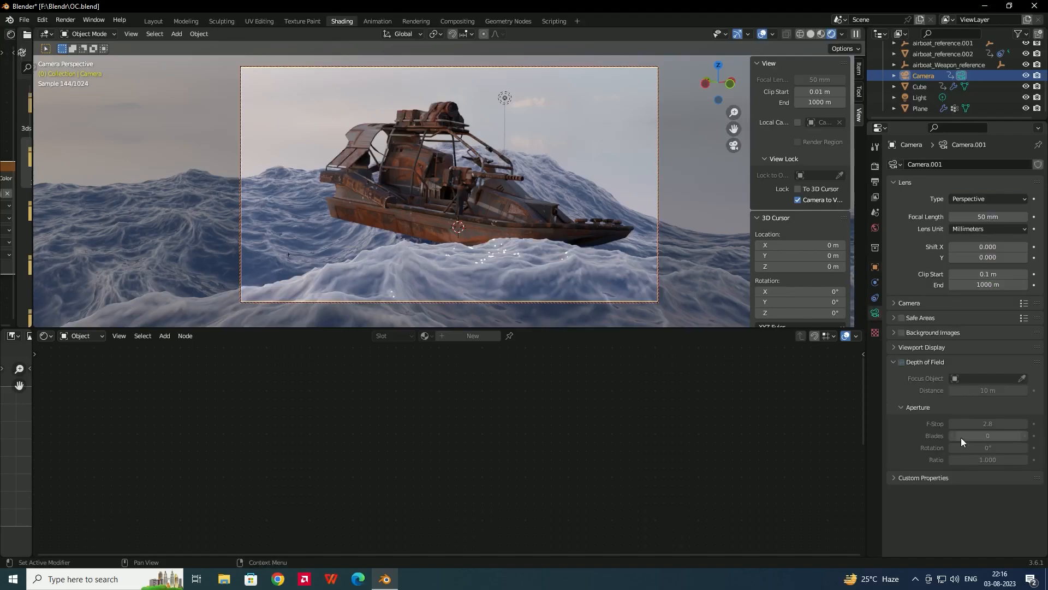
pyautogui.click(902, 361)
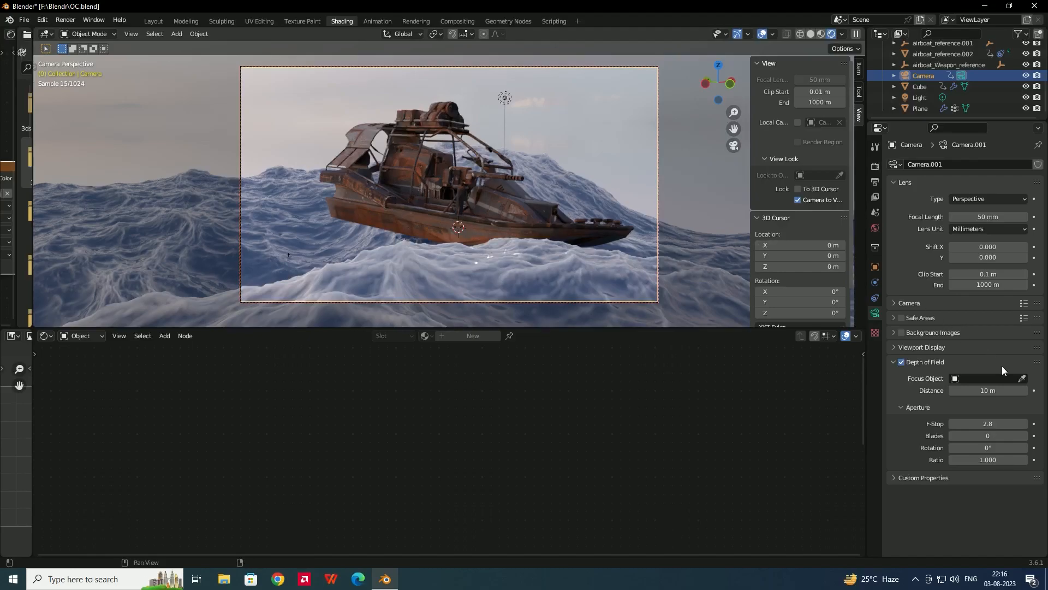
pyautogui.click(1022, 377)
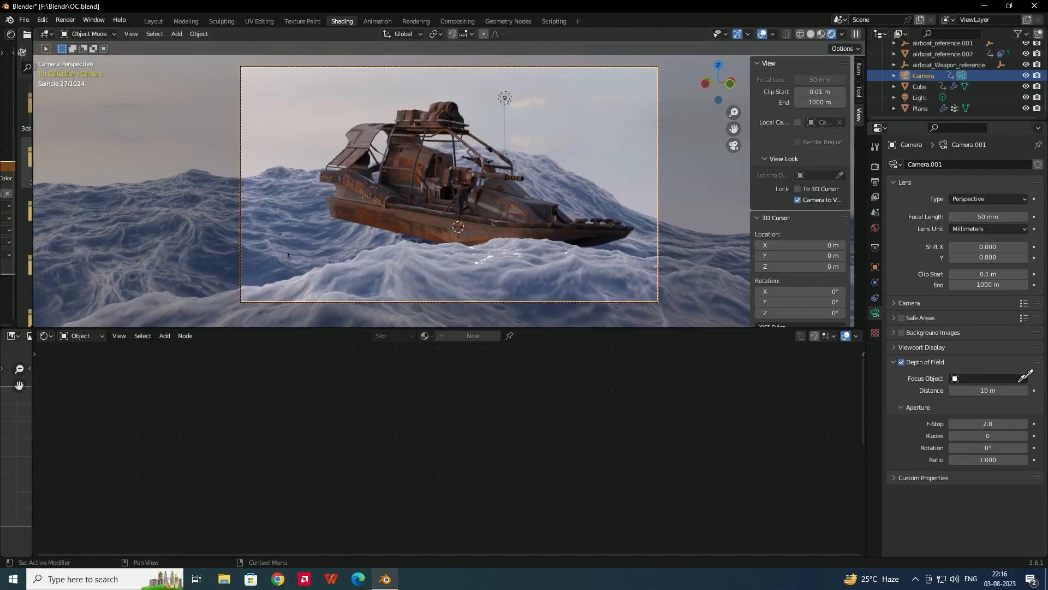
pyautogui.click(507, 204)
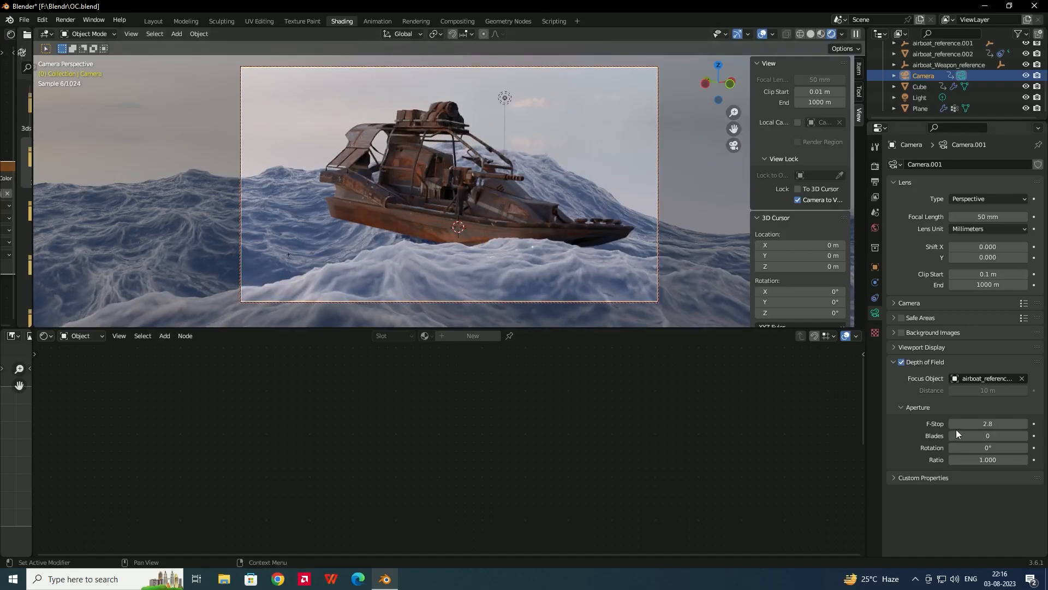
# Set the camera's aperture F-Stop to 1.1, comparing the blur on the foreground waves.
pyautogui.moveTo(988, 423); pyautogui.dragTo(960, 424)
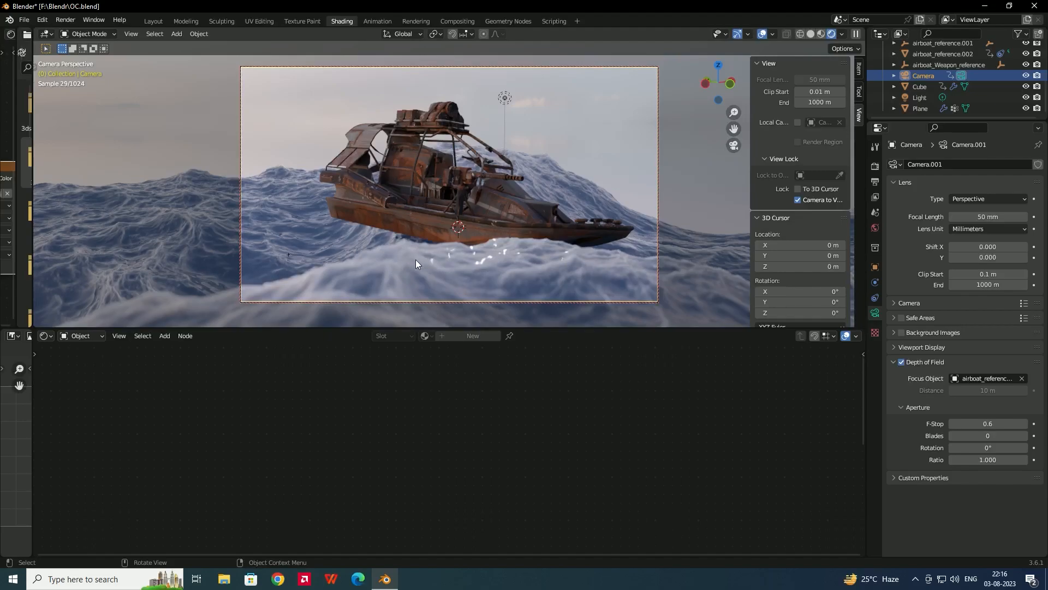
pyautogui.moveTo(985, 424); pyautogui.dragTo(972, 423)
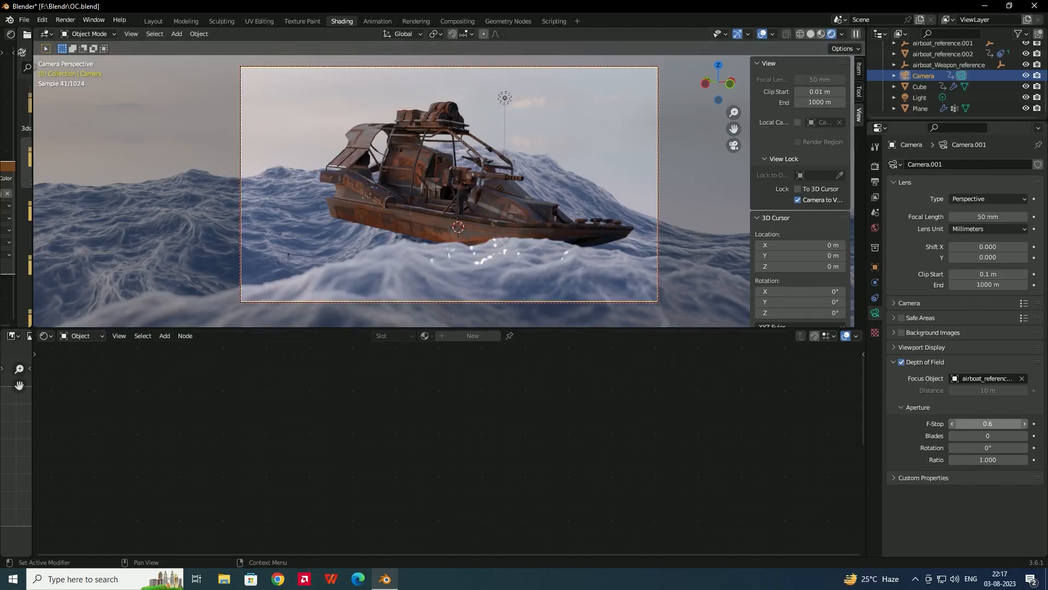
pyautogui.moveTo(972, 424); pyautogui.dragTo(997, 424)
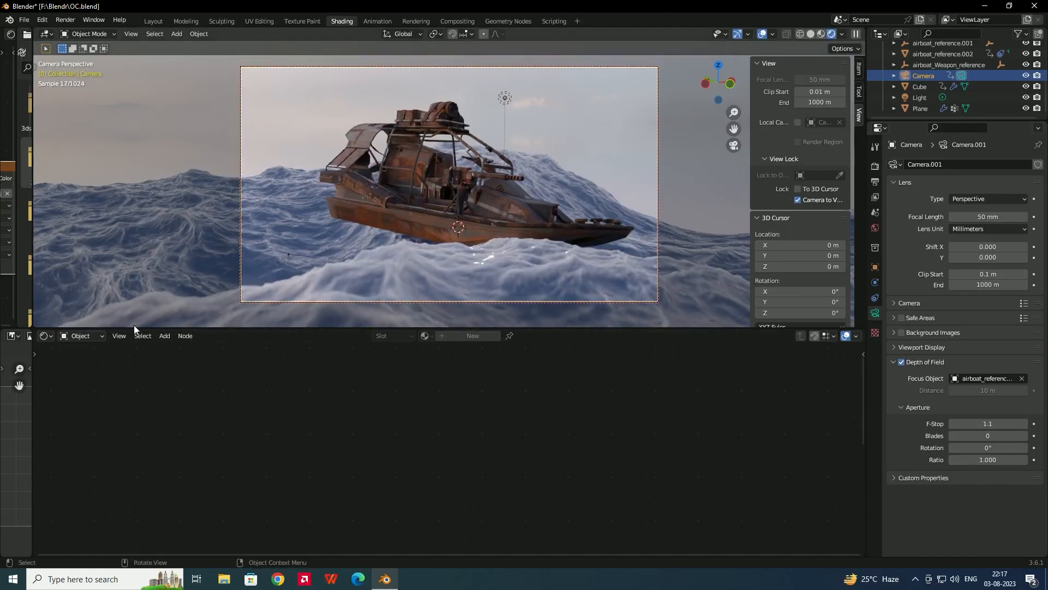
pyautogui.click(73, 336)
# Switch to the Layout workspace with rendered shading and move the camera slightly closer to the airboat.
pyautogui.click(154, 21)
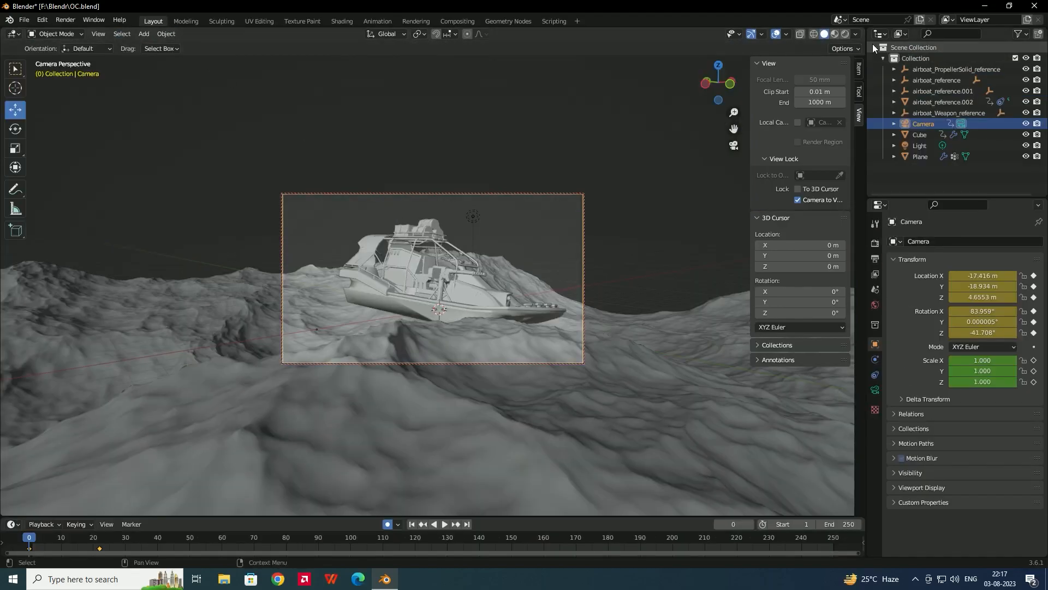
pyautogui.click(845, 34)
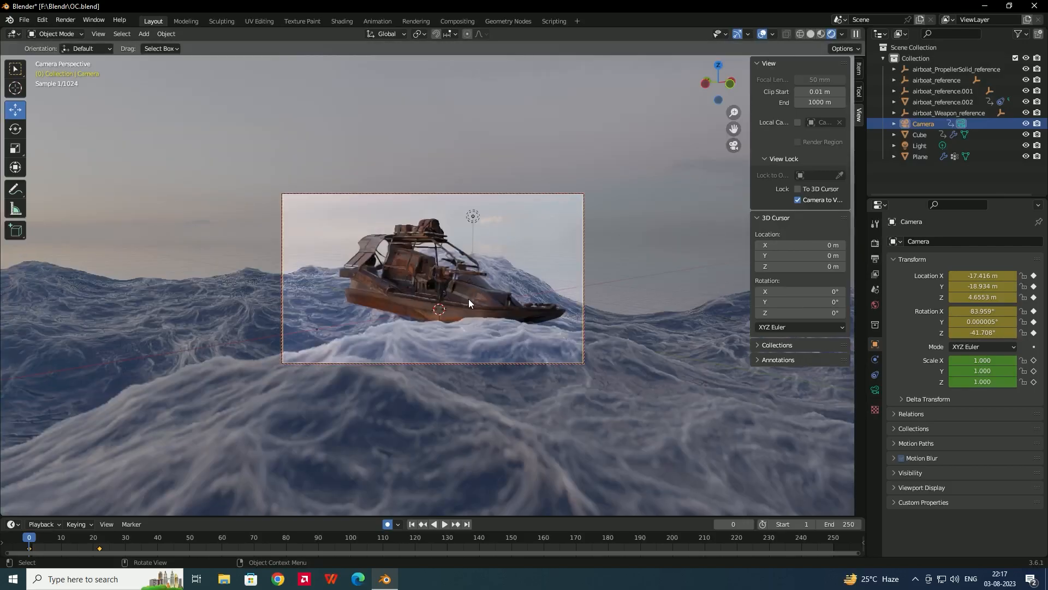
pyautogui.scroll(2, 454, 306)
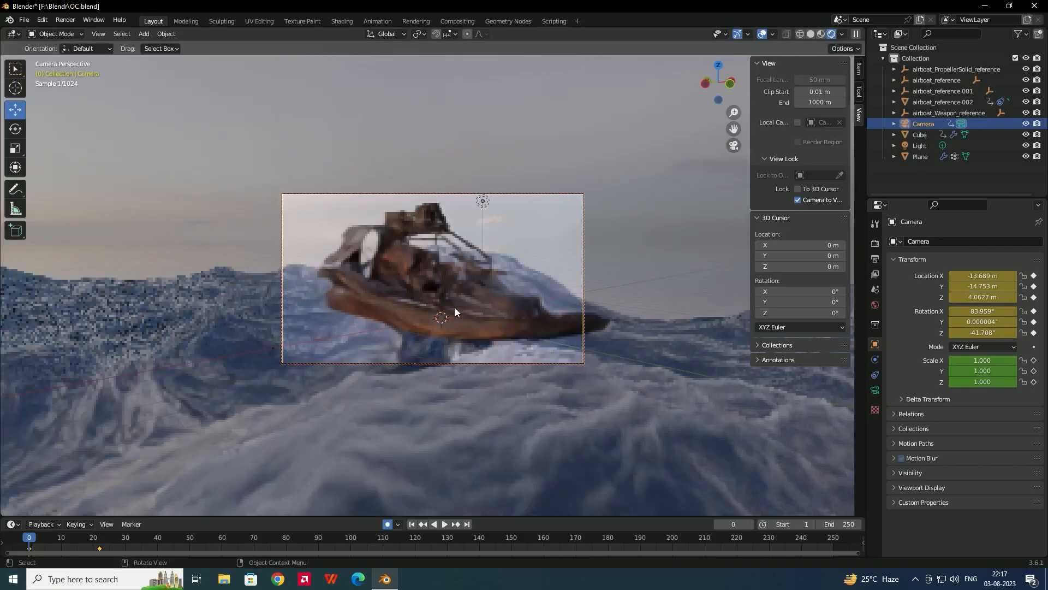
pyautogui.scroll(-1, 456, 312)
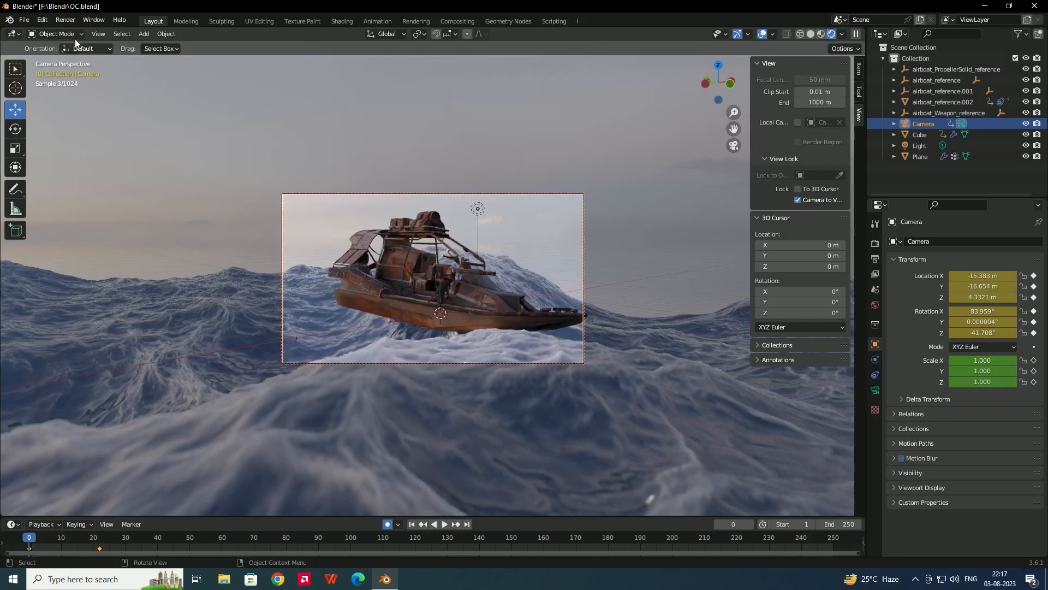
# Render a test image of the current frame, inspect the airboat and foam, and close the render window.
pyautogui.click(77, 20)
pyautogui.click(66, 22)
pyautogui.click(65, 21)
pyautogui.click(82, 32)
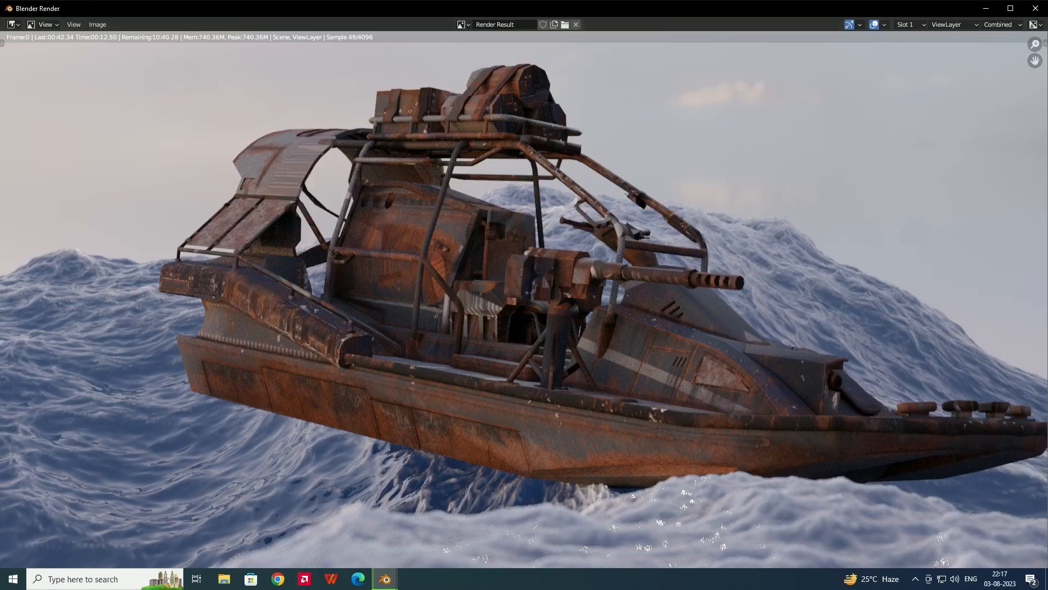
pyautogui.click(1044, 6)
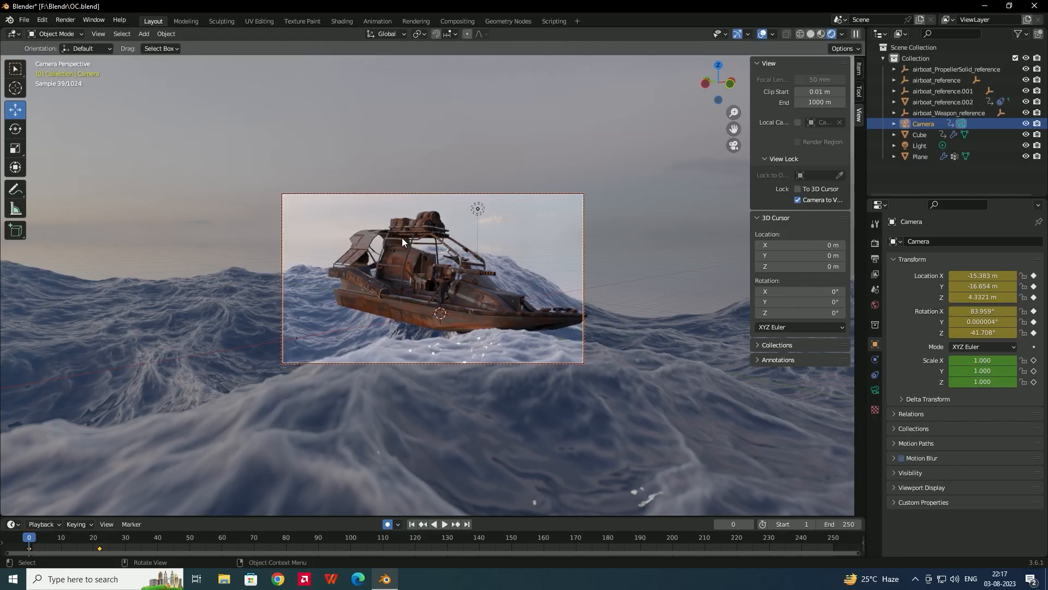
# Review the Cycles sampling settings and the output resolution, frame range and file format before rendering the animation.
pyautogui.click(67, 21)
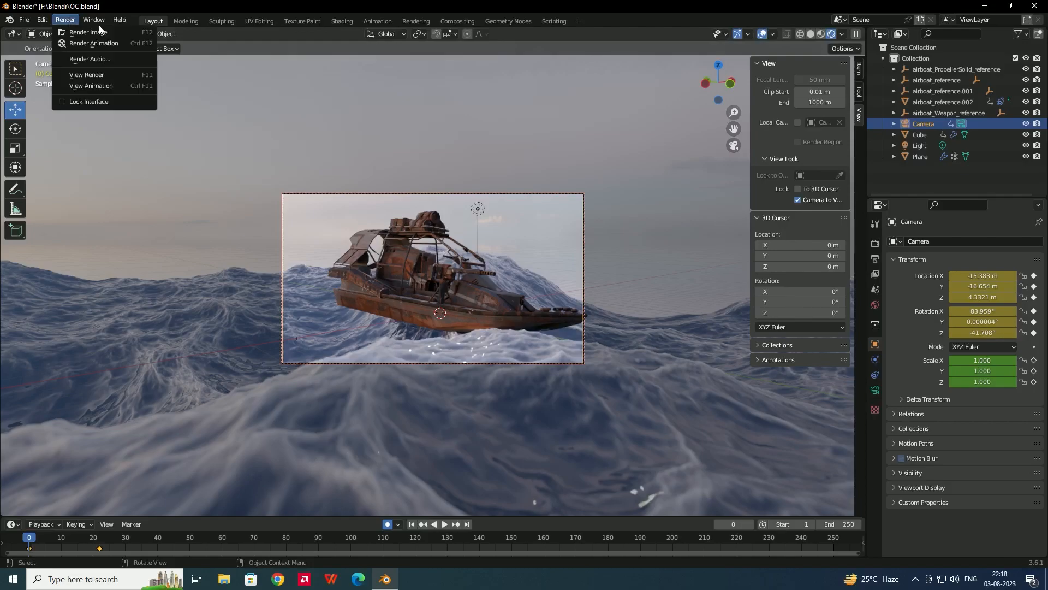
pyautogui.click(60, 22)
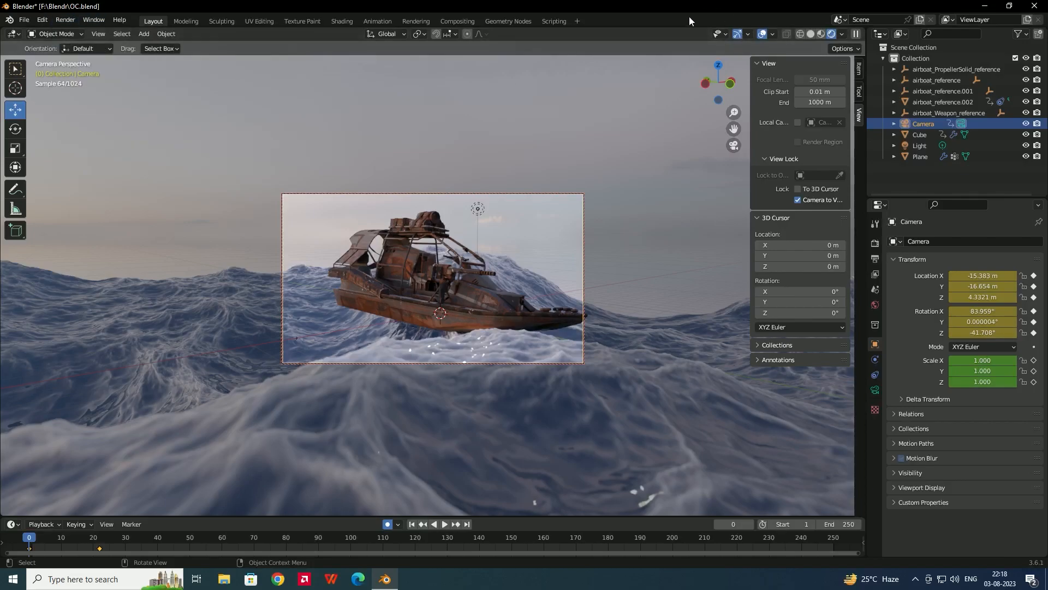
pyautogui.click(875, 243)
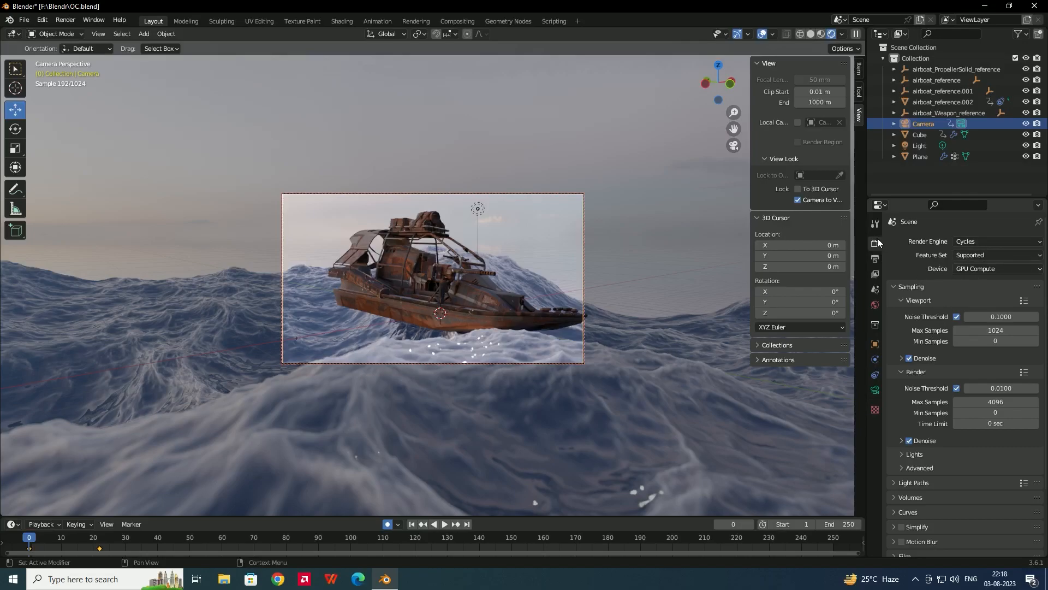
pyautogui.click(875, 258)
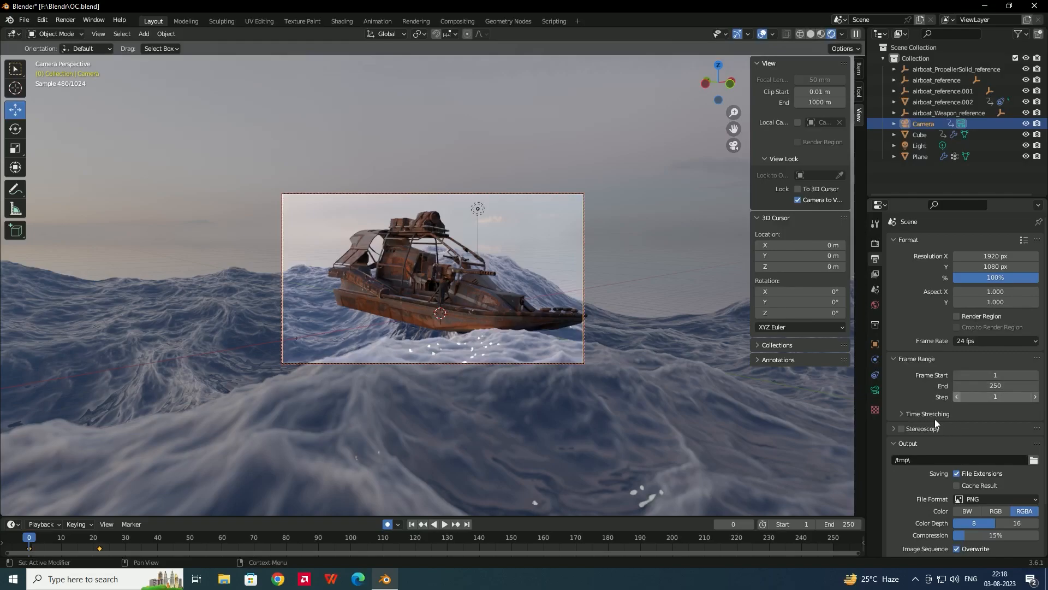
# Browse the output folder locations without changing the path, and set the render output file format to JPEG.
pyautogui.click(1033, 459)
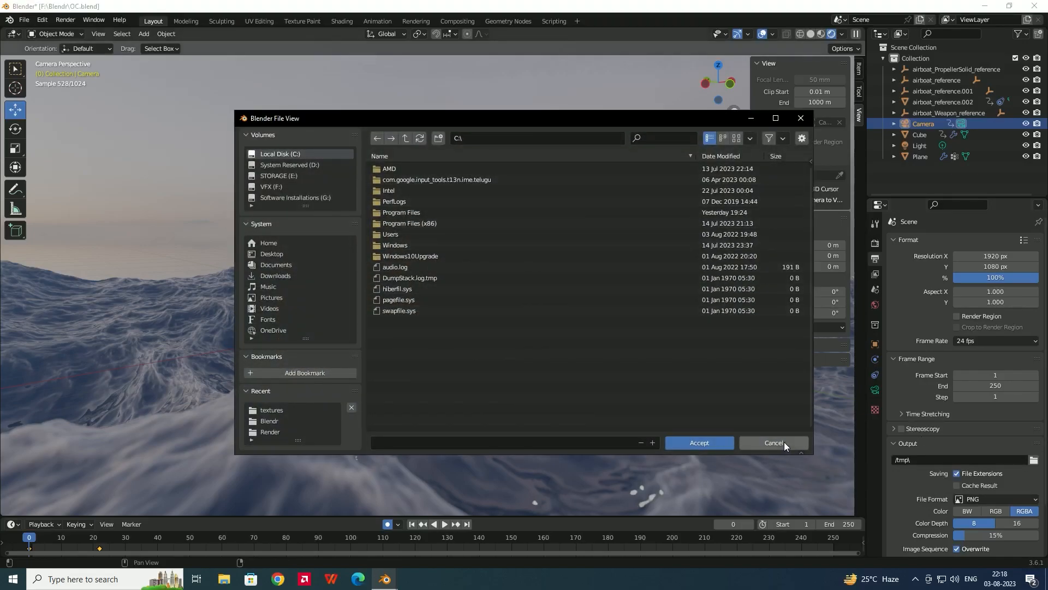
pyautogui.click(784, 441)
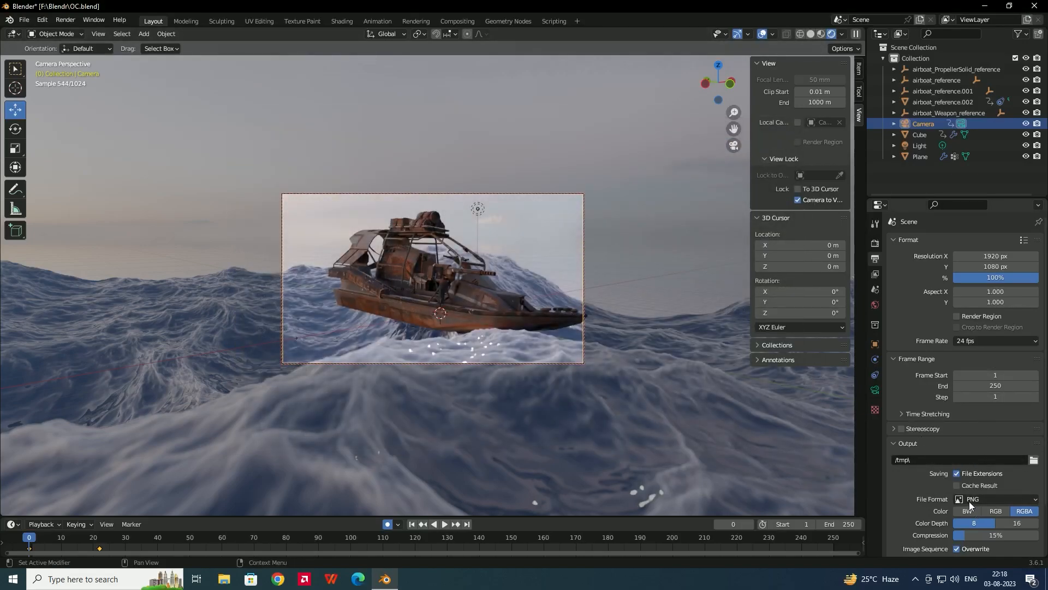
pyautogui.click(970, 500)
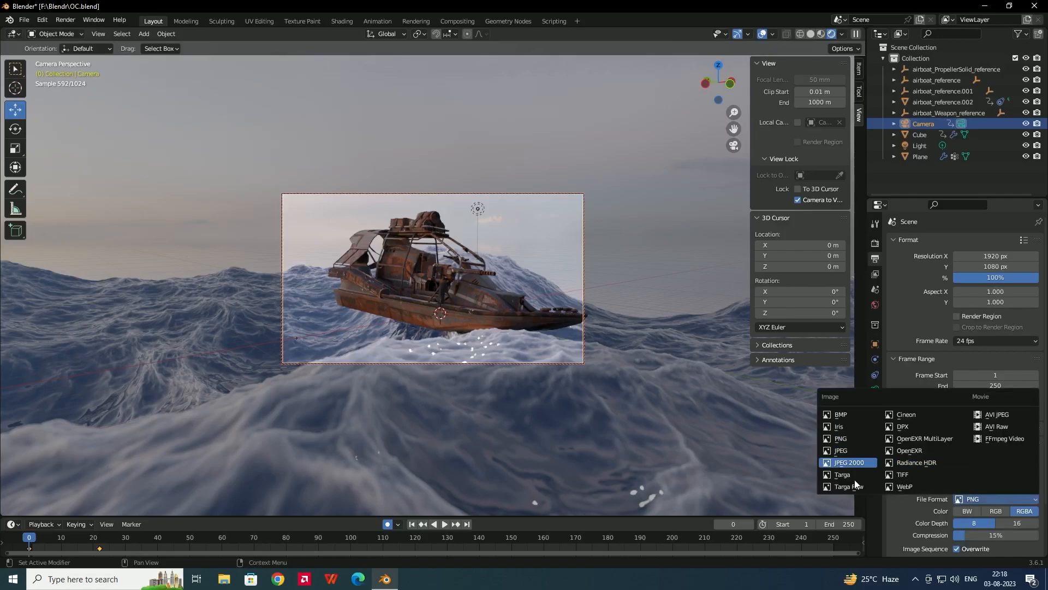
pyautogui.click(856, 450)
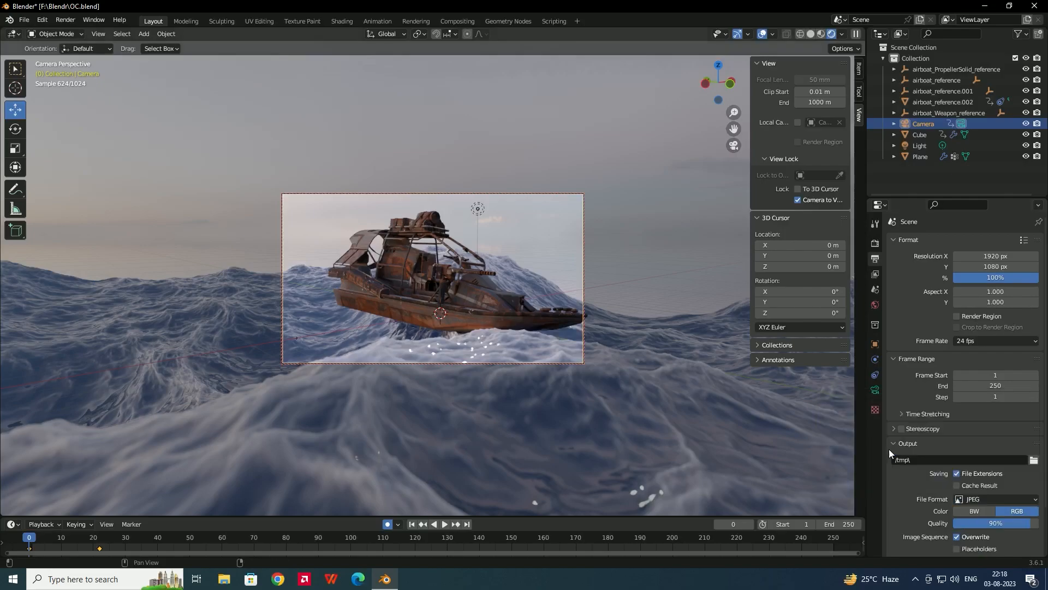
# Review the JPEG output settings and bring up the available commands for rendering the animation.
pyautogui.scroll(-3, 909, 470)
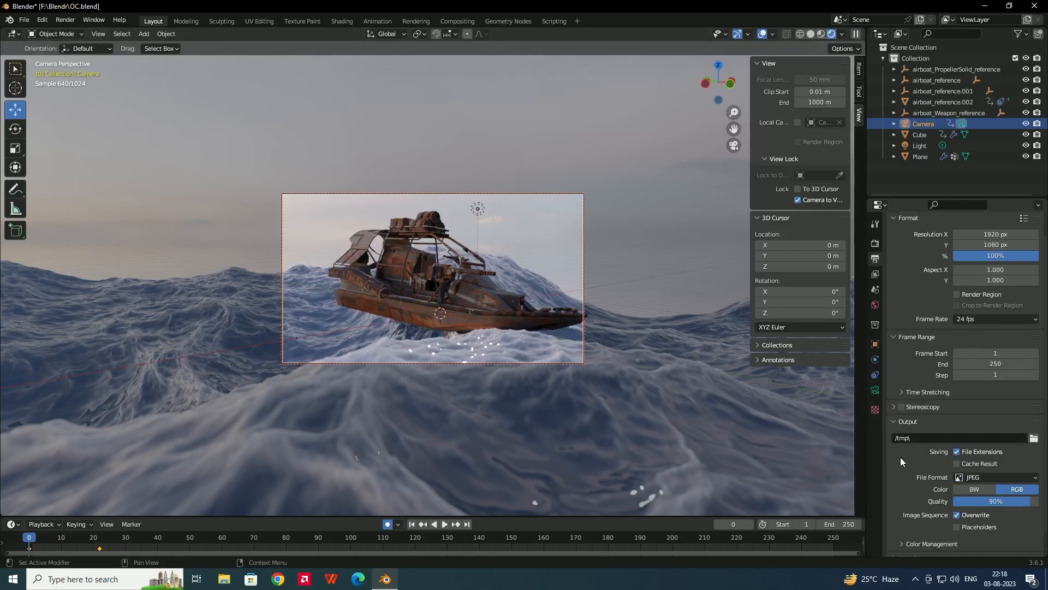
pyautogui.scroll(3, 906, 434)
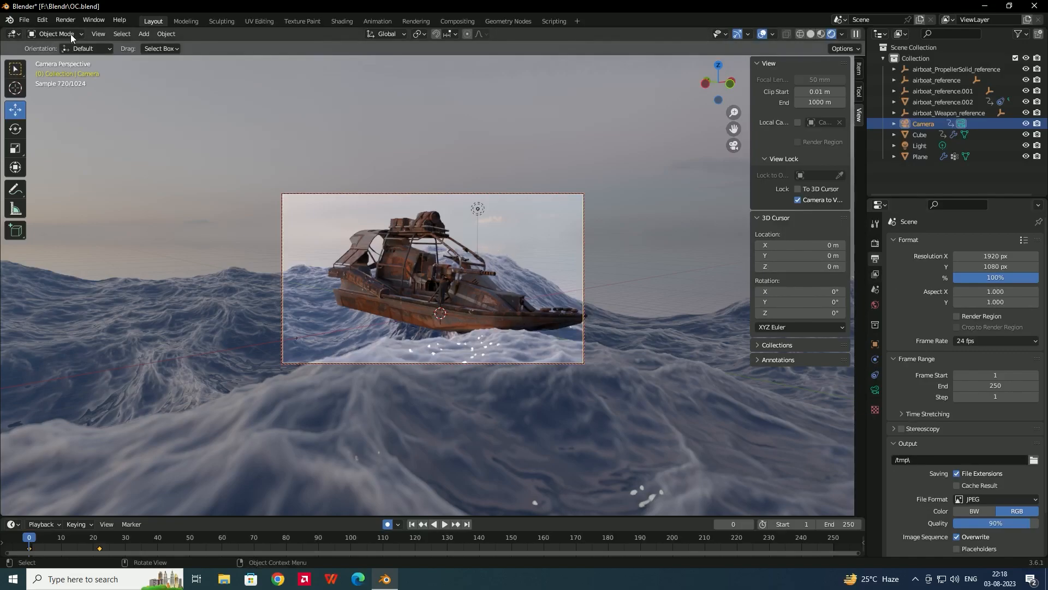
pyautogui.click(64, 21)
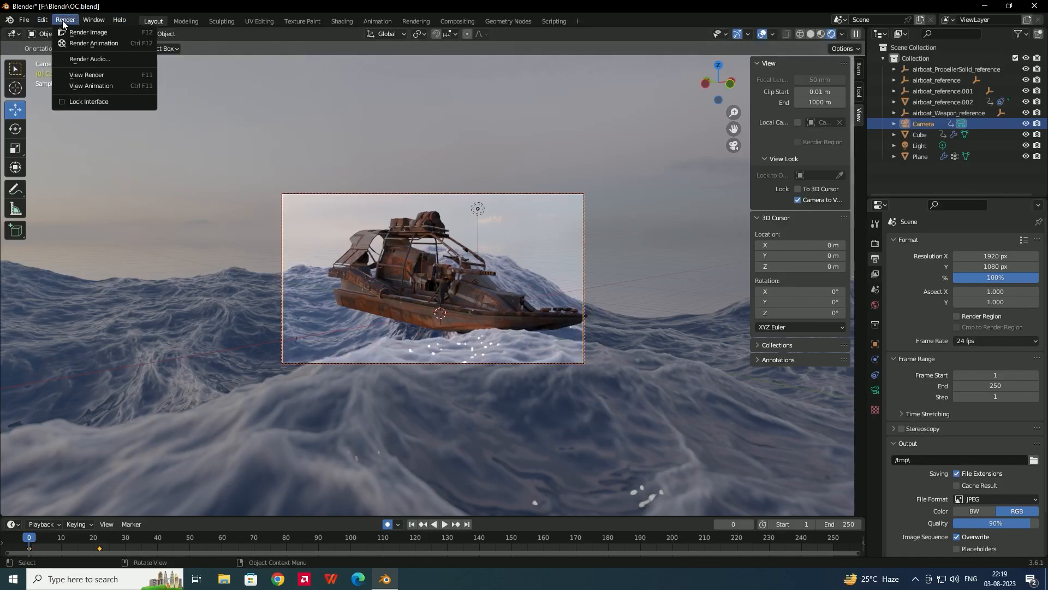